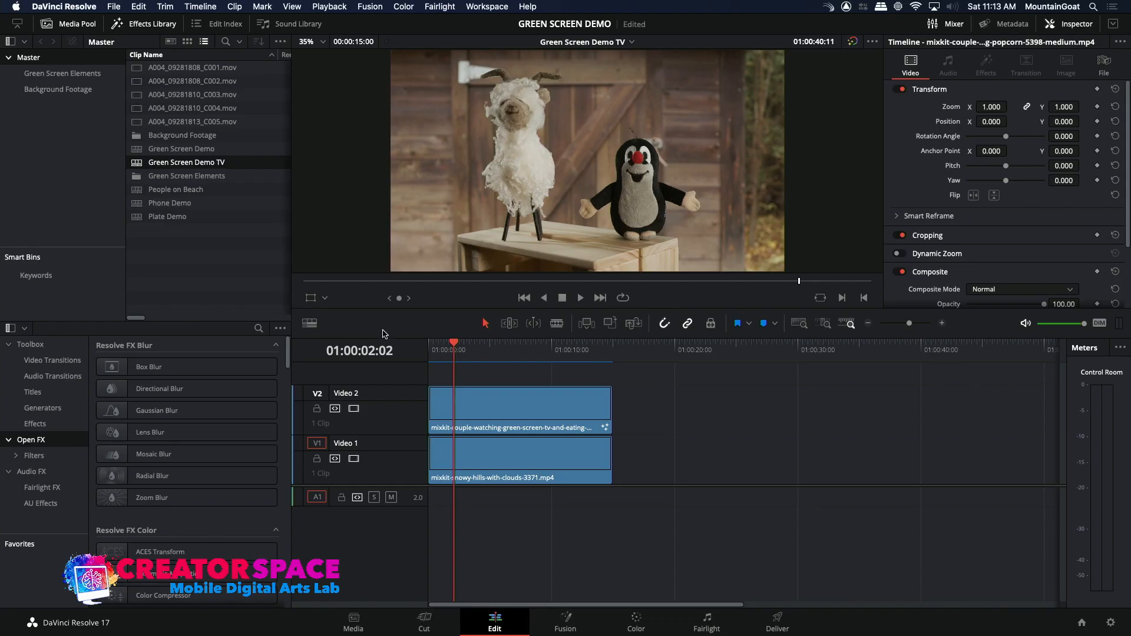
Scrub through the opening seconds of the Green Screen Demo TV timeline to preview the television composite.
{"action": "left_click_drag", "start_coordinate": [454, 346], "coordinate": [416, 351]}
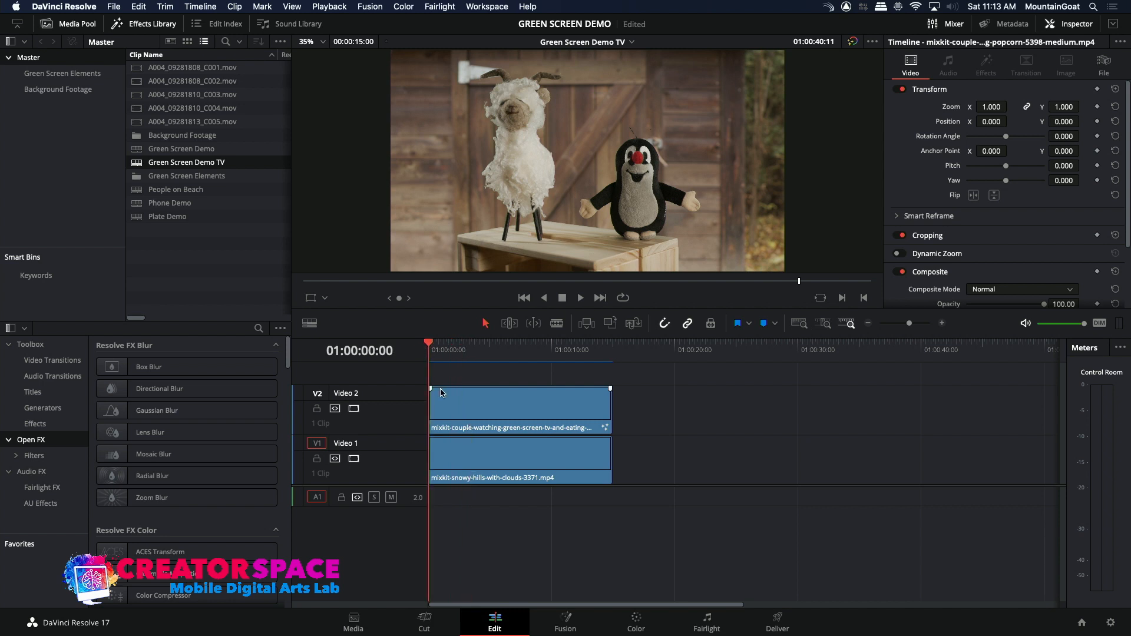
{"action": "left_click_drag", "start_coordinate": [475, 351], "coordinate": [487, 352]}
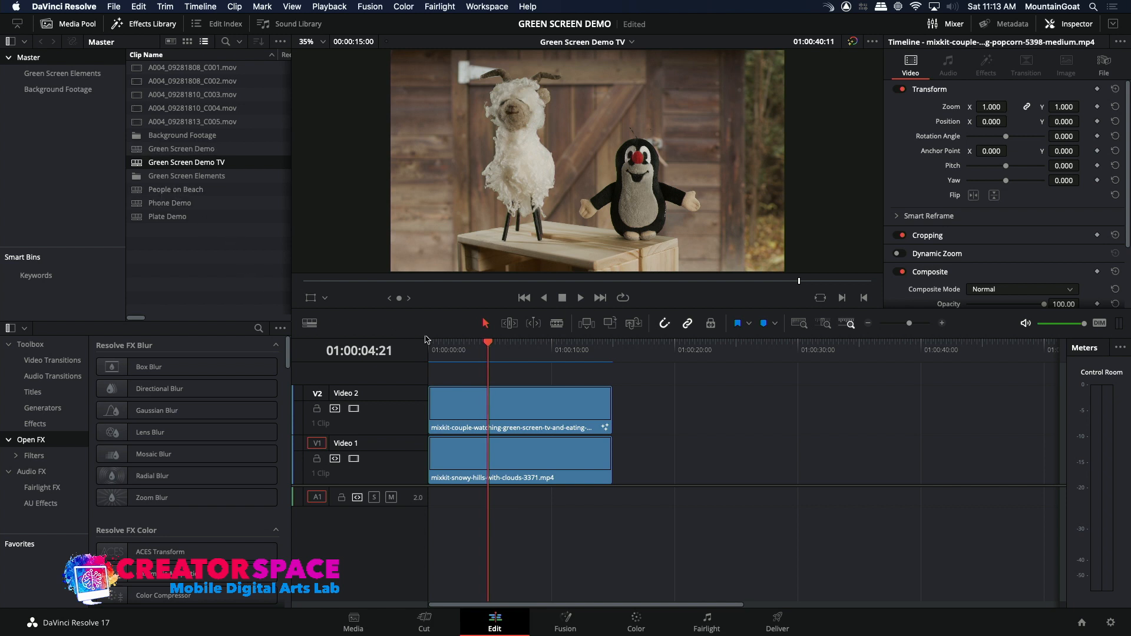
{"action": "left_click_drag", "start_coordinate": [487, 356], "coordinate": [463, 356]}
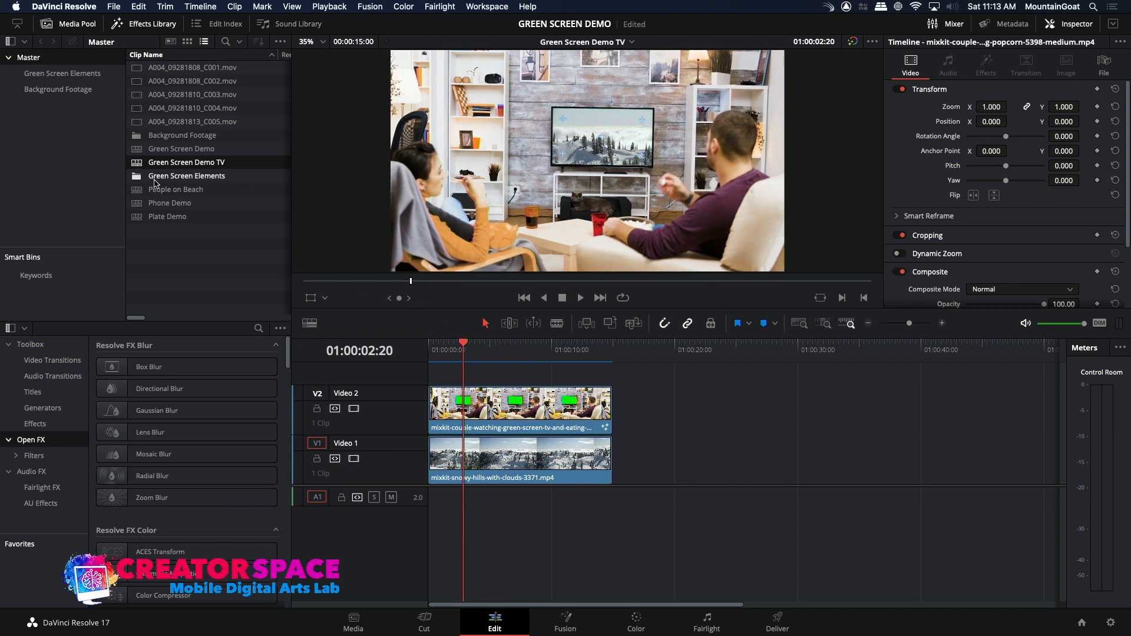
Preview the People on Beach timeline and inspect the Fusion node setup of its green-background clip.
{"action": "double_click", "coordinate": [155, 189]}
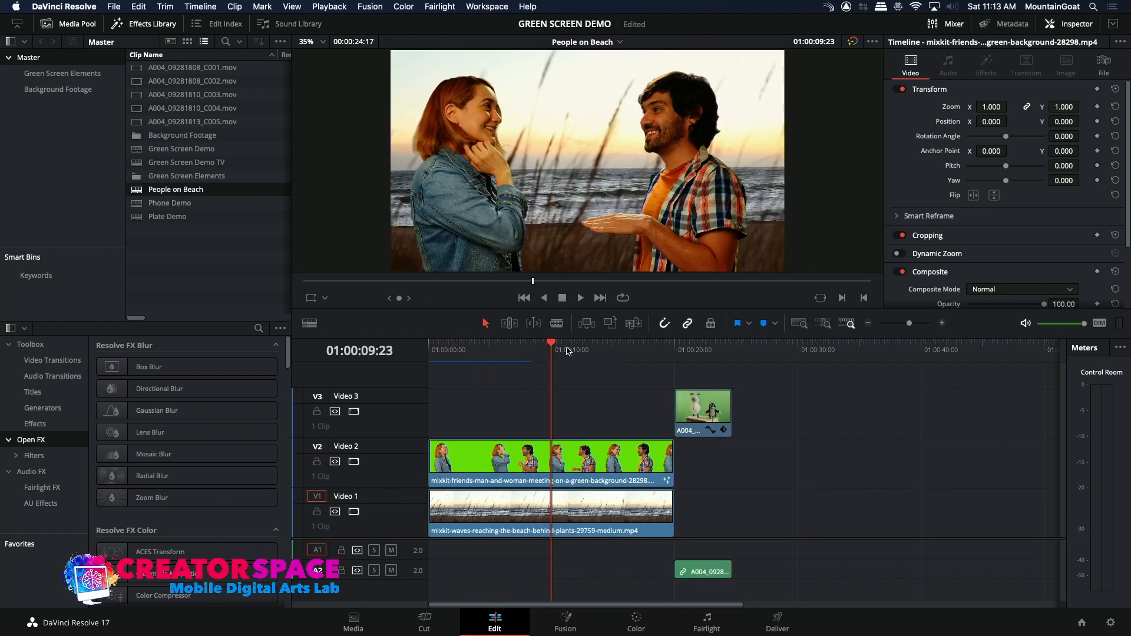
{"action": "left_click_drag", "start_coordinate": [578, 361], "coordinate": [509, 360]}
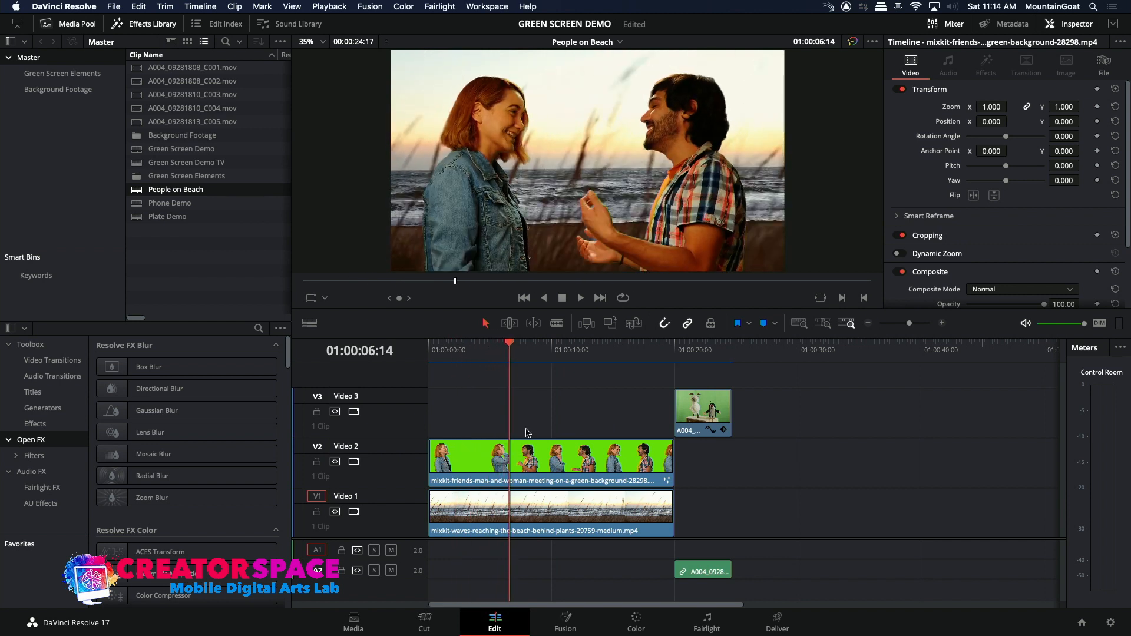
{"action": "left_click", "coordinate": [565, 461]}
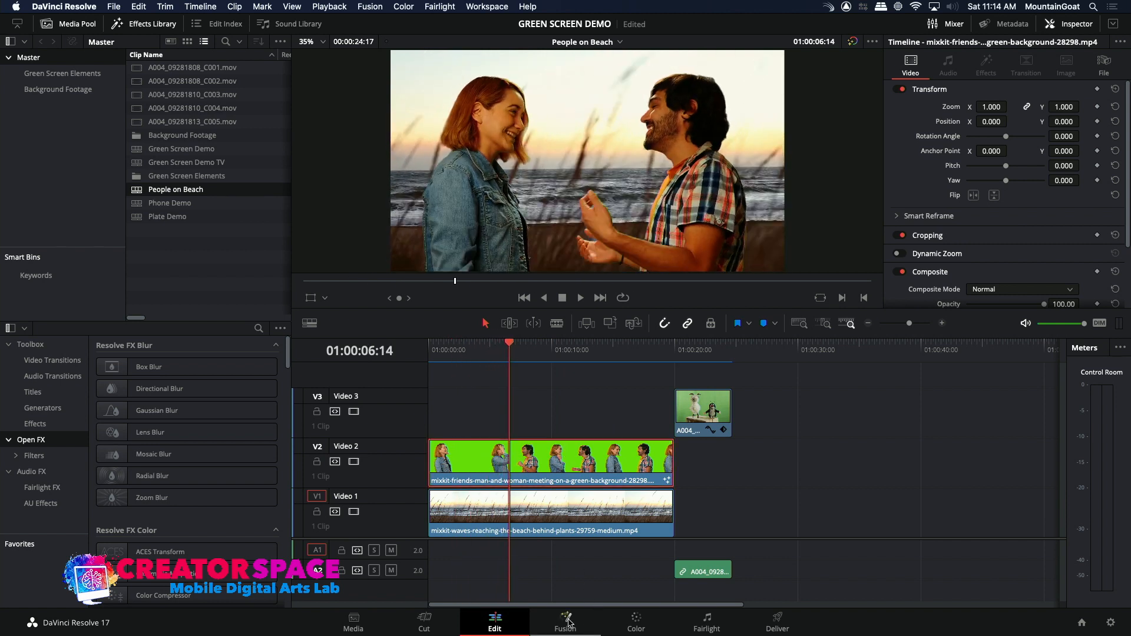
{"action": "left_click", "coordinate": [567, 622]}
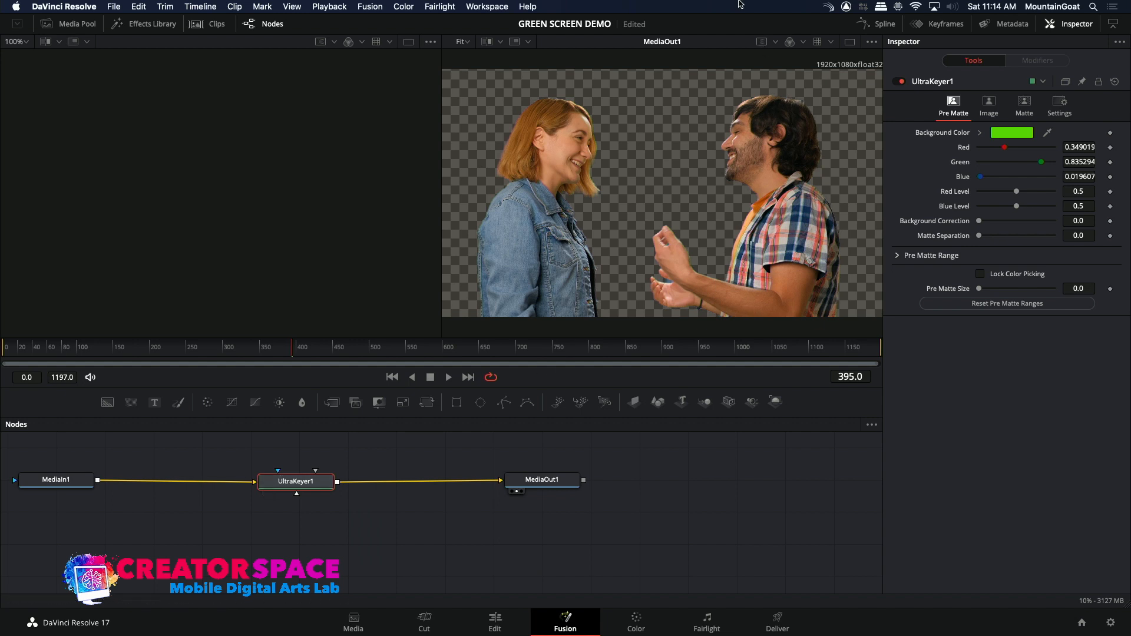
{"action": "left_click", "coordinate": [500, 622]}
{"action": "left_click", "coordinate": [532, 511]}
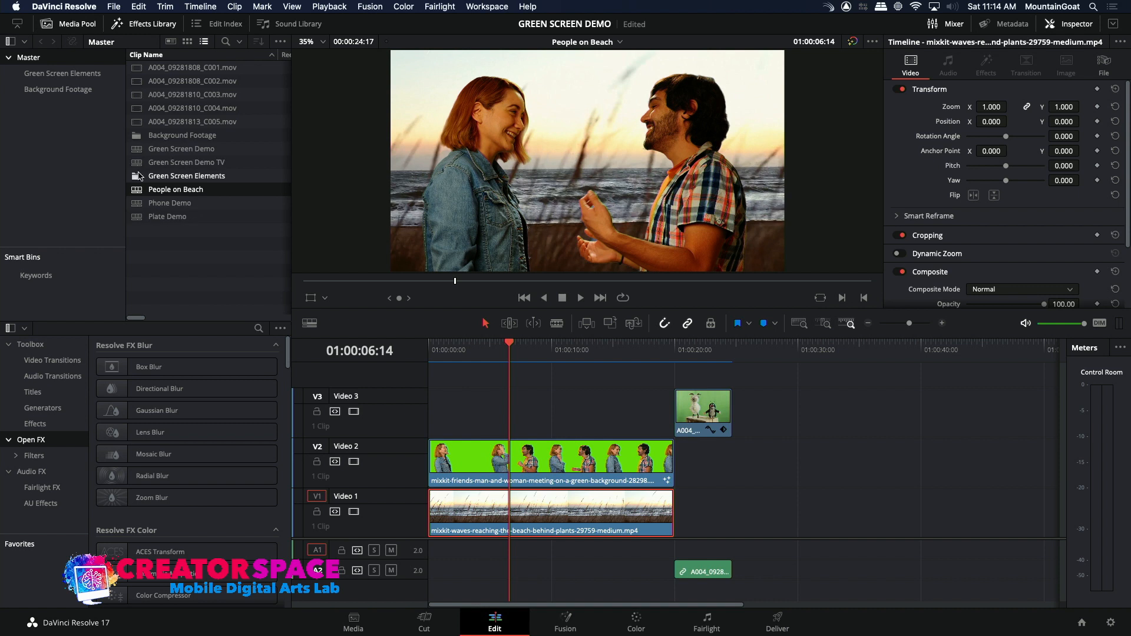
Load the Plate Demo timeline and scrub through both ocean-and-river composites.
{"action": "double_click", "coordinate": [135, 218]}
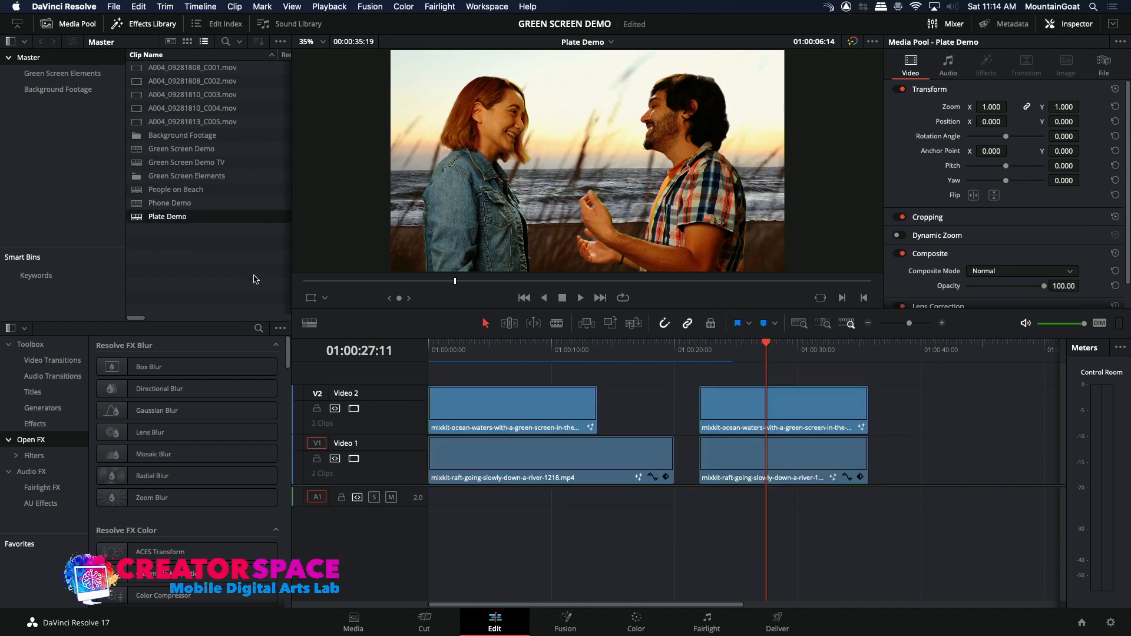
{"action": "left_click", "coordinate": [517, 352]}
{"action": "left_click_drag", "start_coordinate": [517, 354], "coordinate": [560, 371]}
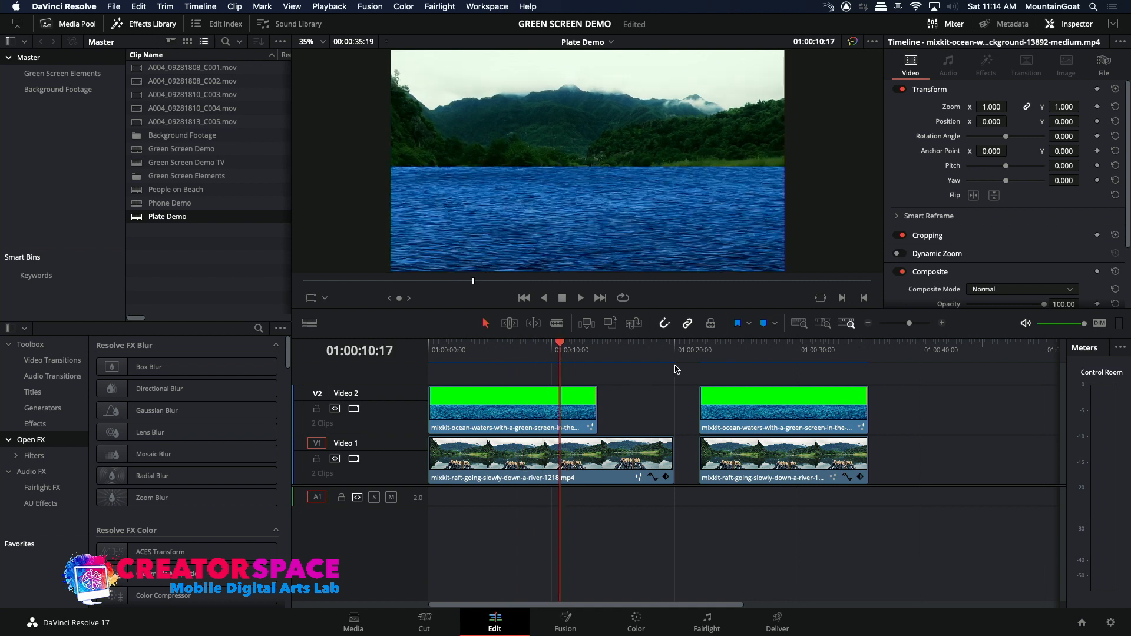
{"action": "mouse_move", "coordinate": [753, 362]}
{"action": "left_mouse_down"}
{"action": "mouse_move", "coordinate": [820, 366]}
{"action": "mouse_move", "coordinate": [758, 367]}
{"action": "left_mouse_up"}
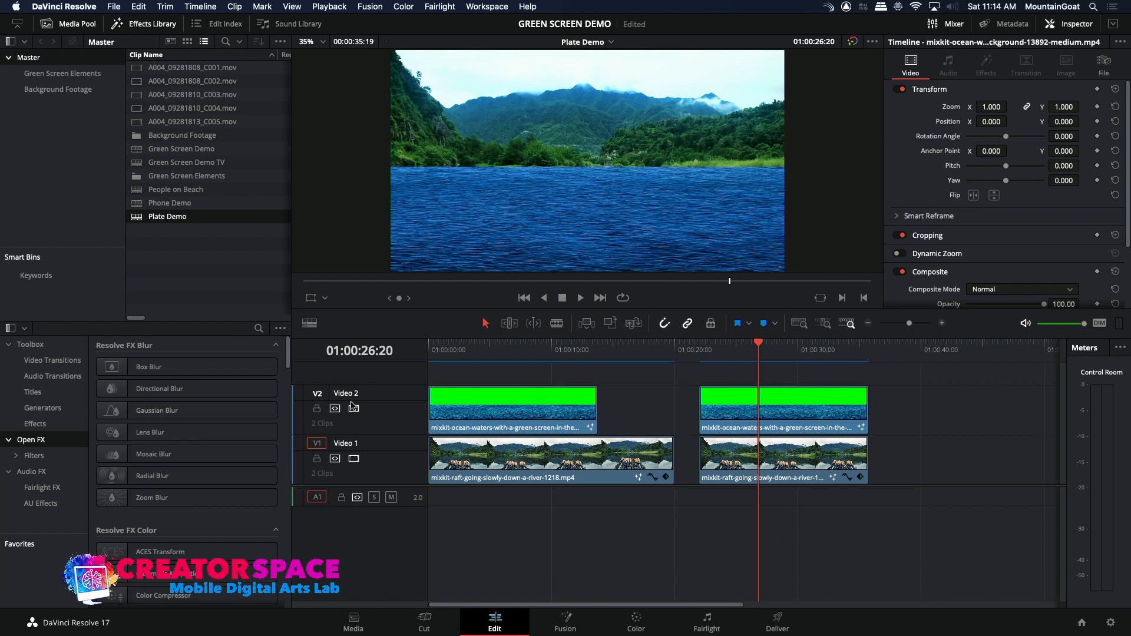
Compare the second Plate Demo composite with the Video 2 track disabled and enabled, and play it back.
{"action": "left_click", "coordinate": [354, 408]}
{"action": "left_click", "coordinate": [354, 409]}
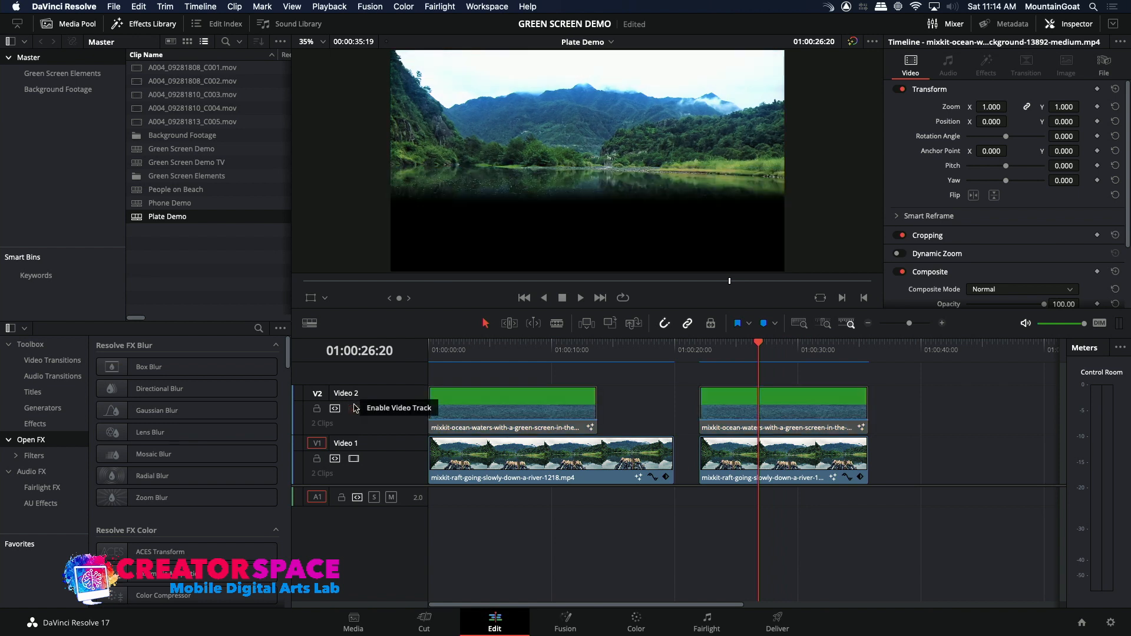
{"action": "left_click", "coordinate": [354, 409]}
{"action": "left_click", "coordinate": [354, 408]}
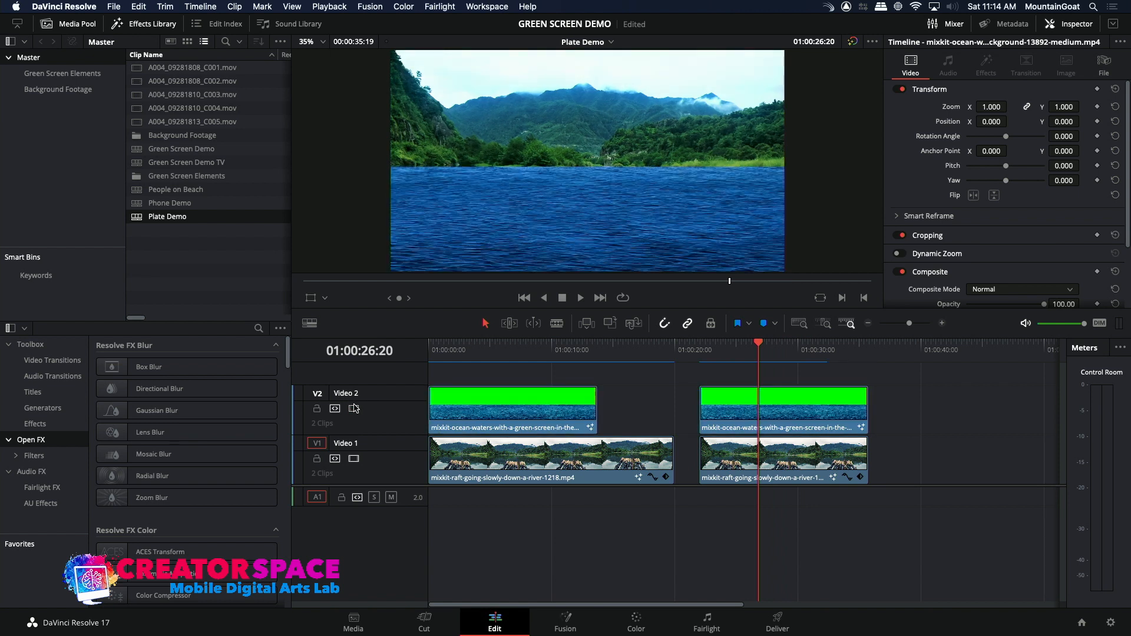
{"action": "left_click", "coordinate": [734, 354]}
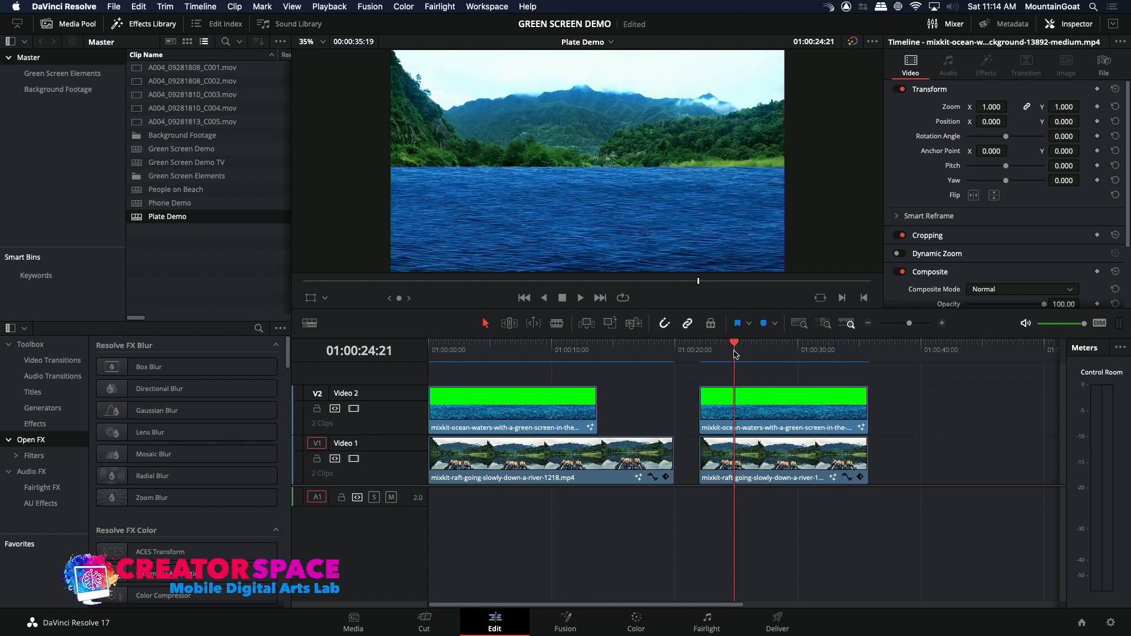
{"action": "key", "text": "space"}
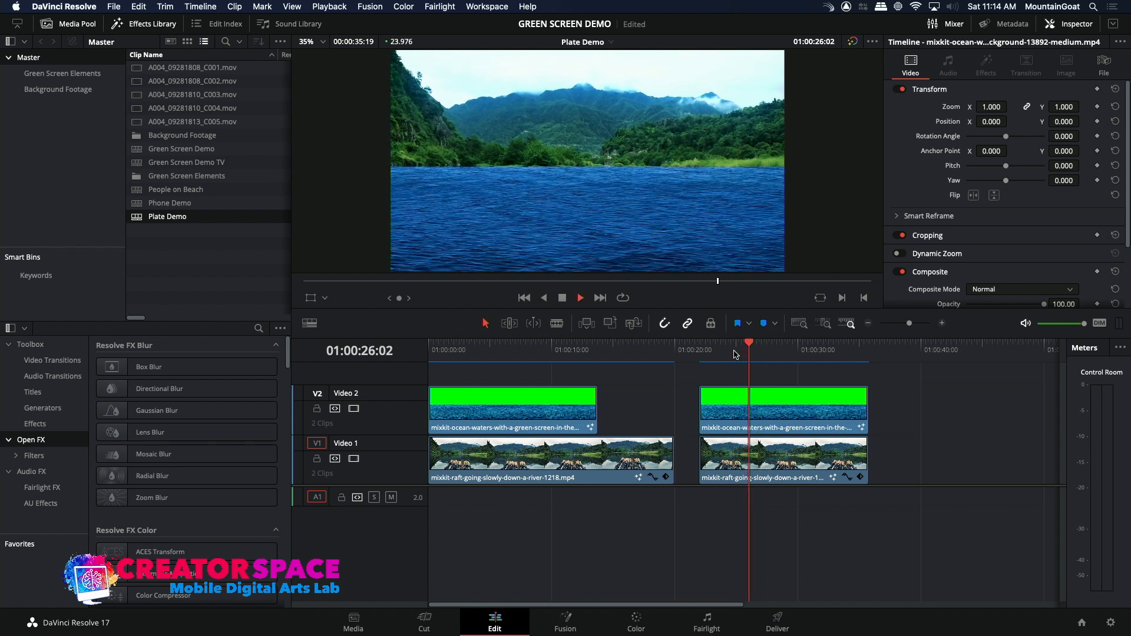
{"action": "key", "text": "space"}
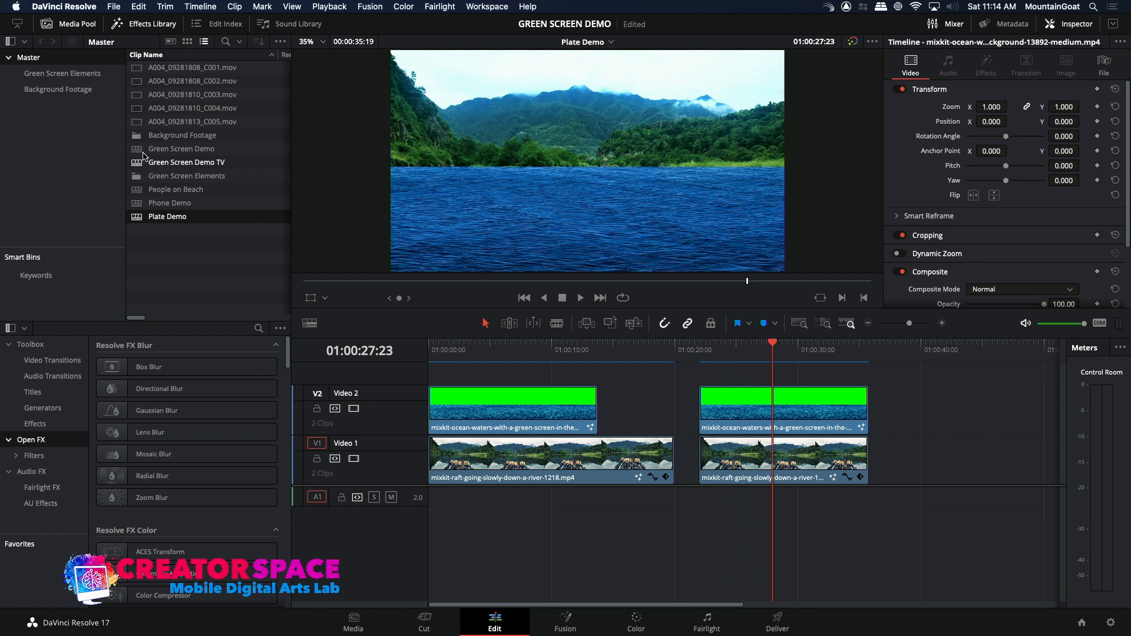
Preview the Green Screen Demo timeline and inspect the Fusion nodes of the last puppet clip on Video 2.
{"action": "double_click", "coordinate": [142, 152]}
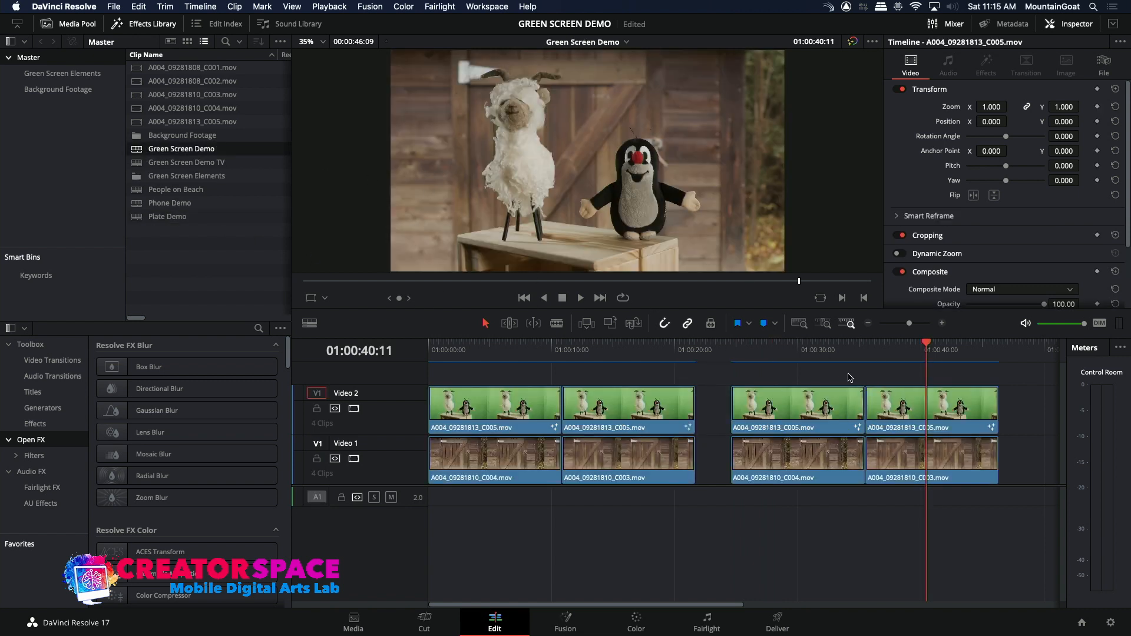
{"action": "left_click_drag", "start_coordinate": [902, 362], "coordinate": [933, 380]}
{"action": "left_click", "coordinate": [906, 416]}
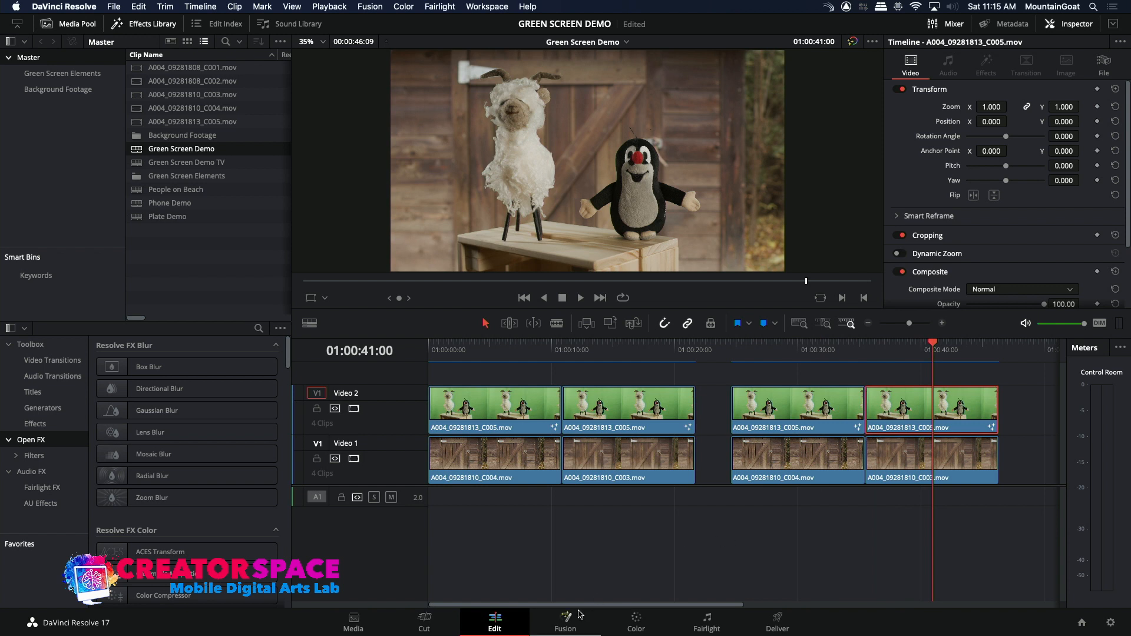
{"action": "left_click", "coordinate": [581, 615]}
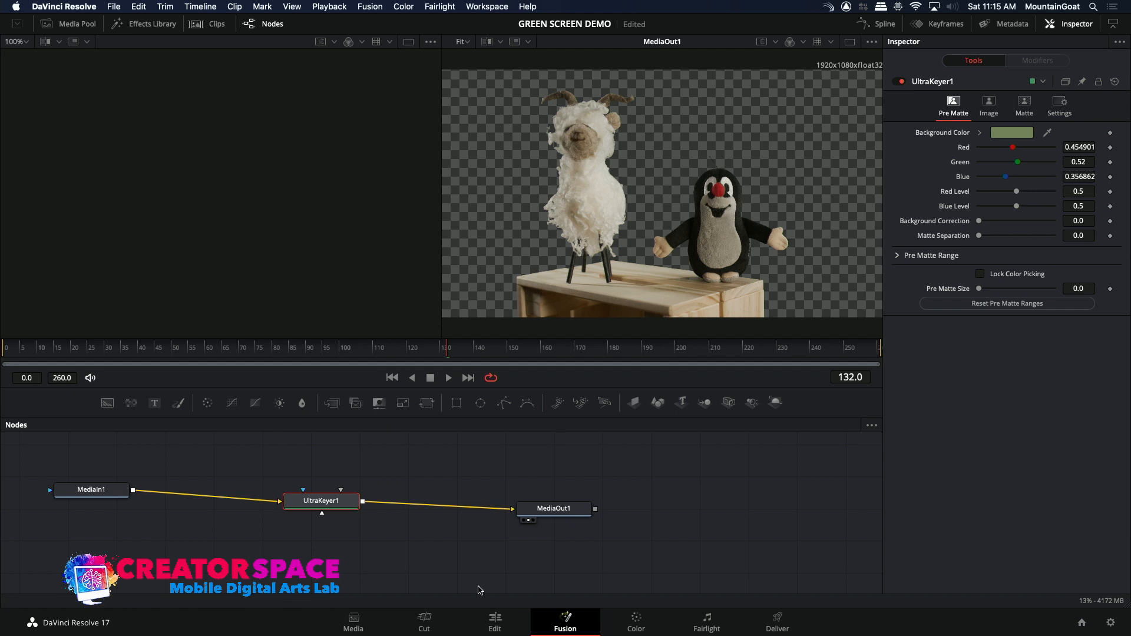
{"action": "left_click", "coordinate": [494, 622]}
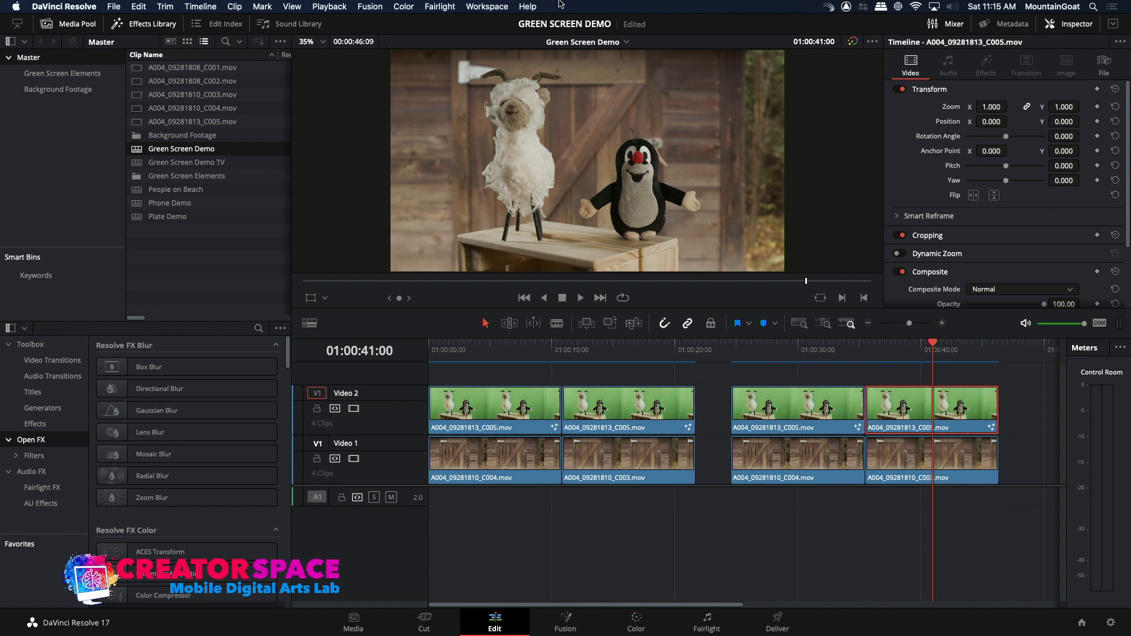
Quit DaVinci Resolve.
{"action": "left_click", "coordinate": [65, 6]}
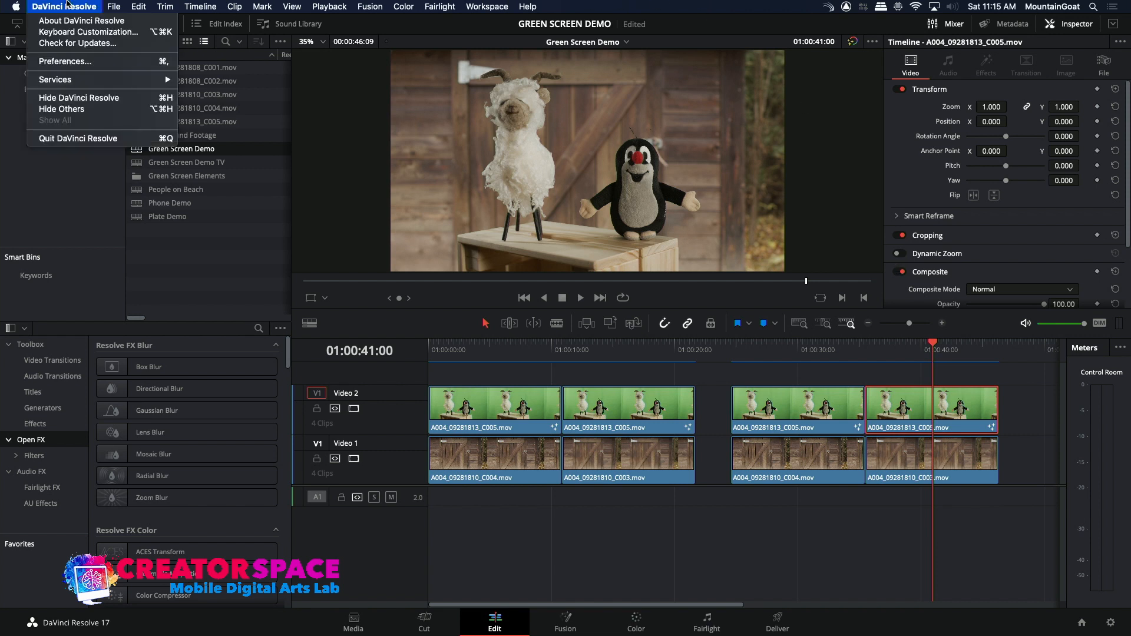
{"action": "left_click", "coordinate": [57, 138]}
{"action": "left_click", "coordinate": [665, 361]}
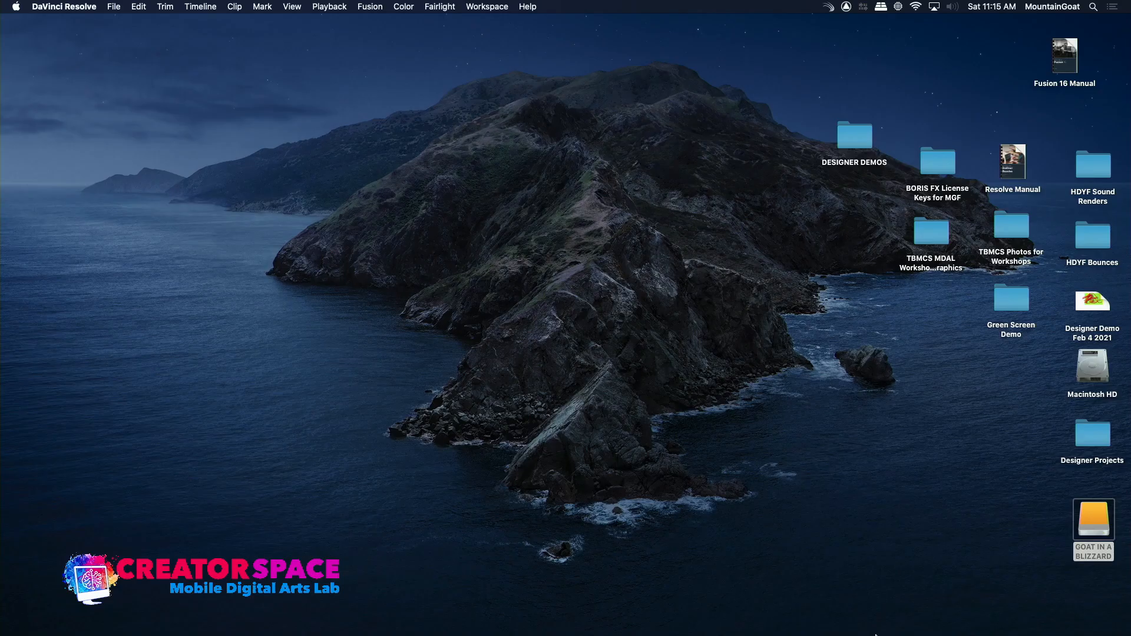
Launch the standalone Fusion application and dismiss the OFX plugin load notice.
{"action": "mouse_move", "coordinate": [884, 631]}
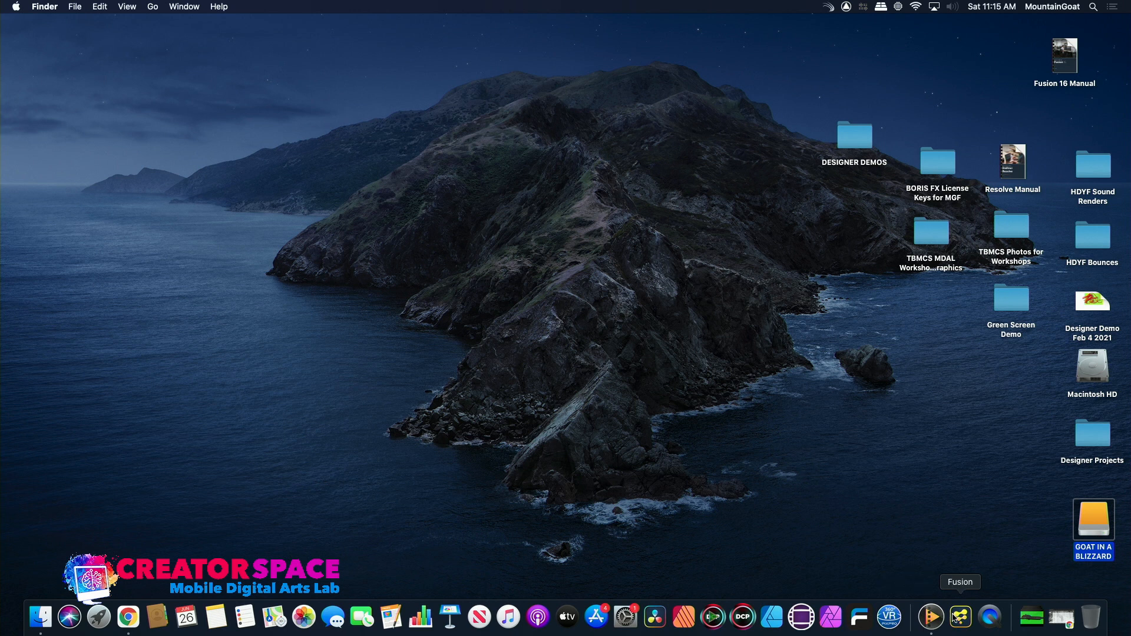
{"action": "left_click", "coordinate": [960, 617]}
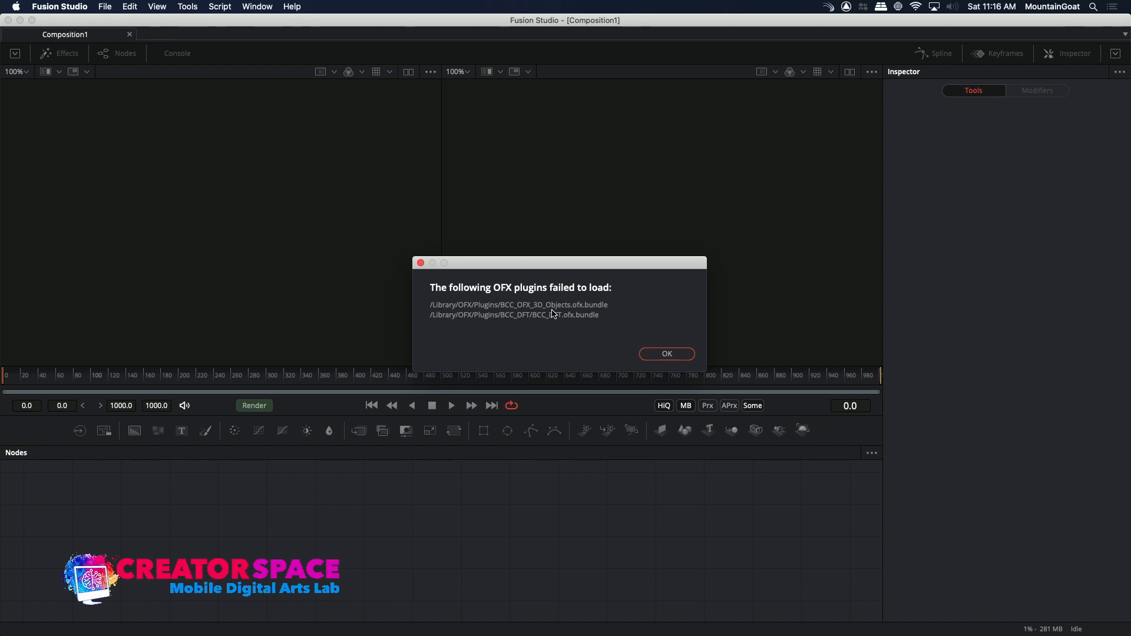
{"action": "left_click", "coordinate": [671, 358]}
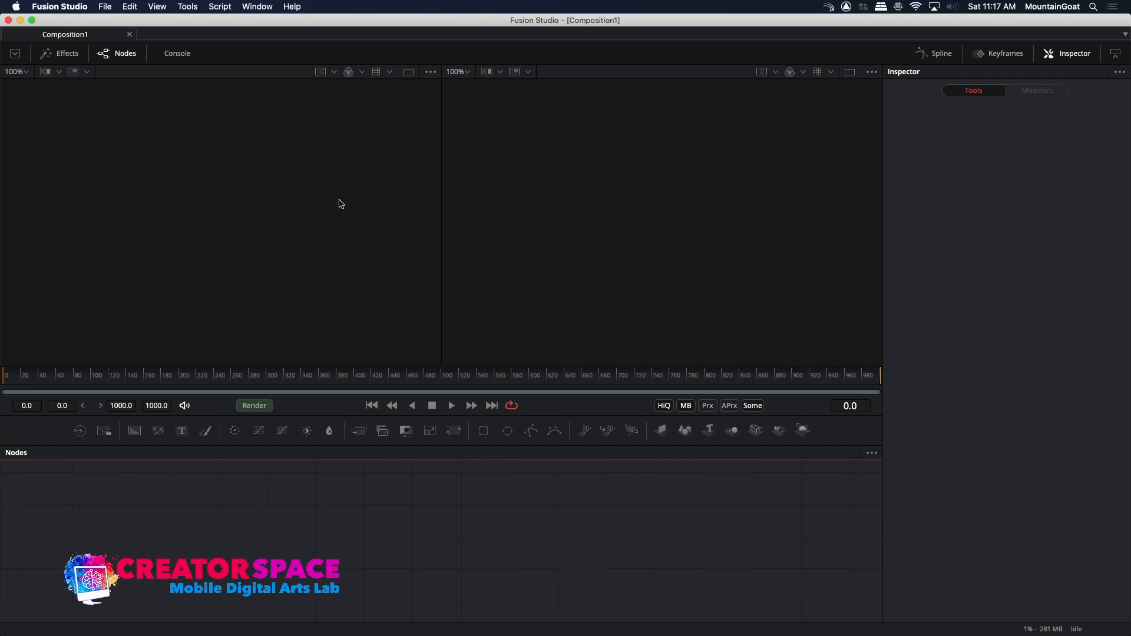
Add a Loader for mixkit-ocean-waters-with-a-green-screen-in-the-background-13892-medium.mp4 and show it in the first viewer.
{"action": "left_click", "coordinate": [79, 431]}
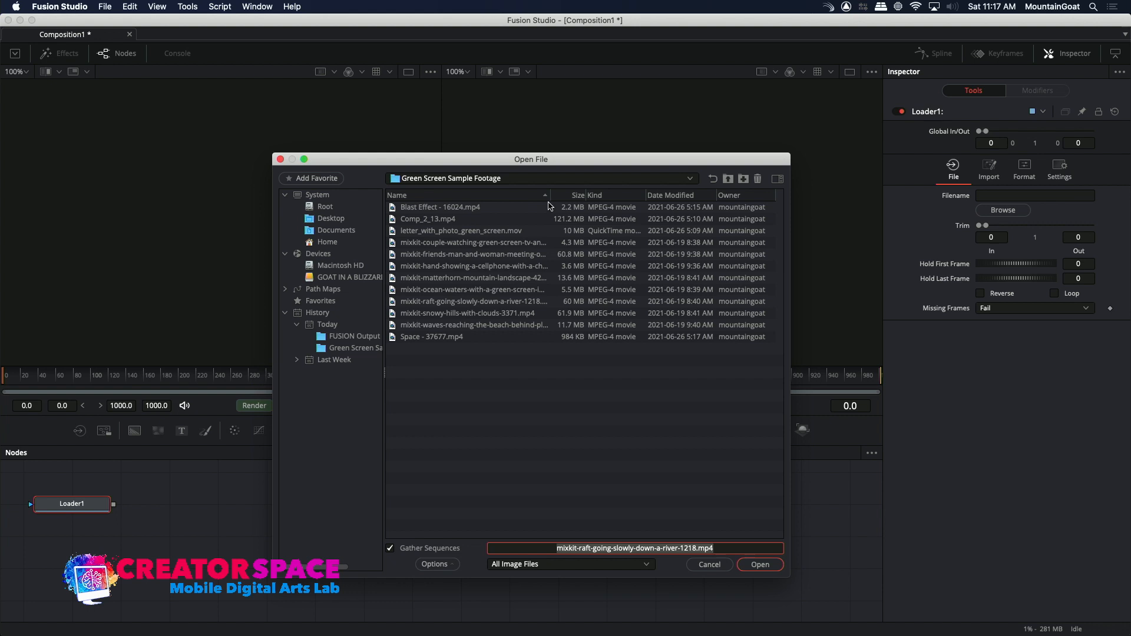
{"action": "left_click_drag", "start_coordinate": [550, 195], "coordinate": [638, 195]}
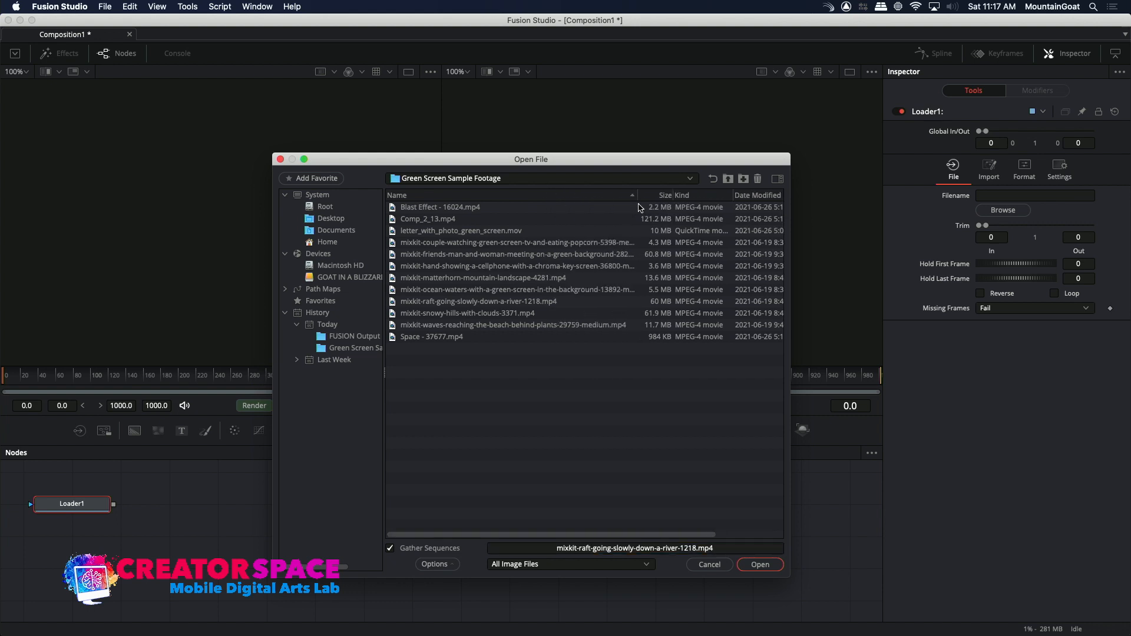
{"action": "left_click", "coordinate": [393, 291]}
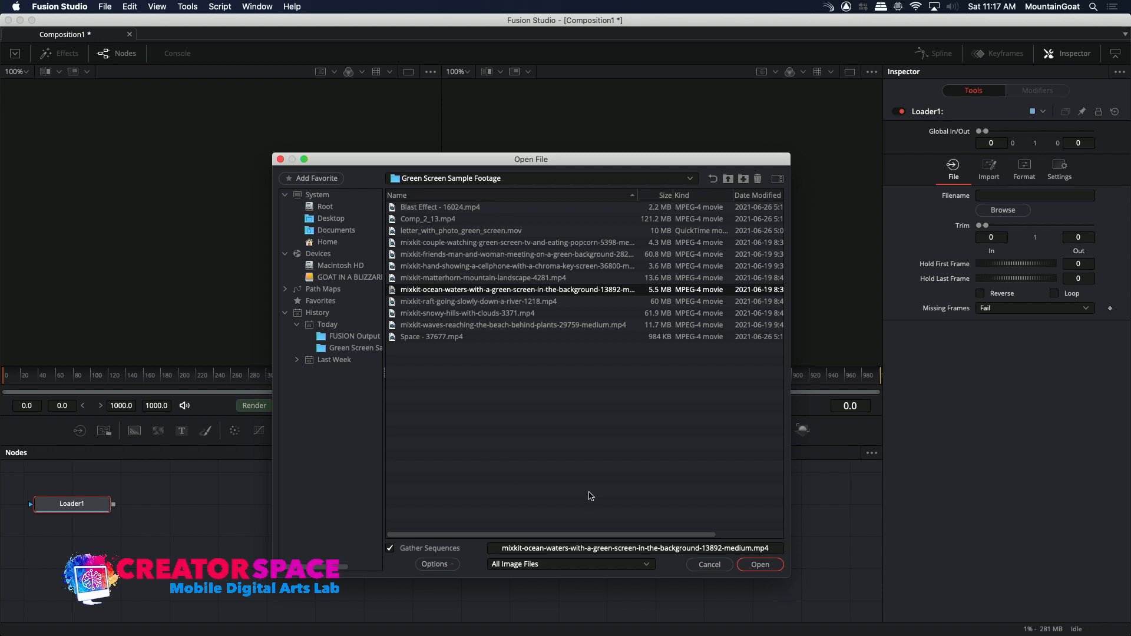
{"action": "left_click", "coordinate": [757, 565]}
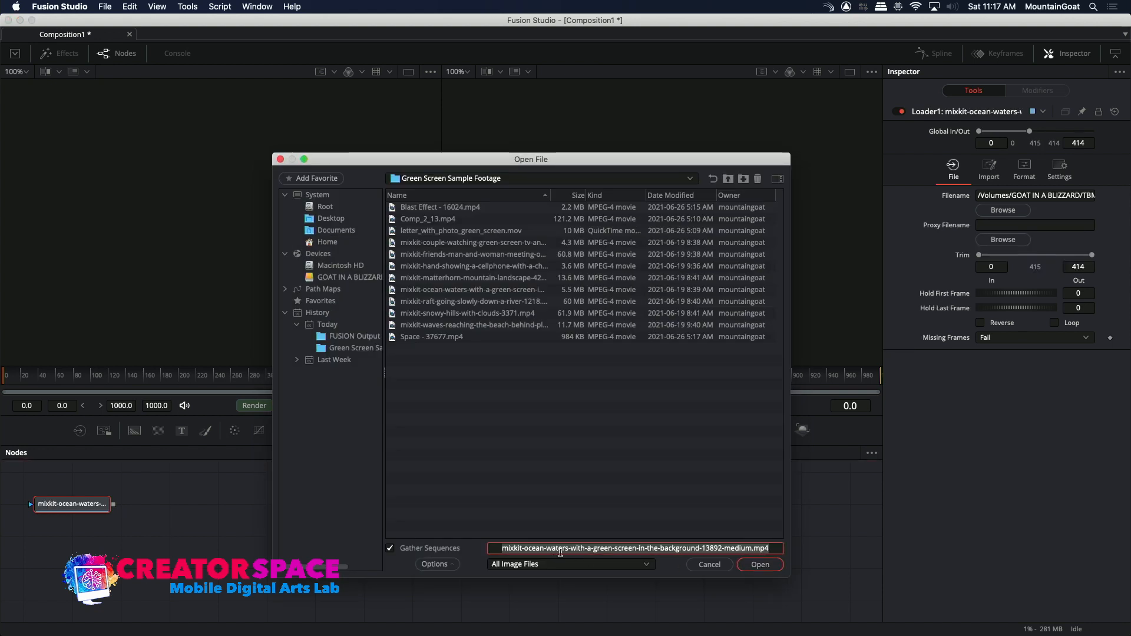
{"action": "left_click", "coordinate": [760, 564]}
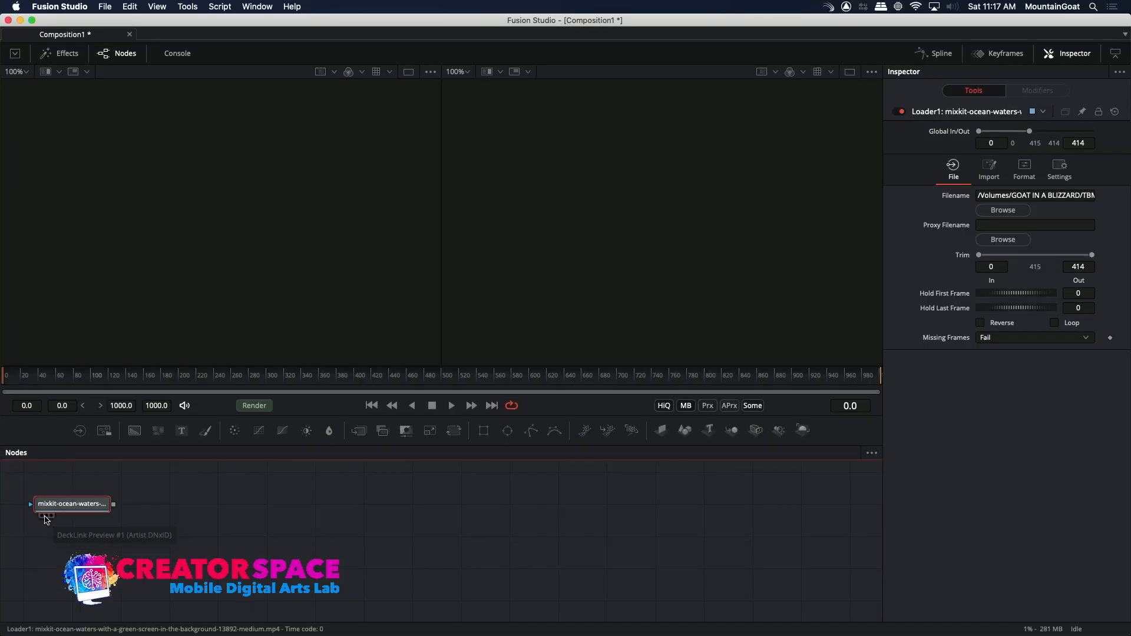
{"action": "left_click", "coordinate": [42, 517]}
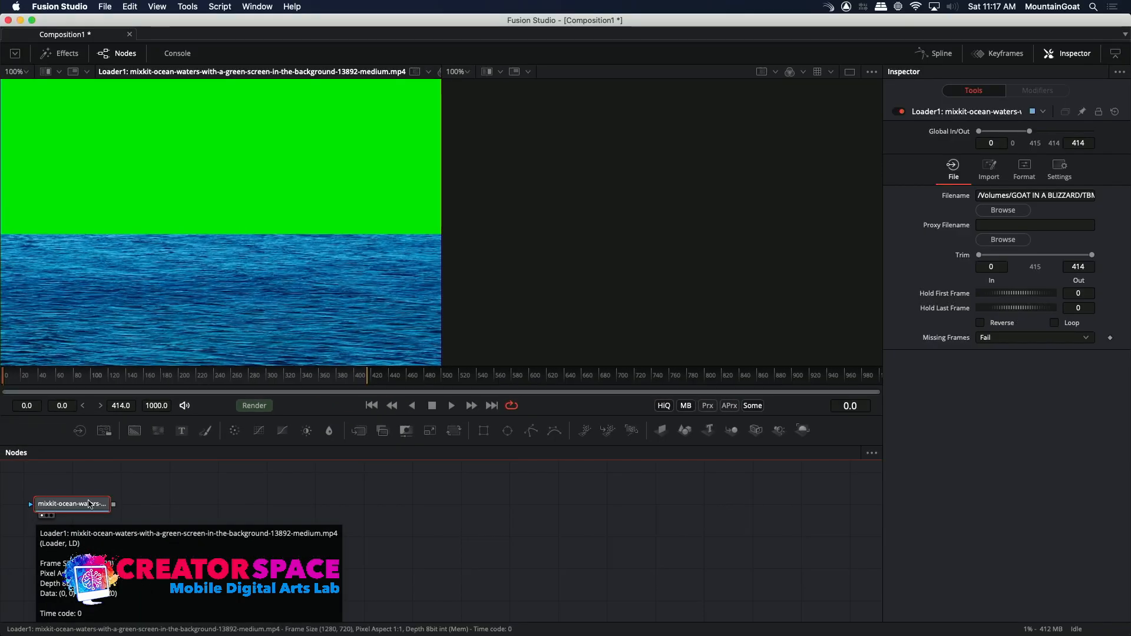
Add an Ultra Keyer node to the composition beside the ocean-waters Loader.
{"action": "left_click", "coordinate": [157, 489]}
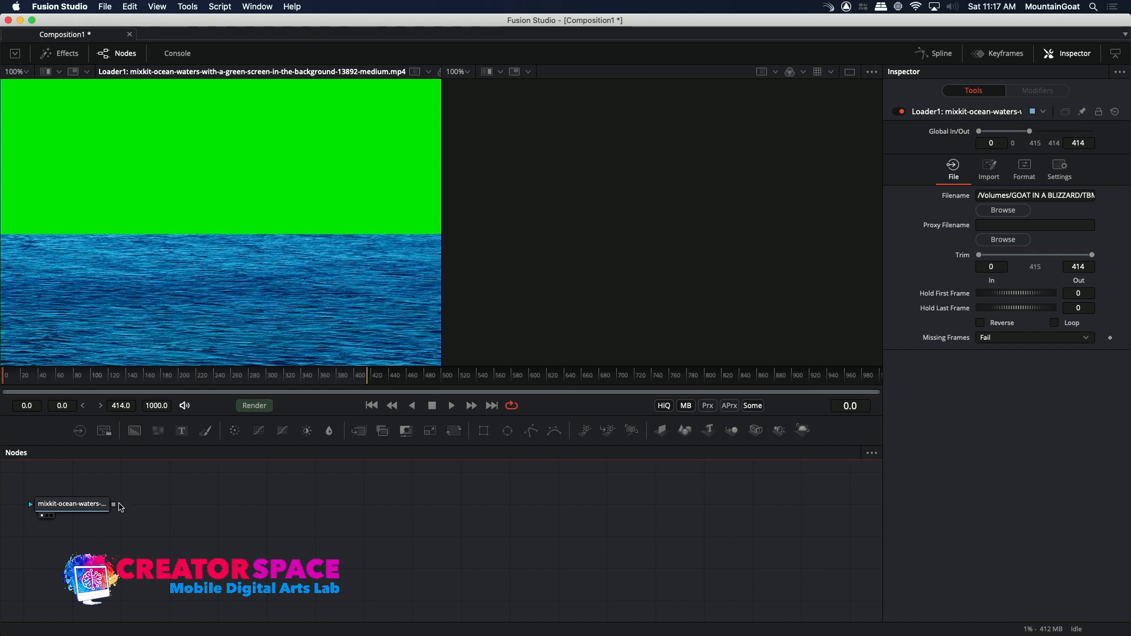
{"action": "right_click", "coordinate": [58, 475]}
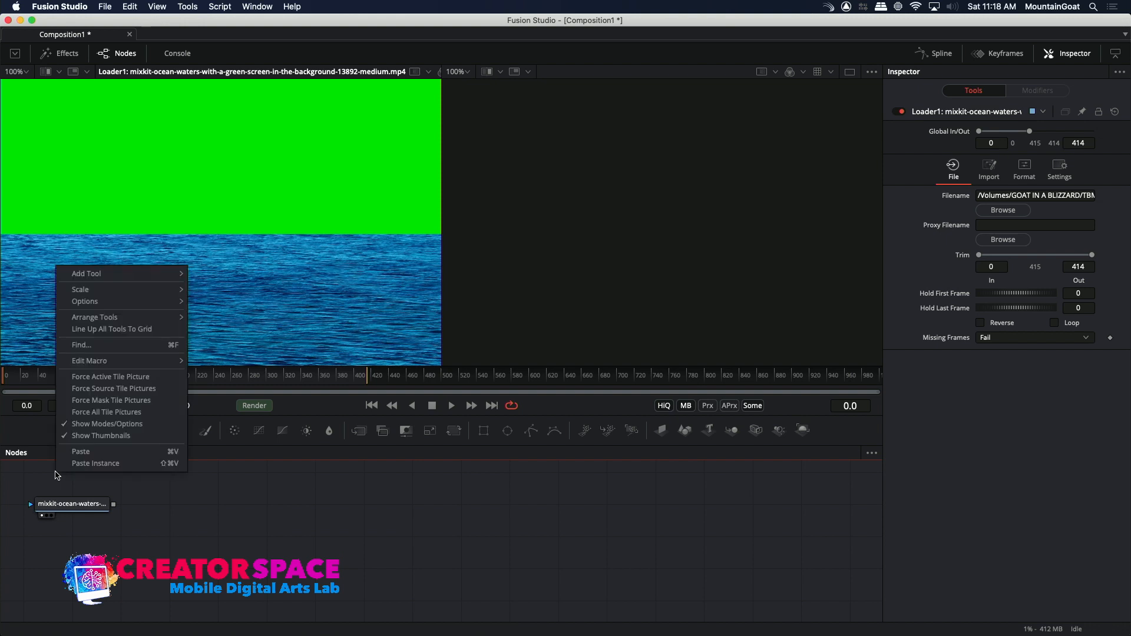
{"action": "mouse_move", "coordinate": [136, 279]}
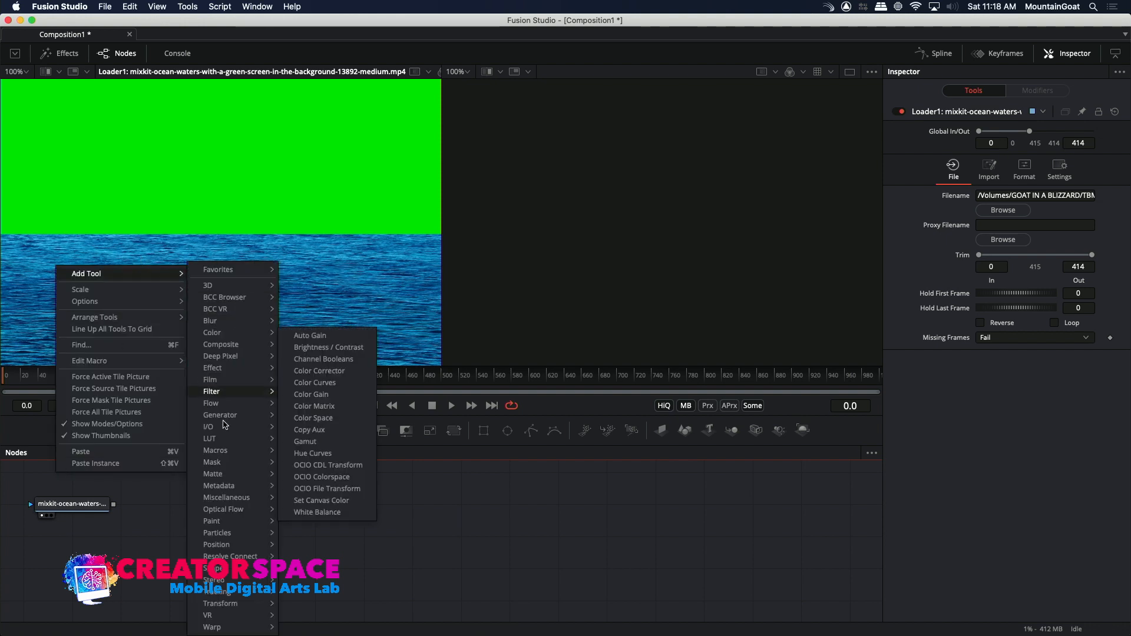
{"action": "mouse_move", "coordinate": [221, 475]}
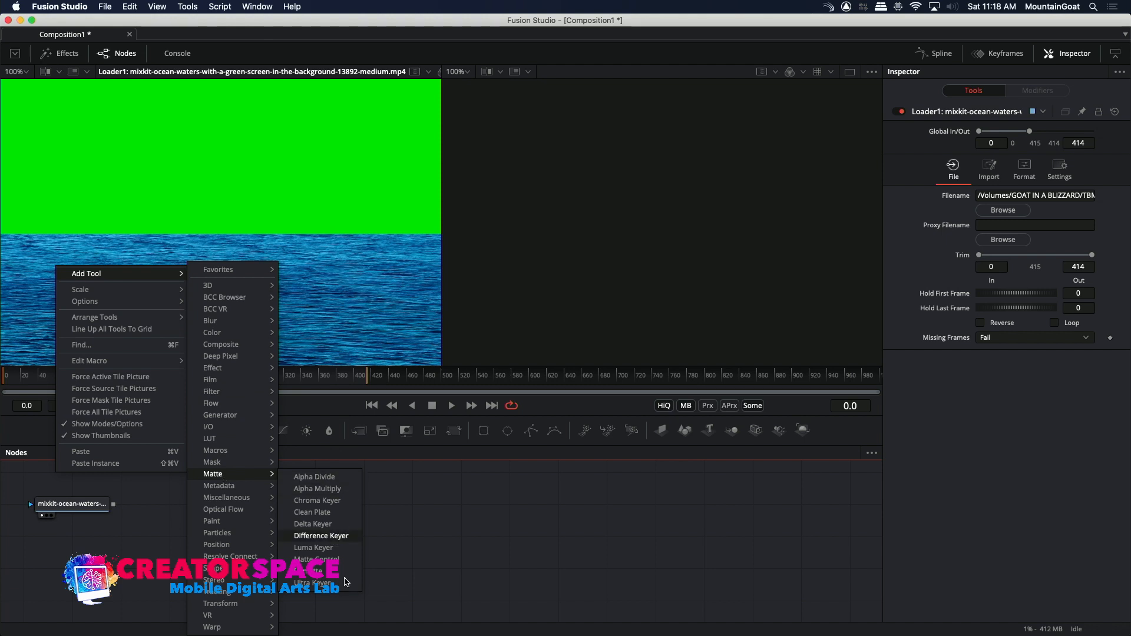
{"action": "left_click", "coordinate": [315, 582]}
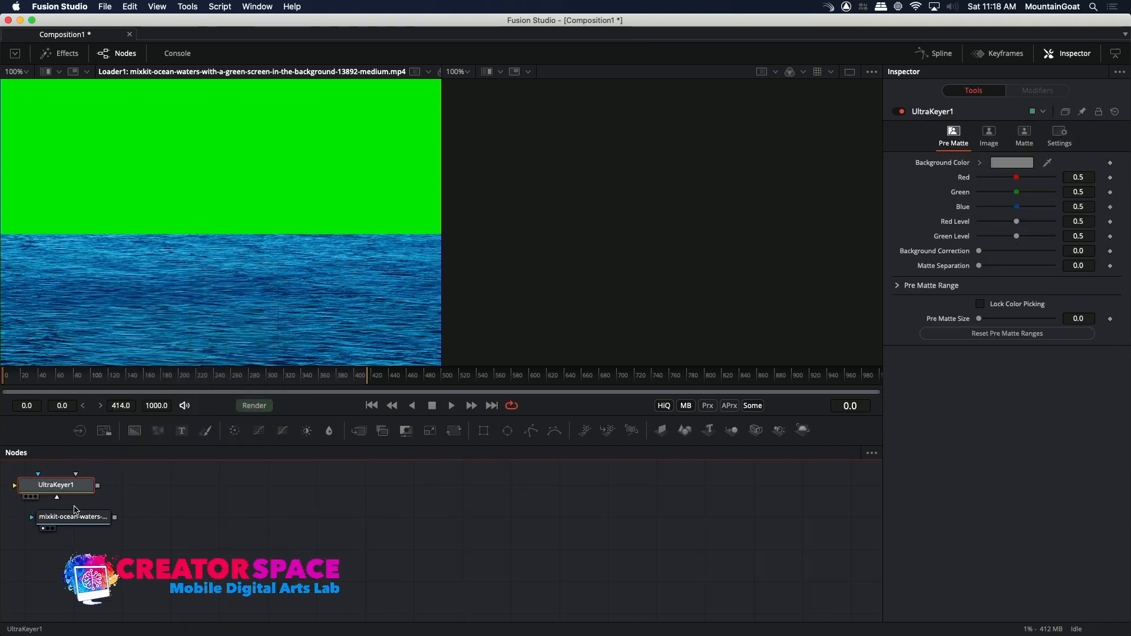
Try to wire the Ultra Keyer's output into the ocean-waters Loader and check the Loader's format settings.
{"action": "left_click_drag", "start_coordinate": [71, 517], "coordinate": [96, 539]}
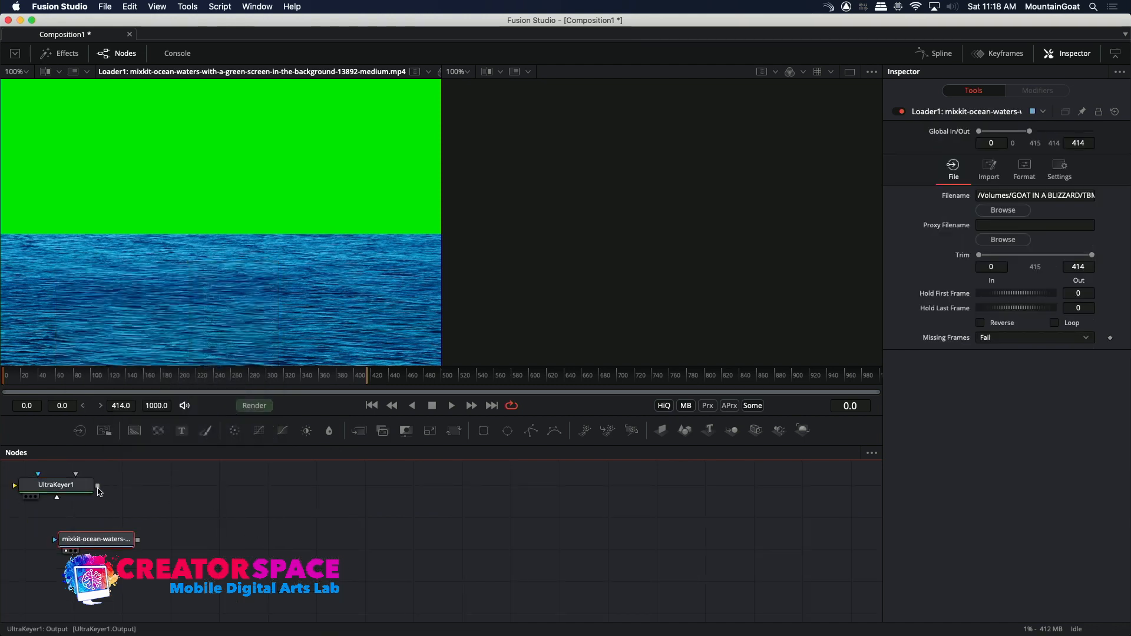
{"action": "left_click_drag", "start_coordinate": [99, 486], "coordinate": [56, 542]}
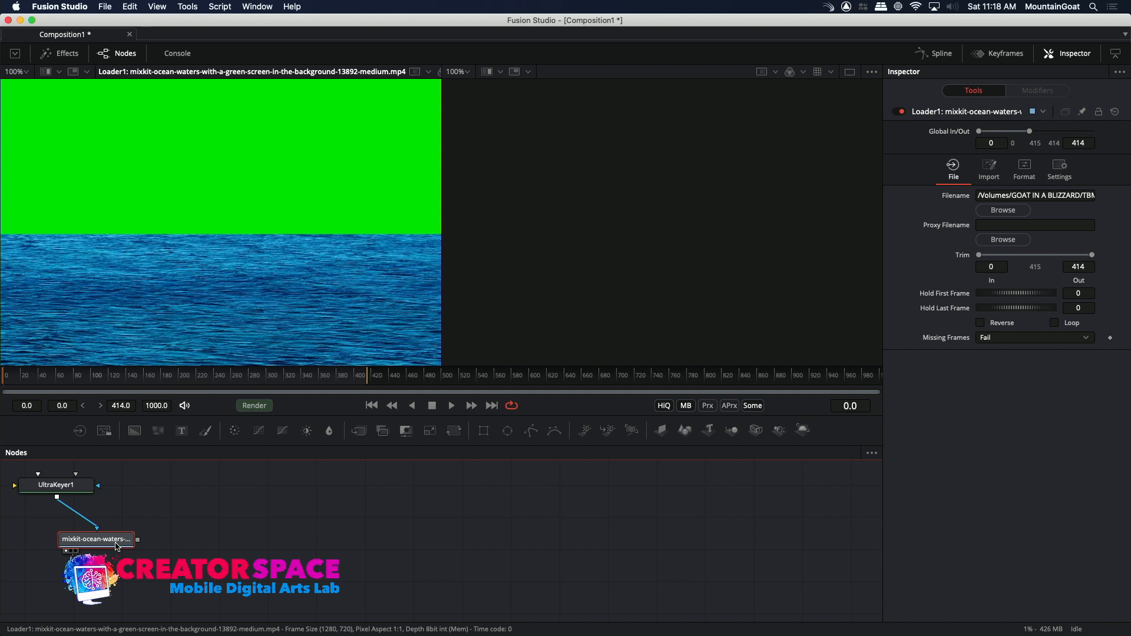
{"action": "left_click", "coordinate": [70, 485]}
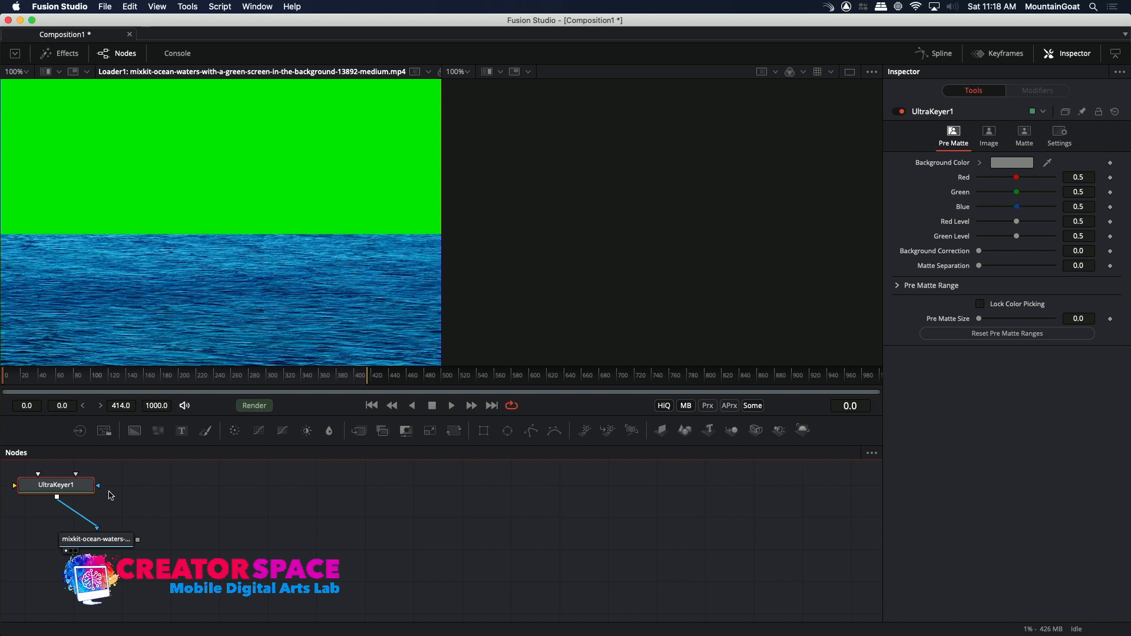
{"action": "left_click", "coordinate": [91, 545]}
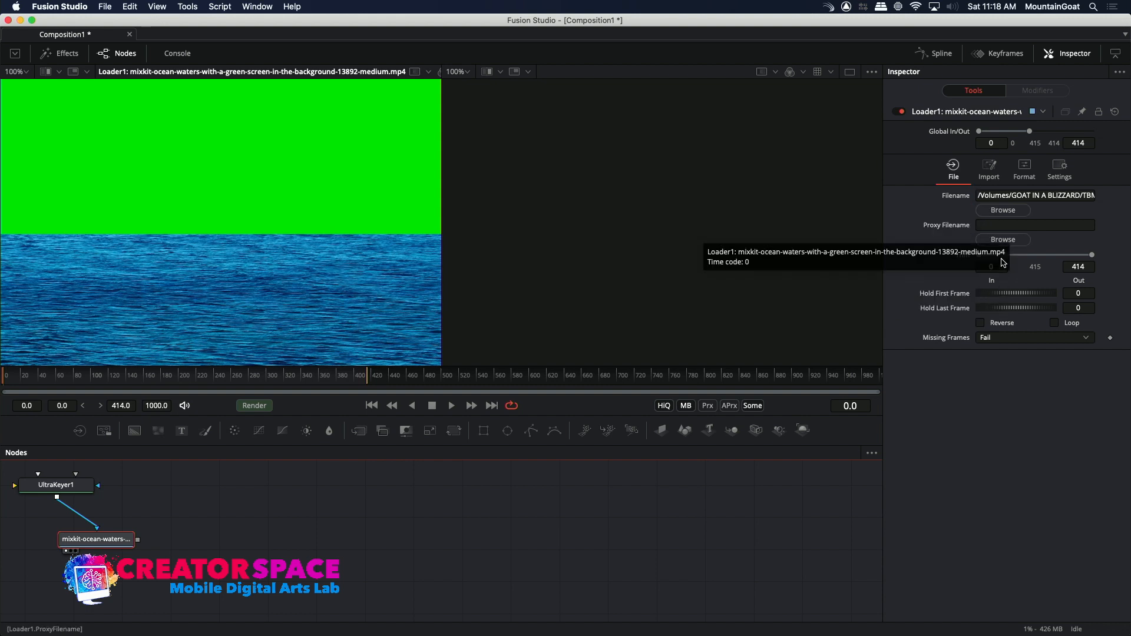
{"action": "left_click", "coordinate": [1025, 169]}
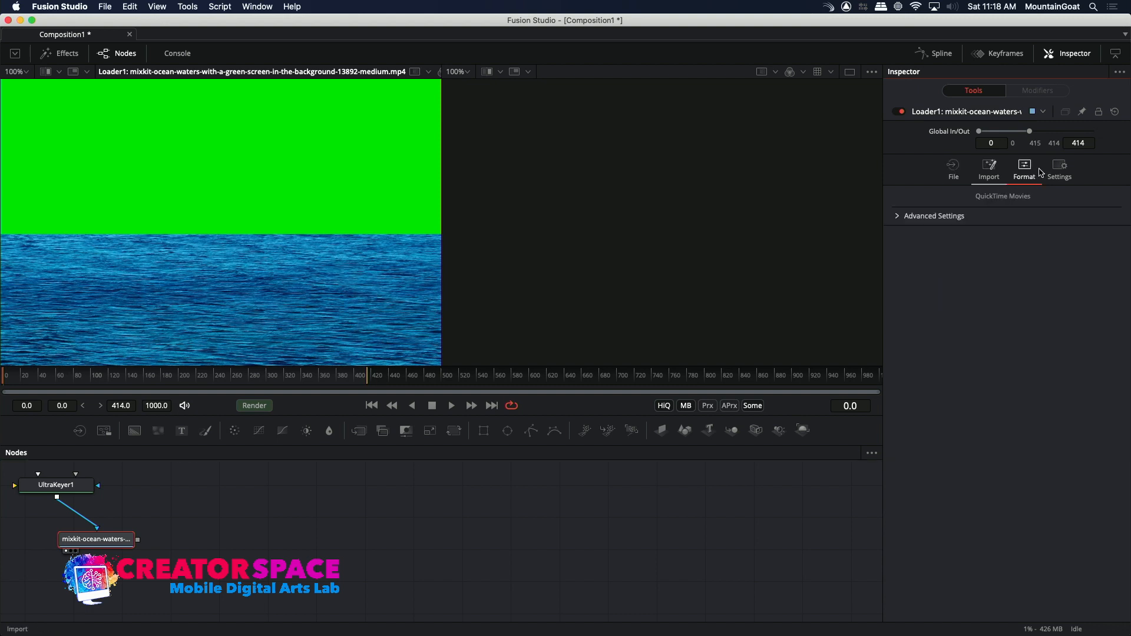
{"action": "left_click", "coordinate": [954, 170]}
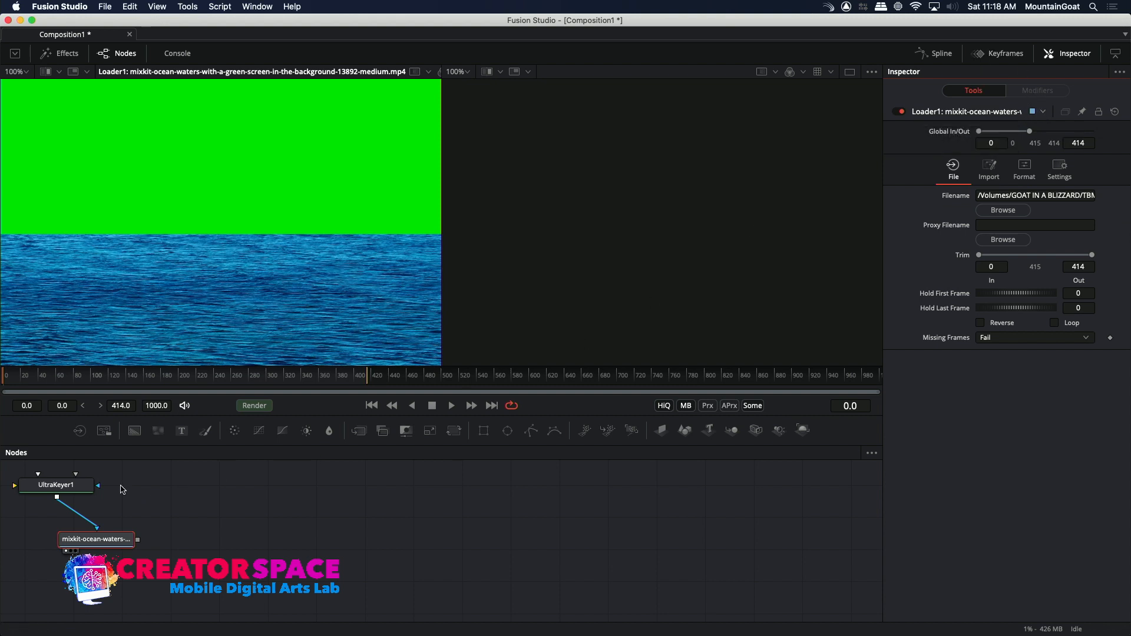
Set the Ultra Keyer's background color by sampling the green screen area of the ocean-waters footage.
{"action": "left_click", "coordinate": [42, 491]}
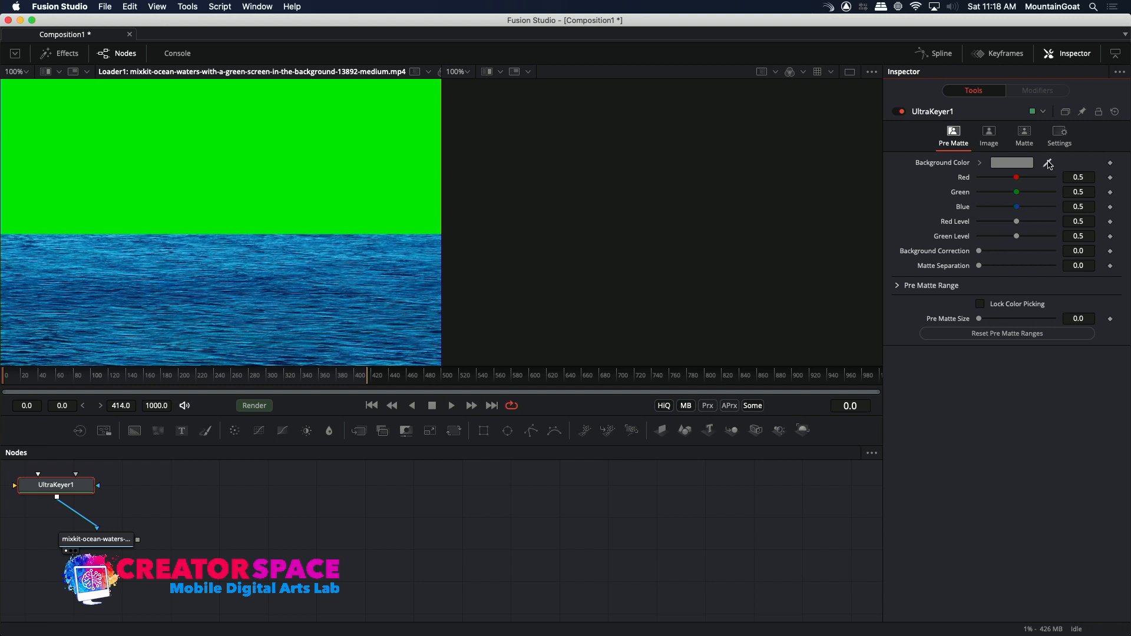
{"action": "left_click", "coordinate": [1005, 164]}
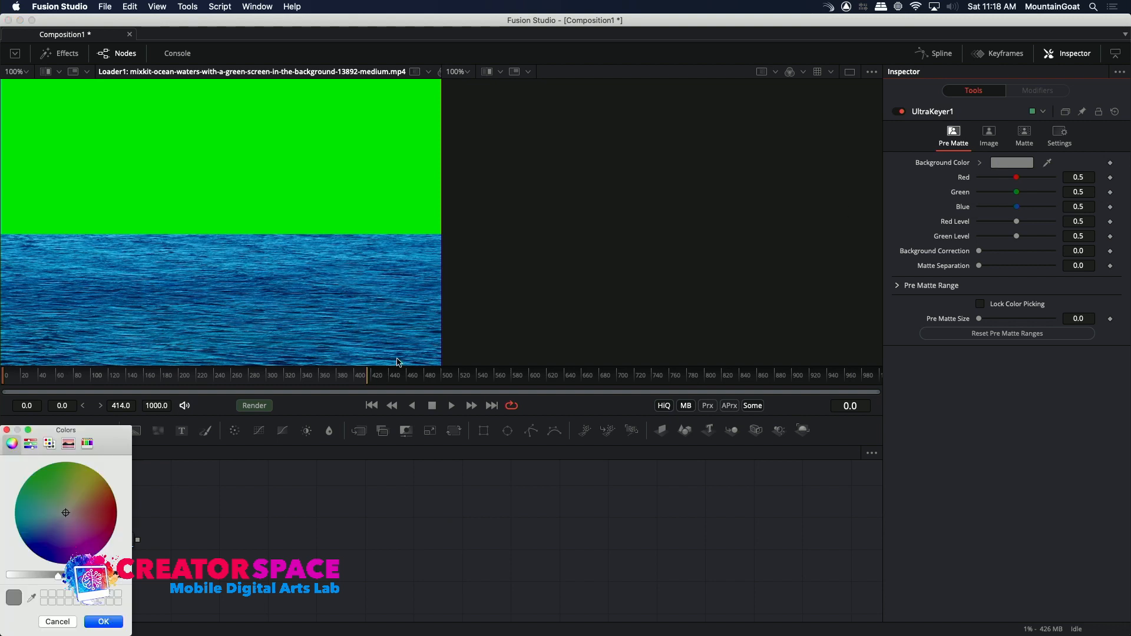
{"action": "left_click", "coordinate": [31, 596]}
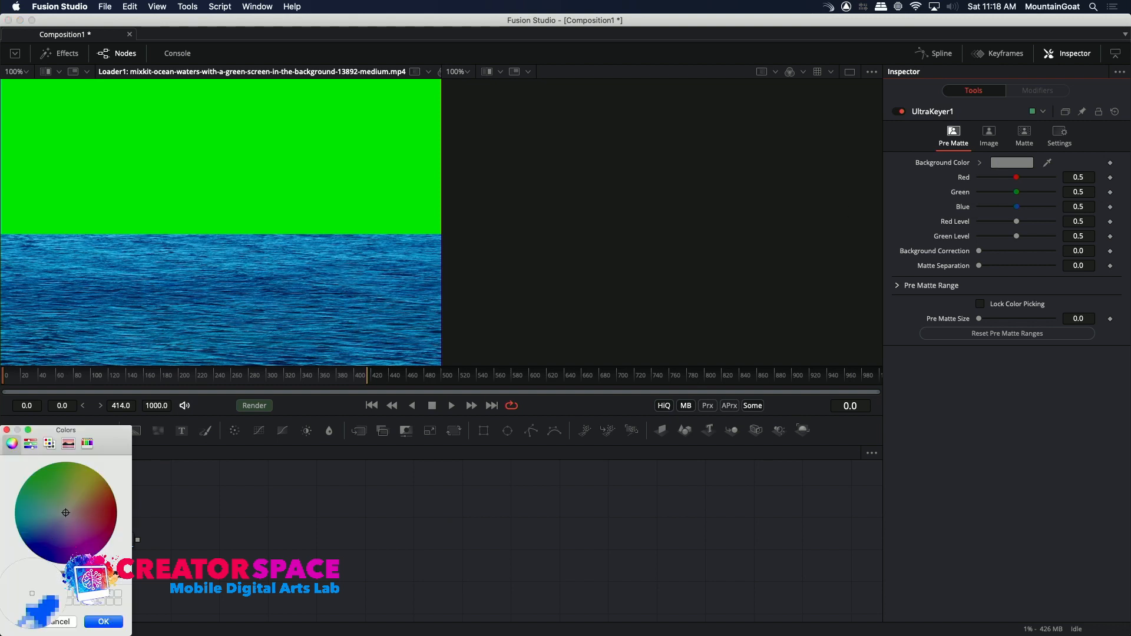
{"action": "left_click", "coordinate": [214, 168]}
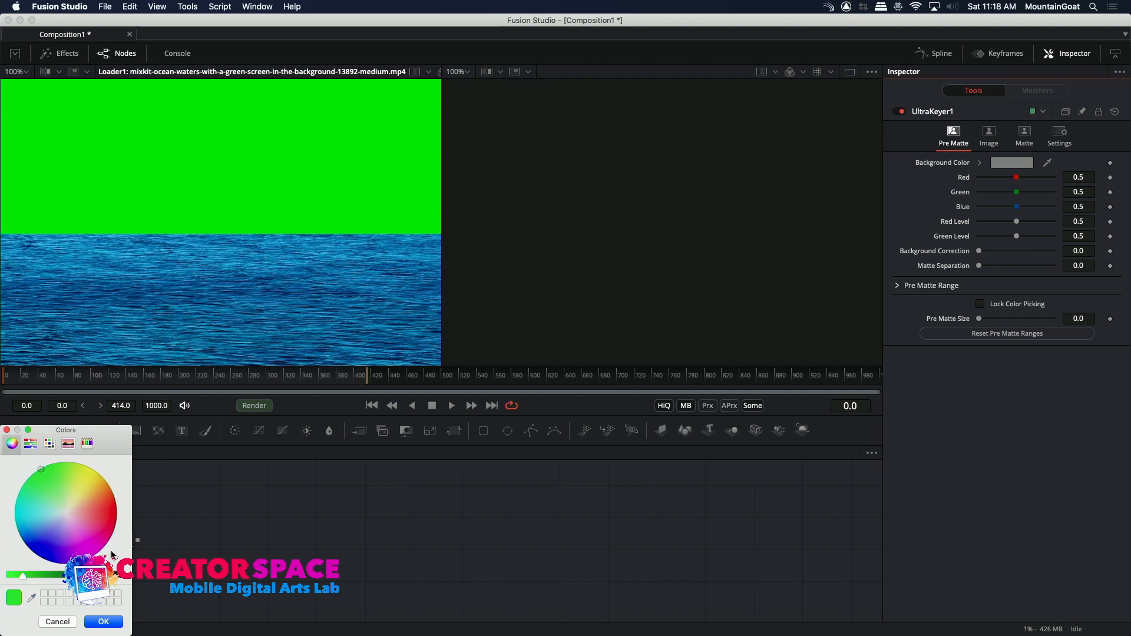
{"action": "left_click", "coordinate": [101, 623]}
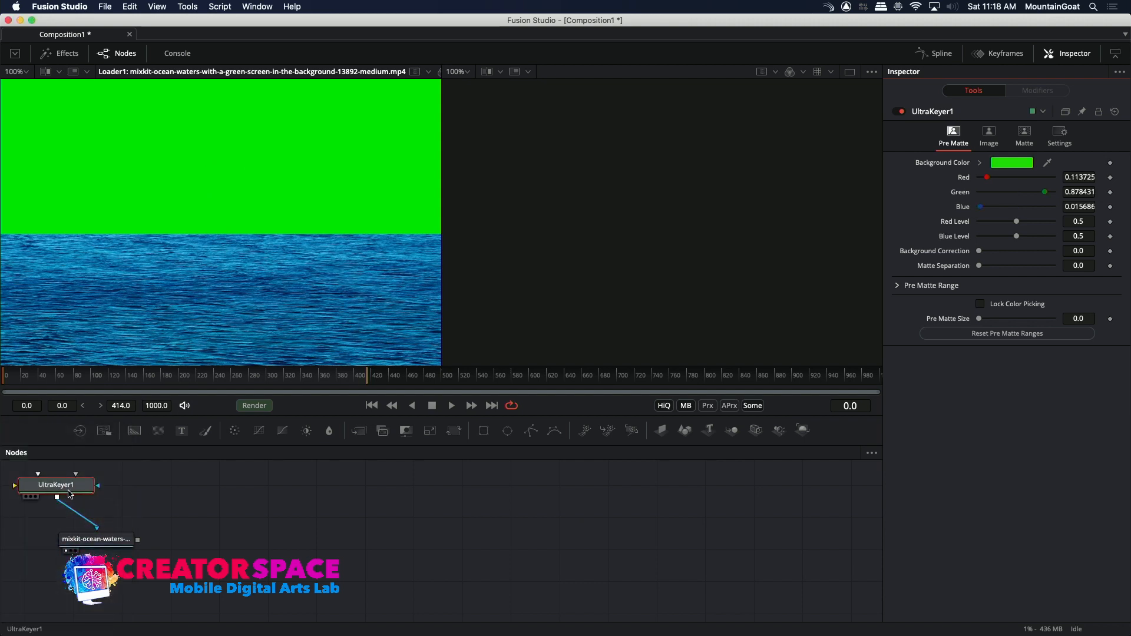
Show the Ultra Keyer in the second viewer and rewire it so the ocean-waters Loader feeds its main input, with the keyer placed after the Loader.
{"action": "left_click", "coordinate": [84, 489]}
{"action": "left_click_drag", "start_coordinate": [83, 488], "coordinate": [109, 488]}
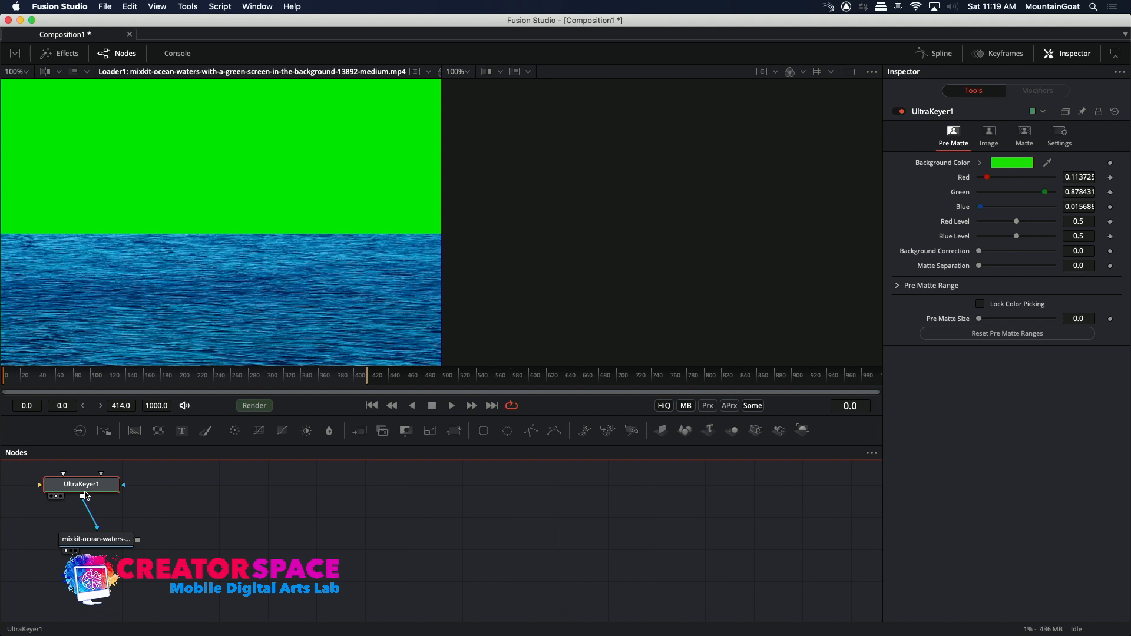
{"action": "left_click", "coordinate": [91, 513]}
{"action": "left_click_drag", "start_coordinate": [103, 497], "coordinate": [238, 549]}
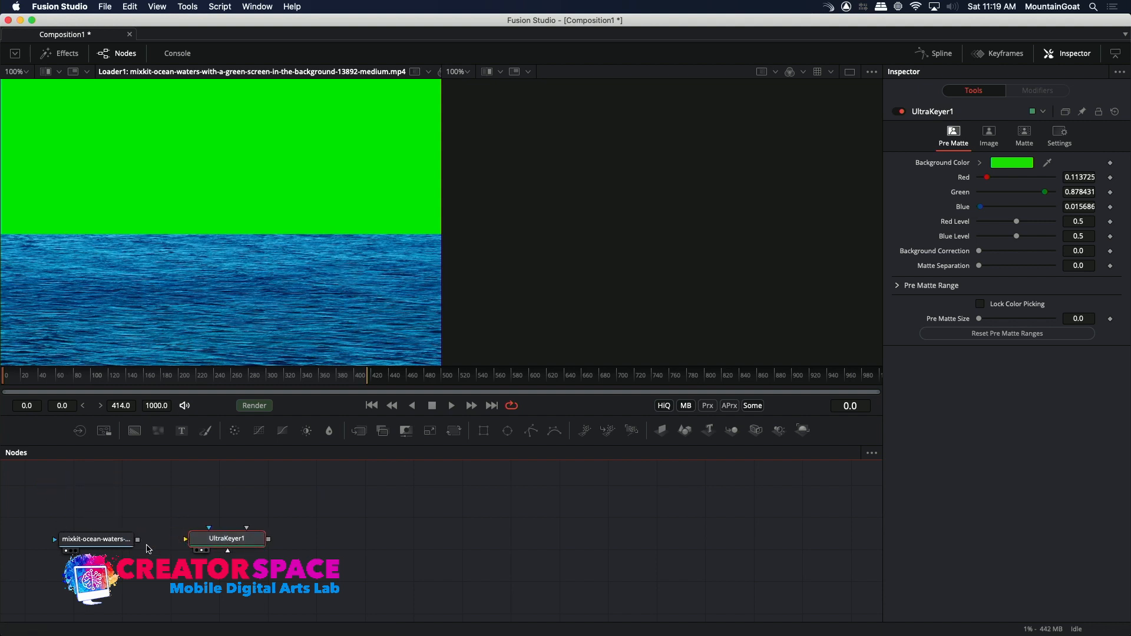
{"action": "left_click_drag", "start_coordinate": [139, 541], "coordinate": [188, 542]}
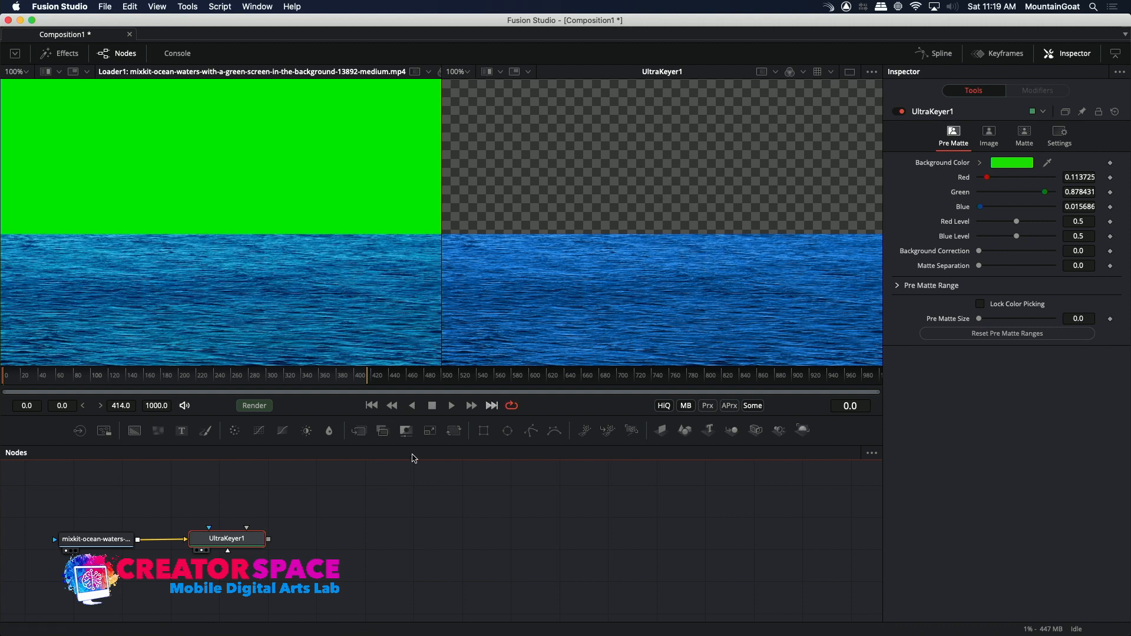
{"action": "left_click_drag", "start_coordinate": [115, 541], "coordinate": [119, 507]}
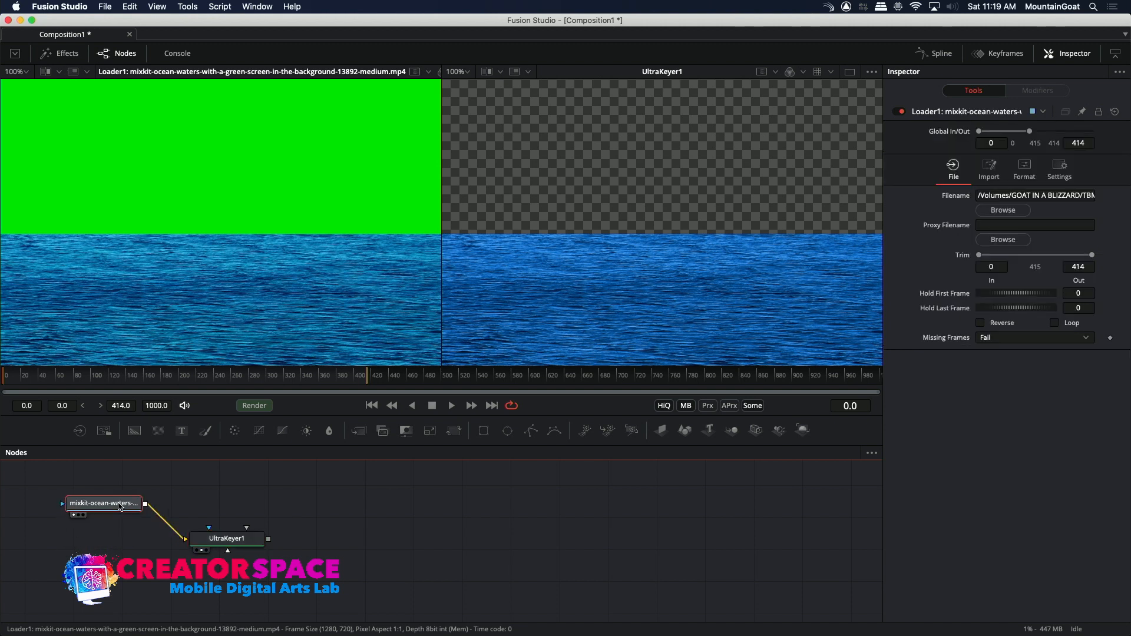
{"action": "left_click_drag", "start_coordinate": [227, 539], "coordinate": [238, 495]}
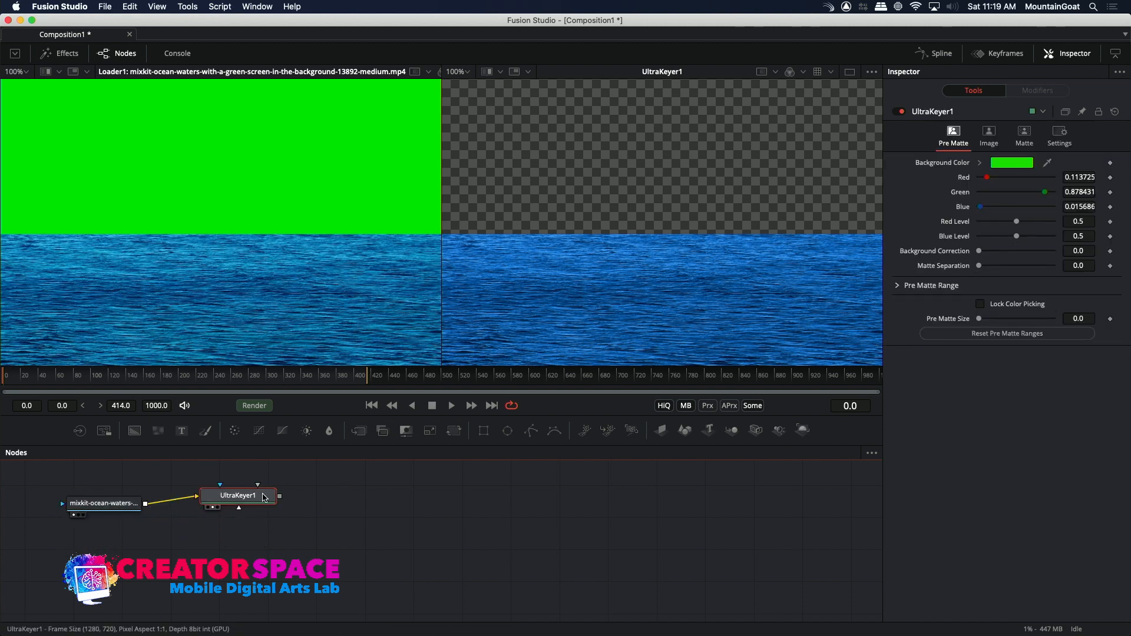
Add a Saver after the Ultra Keyer that outputs GreenScreenDemo to the FUSION Output folder, placed at the far end of the node flow.
{"action": "left_click", "coordinate": [103, 432]}
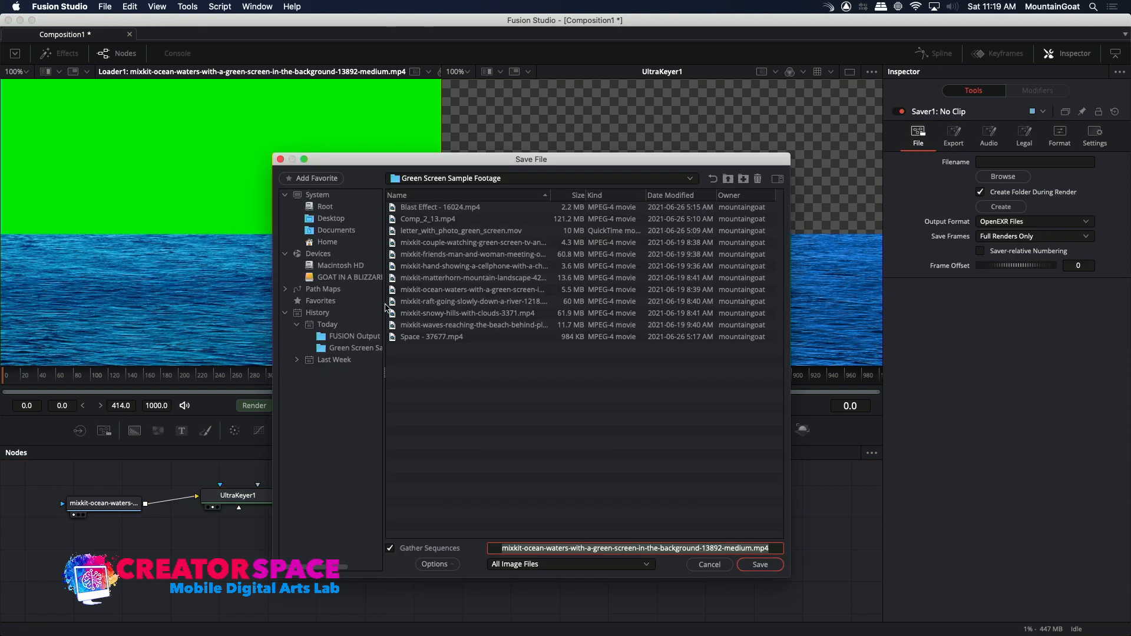
{"action": "left_click", "coordinate": [409, 180]}
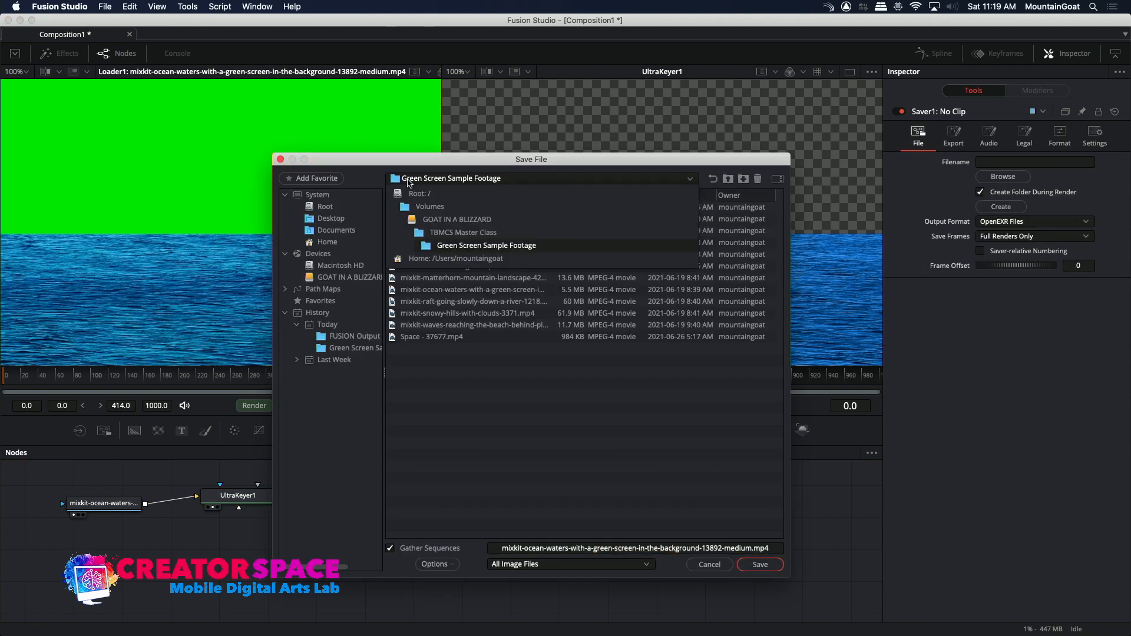
{"action": "left_click", "coordinate": [419, 232]}
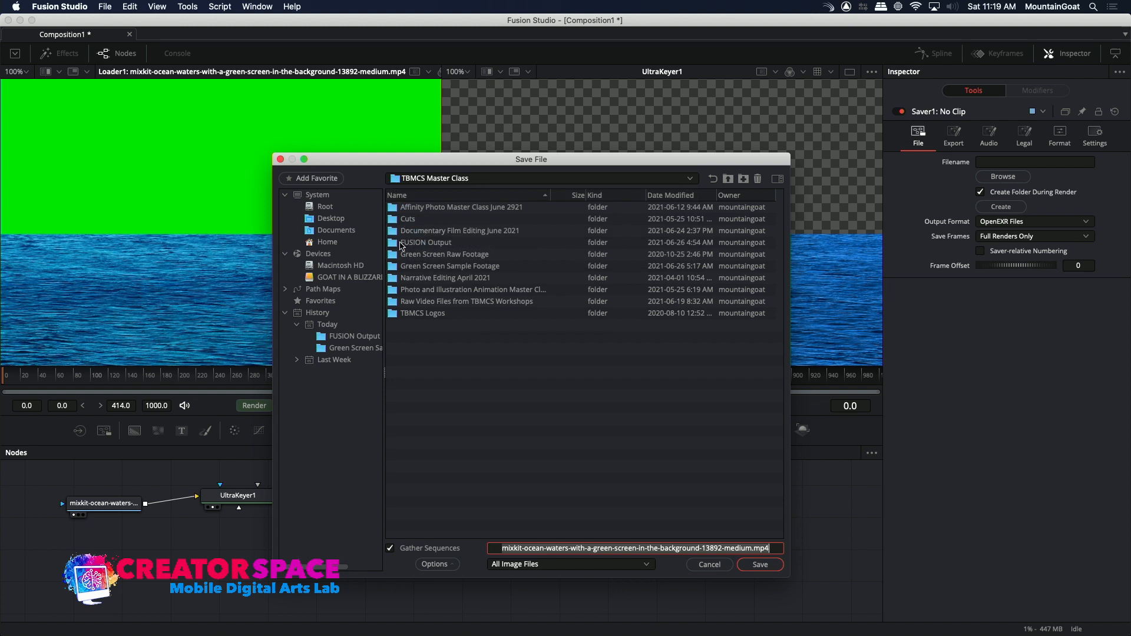
{"action": "double_click", "coordinate": [401, 243]}
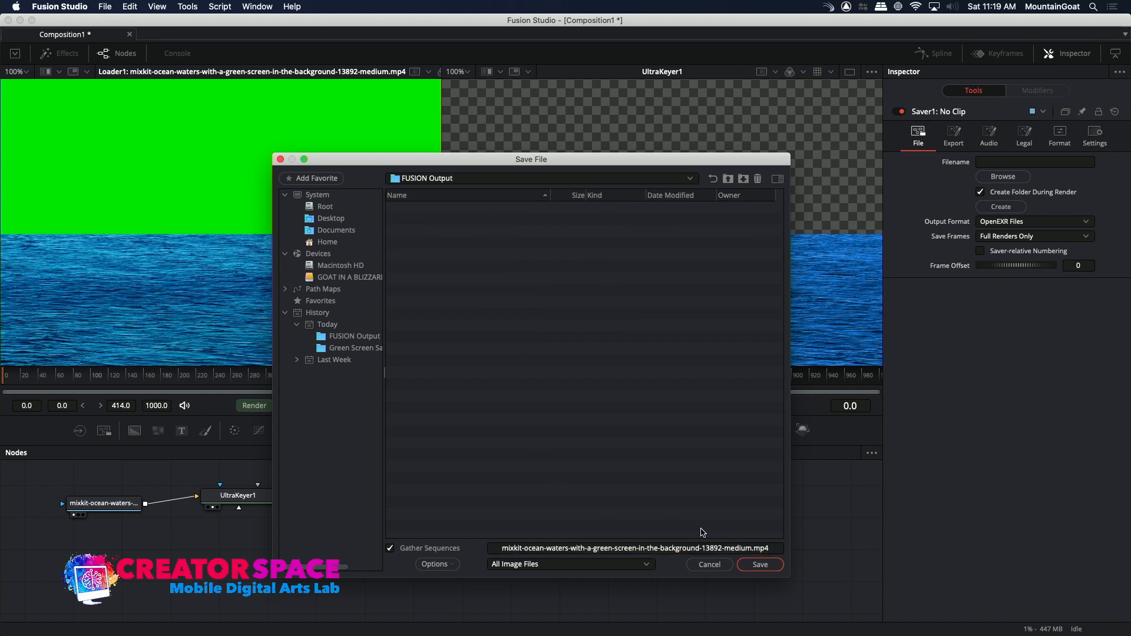
{"action": "left_click", "coordinate": [744, 550]}
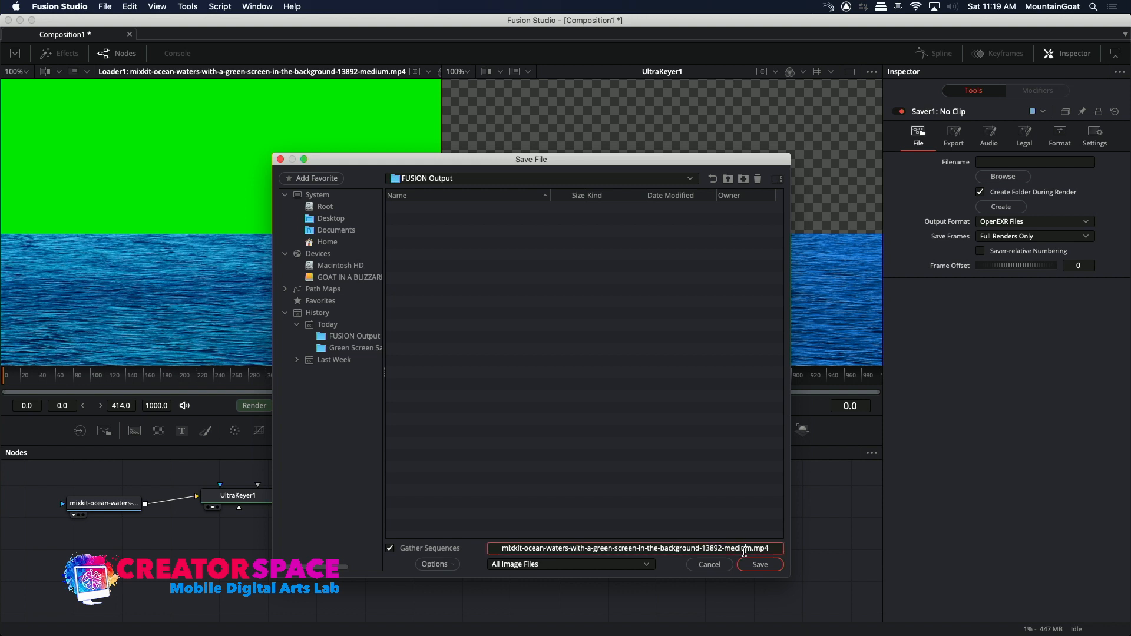
{"action": "left_click_drag", "start_coordinate": [777, 550], "coordinate": [477, 533]}
{"action": "key", "text": "BackSpace"}
{"action": "type", "text": "GreenScree"}
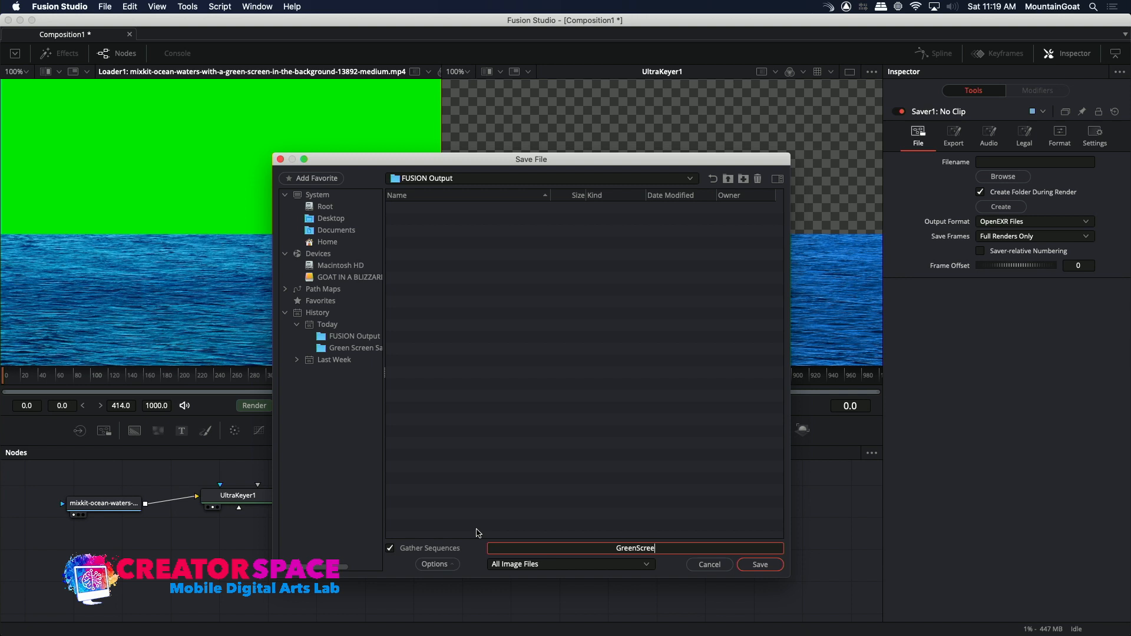
{"action": "type", "text": "nDemo"}
{"action": "key", "text": "Return"}
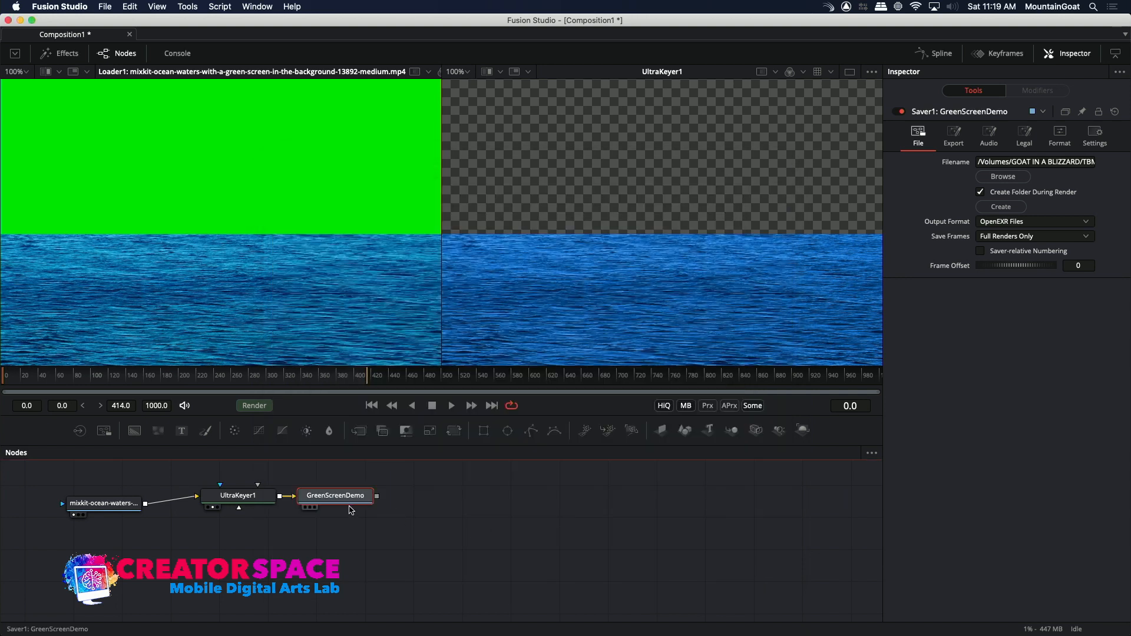
{"action": "left_click_drag", "start_coordinate": [356, 499], "coordinate": [789, 497]}
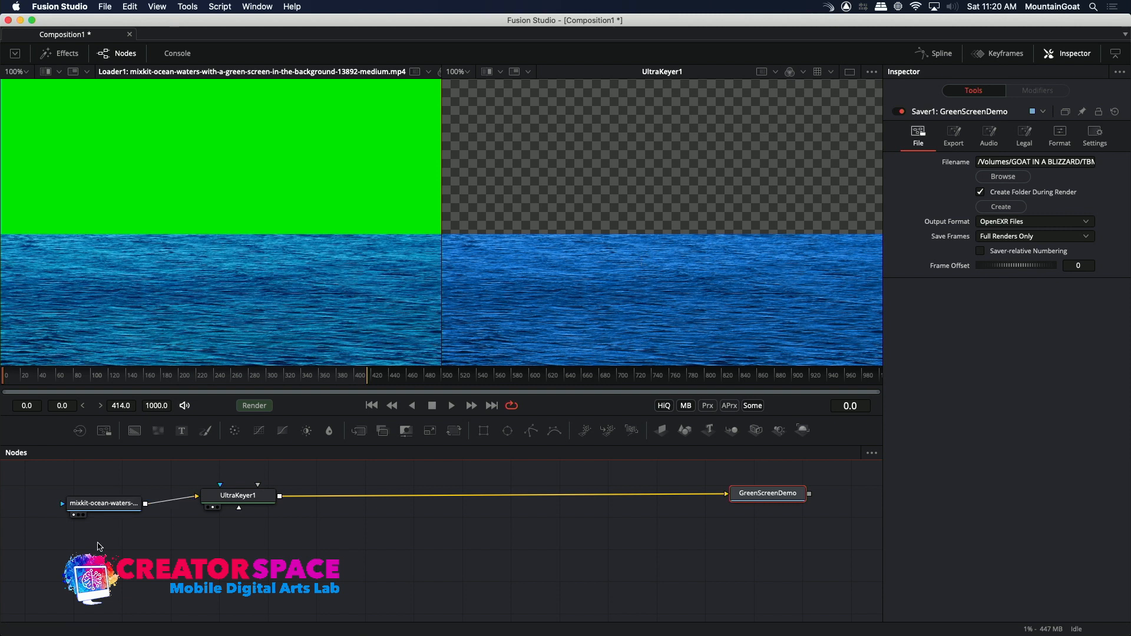
Add a Loader for mixkit-raft-going-slowly-down-a-river-1218.mp4 below the ocean-waters Loader and show it in the first viewer.
{"action": "left_click", "coordinate": [93, 543]}
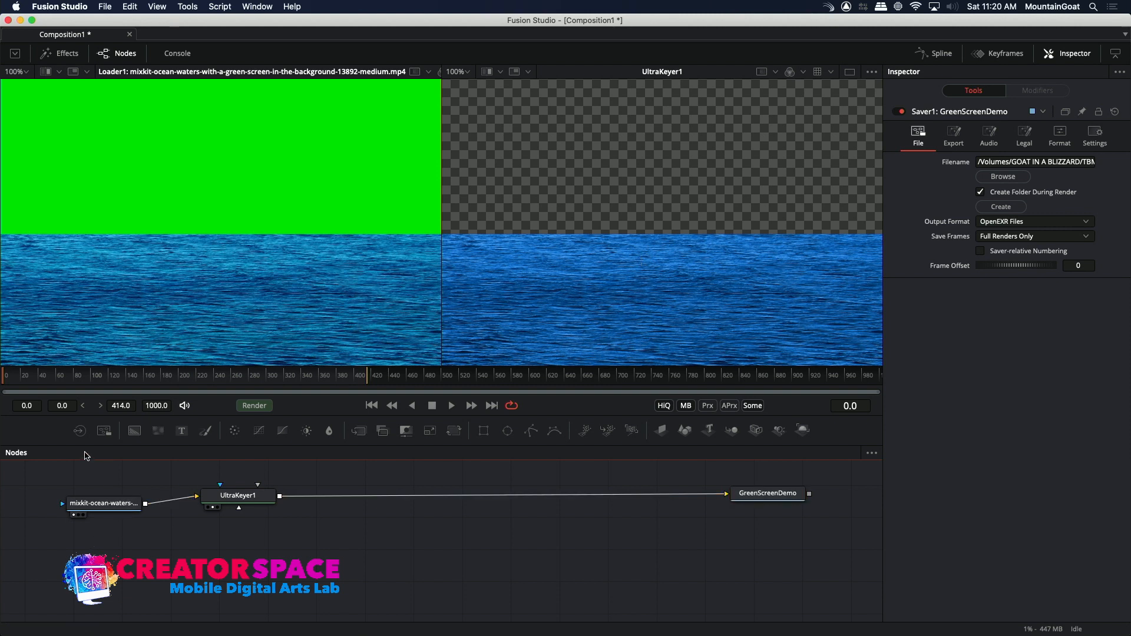
{"action": "left_click", "coordinate": [79, 431]}
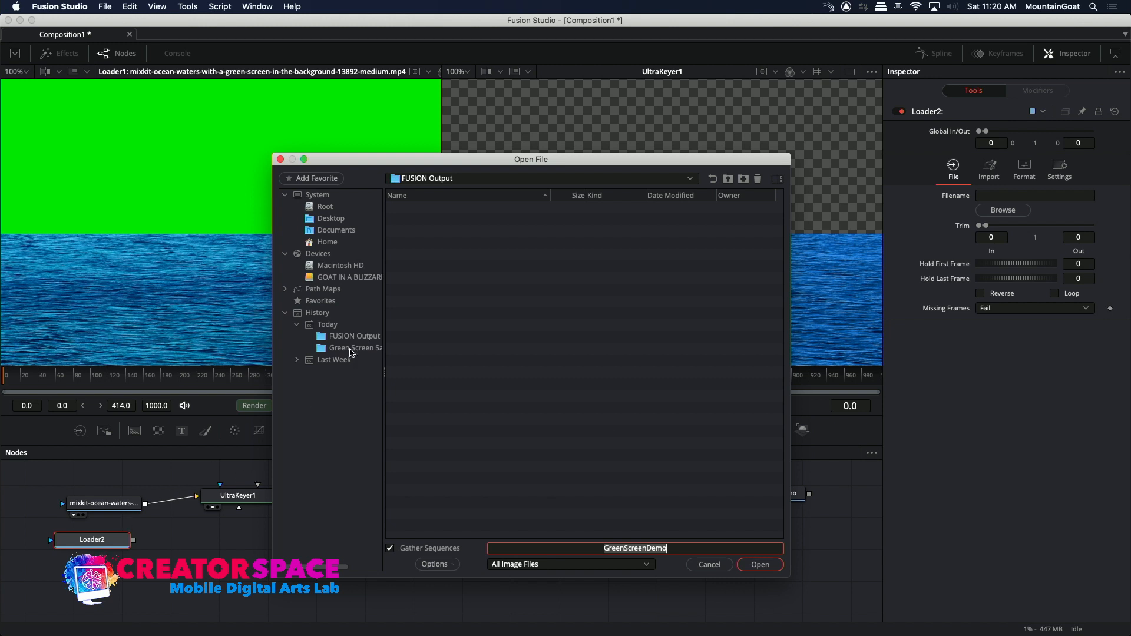
{"action": "left_click", "coordinate": [351, 349]}
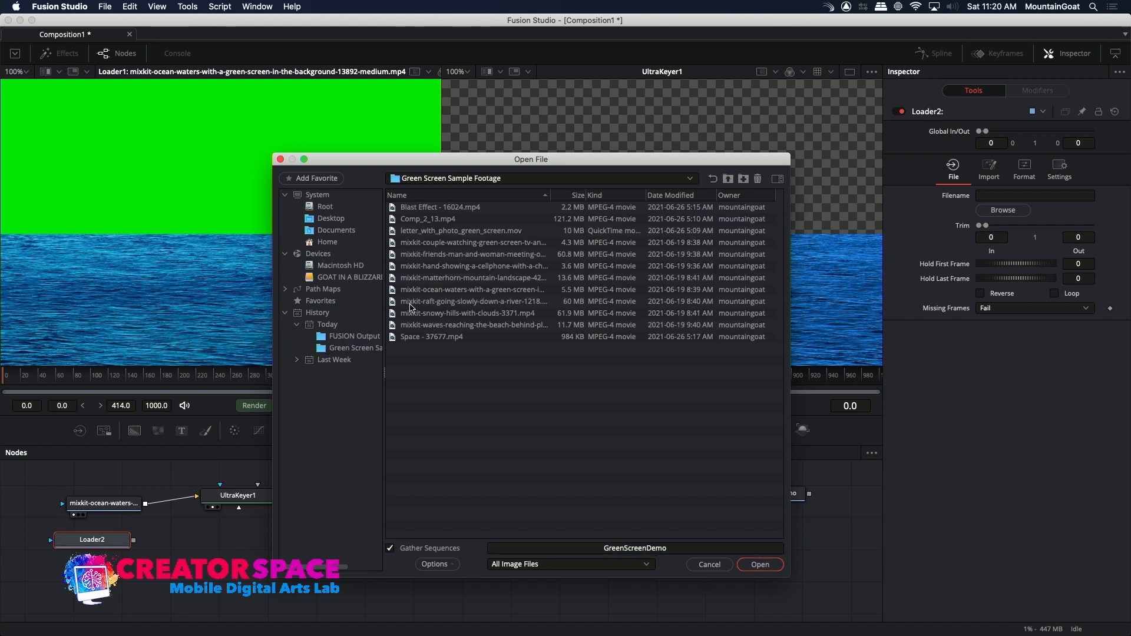
{"action": "left_click", "coordinate": [412, 302]}
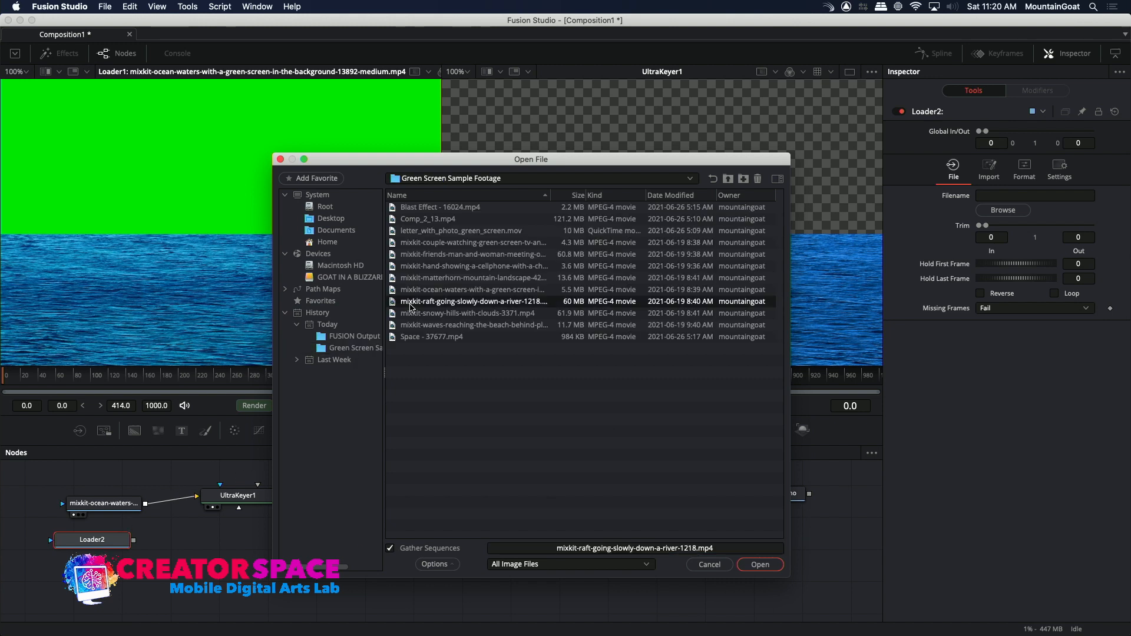
{"action": "left_click", "coordinate": [748, 566]}
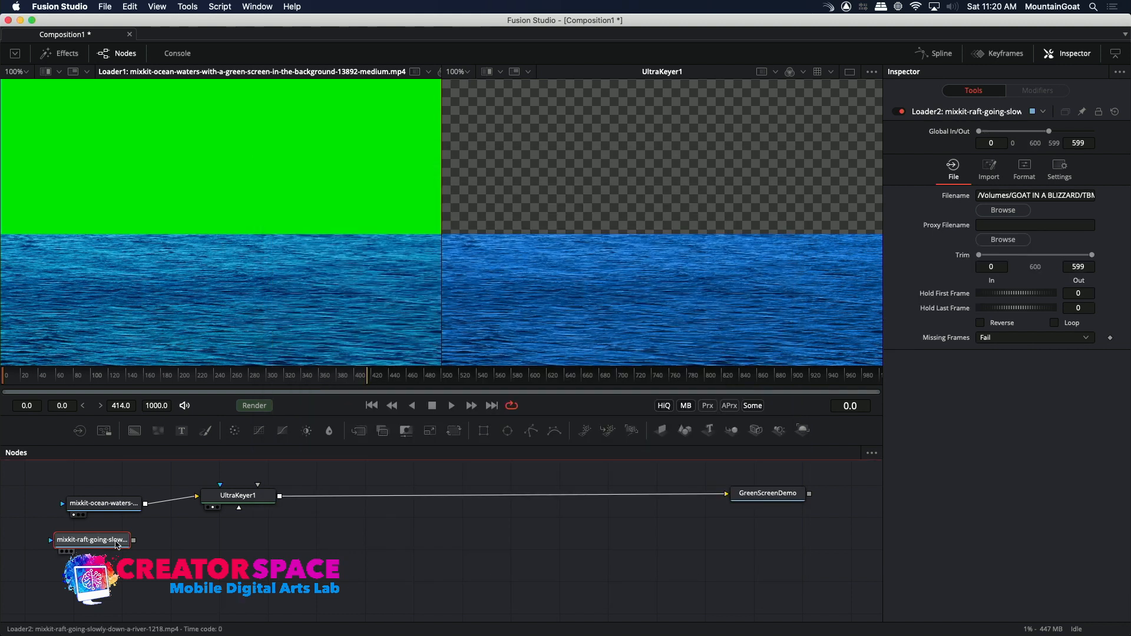
{"action": "left_click", "coordinate": [63, 553]}
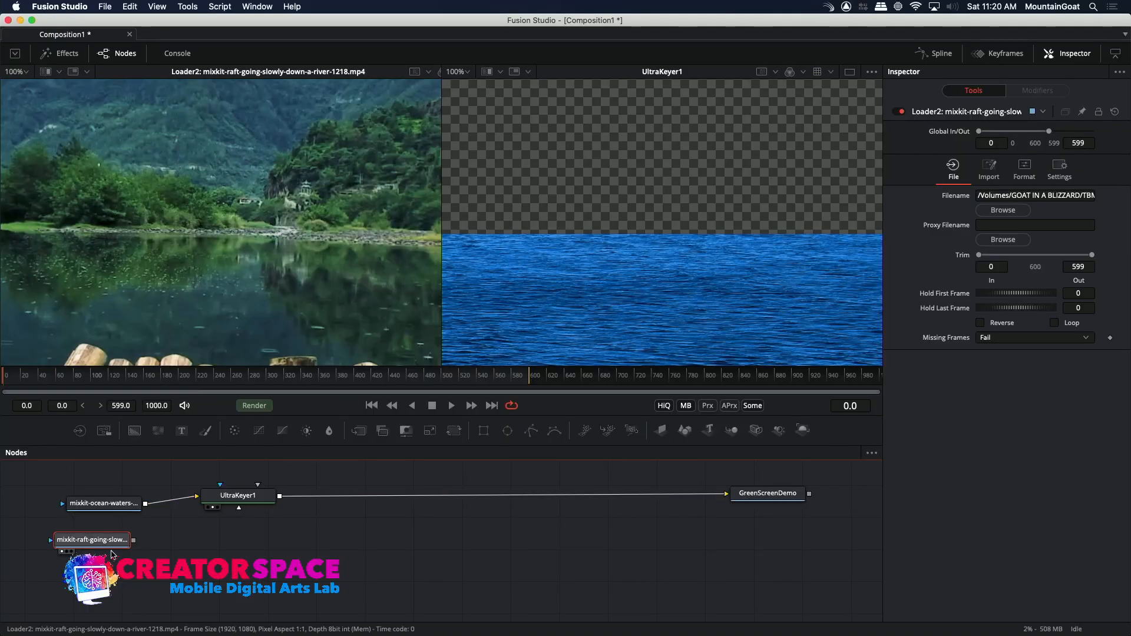
Insert a Merge node between the Ultra Keyer and the GreenScreenDemo Saver, placed slightly below them, with the river Loader moved lower.
{"action": "left_click_drag", "start_coordinate": [114, 550], "coordinate": [173, 563]}
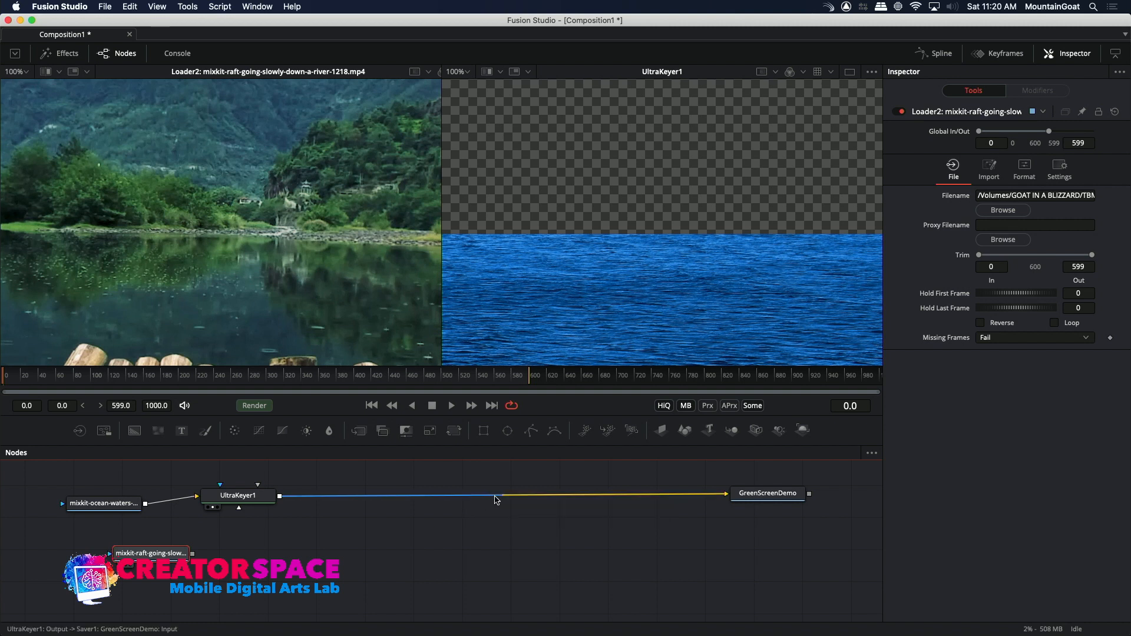
{"action": "right_click", "coordinate": [497, 499]}
{"action": "mouse_move", "coordinate": [533, 299]}
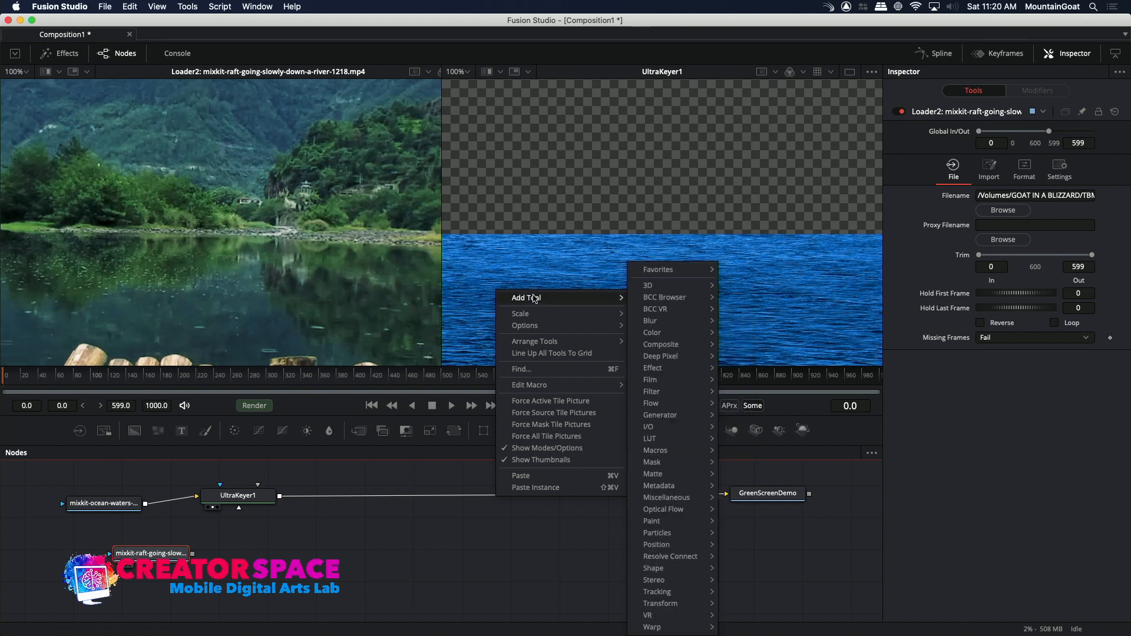
{"action": "mouse_move", "coordinate": [668, 354]}
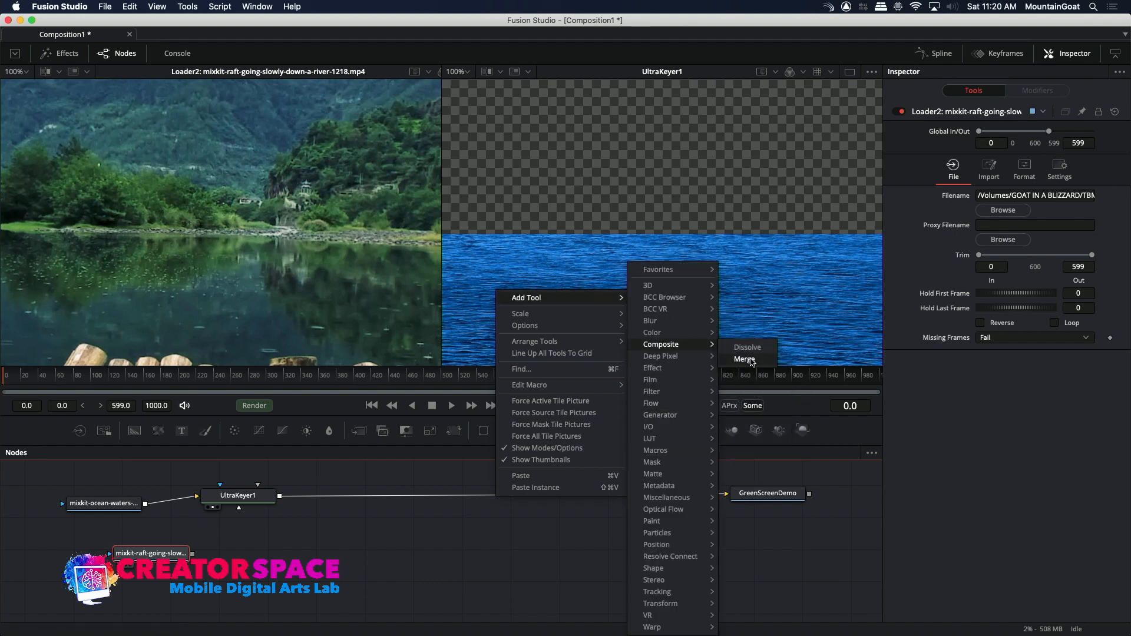
{"action": "left_click", "coordinate": [746, 359]}
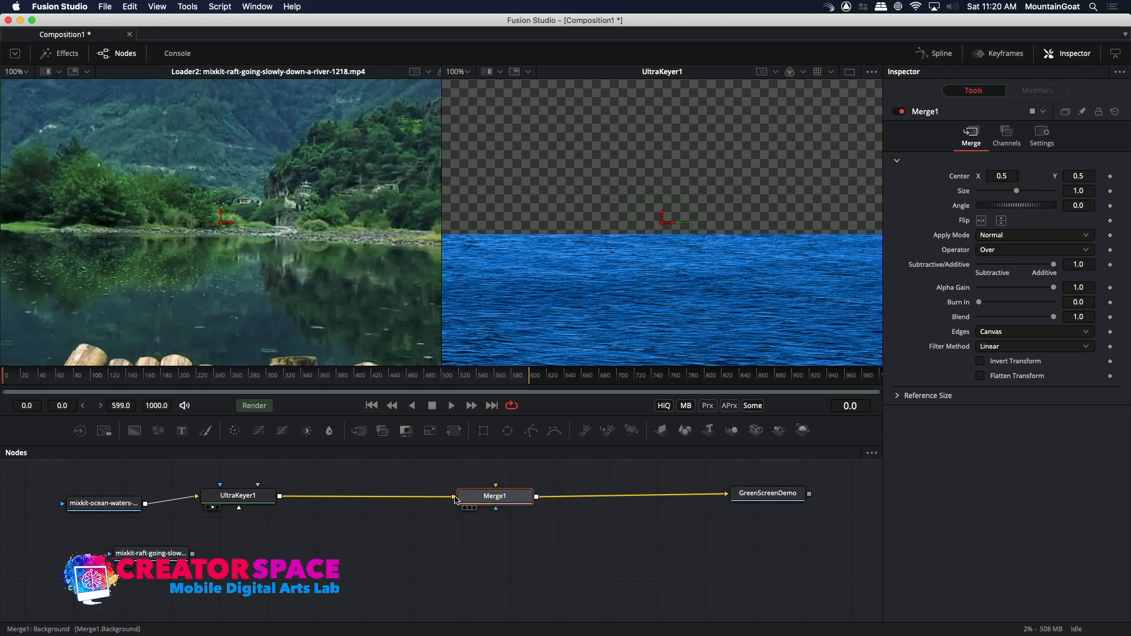
{"action": "left_click_drag", "start_coordinate": [453, 500], "coordinate": [484, 513]}
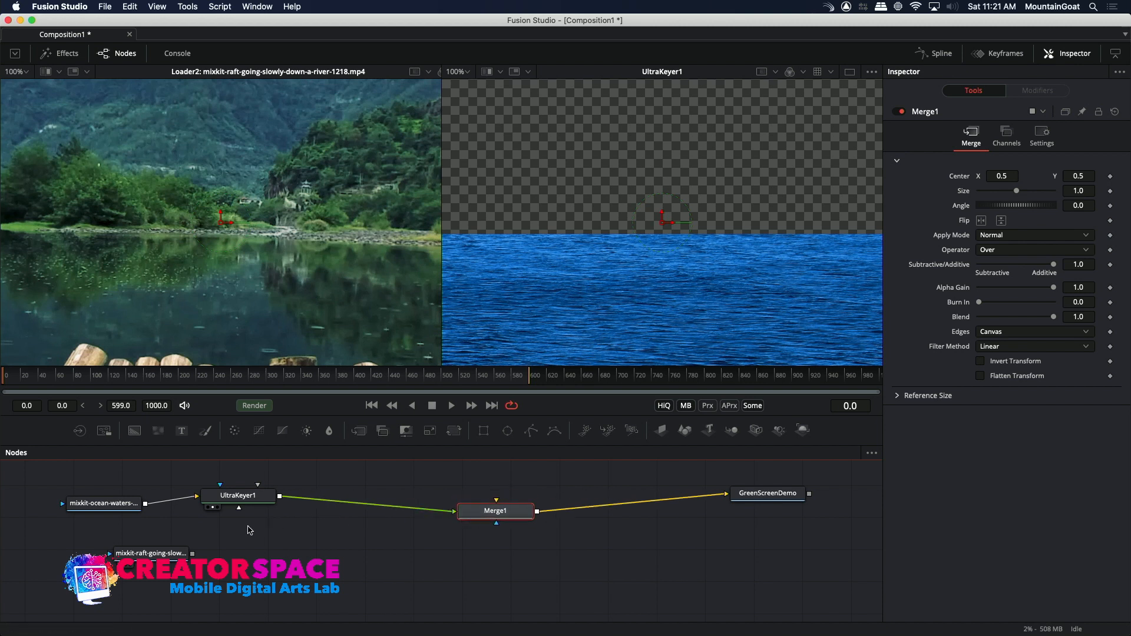
Connect the river footage Loader to the Merge as its background and show the composite from the GreenScreenDemo Saver in the second viewer.
{"action": "left_click_drag", "start_coordinate": [192, 553], "coordinate": [497, 504]}
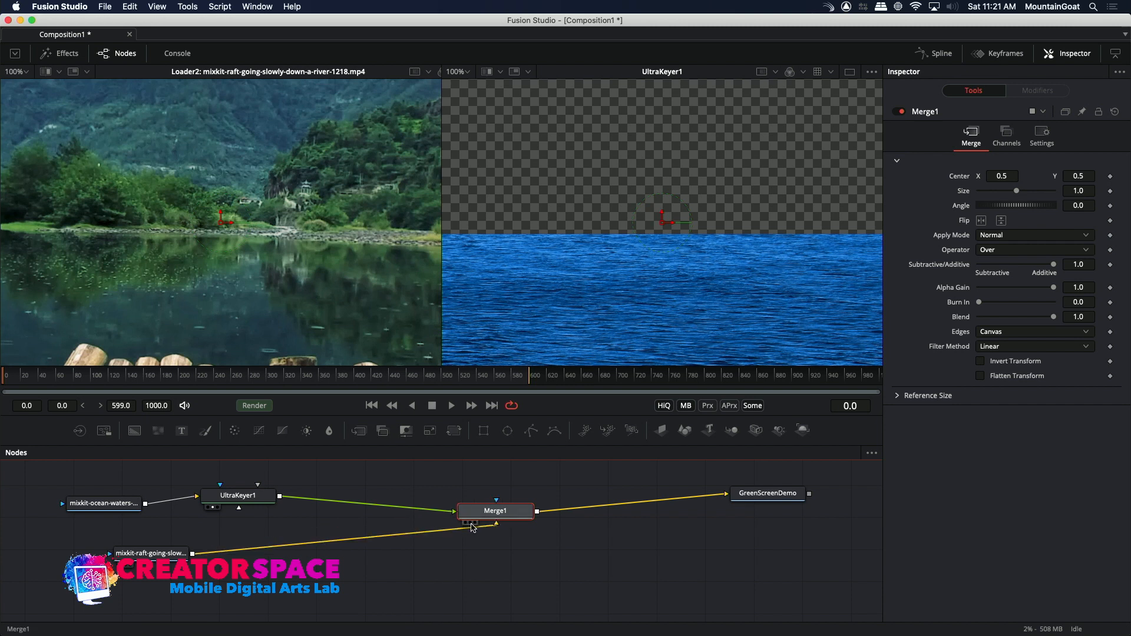
{"action": "key", "text": "2"}
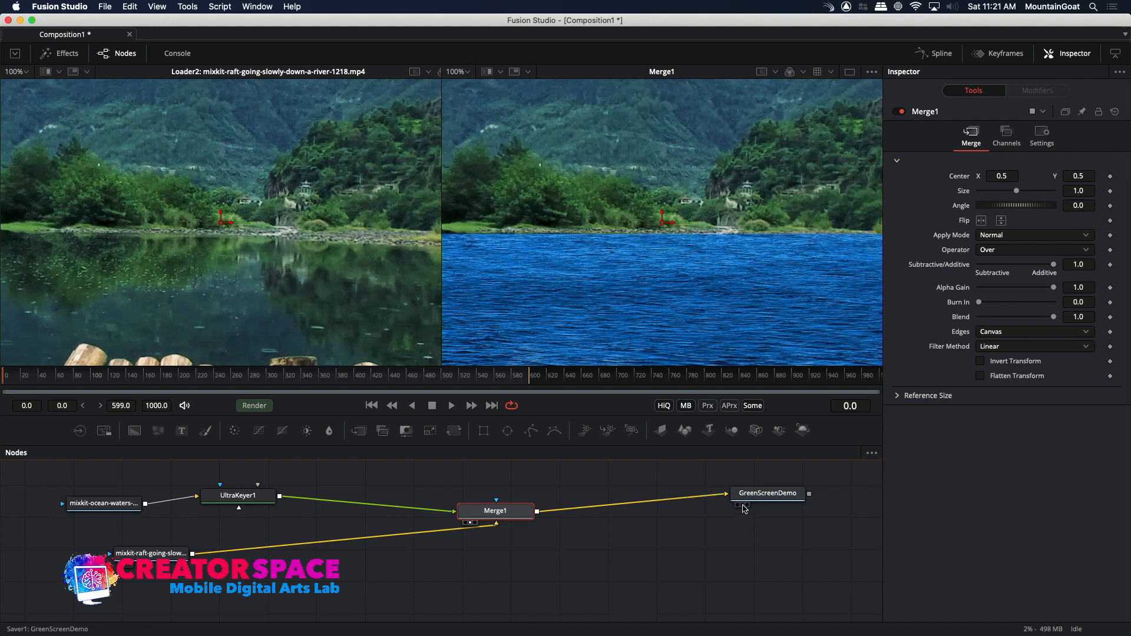
{"action": "left_click", "coordinate": [744, 506]}
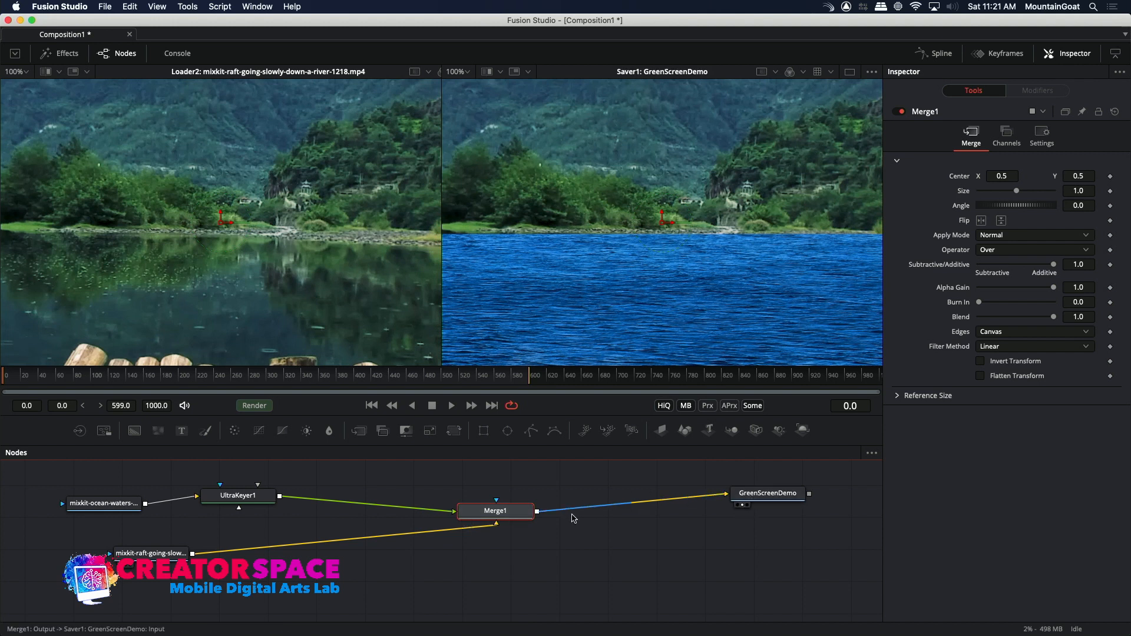
Show the Merge in both viewers and clear both viewers again.
{"action": "left_click", "coordinate": [472, 524]}
{"action": "left_click", "coordinate": [466, 523]}
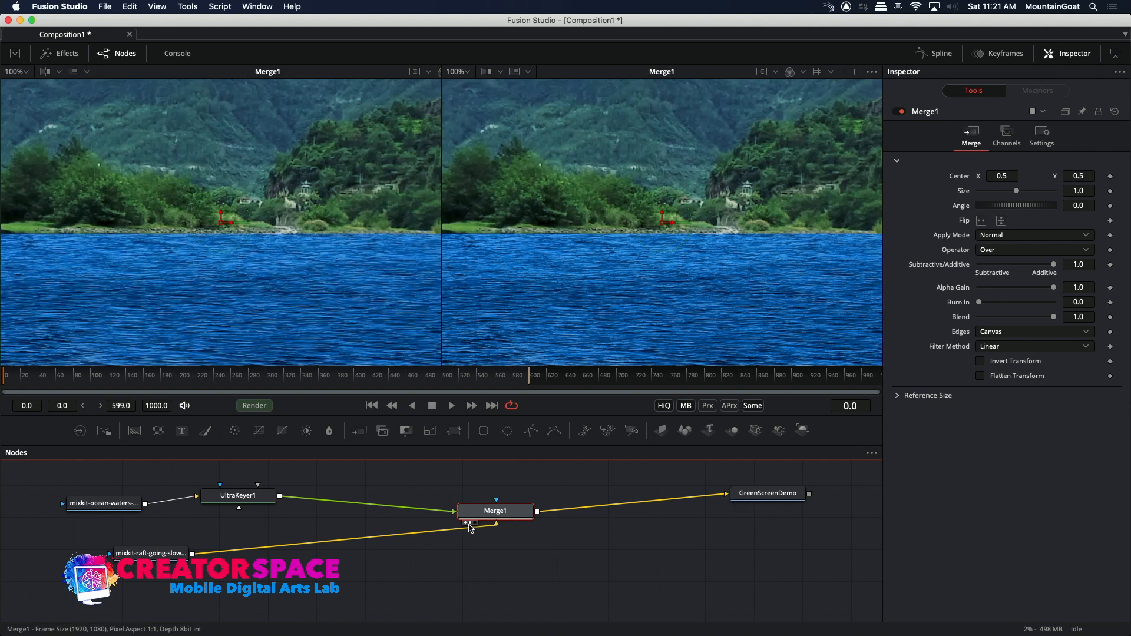
{"action": "left_click", "coordinate": [472, 524]}
{"action": "left_click", "coordinate": [467, 524]}
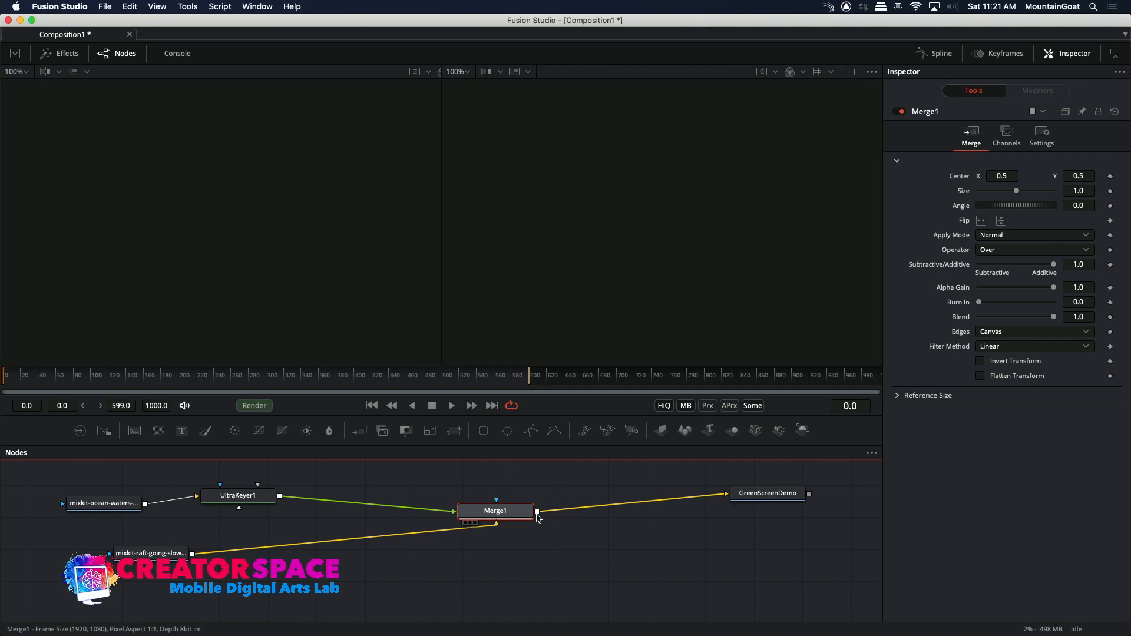
Show the GreenScreenDemo Saver in the second viewer and the river footage Loader in the first viewer.
{"action": "left_click", "coordinate": [748, 498]}
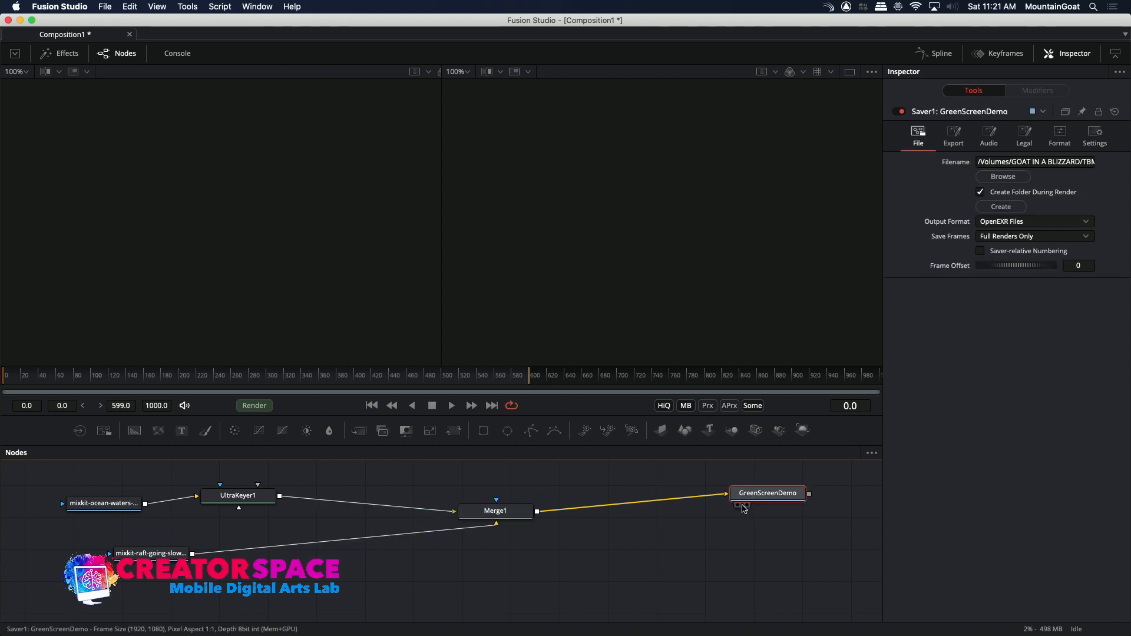
{"action": "left_click", "coordinate": [744, 505]}
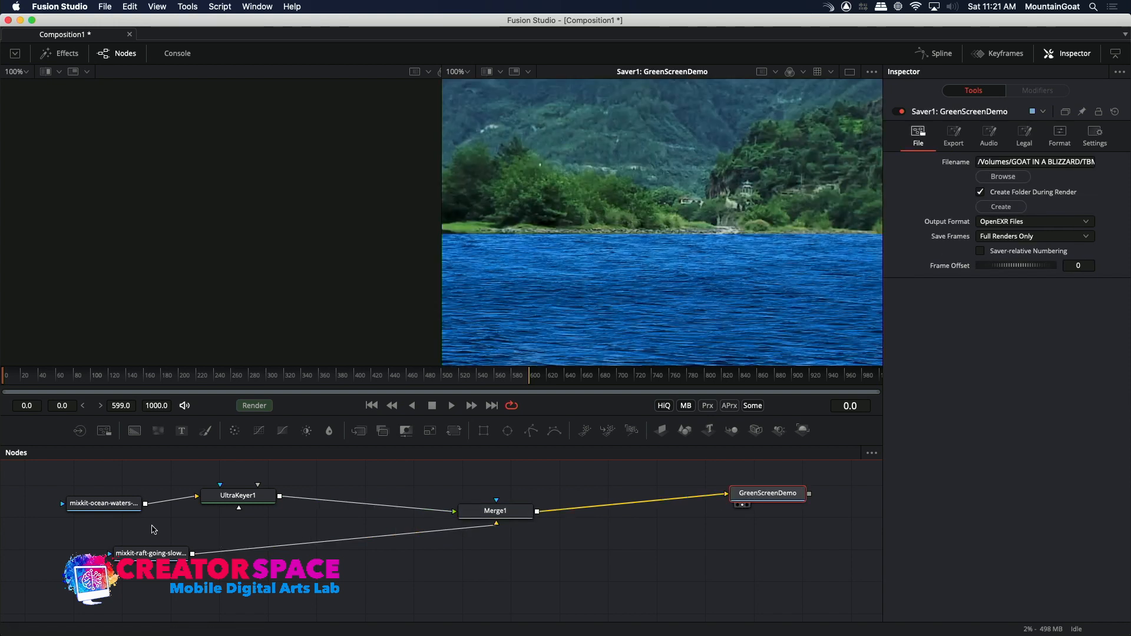
{"action": "left_click", "coordinate": [140, 554]}
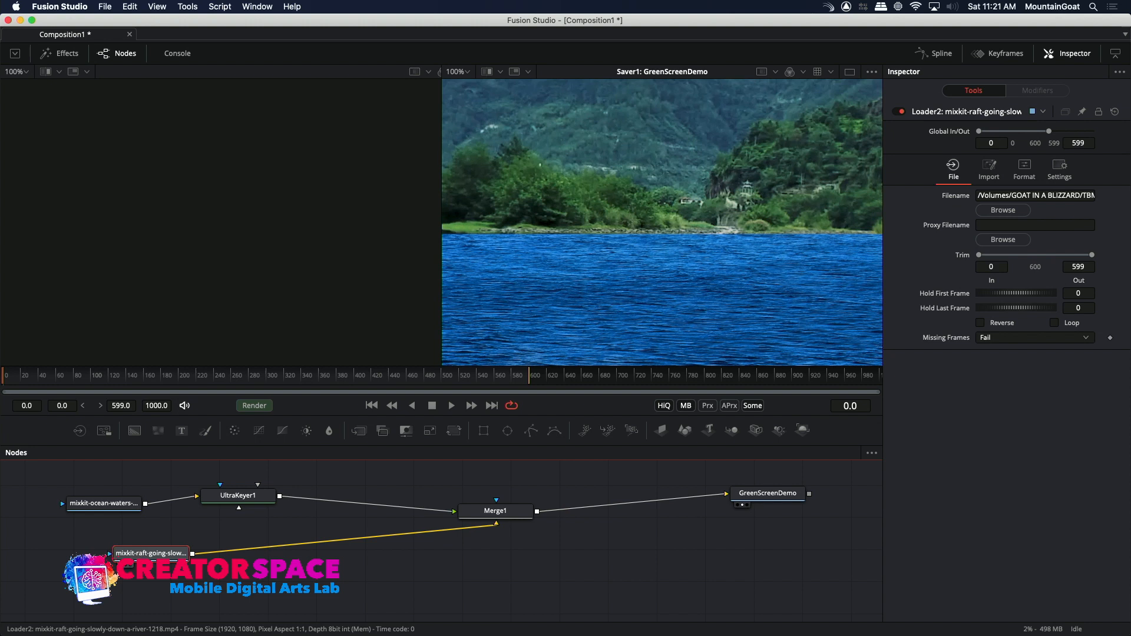
{"action": "key", "text": "1"}
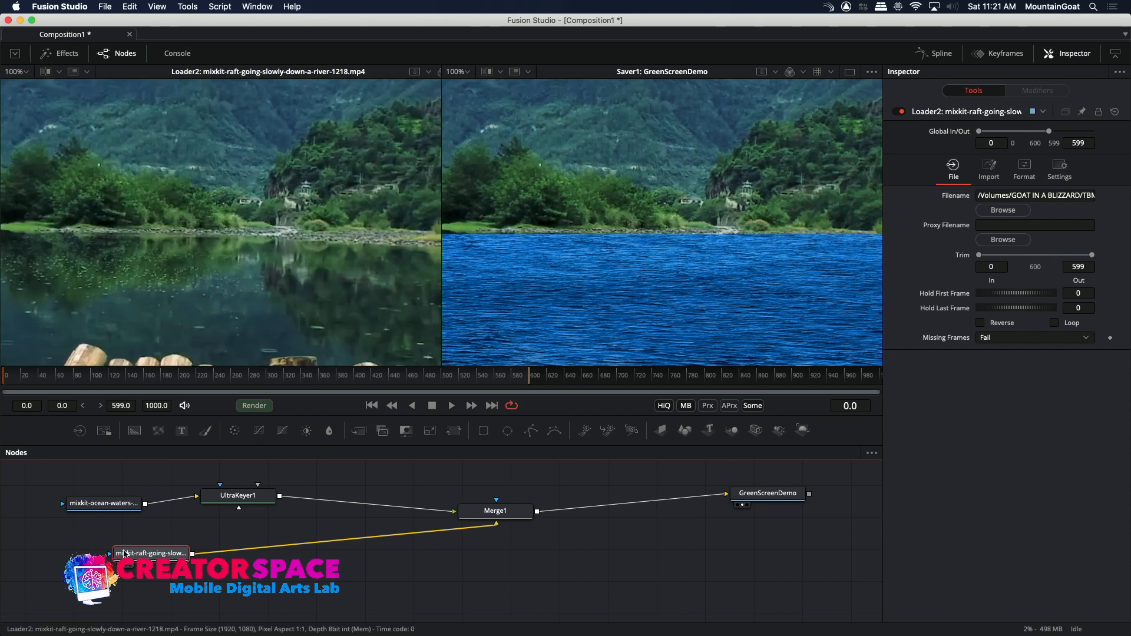
Play the composition to check how the river background moves behind the keyed ocean water, and stop playback.
{"action": "mouse_move", "coordinate": [125, 553]}
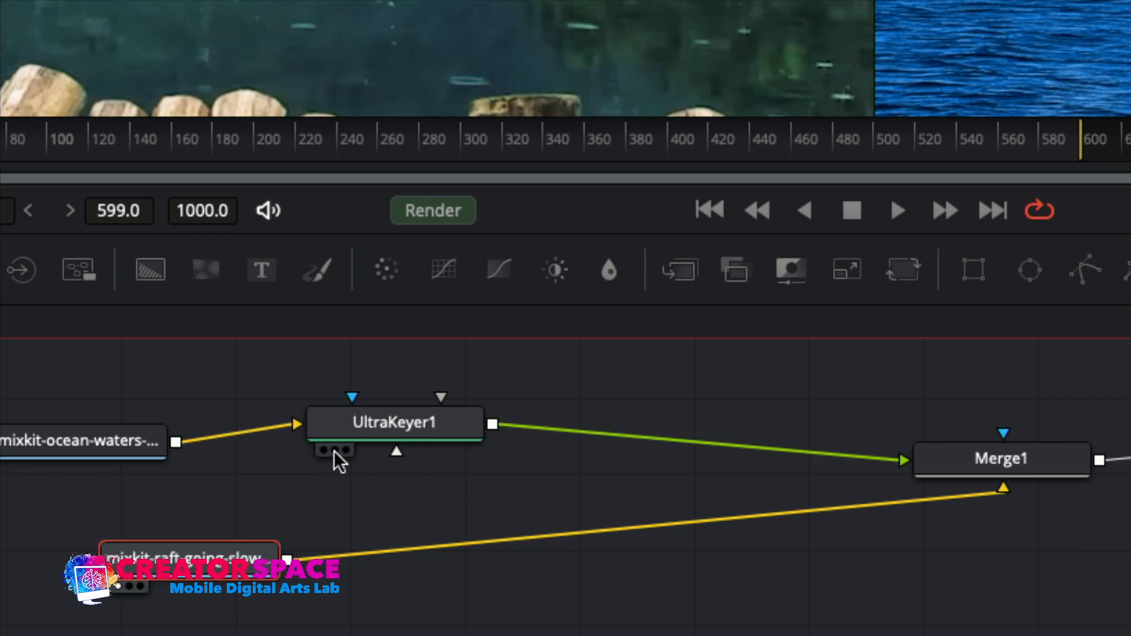
{"action": "mouse_move", "coordinate": [352, 463]}
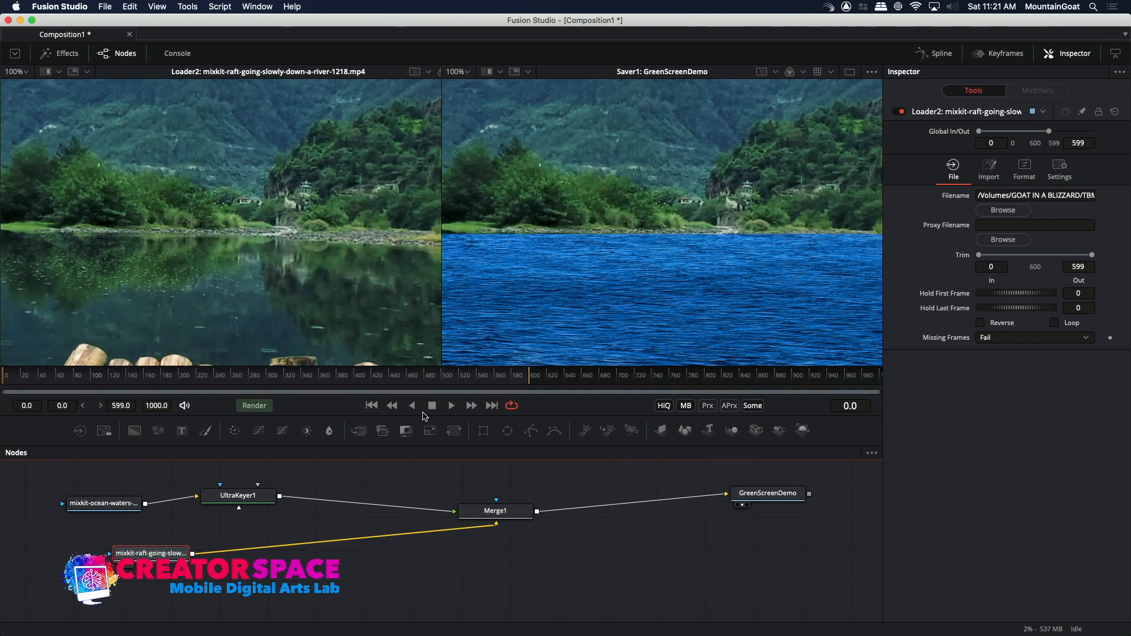
{"action": "left_click", "coordinate": [452, 406]}
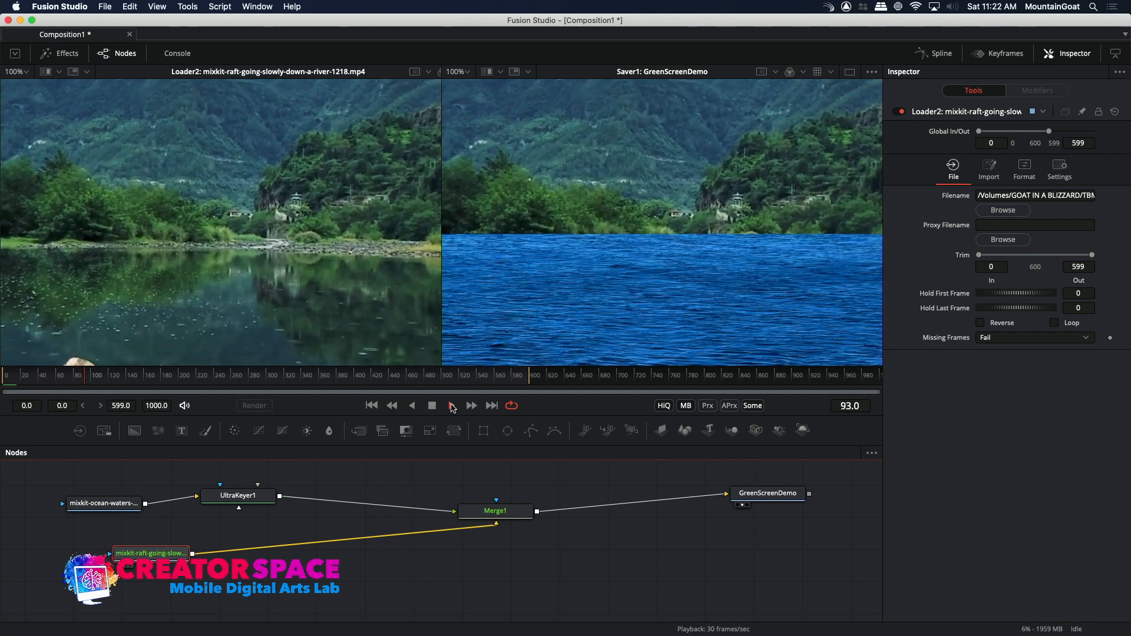
{"action": "left_click", "coordinate": [452, 406]}
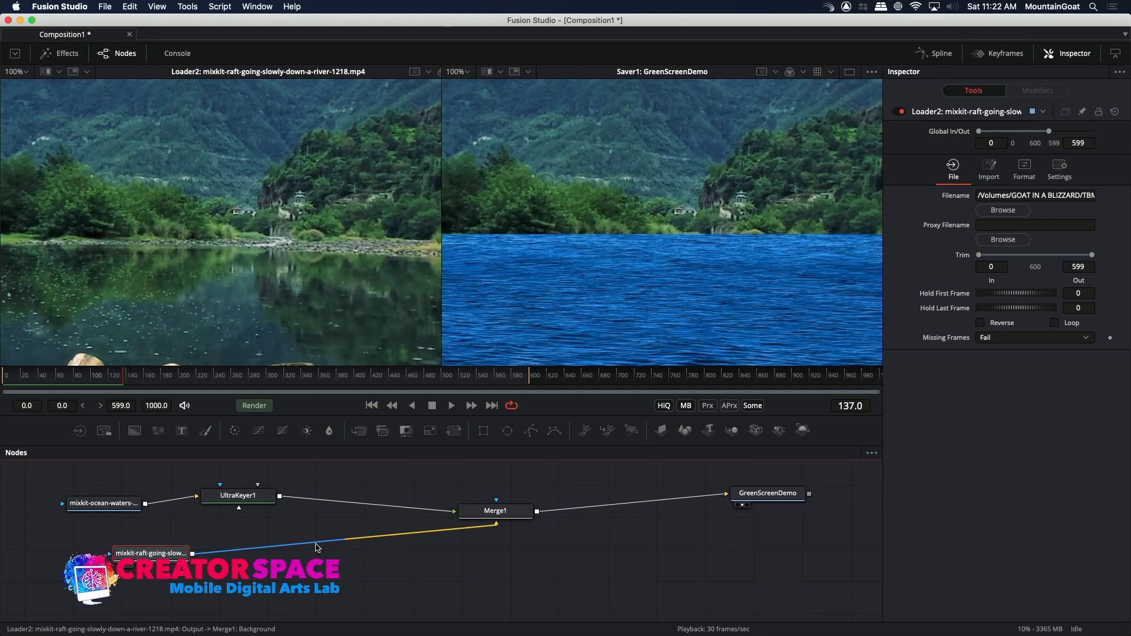
Insert a Transform node between the river footage Loader and the Merge.
{"action": "right_click", "coordinate": [317, 547]}
{"action": "mouse_move", "coordinate": [361, 367]}
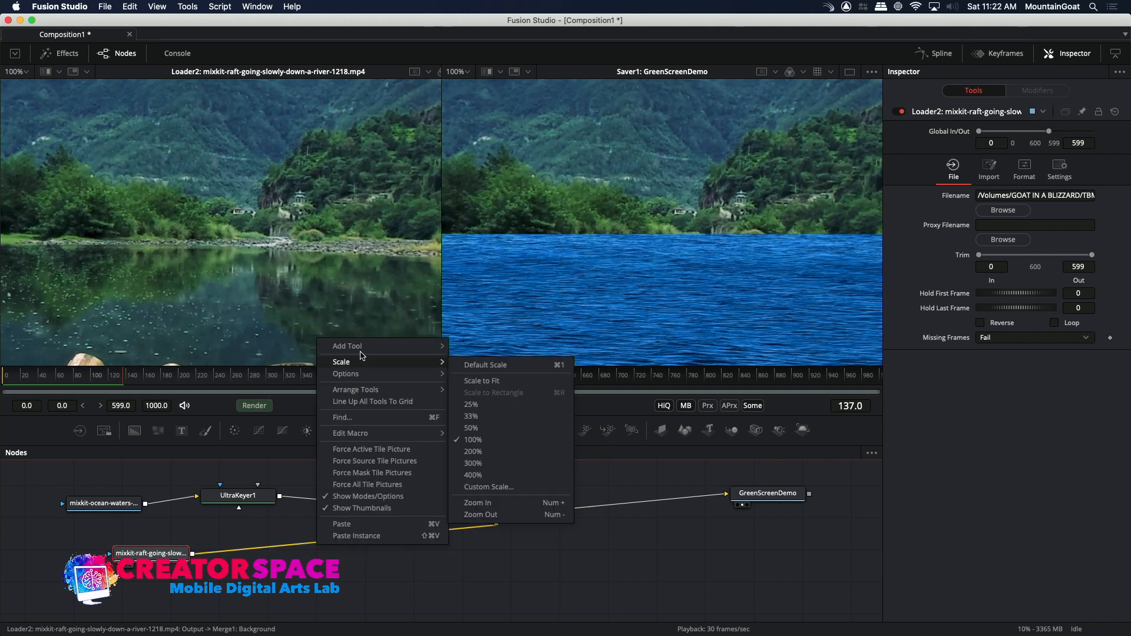
{"action": "mouse_move", "coordinate": [360, 347]}
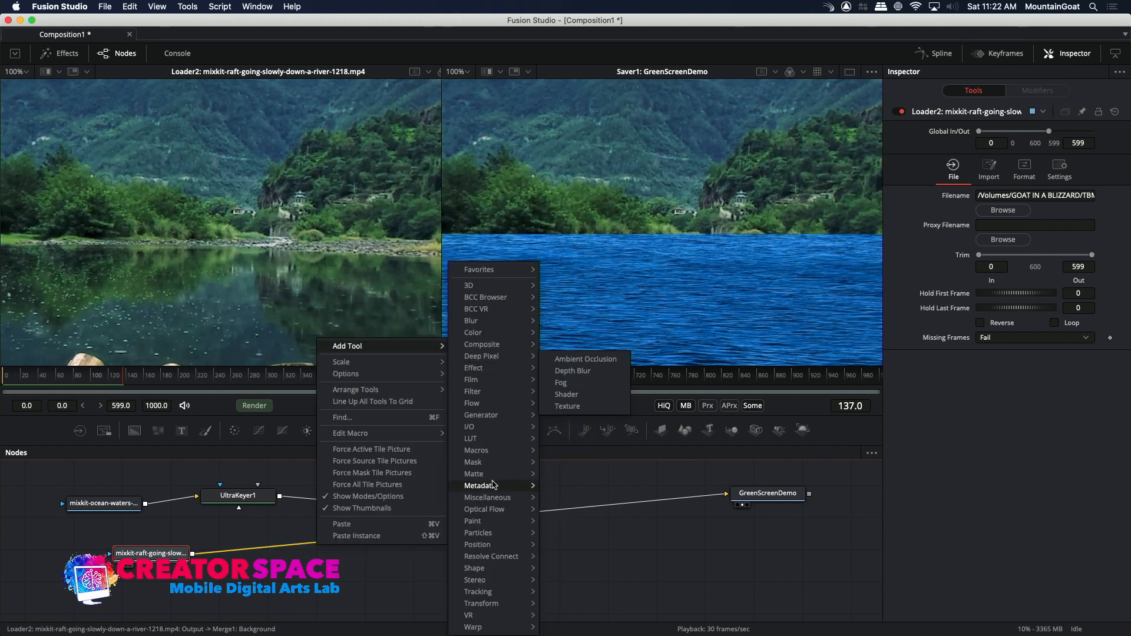
{"action": "mouse_move", "coordinate": [494, 485]}
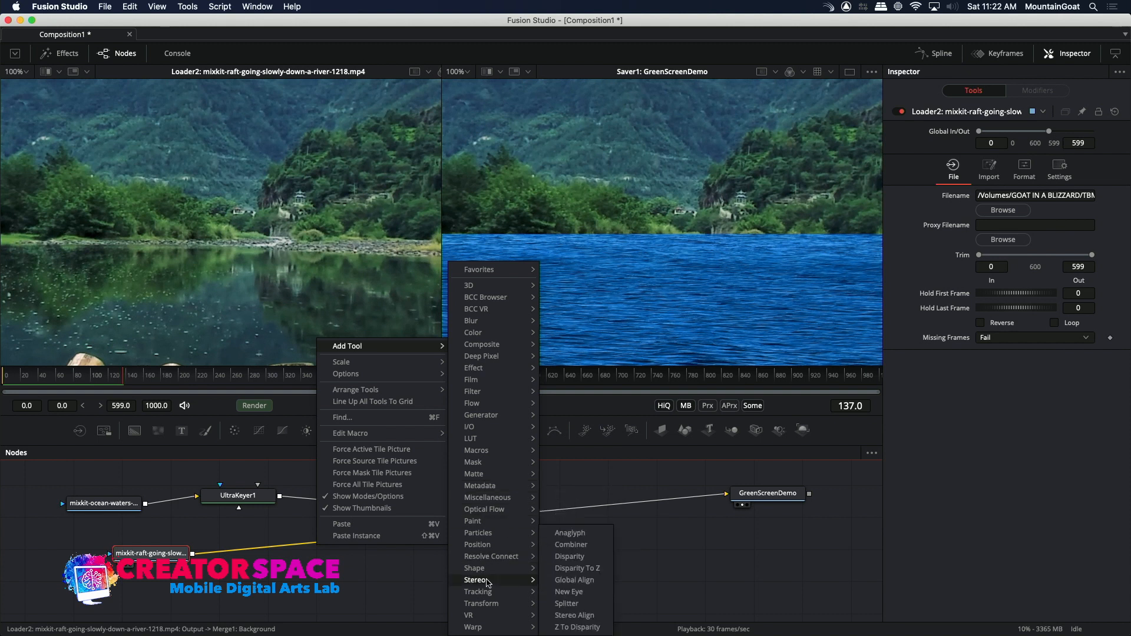
{"action": "mouse_move", "coordinate": [490, 605]}
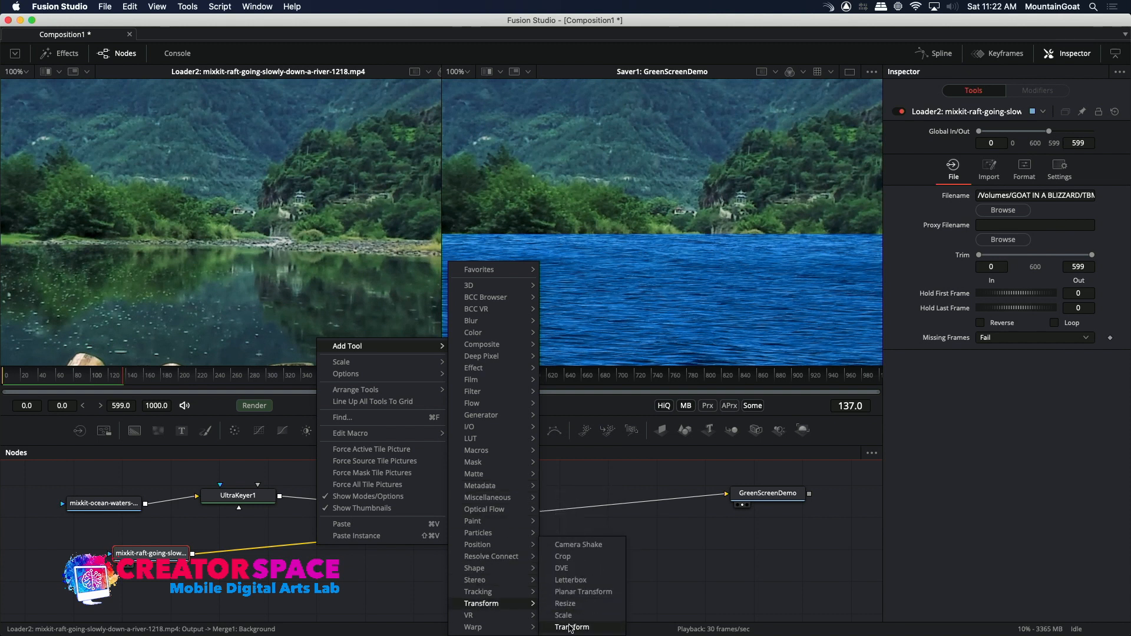
{"action": "left_click", "coordinate": [571, 628]}
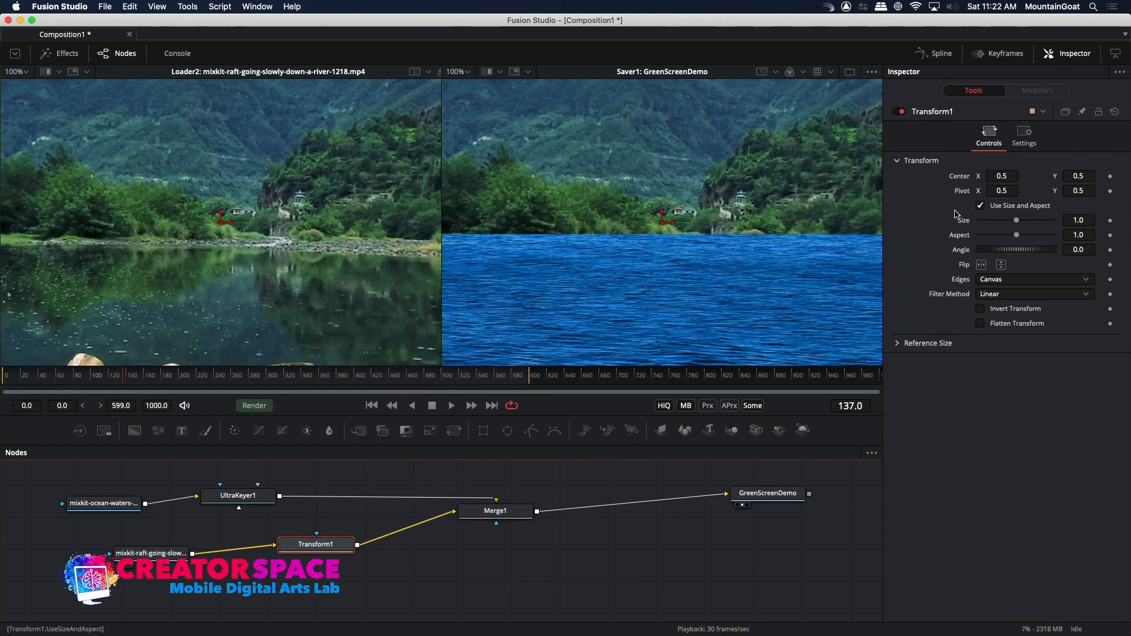
Set the Transform's size to 0.52 to scale down the river background, and play back the composite.
{"action": "left_click_drag", "start_coordinate": [1017, 221], "coordinate": [999, 222]}
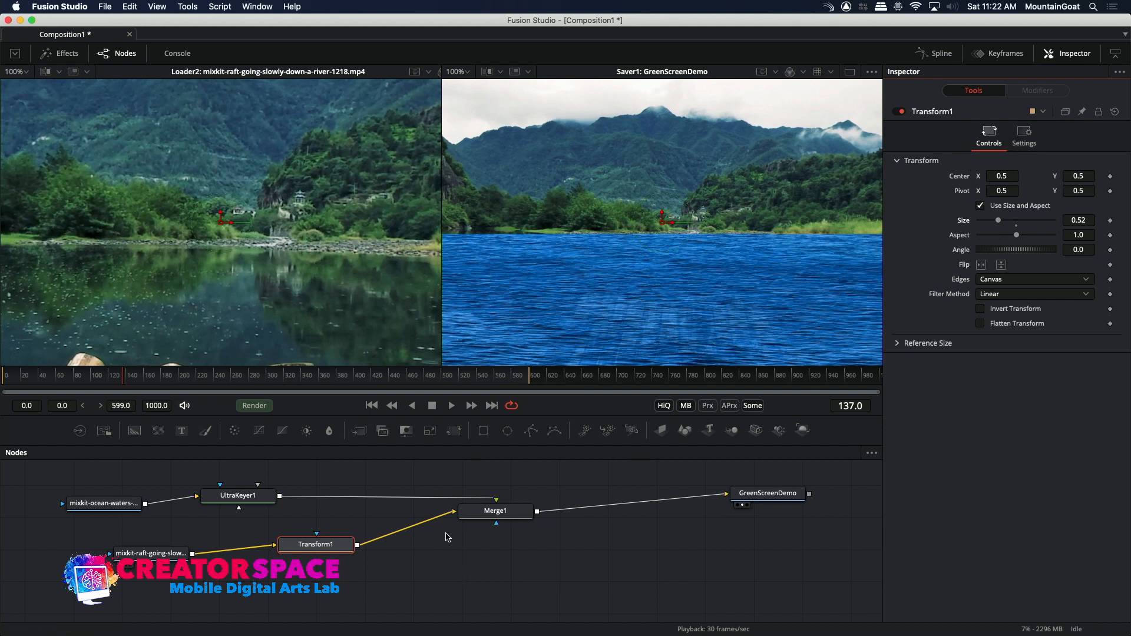
{"action": "key", "text": "space"}
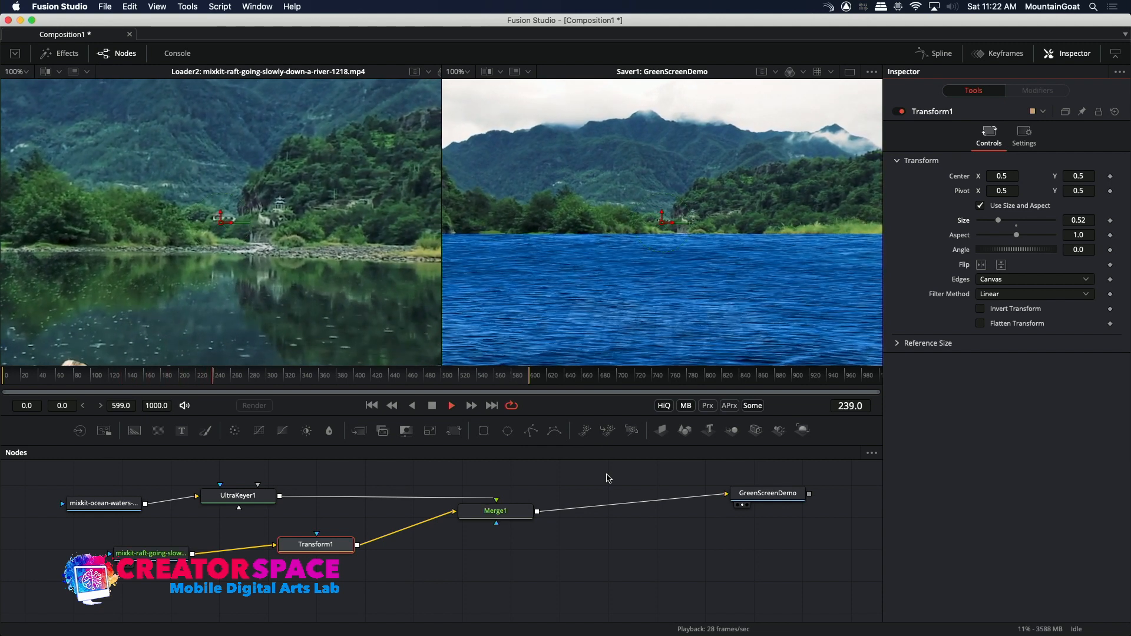
{"action": "key", "text": "space"}
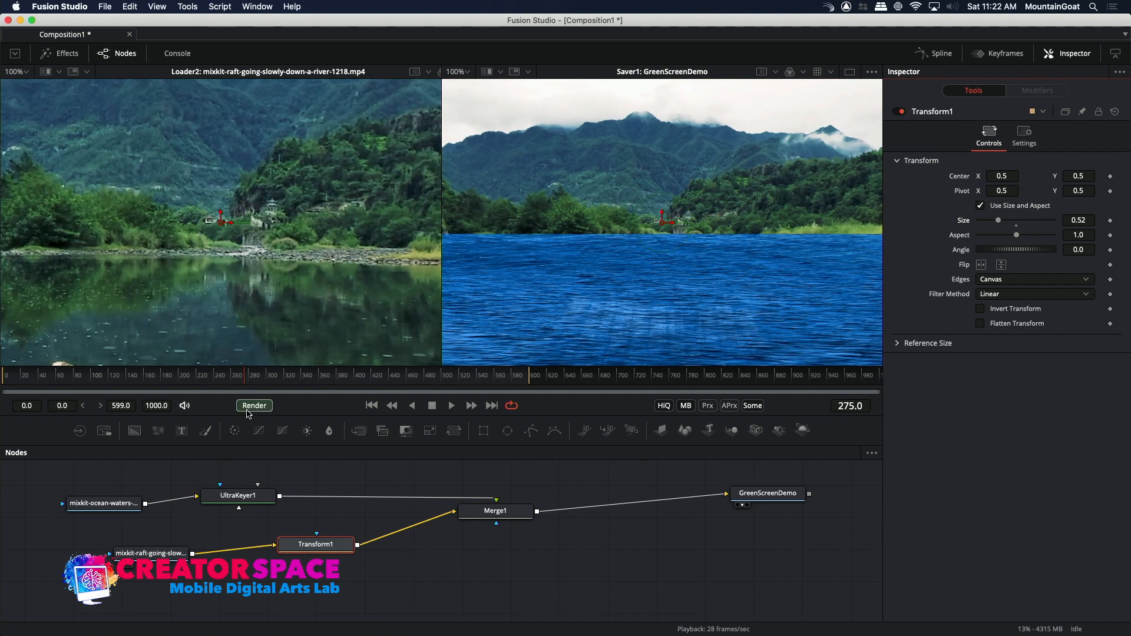
{"action": "left_click_drag", "start_coordinate": [246, 414], "coordinate": [264, 343]}
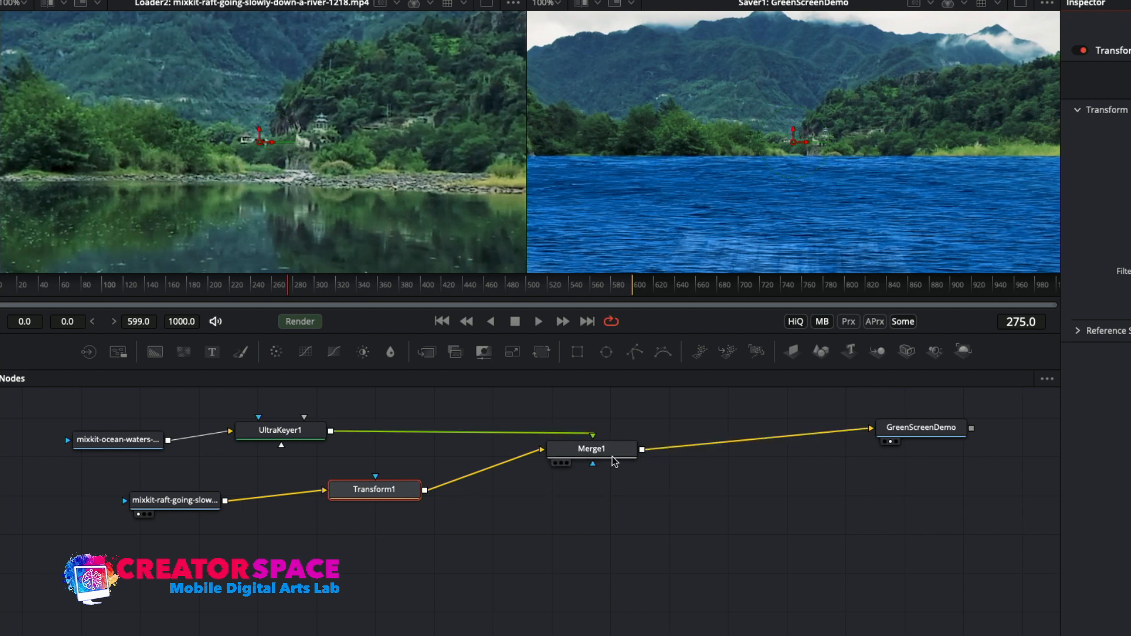
Nudge the Merge node down and add a Text node below the river footage Loader, shown in the second viewer.
{"action": "left_click_drag", "start_coordinate": [617, 454], "coordinate": [612, 468]}
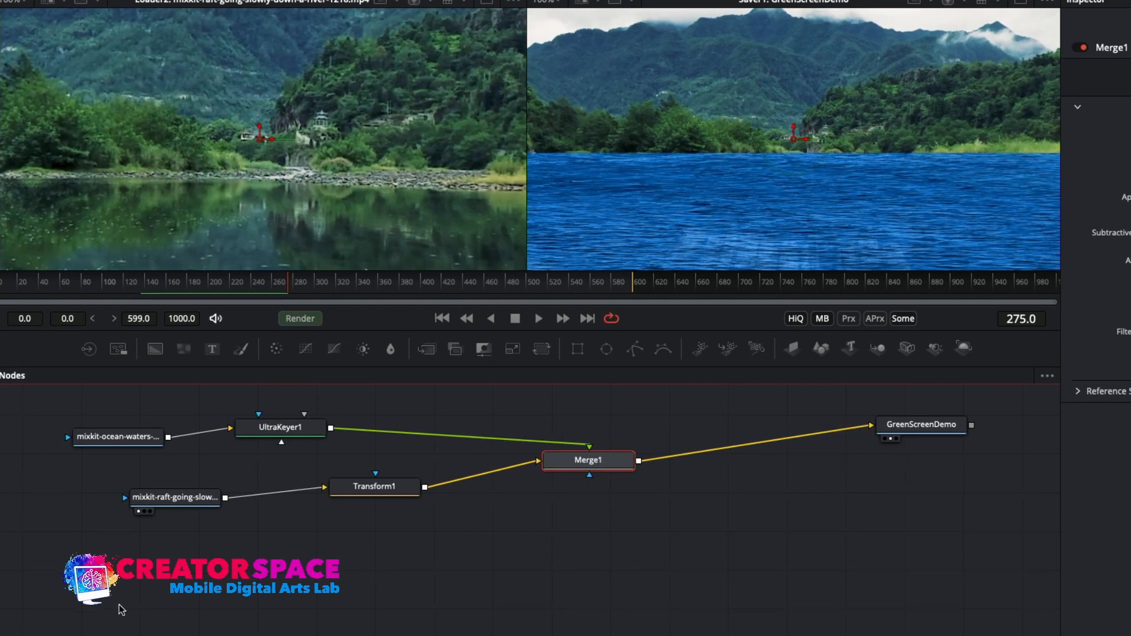
{"action": "left_click", "coordinate": [130, 587]}
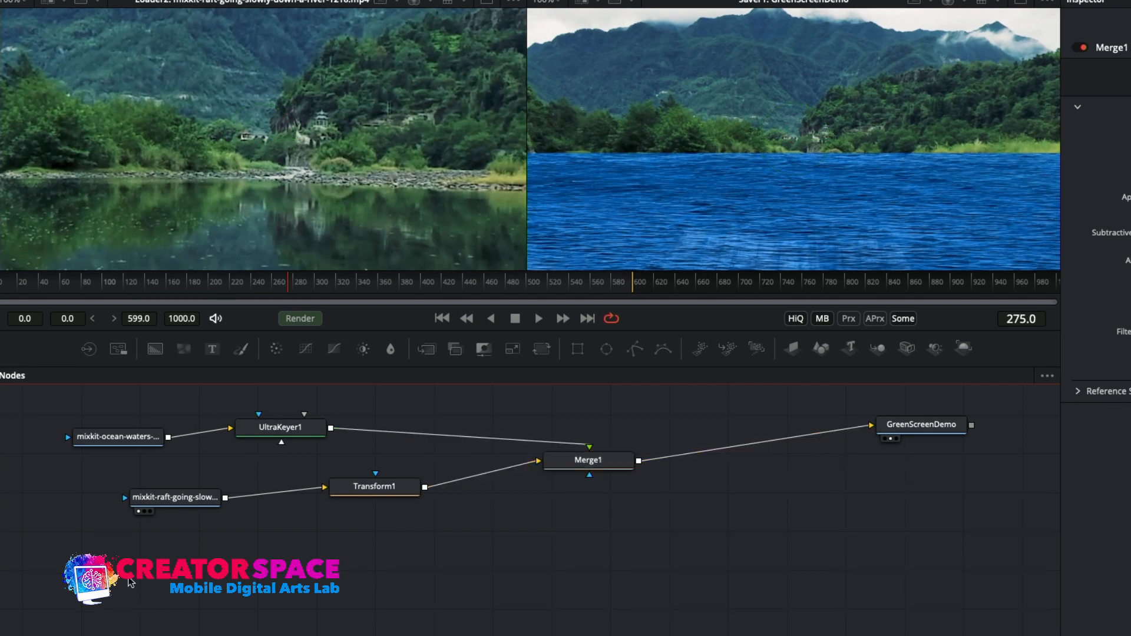
{"action": "left_click", "coordinate": [214, 353]}
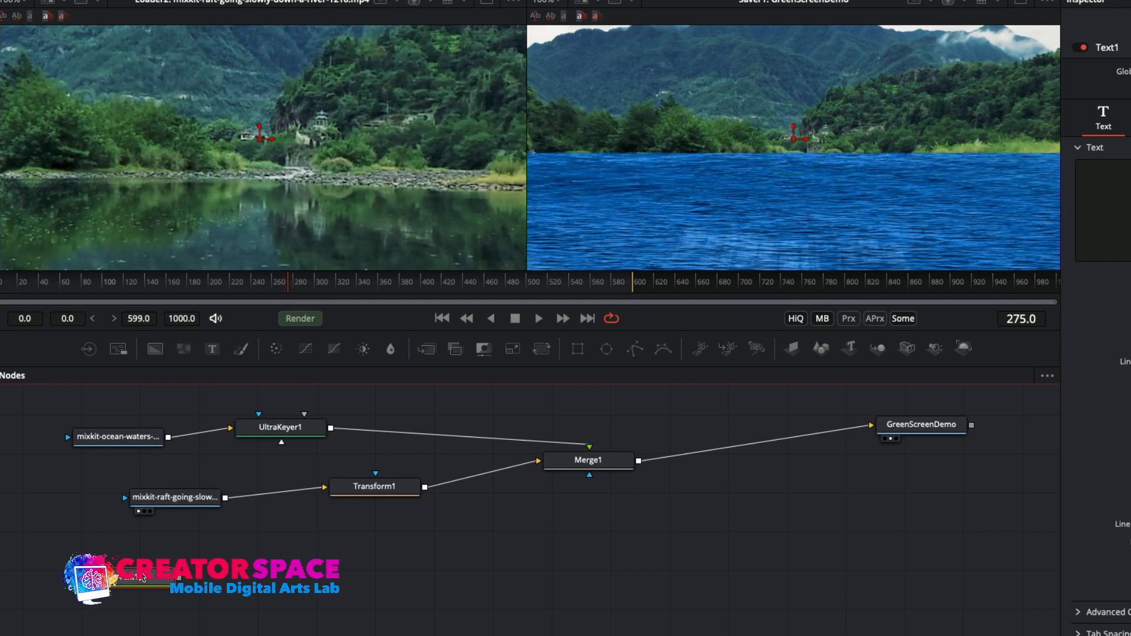
{"action": "left_click_drag", "start_coordinate": [170, 547], "coordinate": [242, 555]}
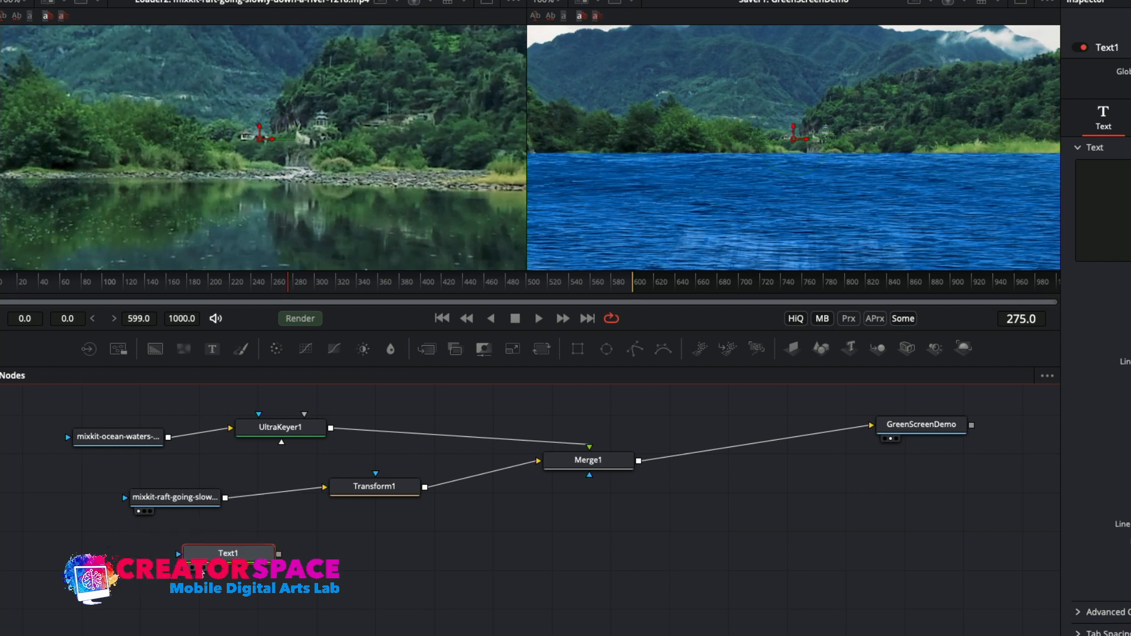
{"action": "key", "text": "2"}
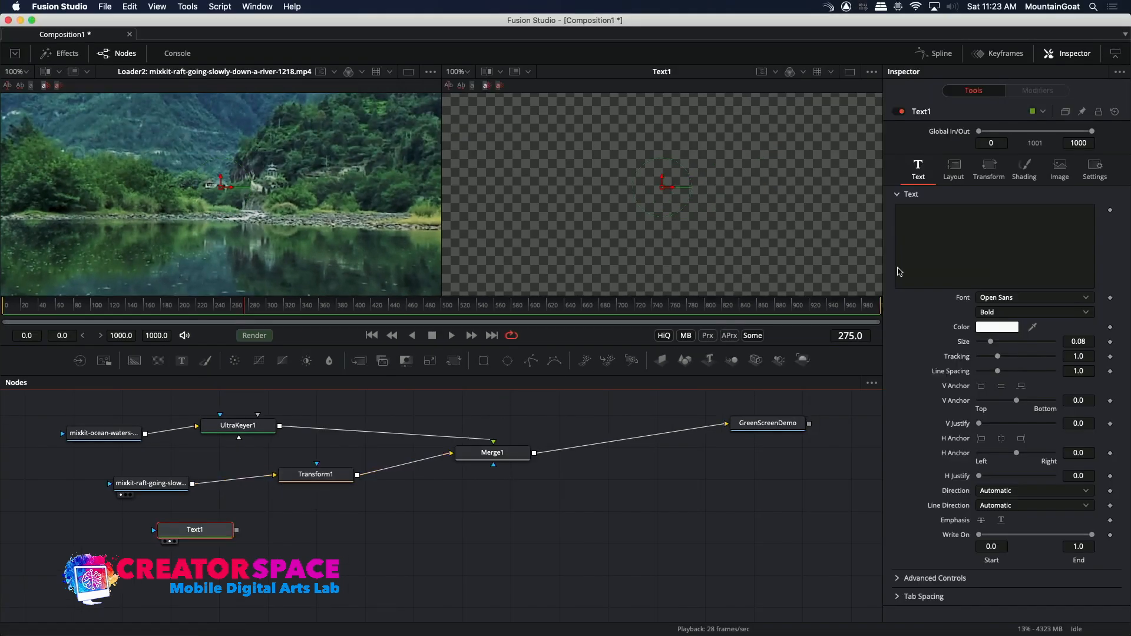
Enter "Green Screen" as the Text node's styled text.
{"action": "left_click", "coordinate": [944, 234]}
{"action": "type", "text": "Gree"}
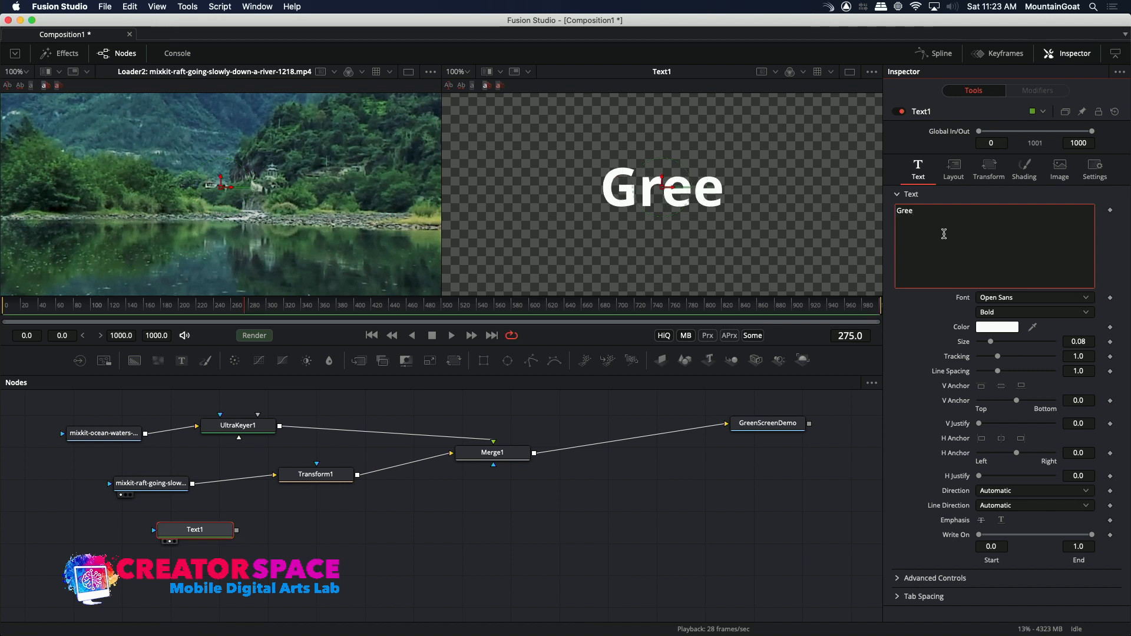
{"action": "type", "text": "n Screen"}
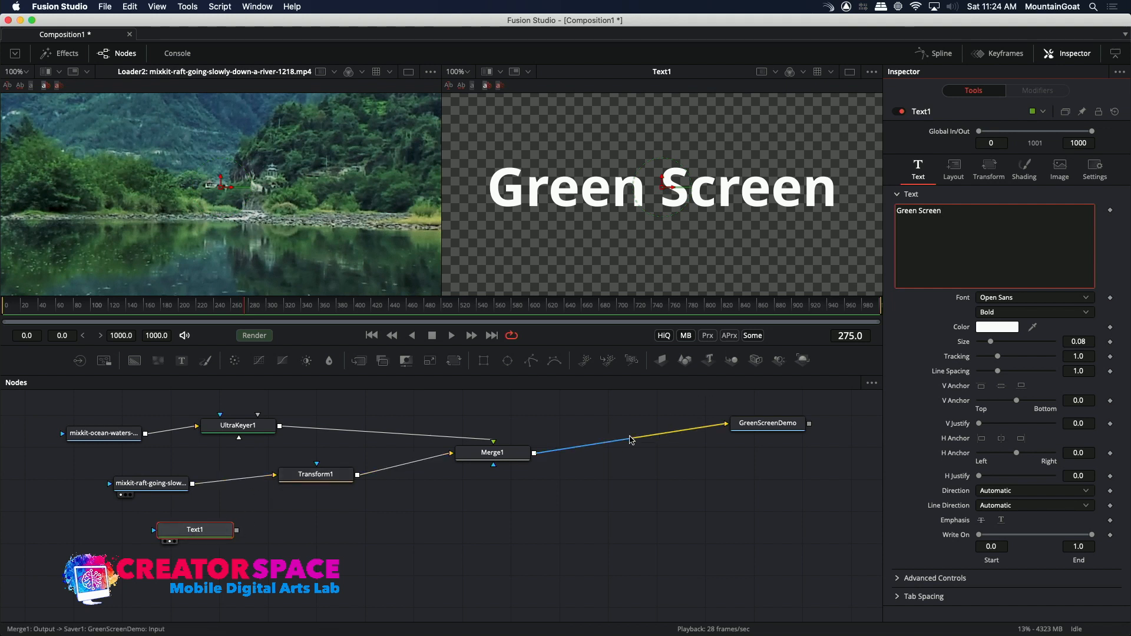
Insert a Merge node between Merge1 and the Saver, connect Text1 as its foreground, and show the result in the second viewer.
{"action": "right_click", "coordinate": [629, 441]}
{"action": "mouse_move", "coordinate": [702, 239]}
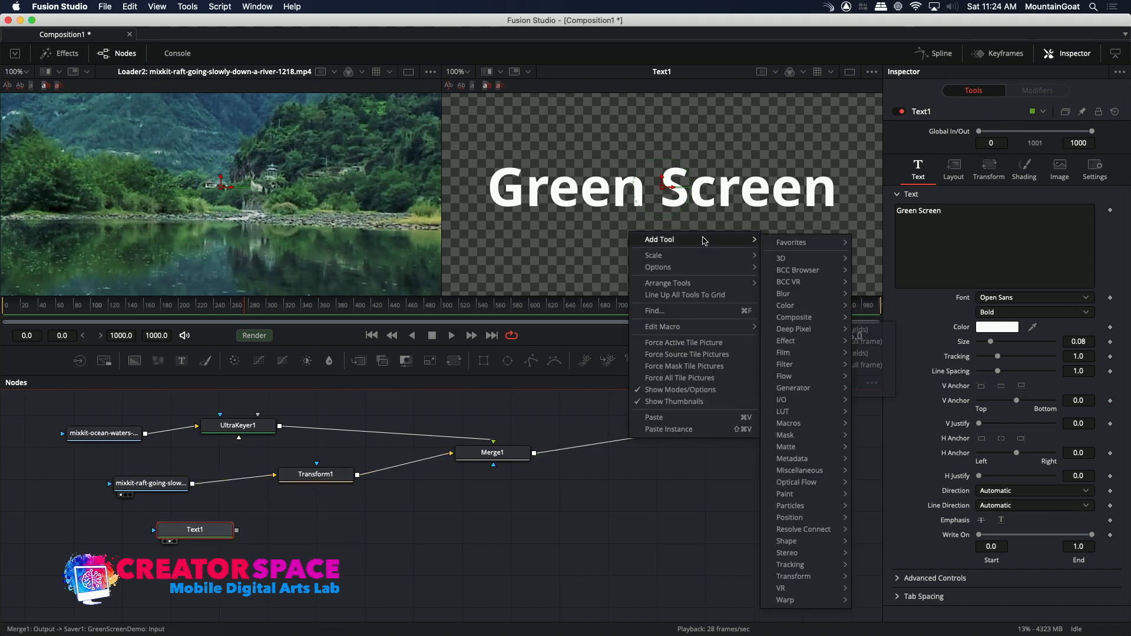
{"action": "mouse_move", "coordinate": [813, 318]}
{"action": "left_click", "coordinate": [874, 333]}
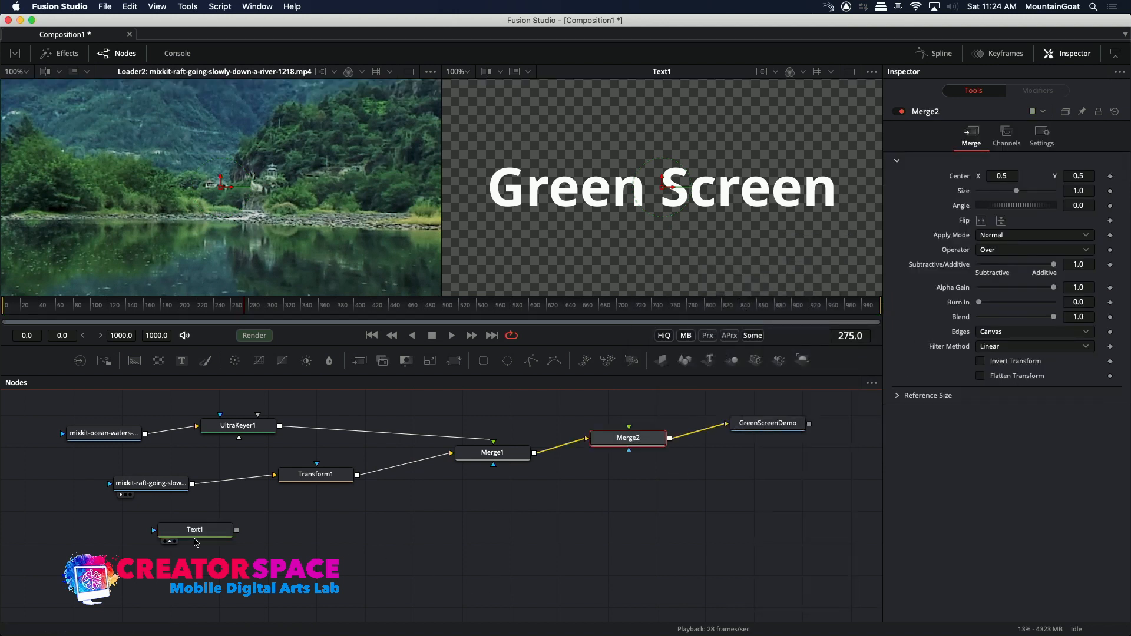
{"action": "left_click_drag", "start_coordinate": [236, 530], "coordinate": [601, 493]}
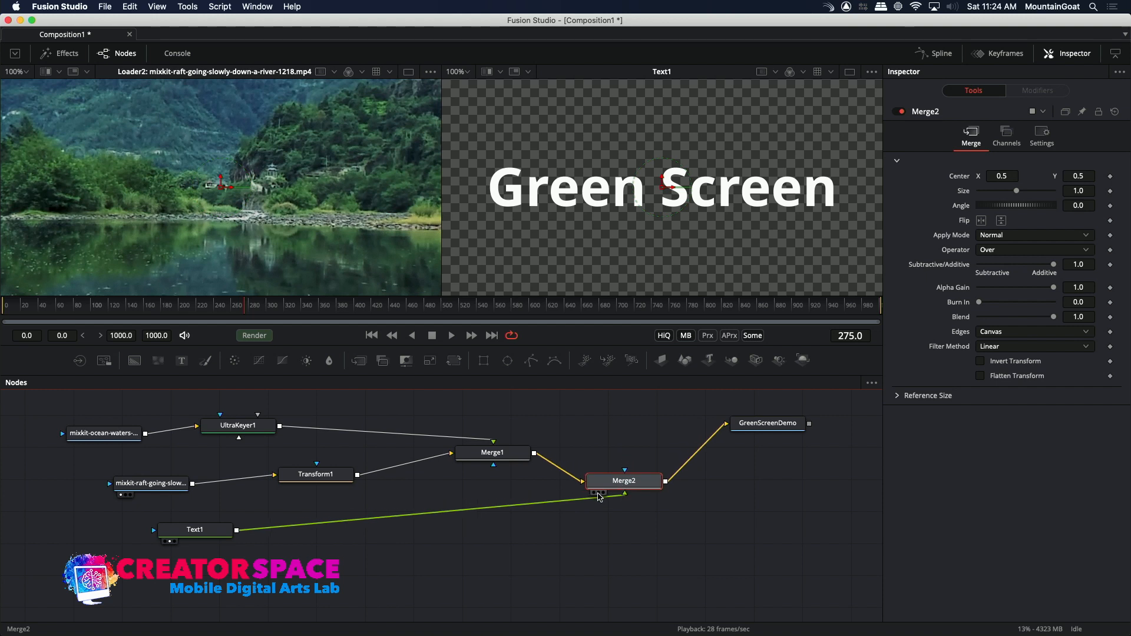
{"action": "key", "text": "2"}
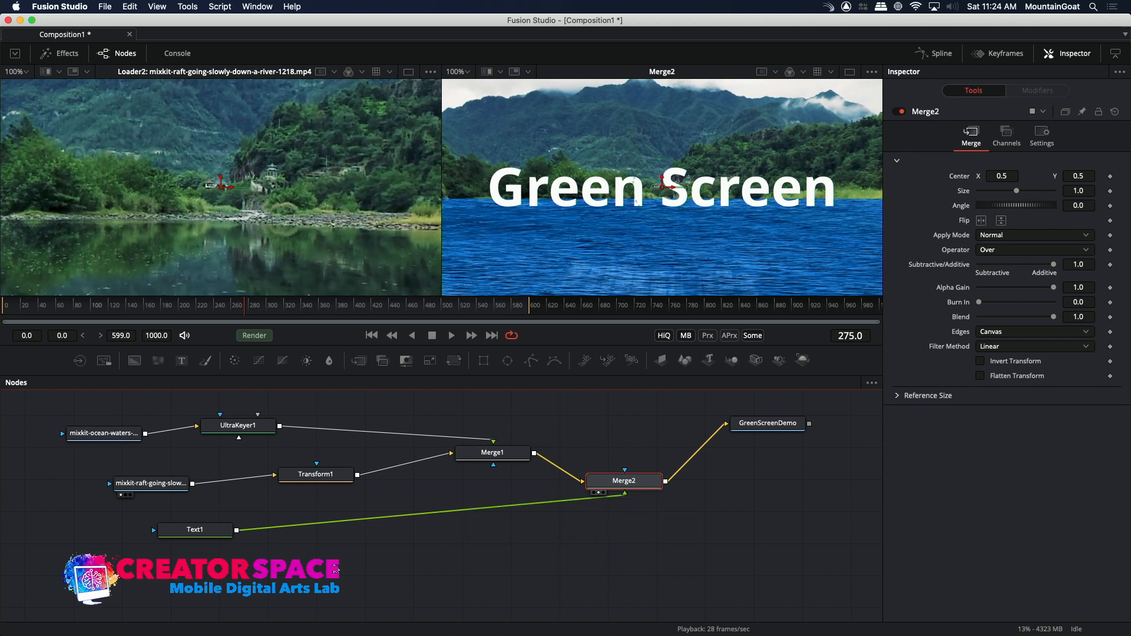
Add a Loader below Text1 with the clip mixkit-friends-man-and-woman-meeting-on-a-green-background-28298.mp4.
{"action": "left_click", "coordinate": [336, 569]}
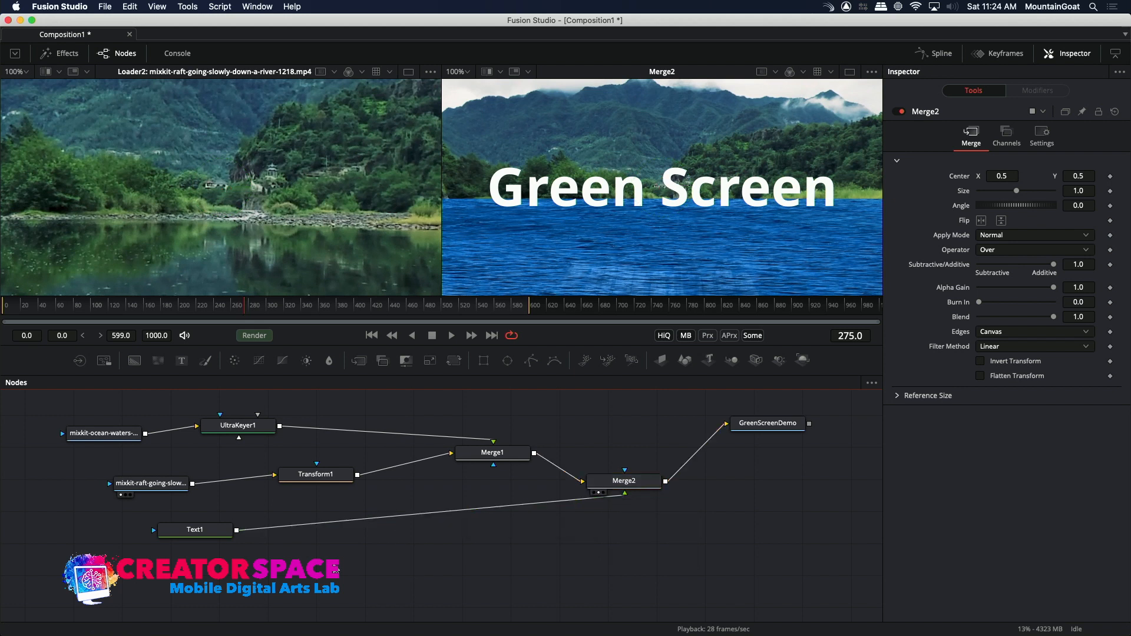
{"action": "left_click", "coordinate": [82, 361]}
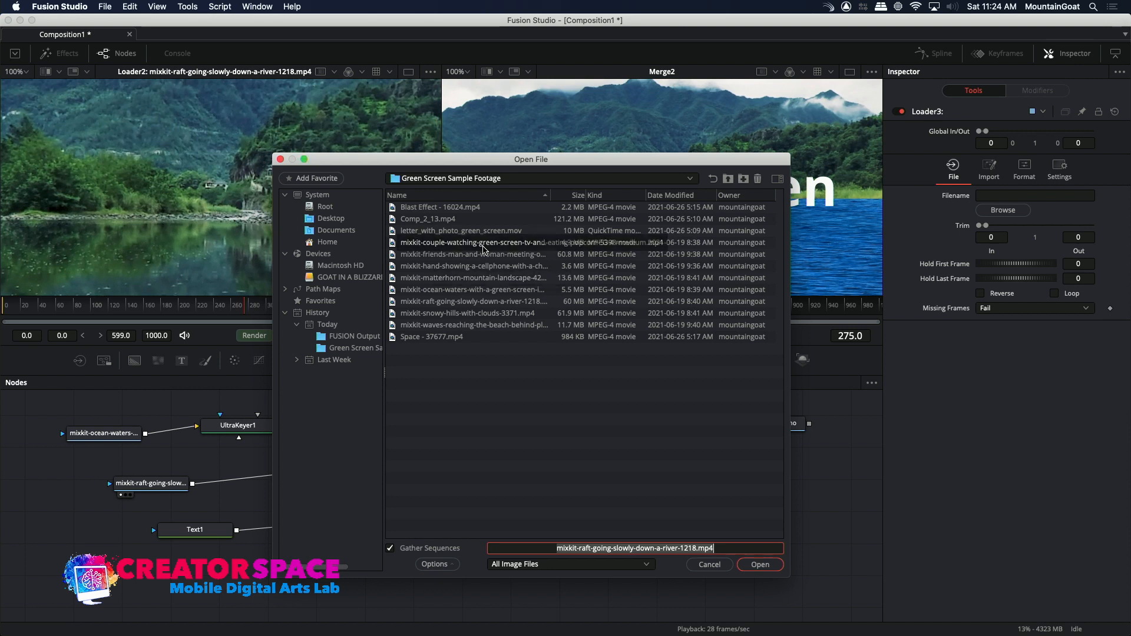
{"action": "left_click", "coordinate": [483, 248]}
{"action": "left_click", "coordinate": [466, 254]}
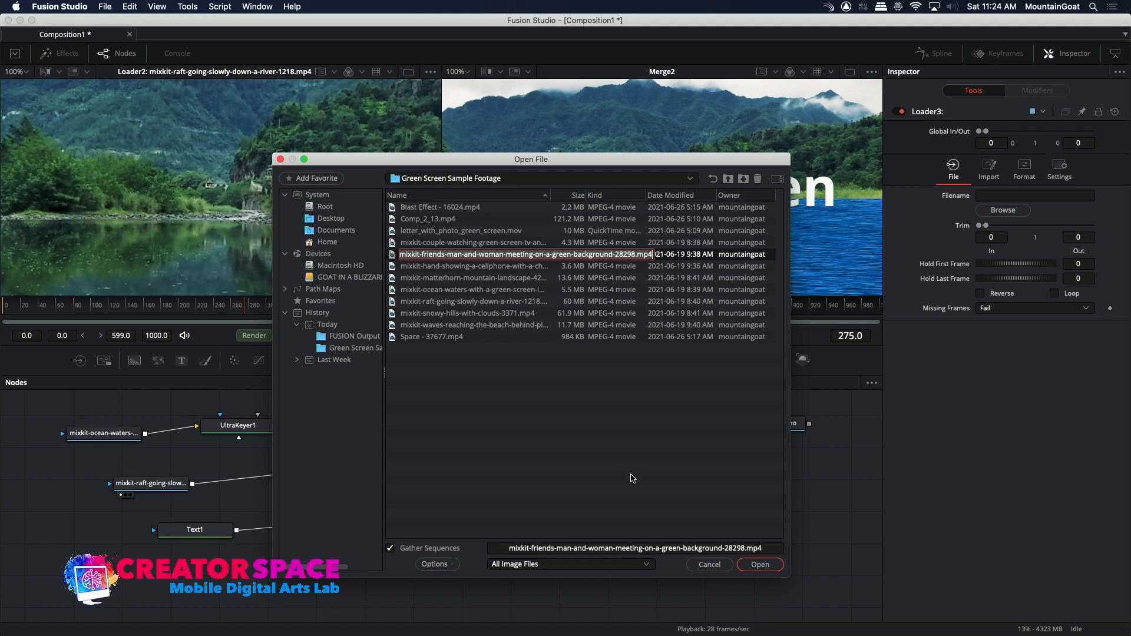
{"action": "left_click", "coordinate": [760, 565]}
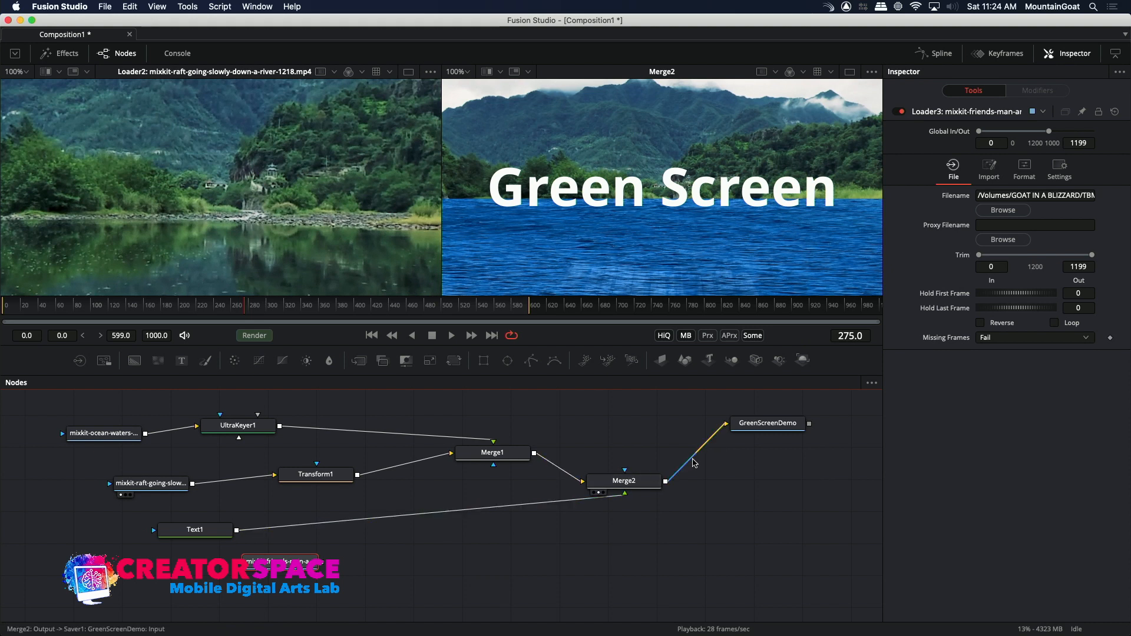
Insert another Merge between Merge2 and the Saver, connect the friends clip as its foreground, and show it in the second viewer.
{"action": "right_click", "coordinate": [698, 455]}
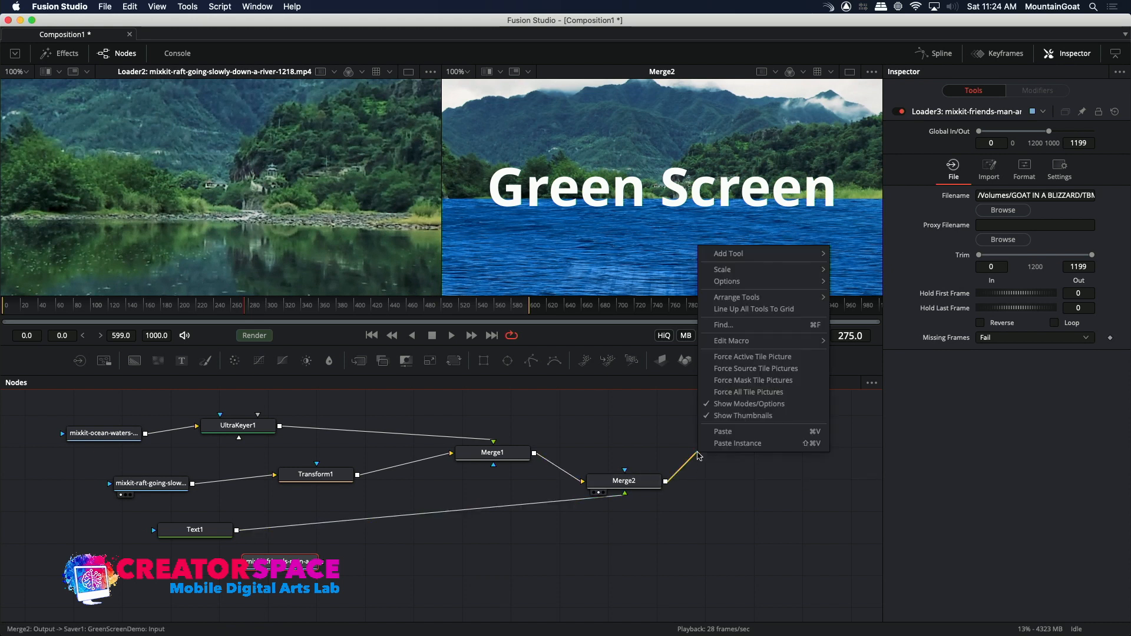
{"action": "mouse_move", "coordinate": [738, 260]}
{"action": "mouse_move", "coordinate": [896, 333]}
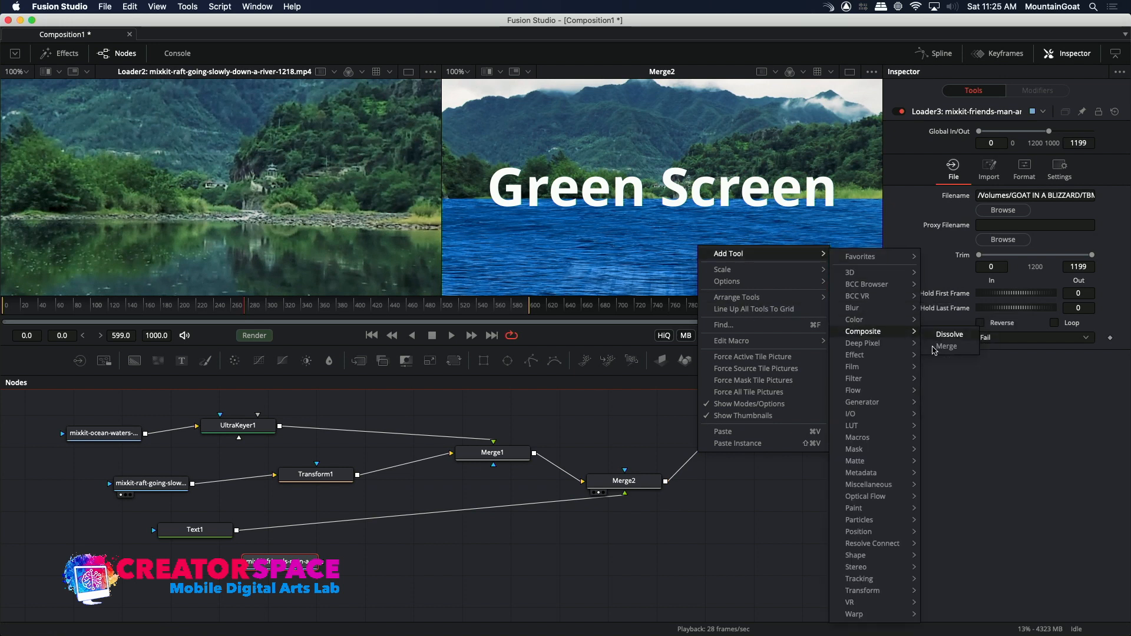
{"action": "left_click", "coordinate": [946, 346]}
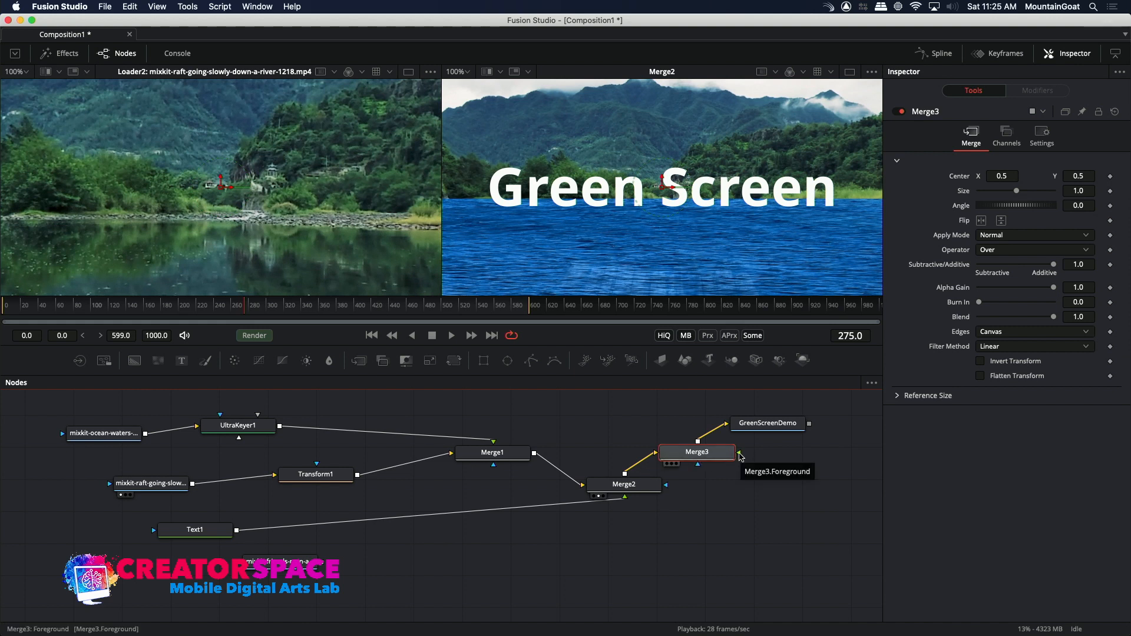
{"action": "left_click_drag", "start_coordinate": [324, 561], "coordinate": [740, 456]}
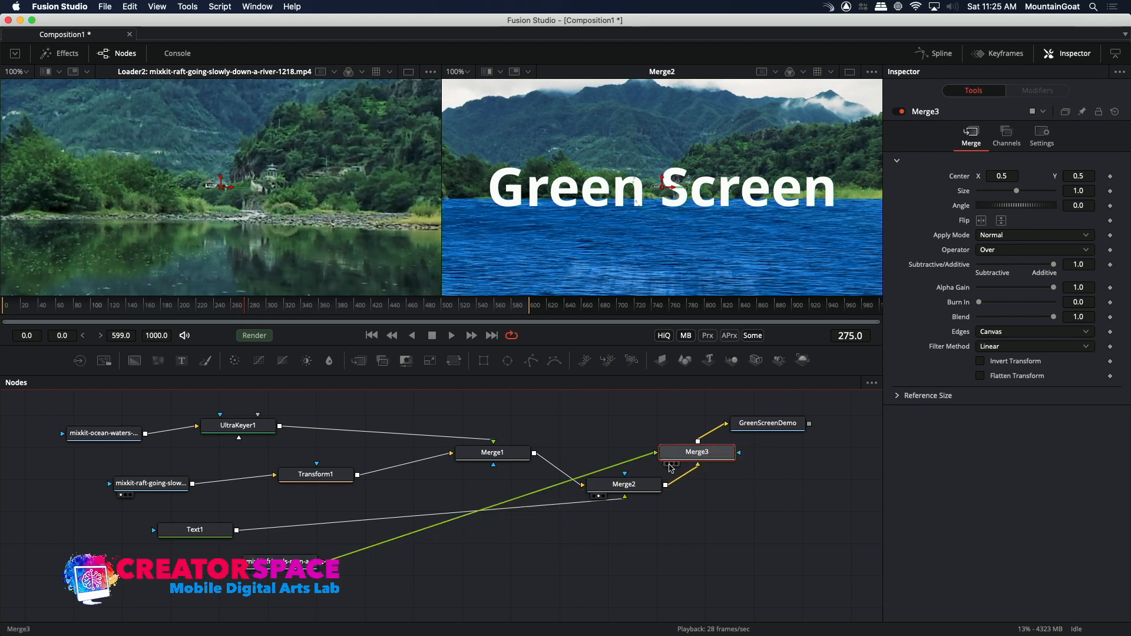
{"action": "left_click", "coordinate": [672, 465]}
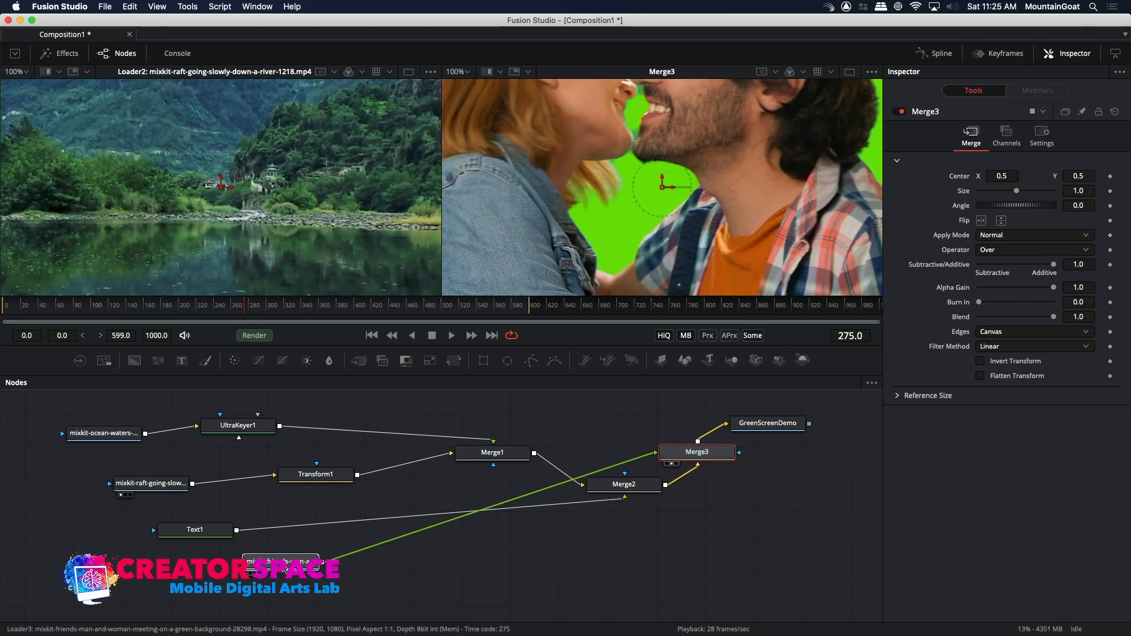
Move the friends clip's Loader slightly lower in the node graph and check its format settings.
{"action": "left_click_drag", "start_coordinate": [282, 562], "coordinate": [288, 582]}
{"action": "left_click", "coordinate": [288, 584]}
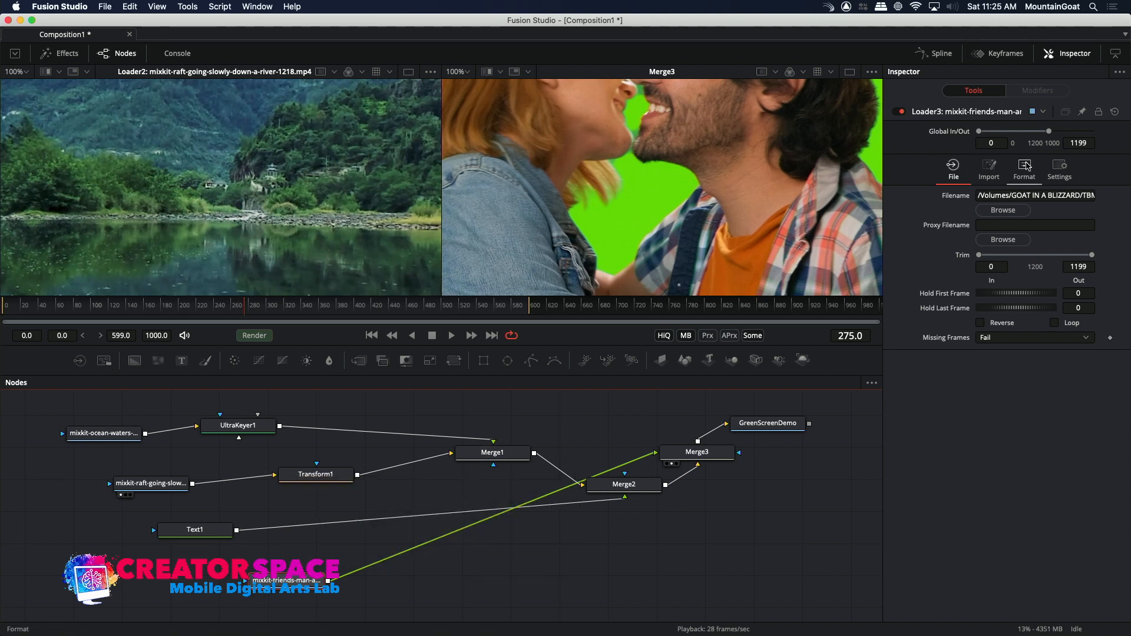
{"action": "left_click", "coordinate": [1025, 167]}
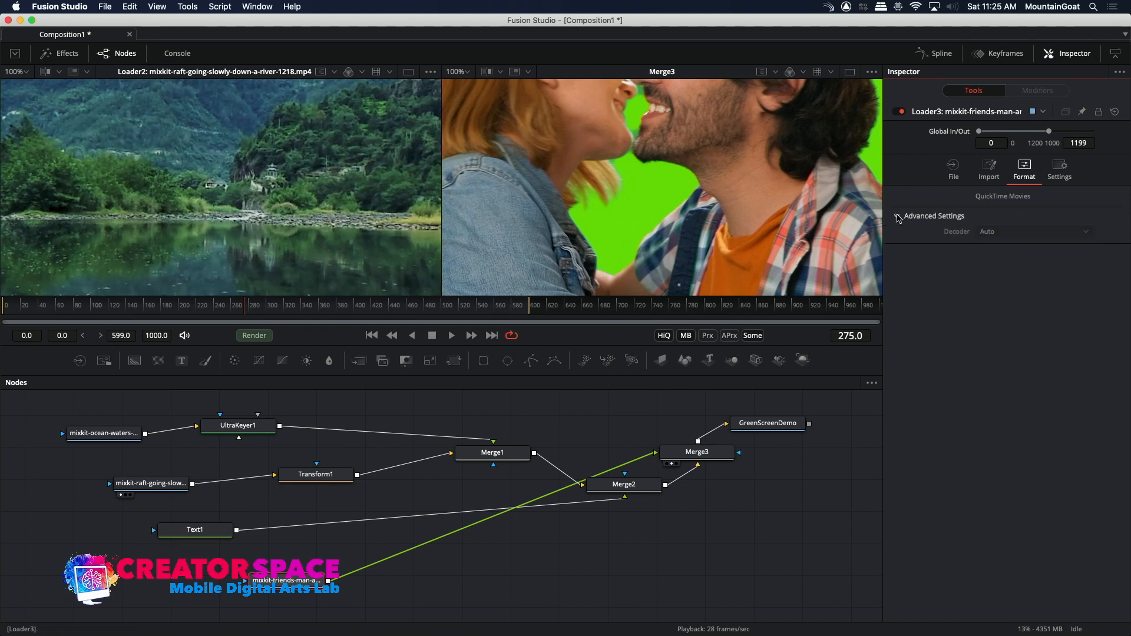
{"action": "left_click", "coordinate": [959, 166]}
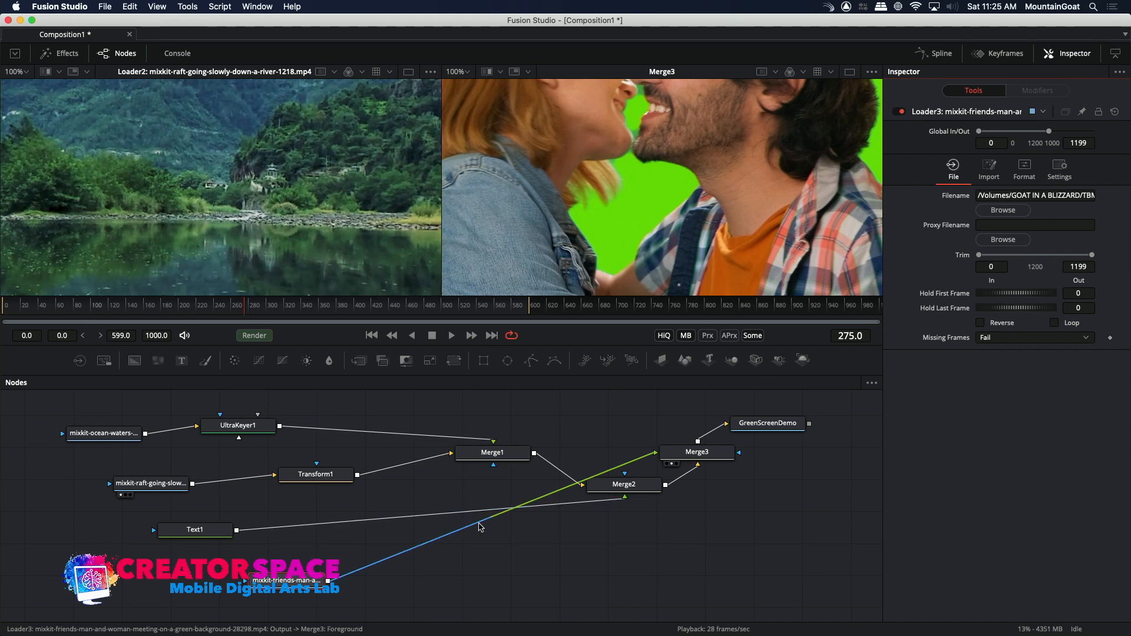
Insert a Transform node between the friends clip's Loader and Merge3.
{"action": "right_click", "coordinate": [479, 527]}
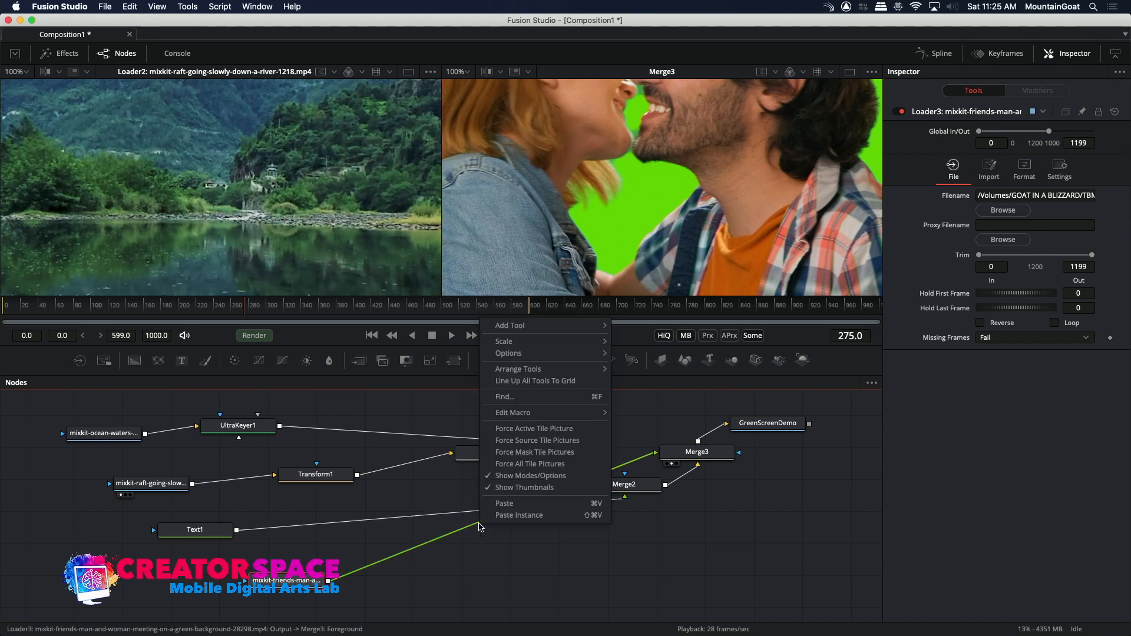
{"action": "mouse_move", "coordinate": [541, 324]}
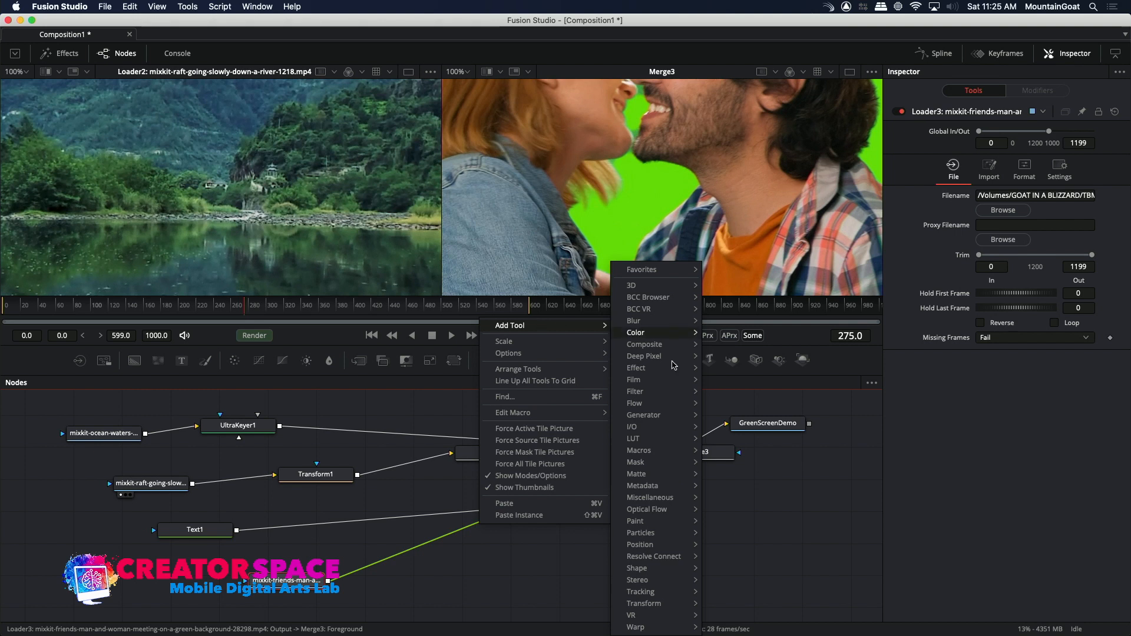
{"action": "mouse_move", "coordinate": [668, 369]}
{"action": "mouse_move", "coordinate": [654, 604]}
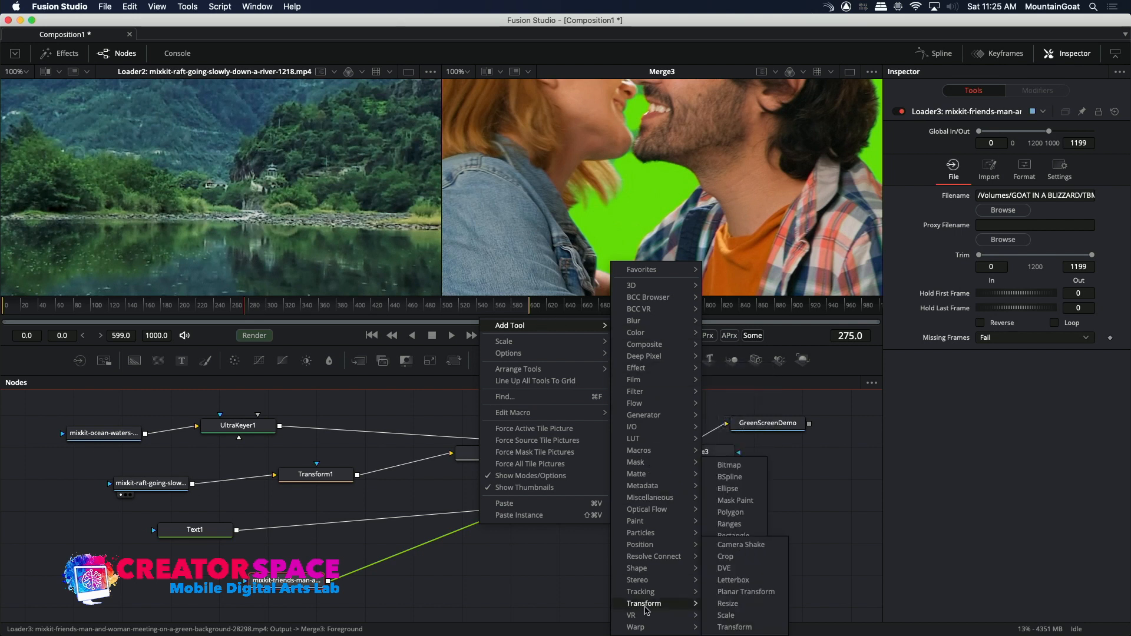
{"action": "left_click", "coordinate": [729, 627]}
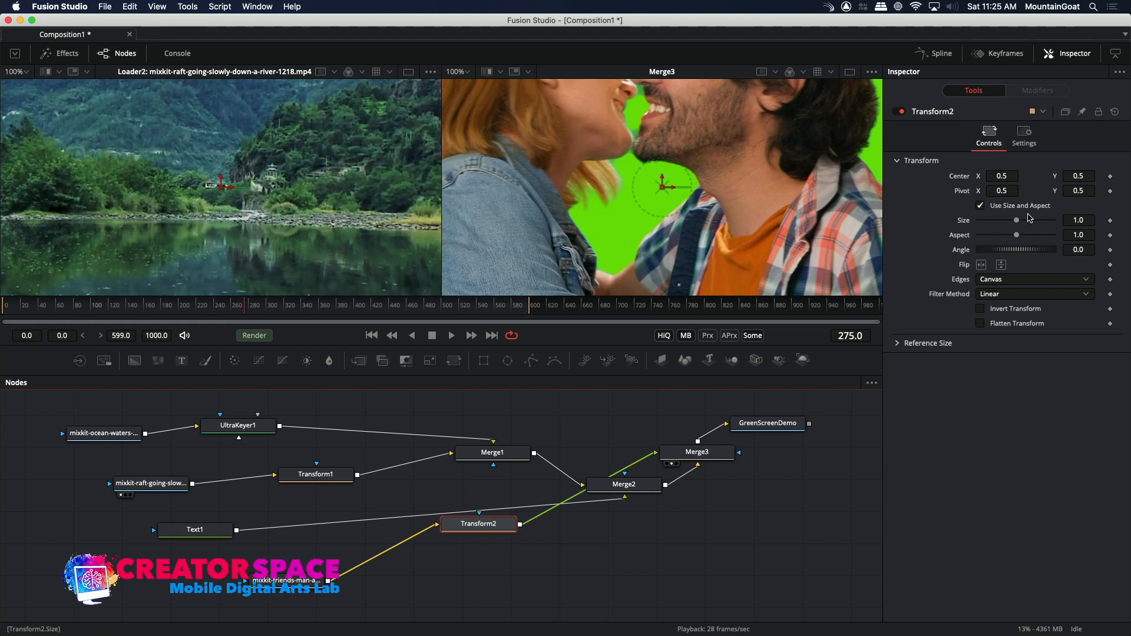
Set Transform2's size to 0.23 and its center to X 0.429, Y 0.439, and move the node down beside the friends Loader.
{"action": "left_click_drag", "start_coordinate": [1016, 220], "coordinate": [991, 219]}
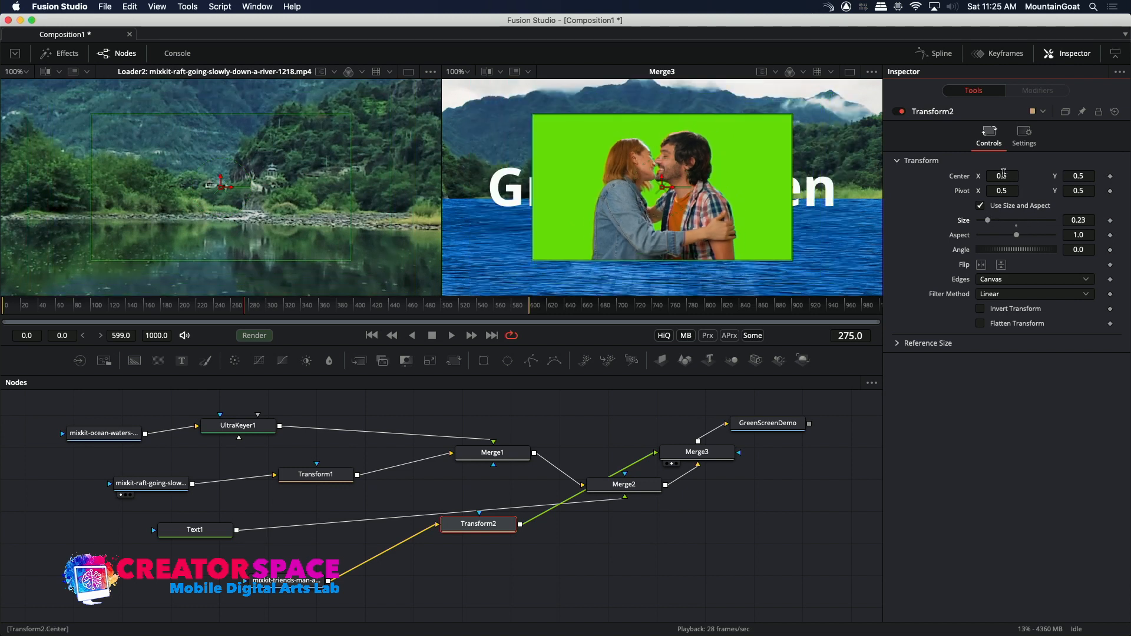
{"action": "left_click_drag", "start_coordinate": [1071, 175], "coordinate": [973, 176]}
{"action": "left_click_drag", "start_coordinate": [489, 526], "coordinate": [480, 571]}
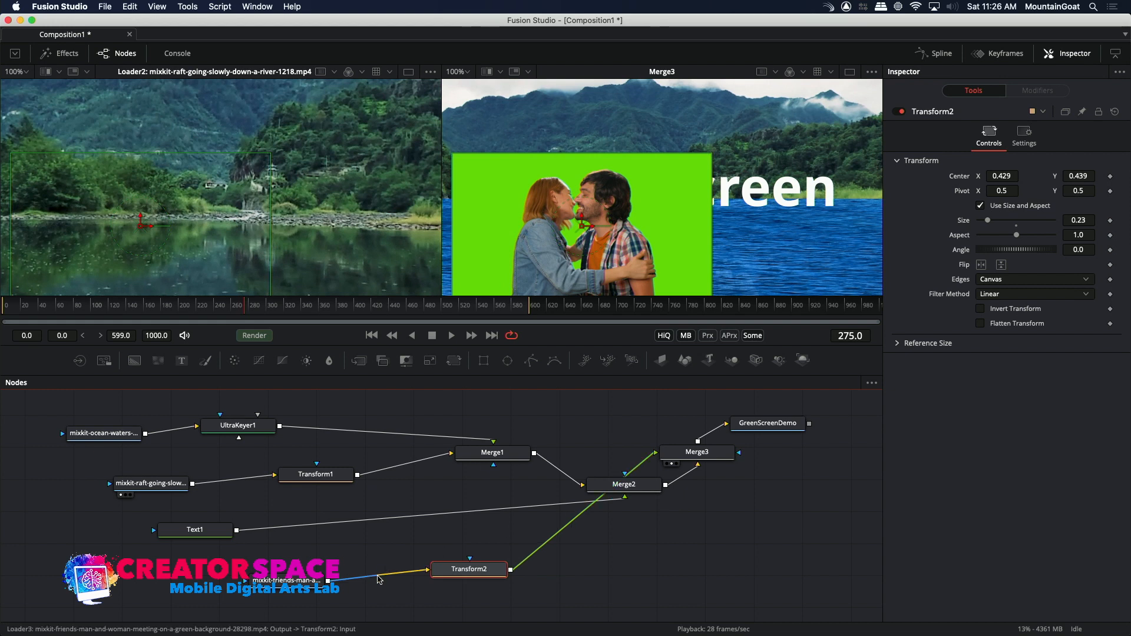
Insert an Ultra Keyer between the friends Loader and Transform2, and space the two nodes out along the row.
{"action": "right_click", "coordinate": [378, 580]}
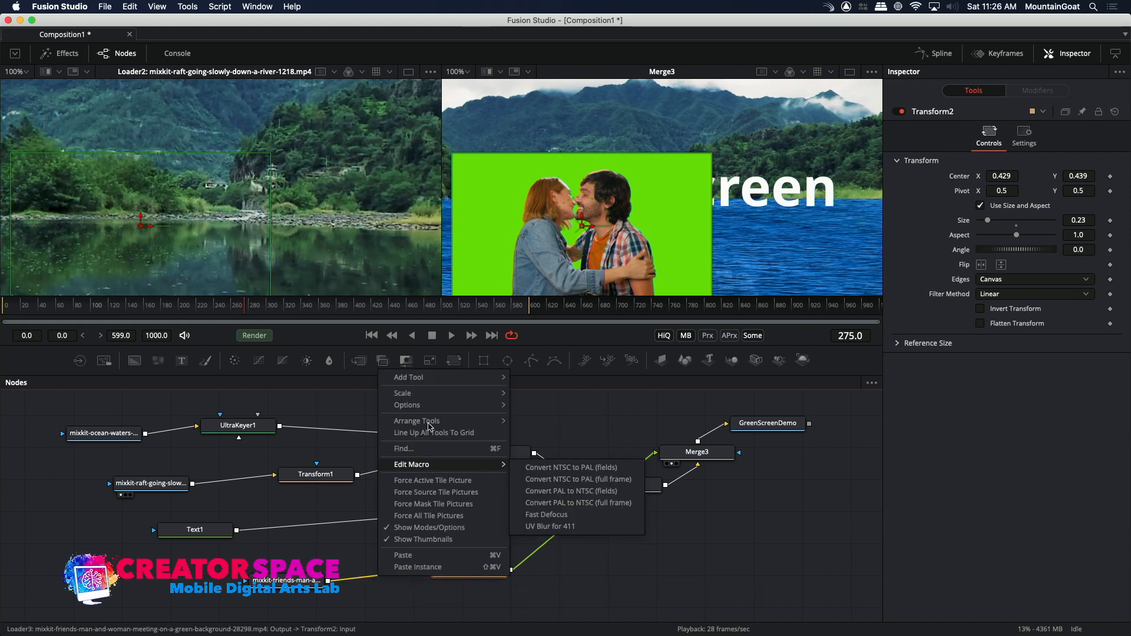
{"action": "mouse_move", "coordinate": [449, 378]}
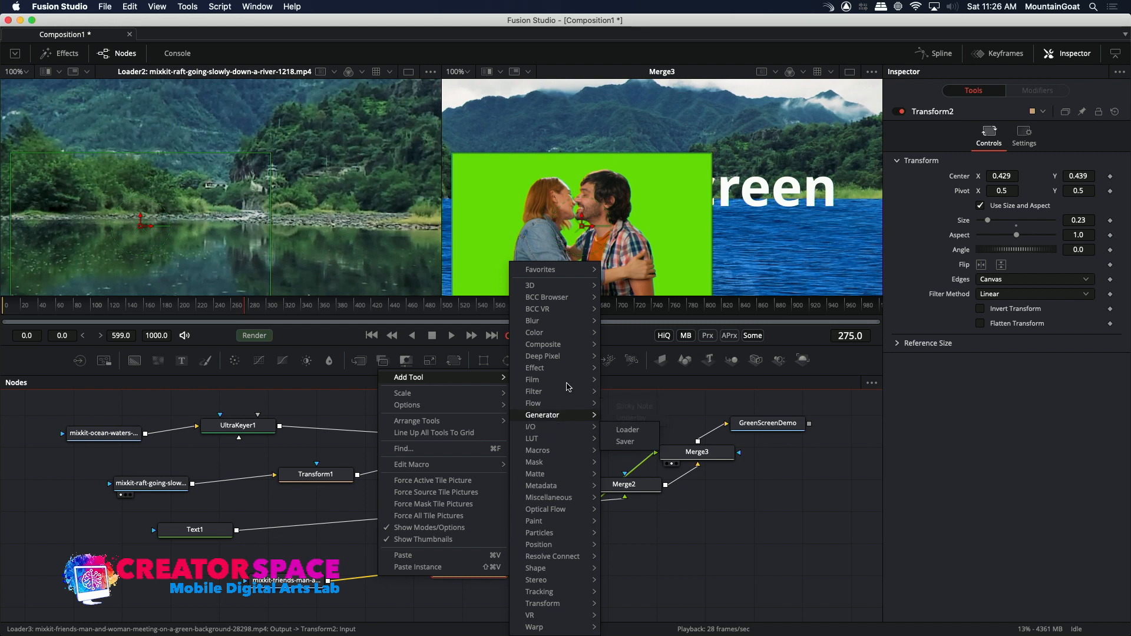
{"action": "mouse_move", "coordinate": [563, 474]}
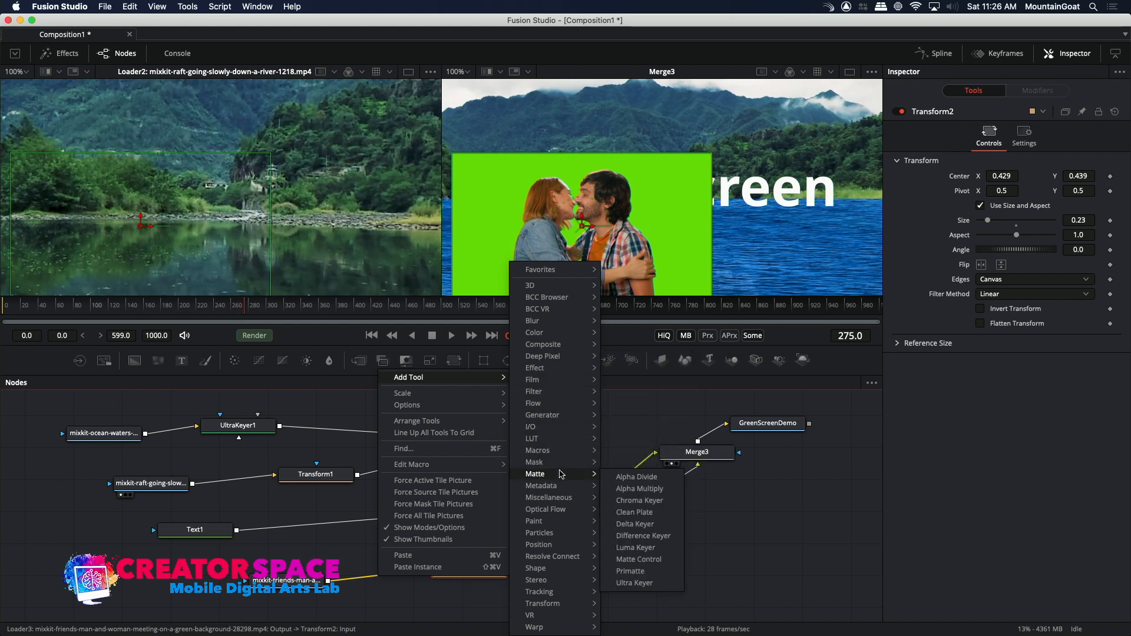
{"action": "left_click", "coordinate": [625, 583]}
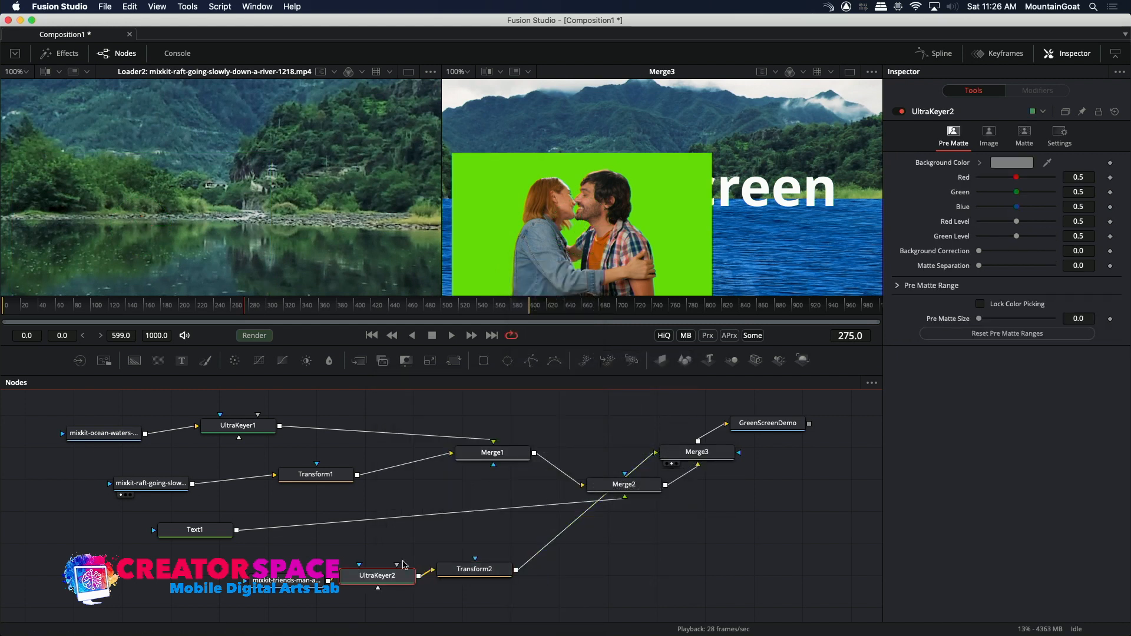
{"action": "left_click_drag", "start_coordinate": [479, 581], "coordinate": [534, 580]}
{"action": "left_click_drag", "start_coordinate": [395, 572], "coordinate": [430, 571]}
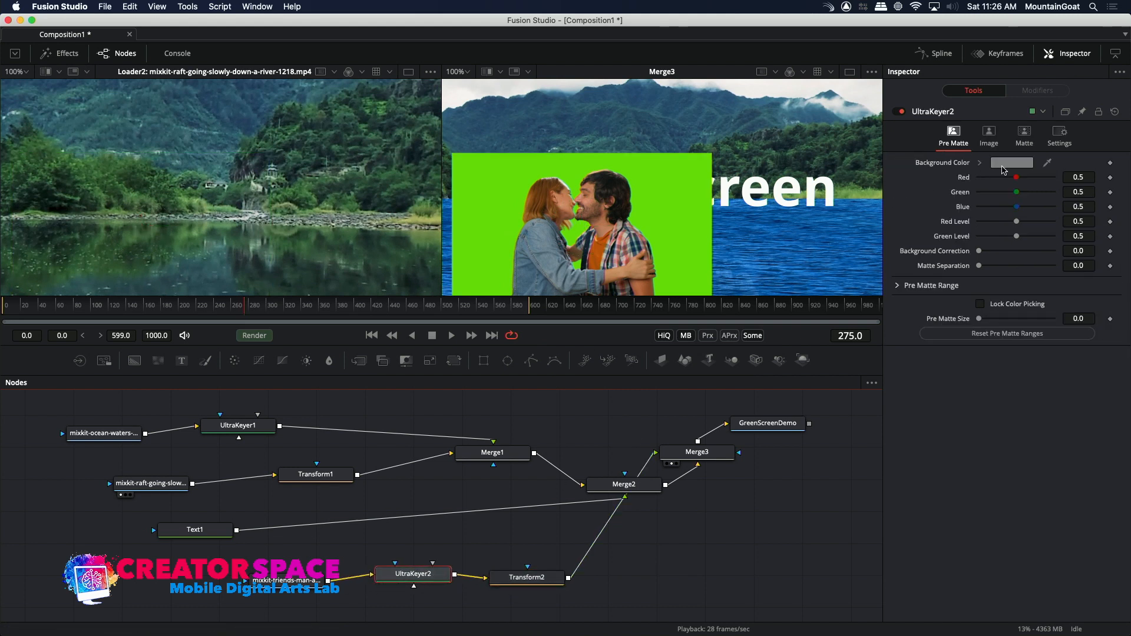
Set UltraKeyer2's background color by sampling the green backdrop behind the couple in the second viewer.
{"action": "left_click", "coordinate": [1029, 165]}
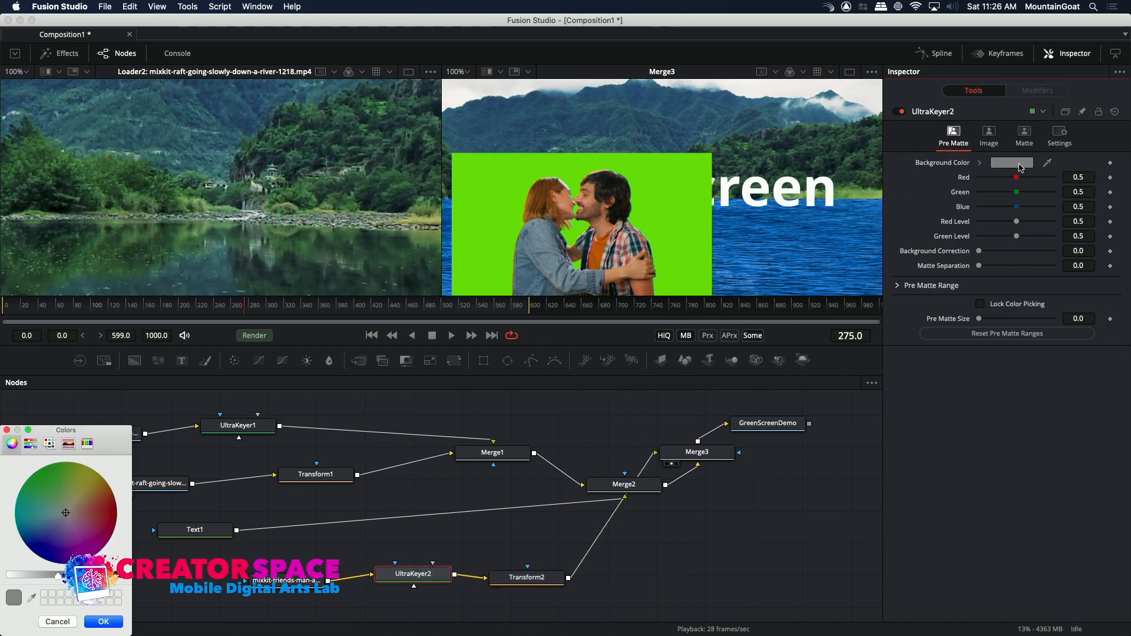
{"action": "left_click", "coordinate": [32, 599]}
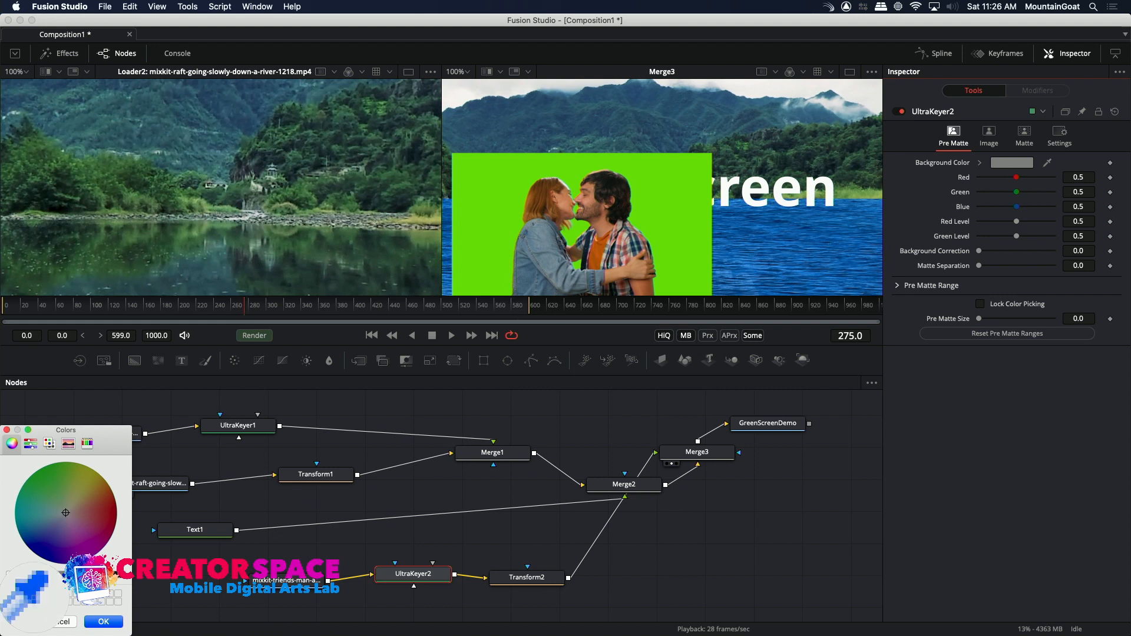
{"action": "left_click", "coordinate": [492, 216]}
{"action": "left_click", "coordinate": [113, 623]}
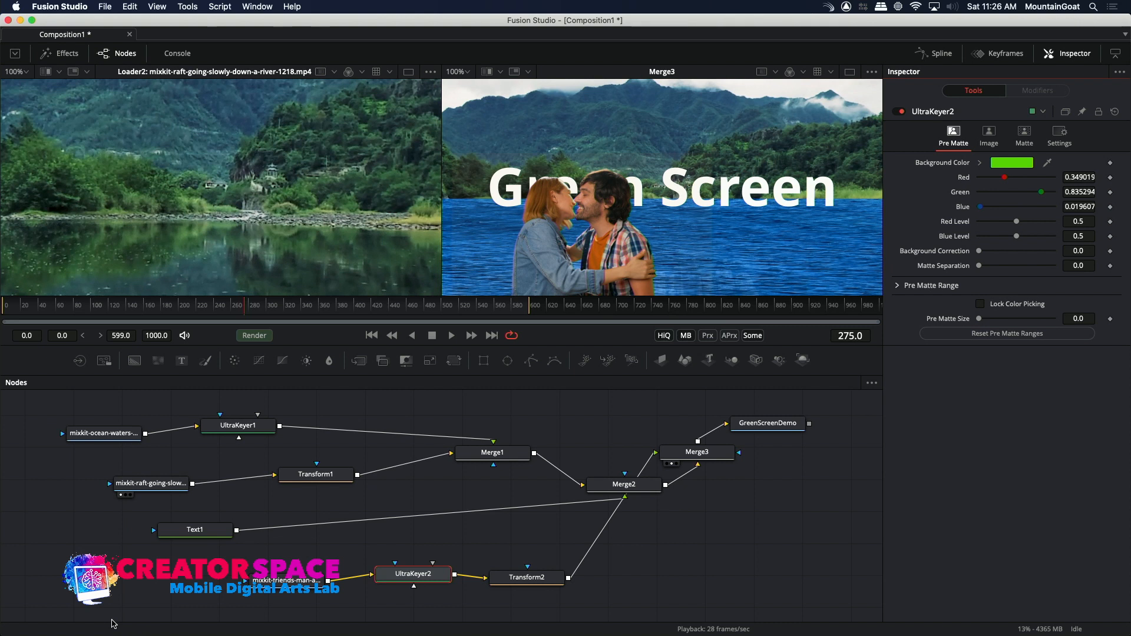
Move the Merge3 node down below the Saver to tidy the node graph.
{"action": "left_click_drag", "start_coordinate": [697, 454], "coordinate": [750, 533]}
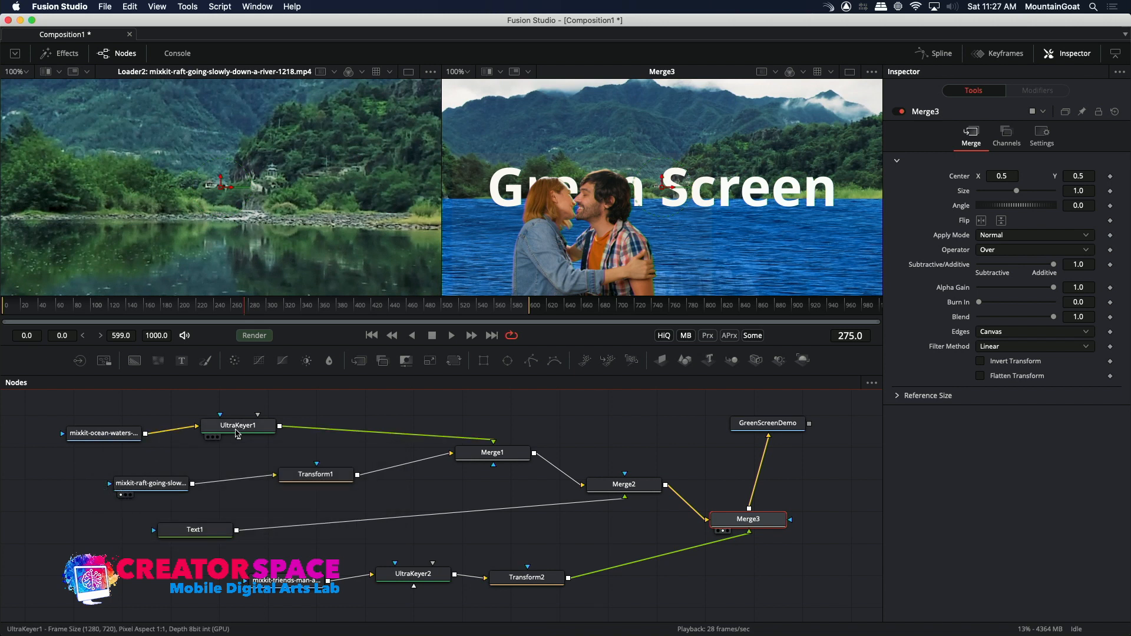
{"action": "mouse_move", "coordinate": [237, 434]}
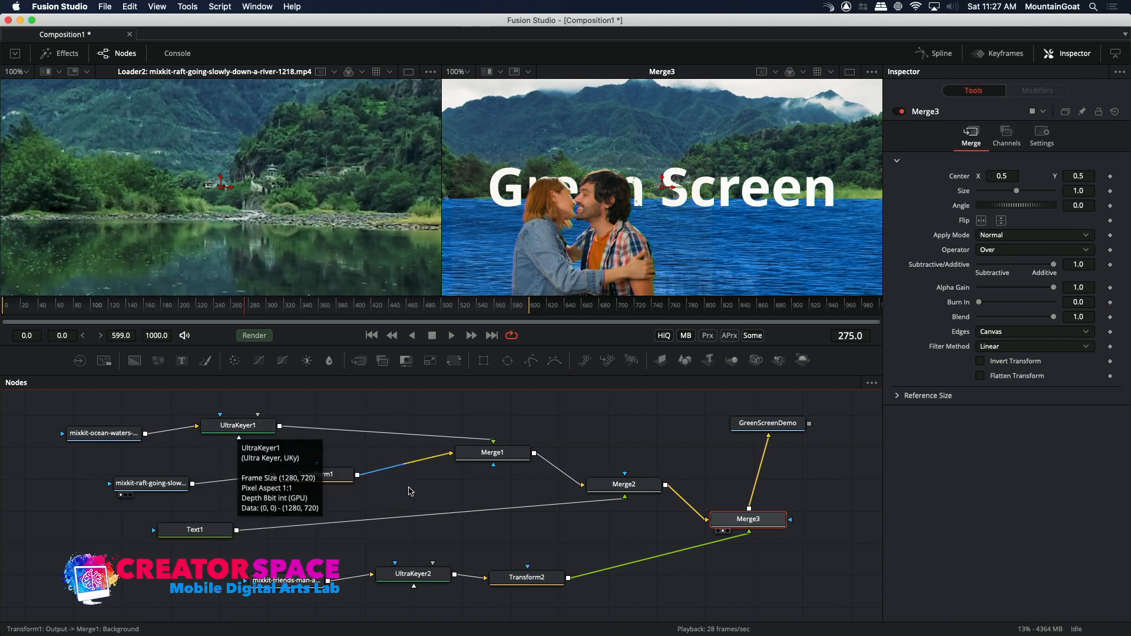
{"action": "mouse_move", "coordinate": [502, 465]}
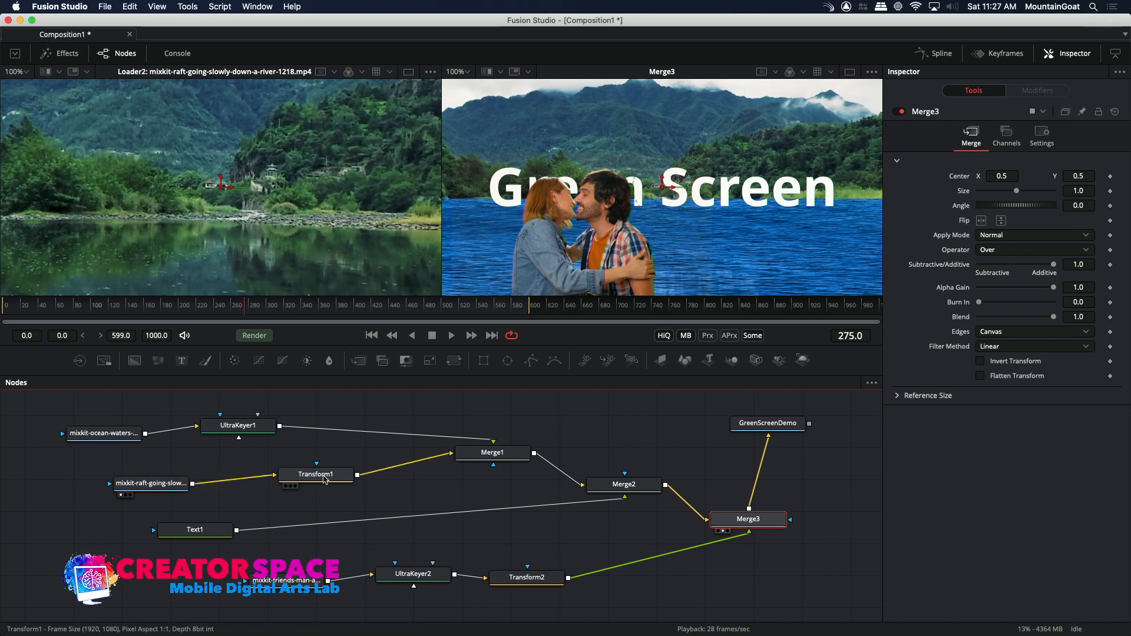
{"action": "mouse_move", "coordinate": [333, 479]}
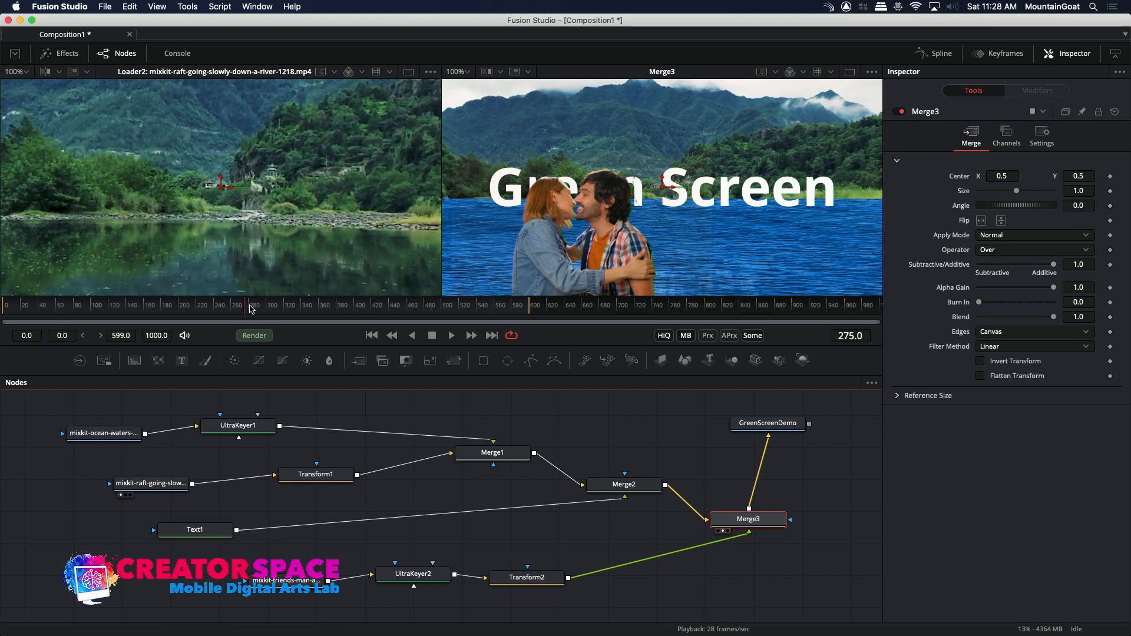
Replace the Text1 title with THE RIVER and play the composite from frame 0.
{"action": "left_click", "coordinate": [194, 532]}
{"action": "left_click_drag", "start_coordinate": [964, 210], "coordinate": [902, 199]}
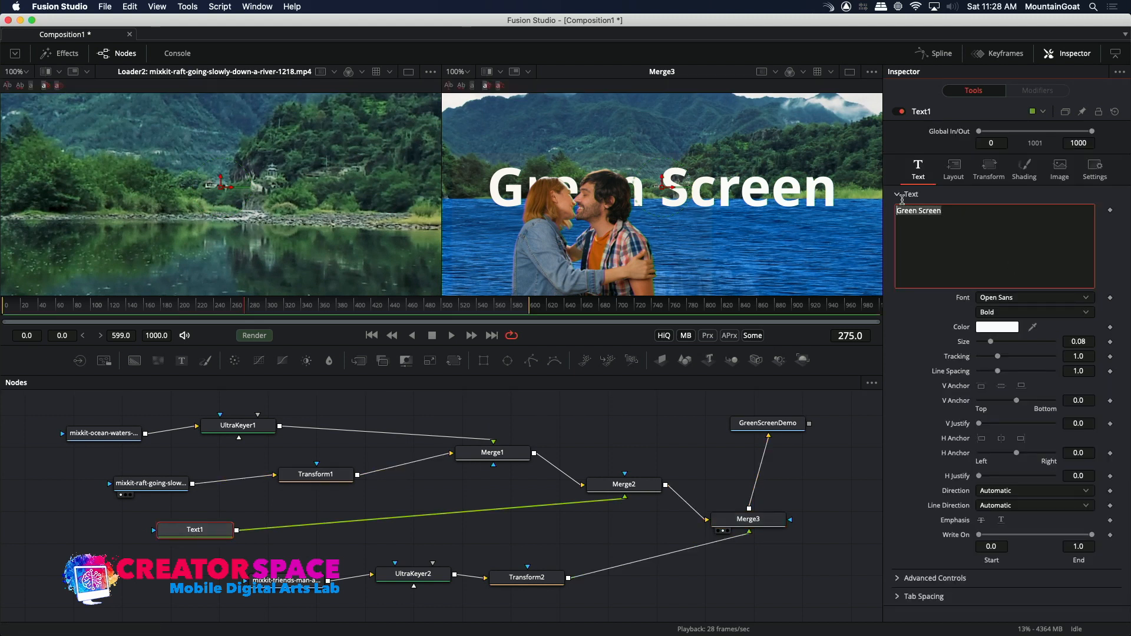
{"action": "key", "text": "BackSpace"}
{"action": "type", "text": "THE"}
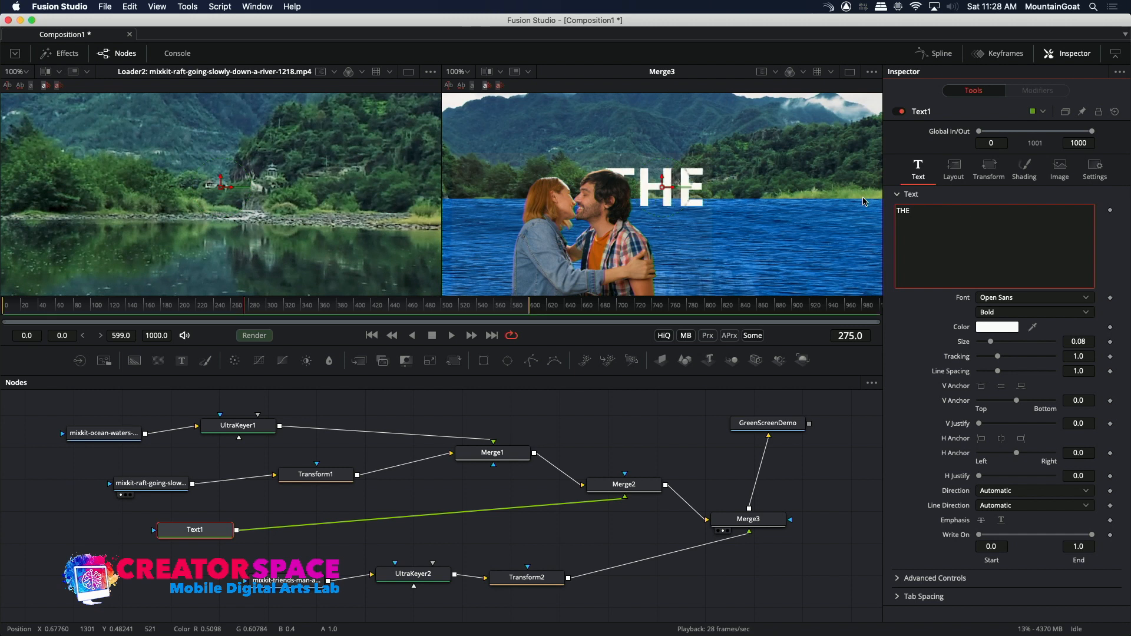
{"action": "type", "text": " RIVER"}
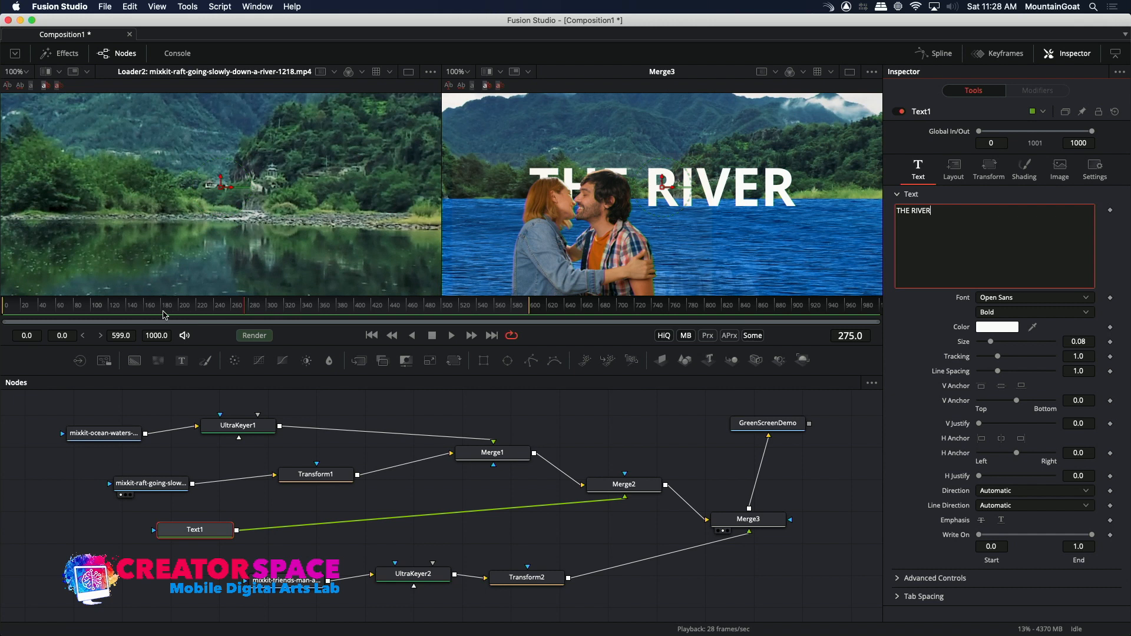
{"action": "left_click", "coordinate": [131, 314]}
{"action": "left_click_drag", "start_coordinate": [29, 316], "coordinate": [4, 311]}
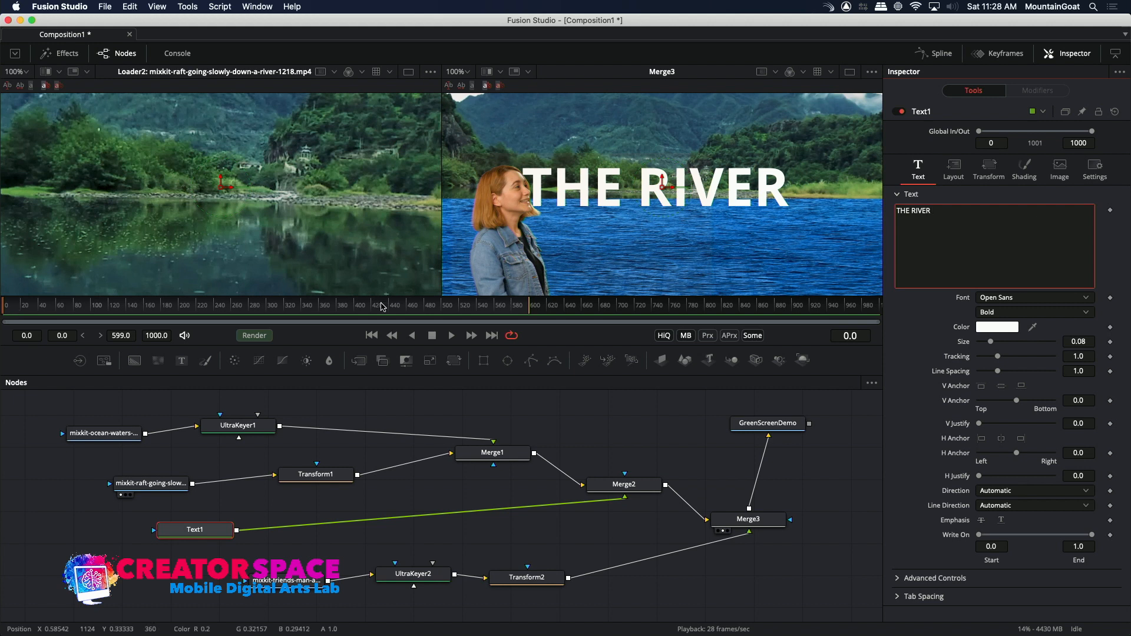
{"action": "left_click", "coordinate": [451, 335]}
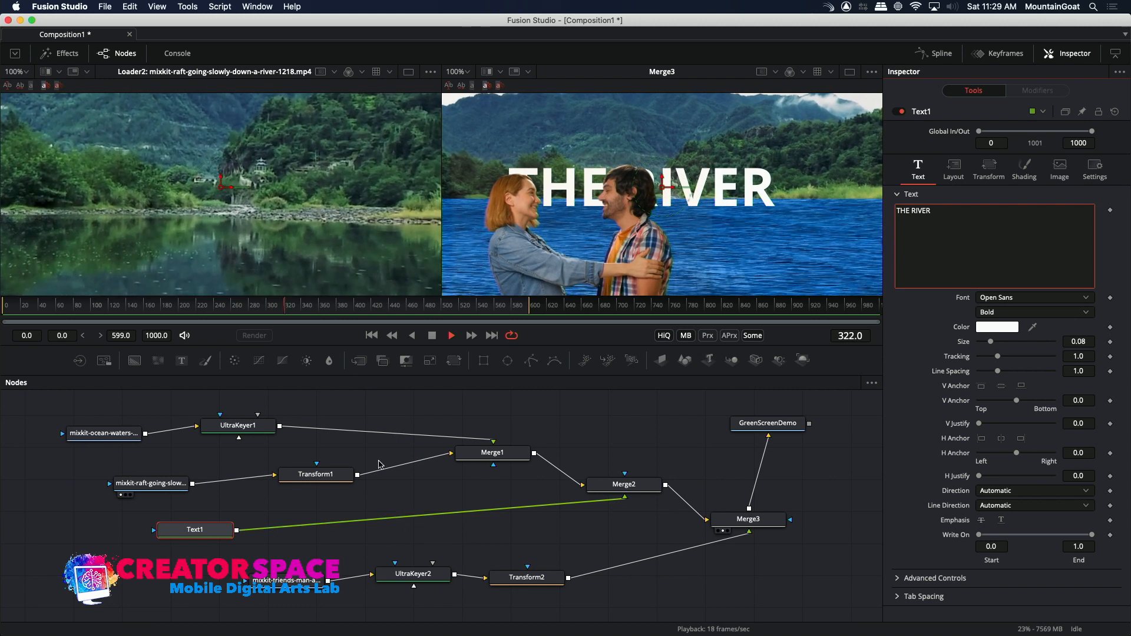
{"action": "left_click", "coordinate": [436, 335]}
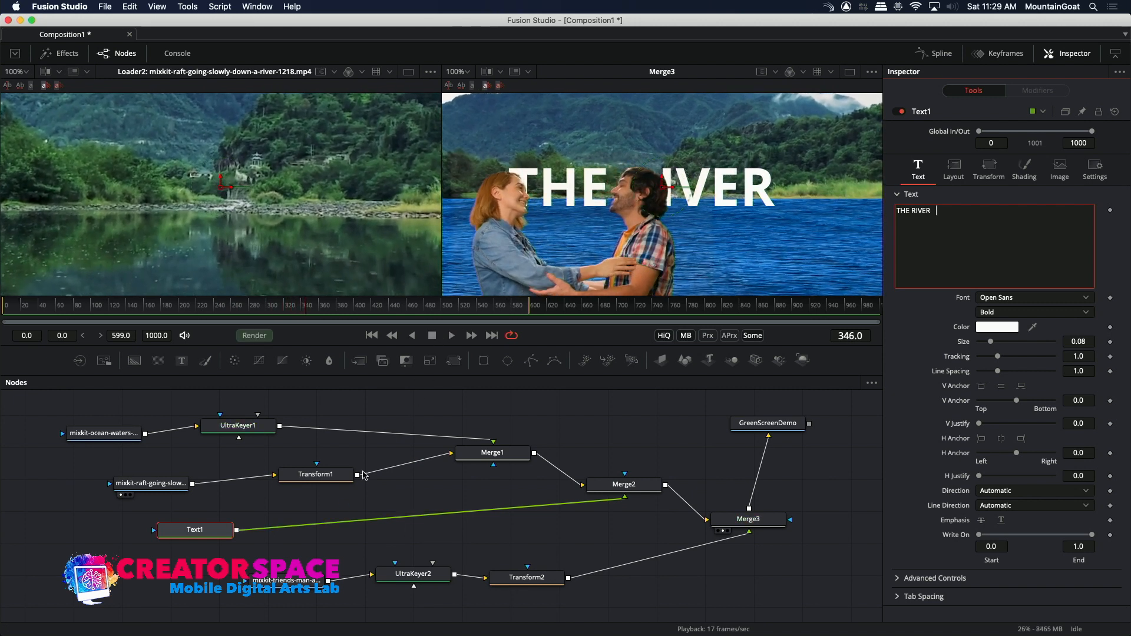
Reposition the couple by setting Transform2's center to X 0.607, Y 0.409, and play the composite from frame 0.
{"action": "left_click", "coordinate": [286, 580]}
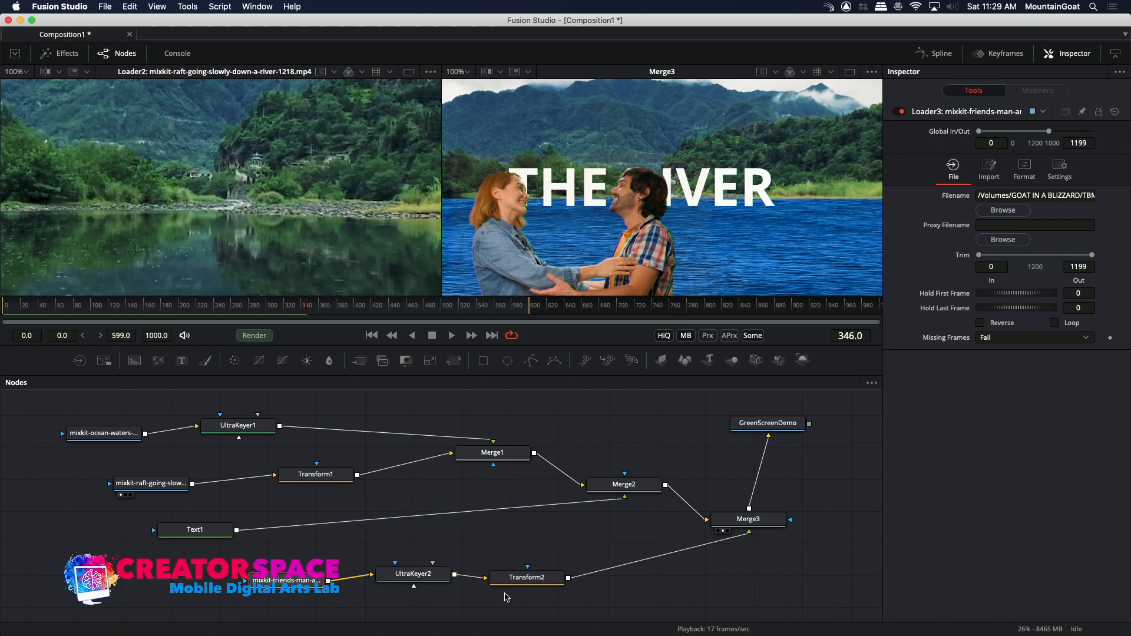
{"action": "left_click", "coordinate": [516, 577]}
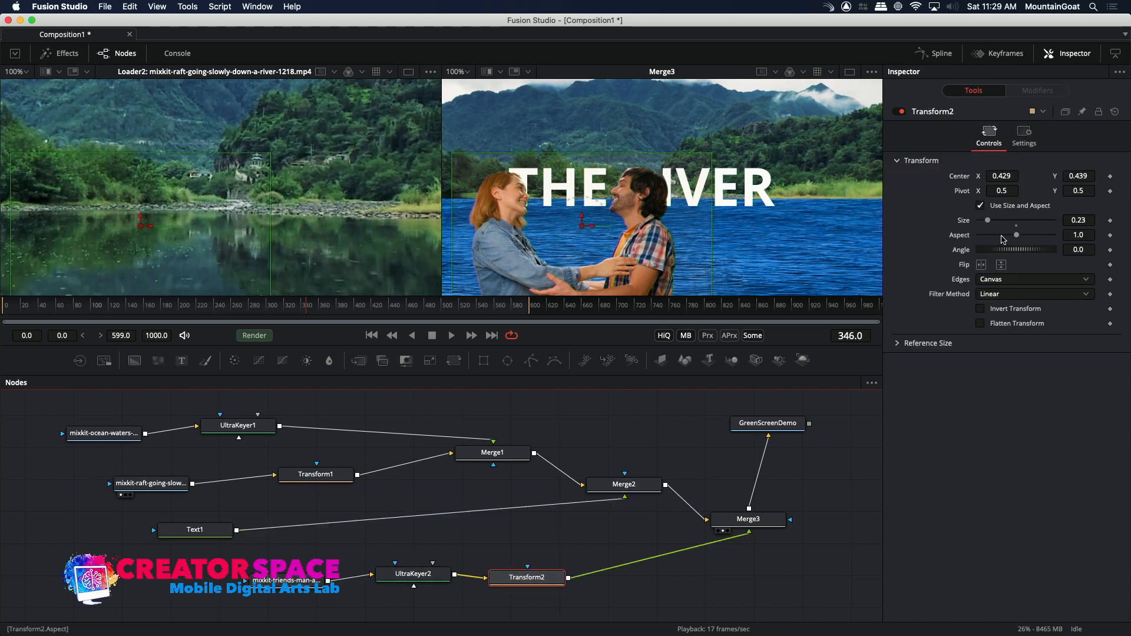
{"action": "left_click_drag", "start_coordinate": [1008, 177], "coordinate": [1112, 177]}
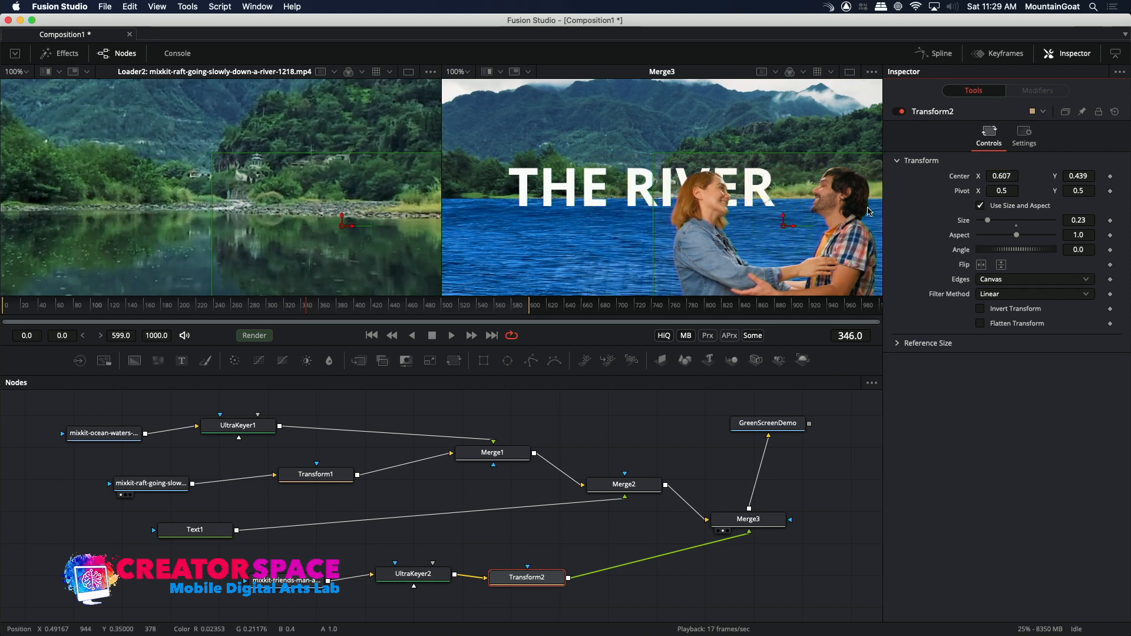
{"action": "left_click_drag", "start_coordinate": [1077, 177], "coordinate": [1002, 177]}
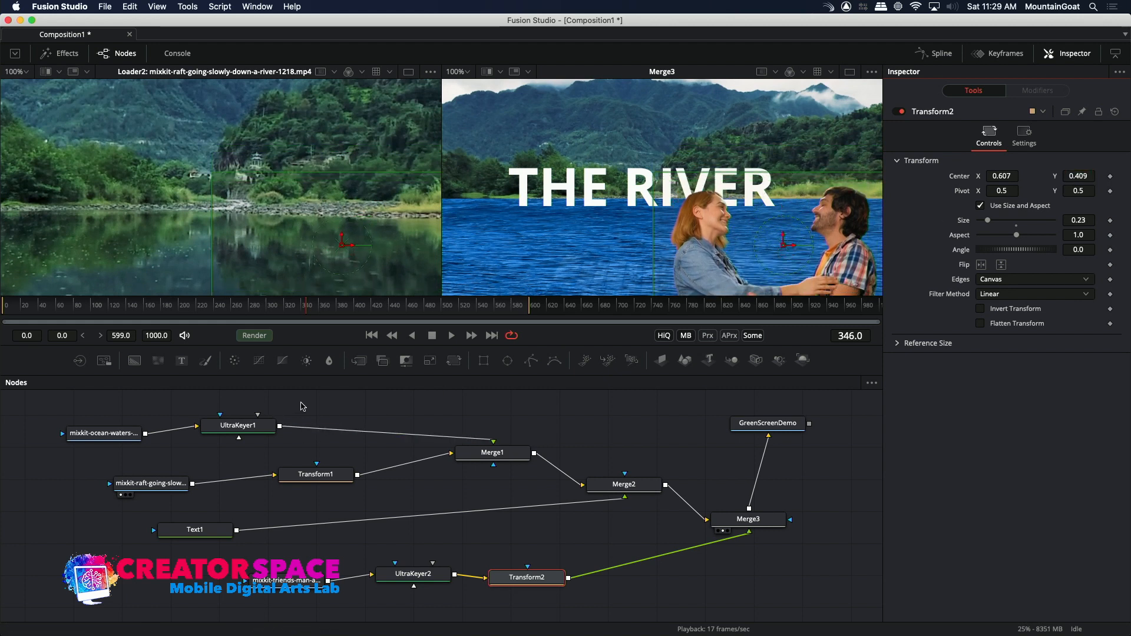
{"action": "left_click_drag", "start_coordinate": [62, 305], "coordinate": [2, 304]}
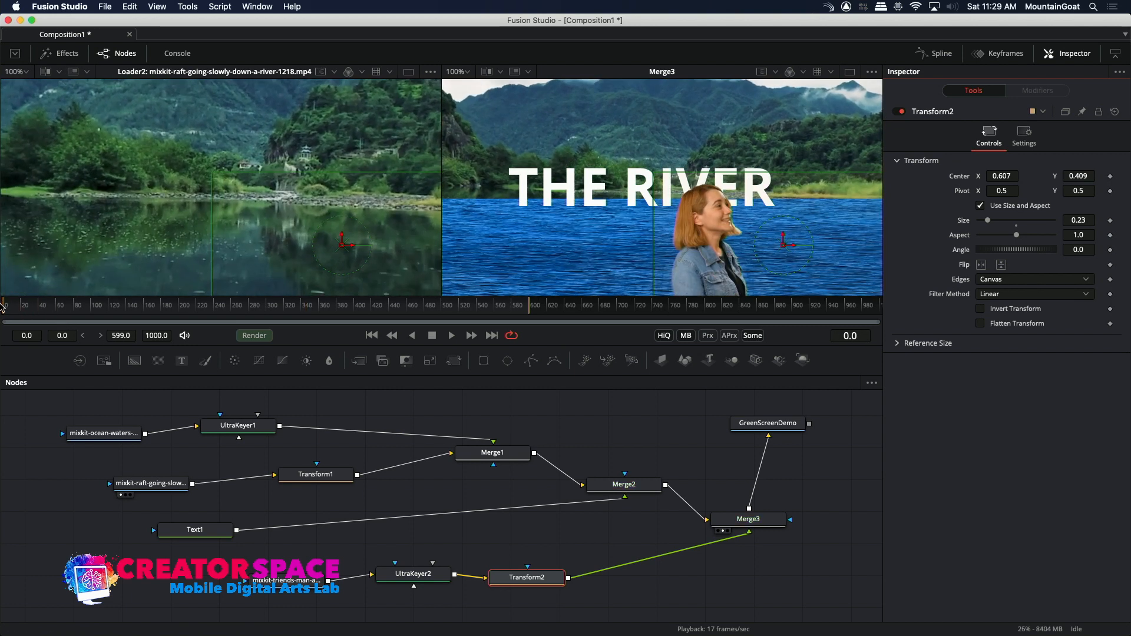
{"action": "key", "text": "space"}
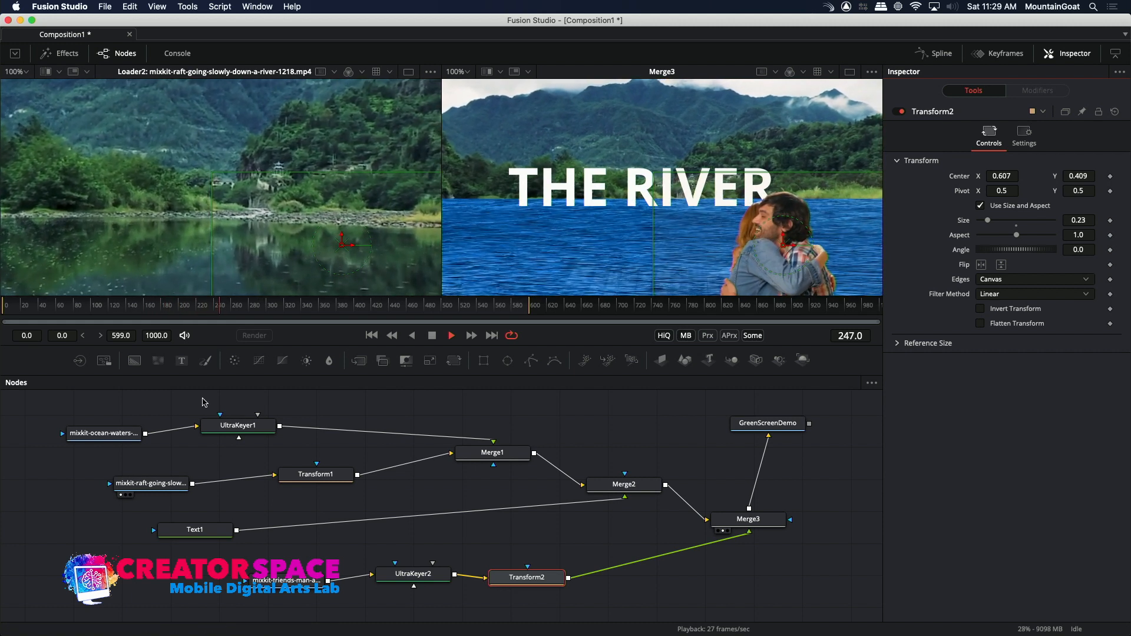
Keyframe Text1's size at frame 0 with a value of 0.0.
{"action": "left_click", "coordinate": [201, 532]}
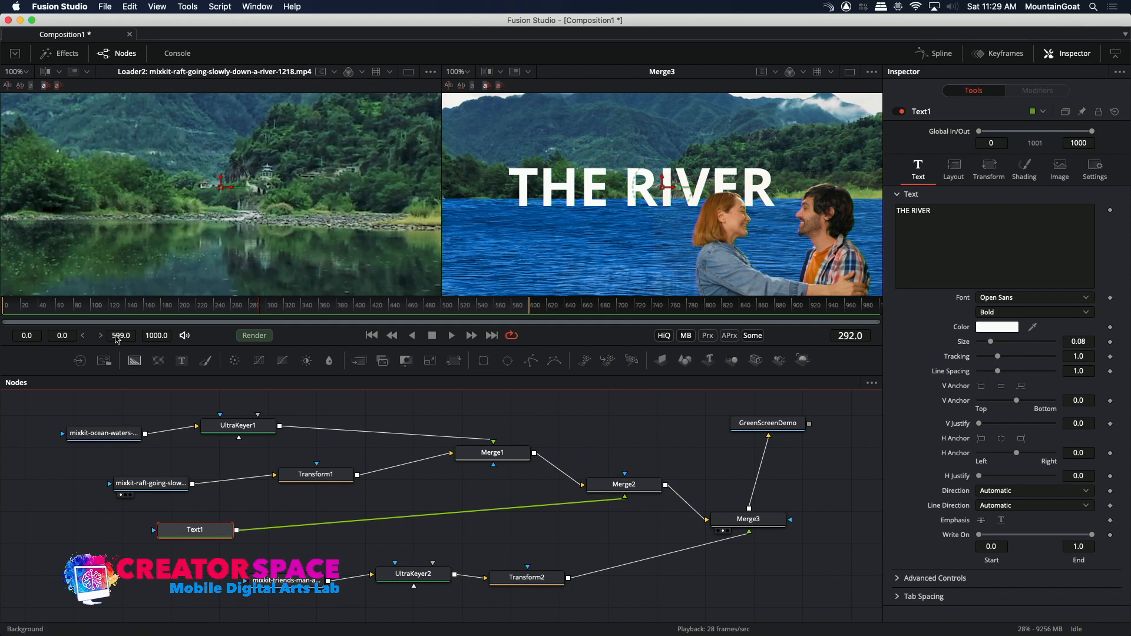
{"action": "left_click_drag", "start_coordinate": [65, 310], "coordinate": [2, 306]}
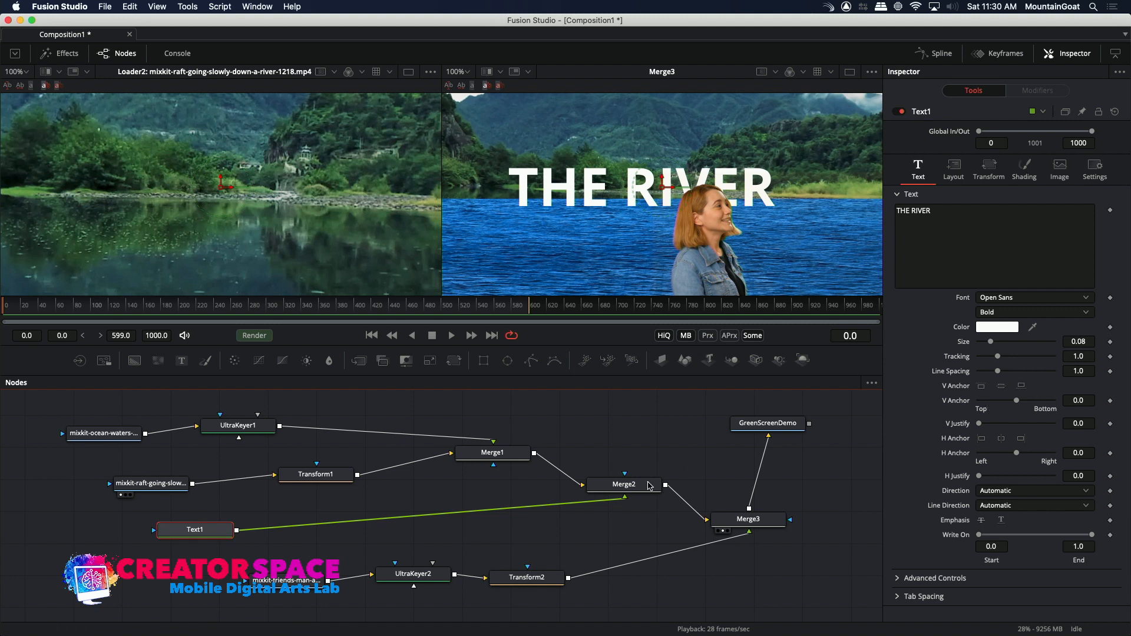
{"action": "left_click", "coordinate": [198, 535]}
{"action": "left_click", "coordinate": [1109, 342]}
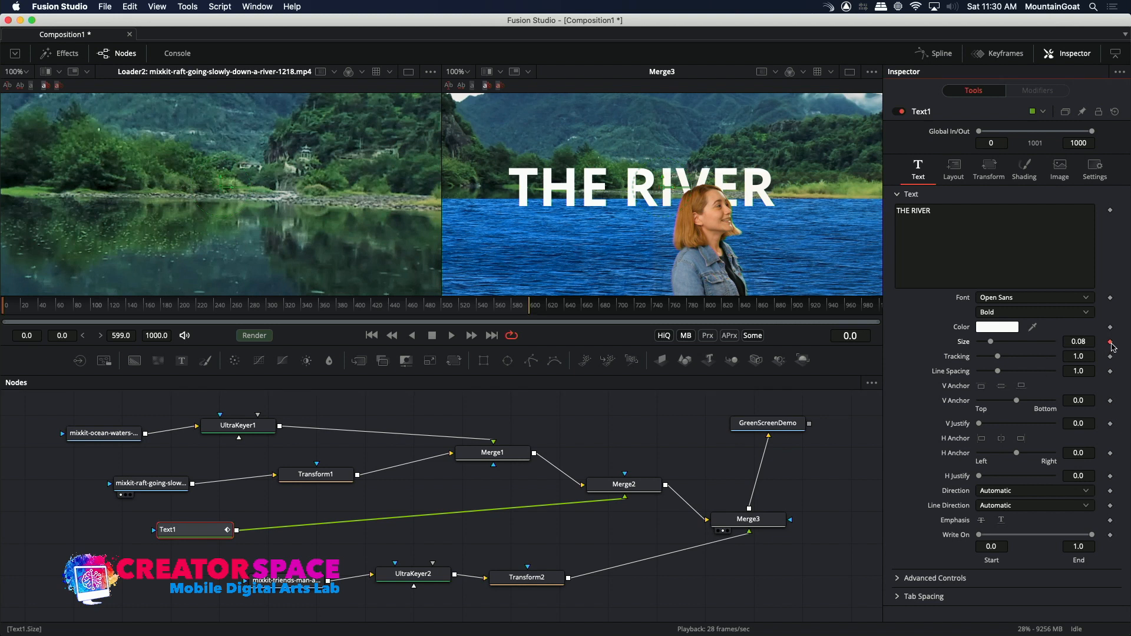
{"action": "left_click_drag", "start_coordinate": [993, 343], "coordinate": [981, 340]}
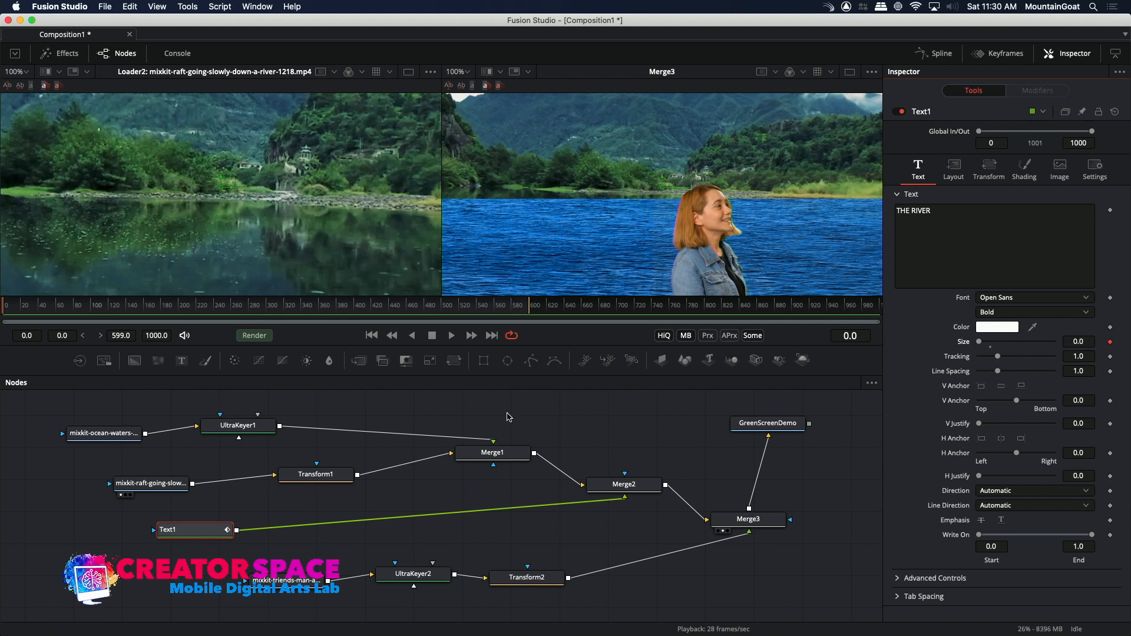
Keyframe Text1's size at frame 293 with a value of about 0.2992, and play the title animation from frame 0.
{"action": "left_click_drag", "start_coordinate": [245, 314], "coordinate": [260, 314]}
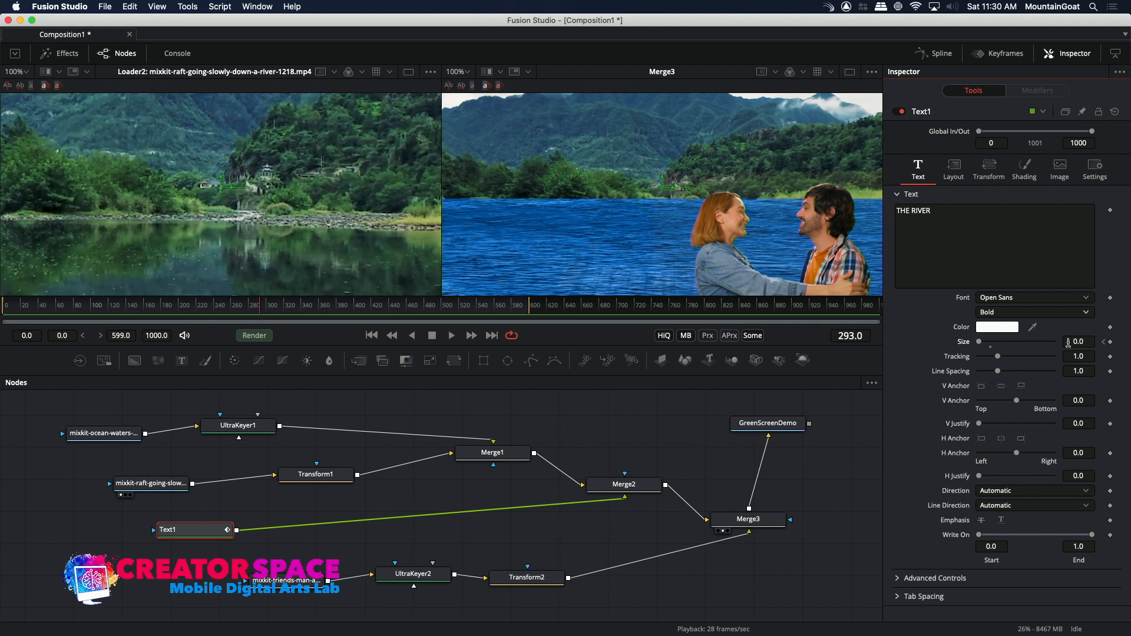
{"action": "left_click", "coordinate": [1110, 342]}
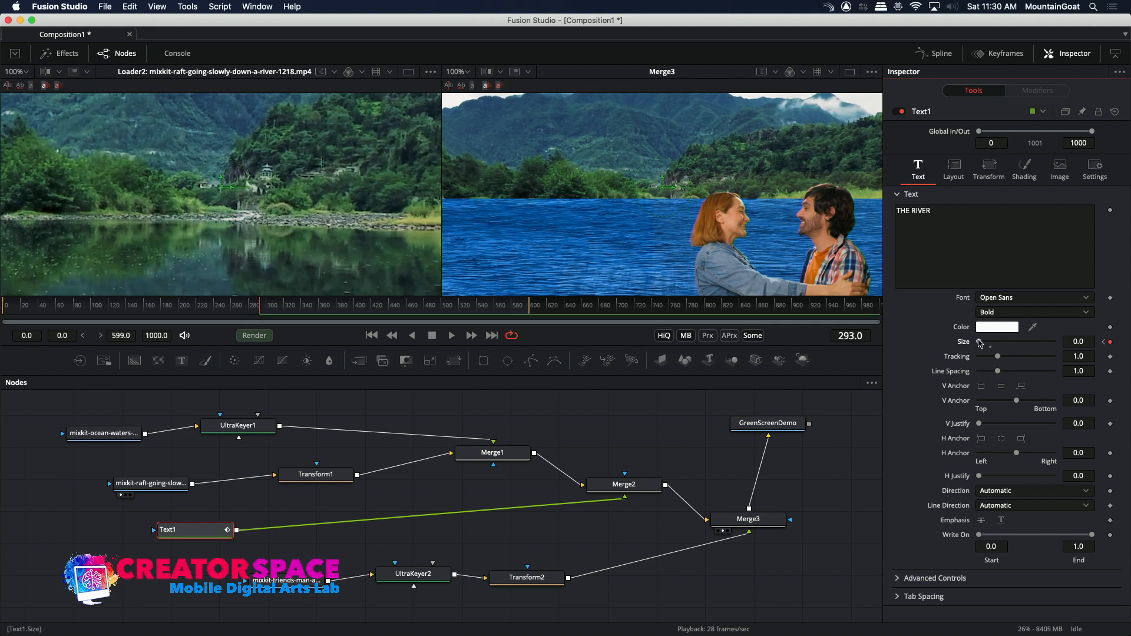
{"action": "left_click_drag", "start_coordinate": [982, 344], "coordinate": [1059, 364]}
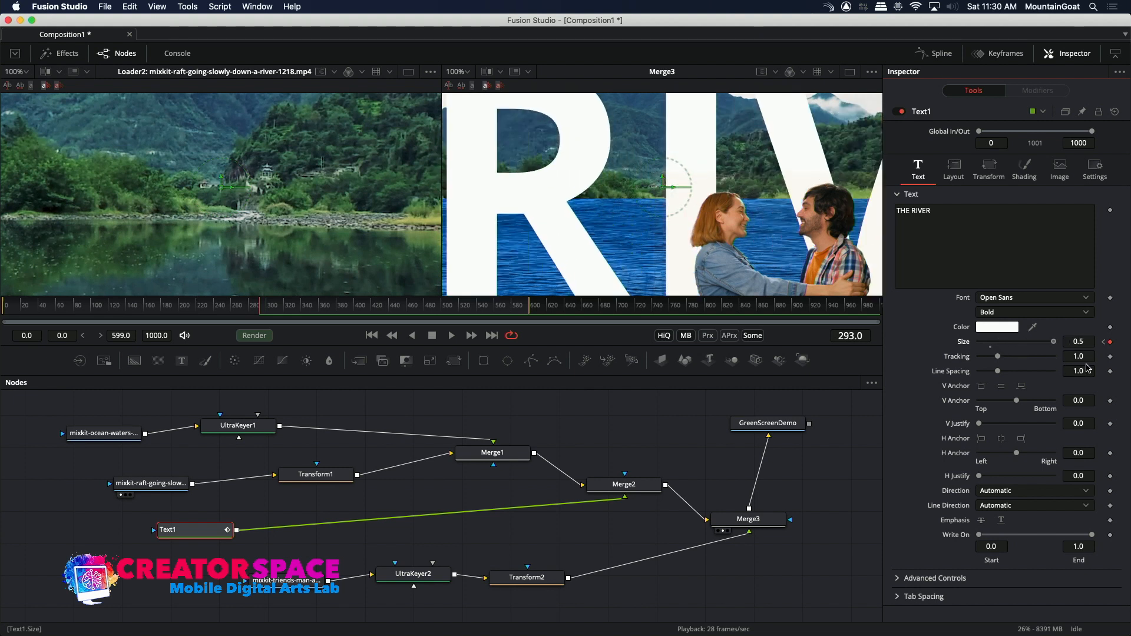
{"action": "left_click_drag", "start_coordinate": [1070, 364], "coordinate": [1009, 354]}
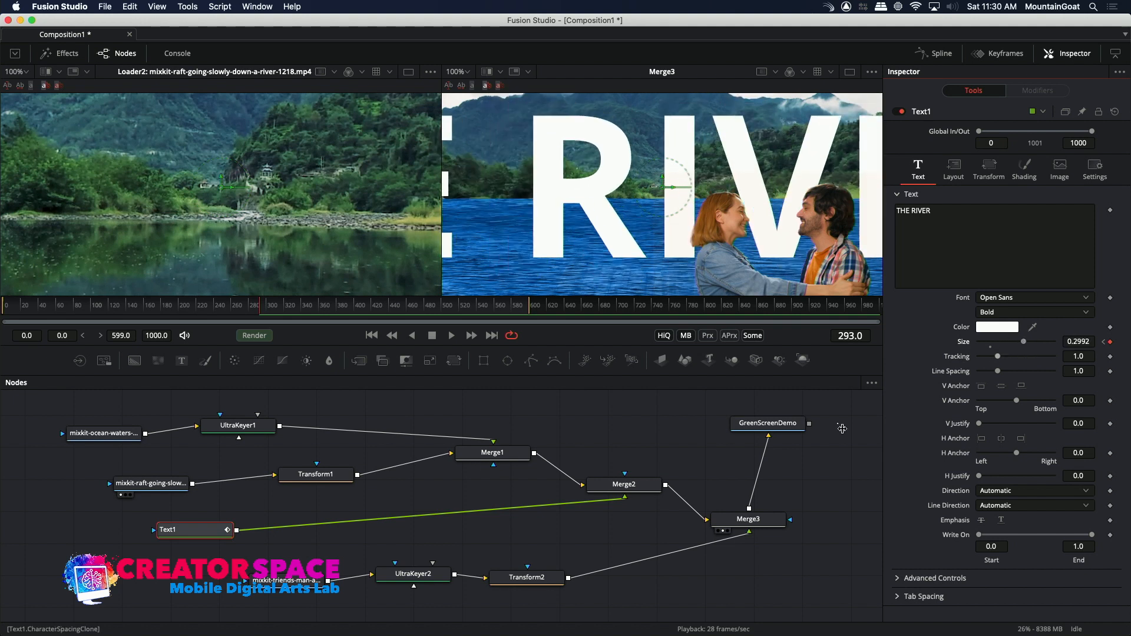
{"action": "left_click_drag", "start_coordinate": [209, 304], "coordinate": [2, 304]}
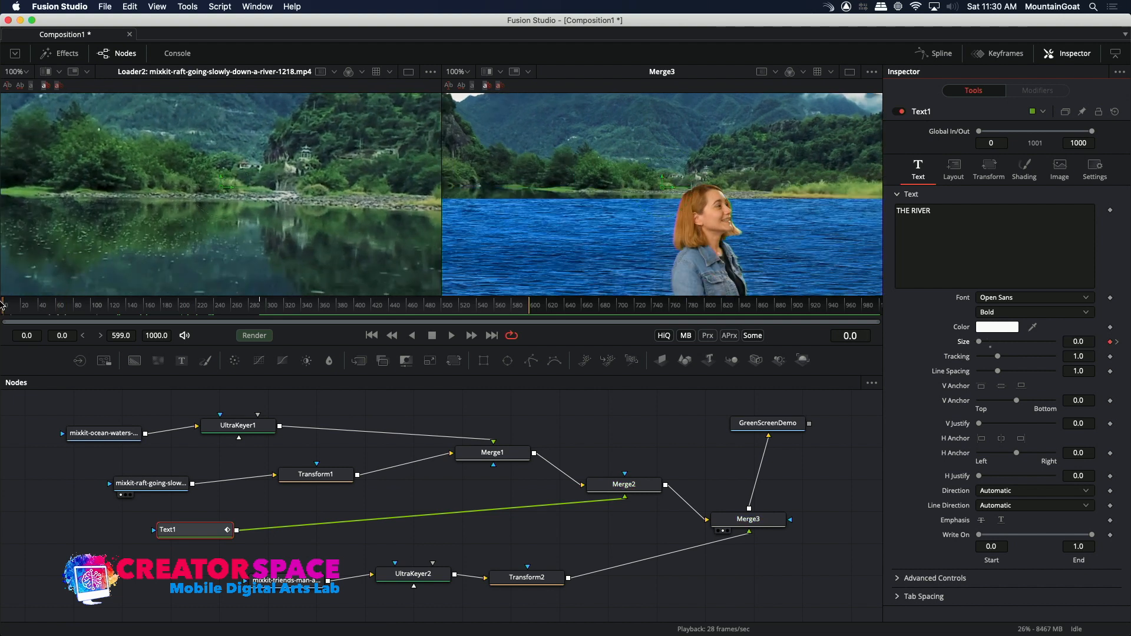
{"action": "key", "text": "space"}
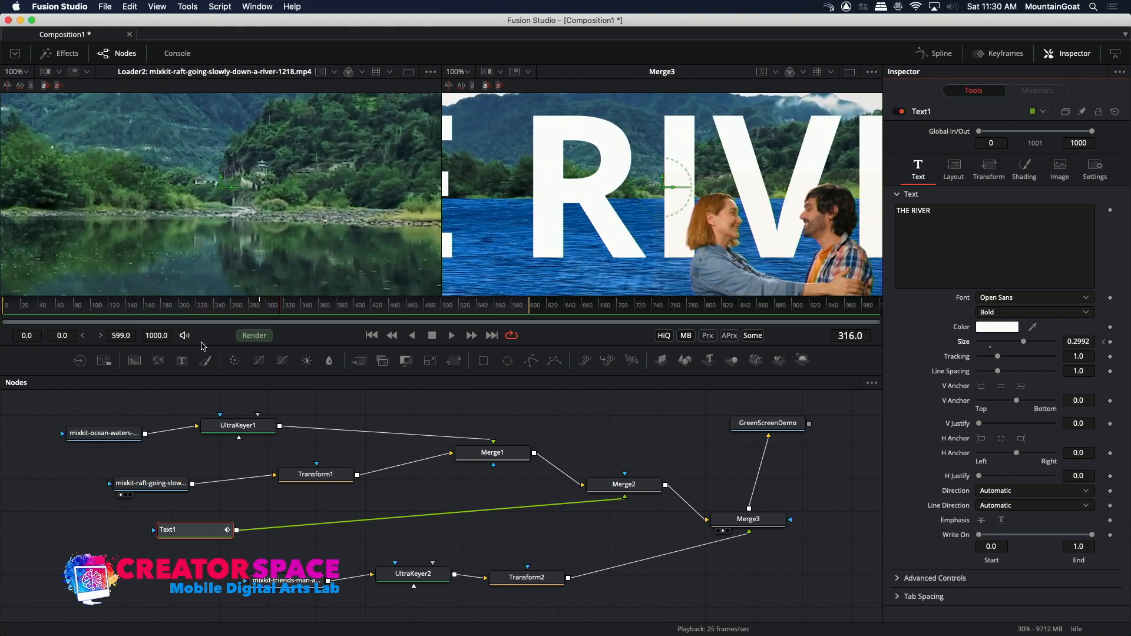
Shorten the composition by setting its global end frame to 350, and return the playhead to frame 0.
{"action": "left_click_drag", "start_coordinate": [532, 310], "coordinate": [261, 327]}
{"action": "left_click", "coordinate": [157, 335]}
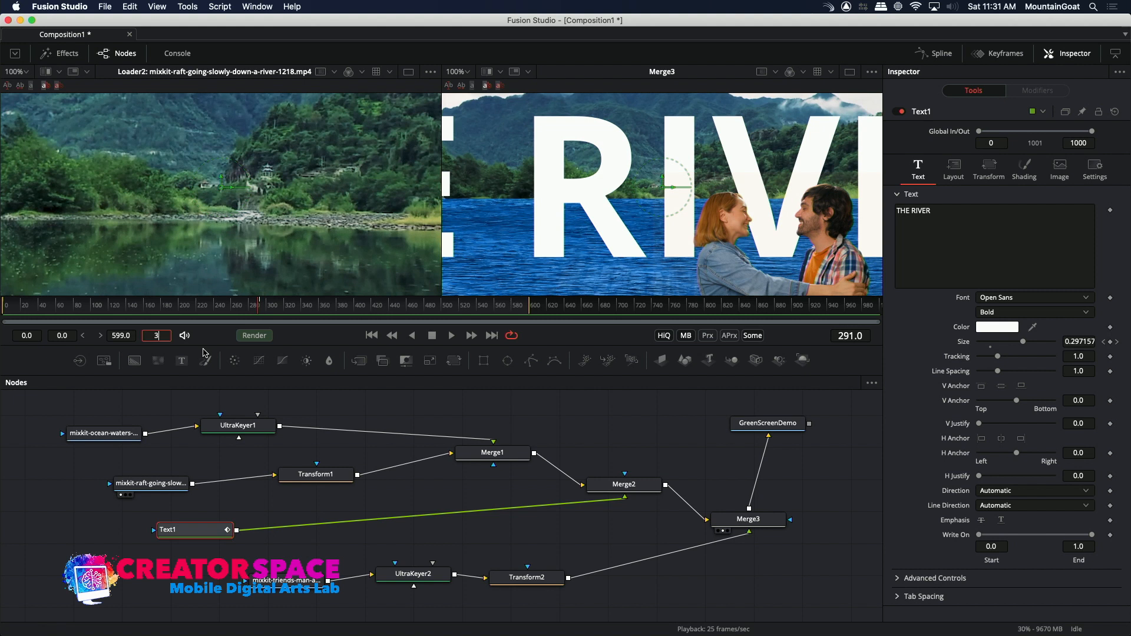
{"action": "key", "text": "Return"}
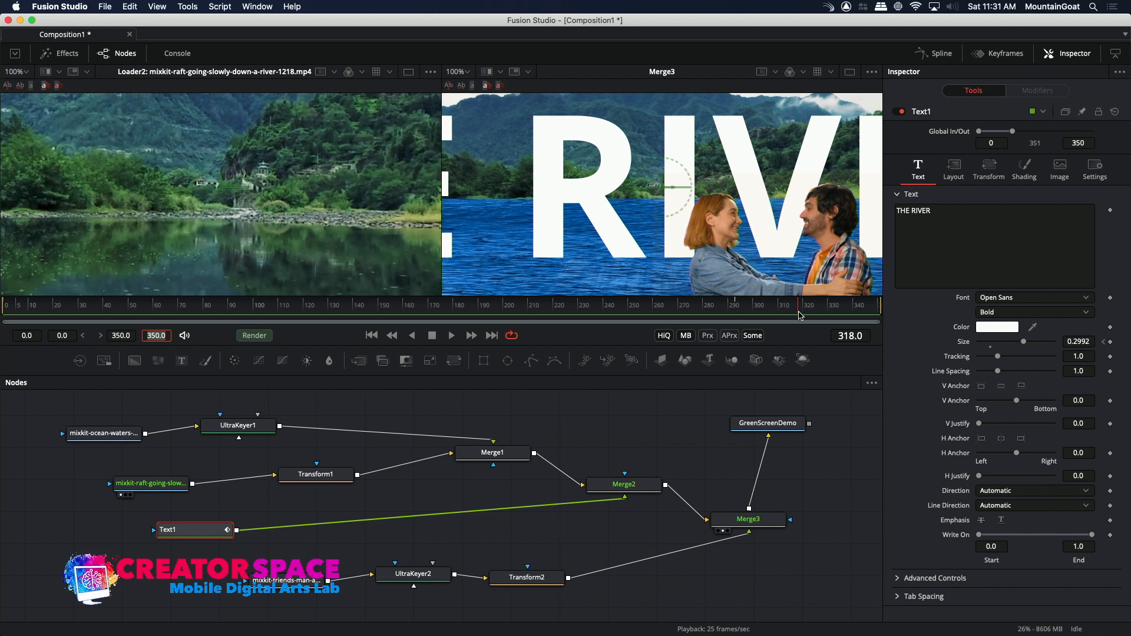
{"action": "left_click_drag", "start_coordinate": [869, 326], "coordinate": [2, 353]}
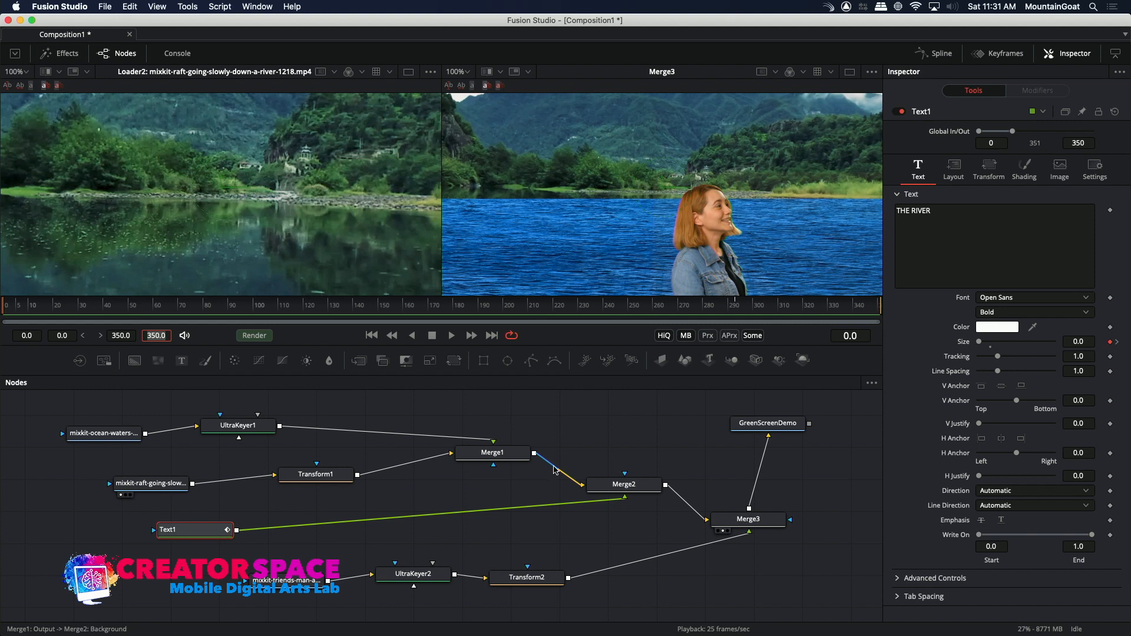
Insert a Merge node on the connection between Merge1 and Merge2, and place it level with Merge1.
{"action": "right_click", "coordinate": [554, 469]}
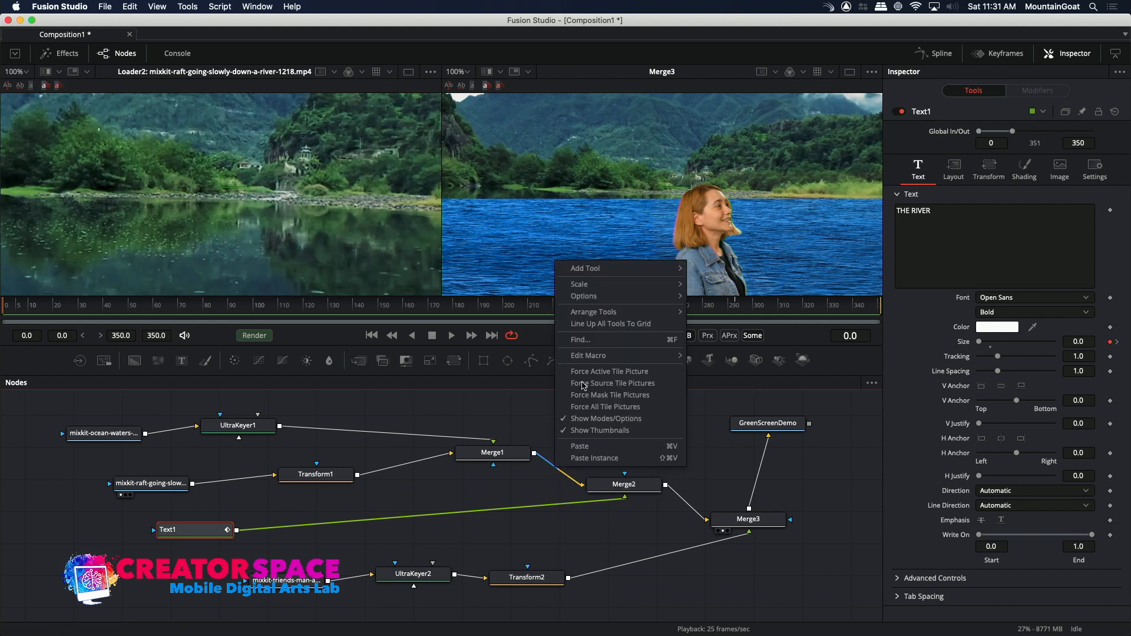
{"action": "mouse_move", "coordinate": [642, 271]}
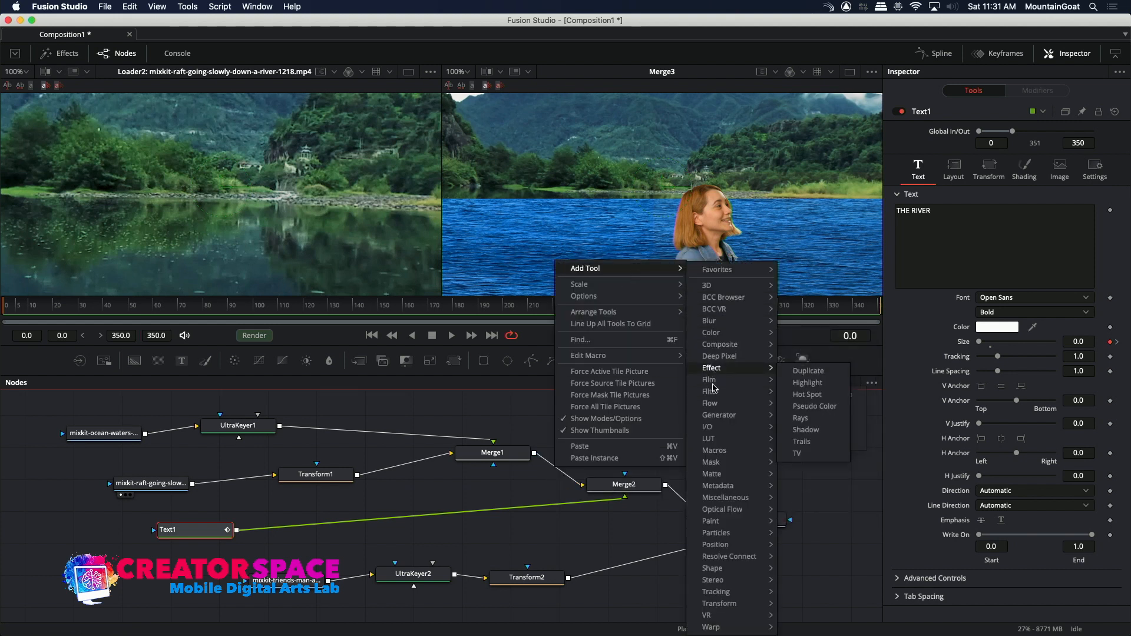
{"action": "left_click", "coordinate": [793, 364]}
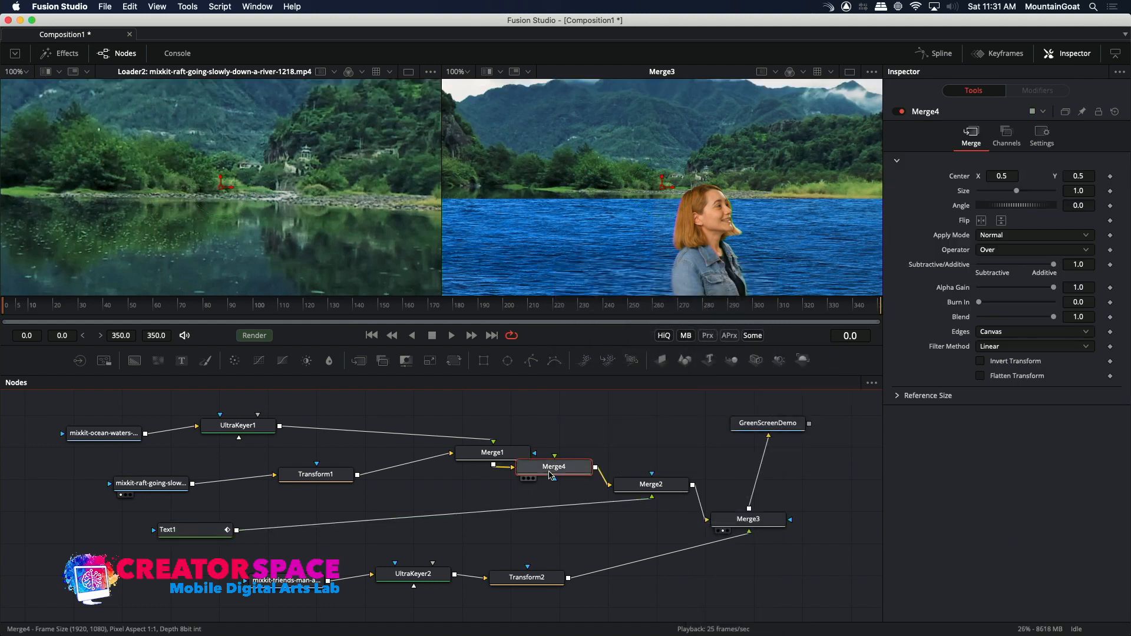
{"action": "left_click_drag", "start_coordinate": [557, 471], "coordinate": [599, 457]}
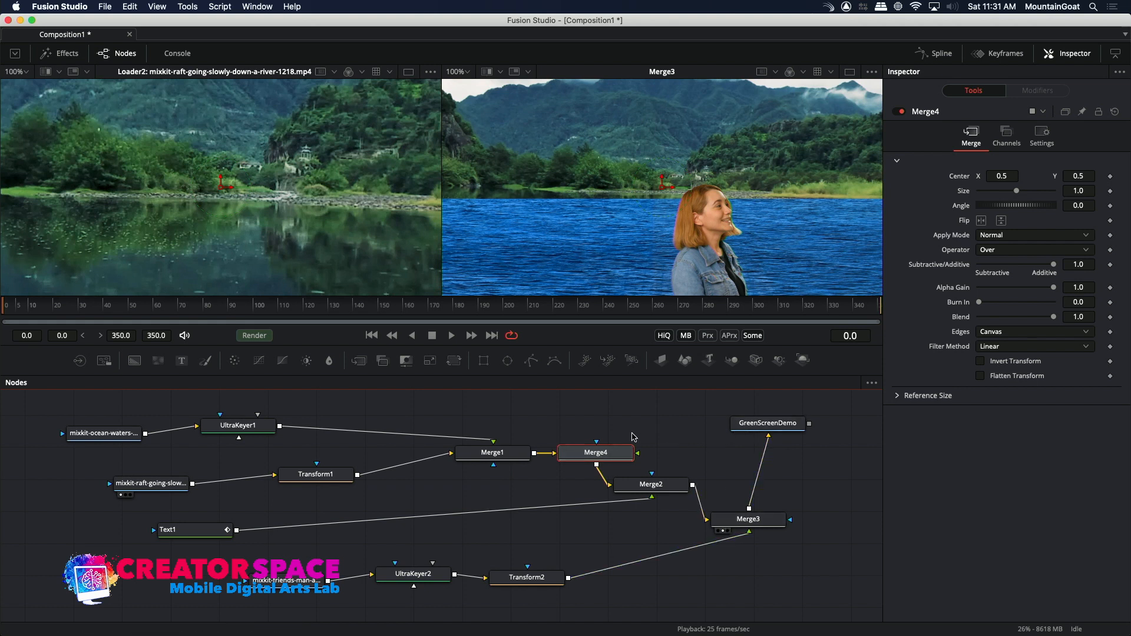
Add a Loader with Space - 37677.mp4 from the Green Screen Sample Footage folder and reroute its output from Merge5 to Merge4's foreground input.
{"action": "left_click", "coordinate": [84, 361]}
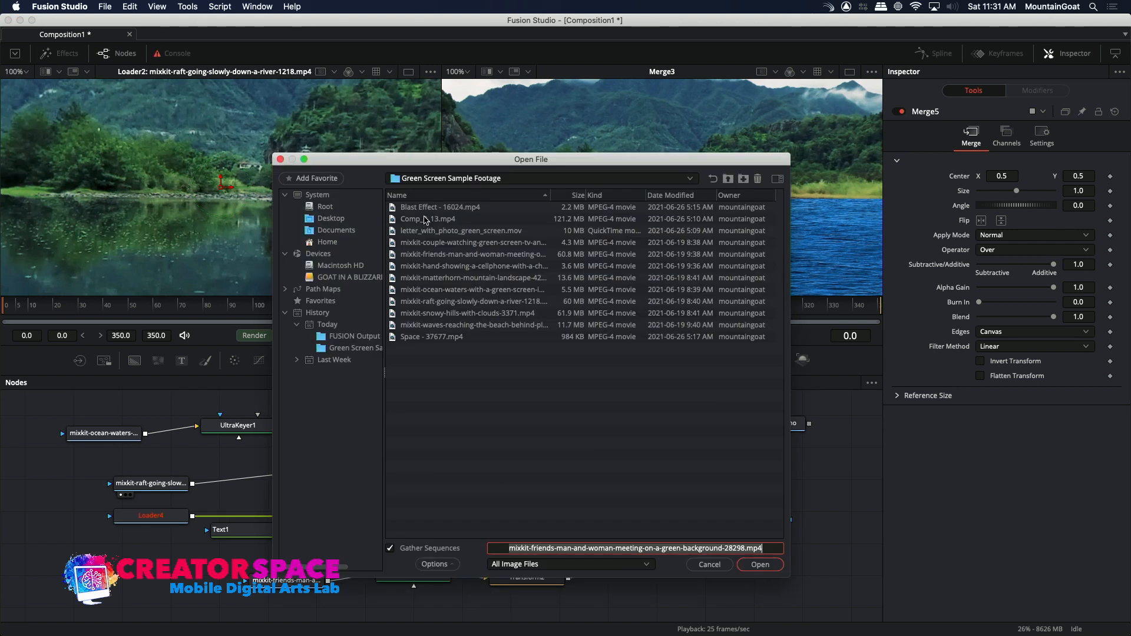
{"action": "left_click", "coordinate": [426, 208]}
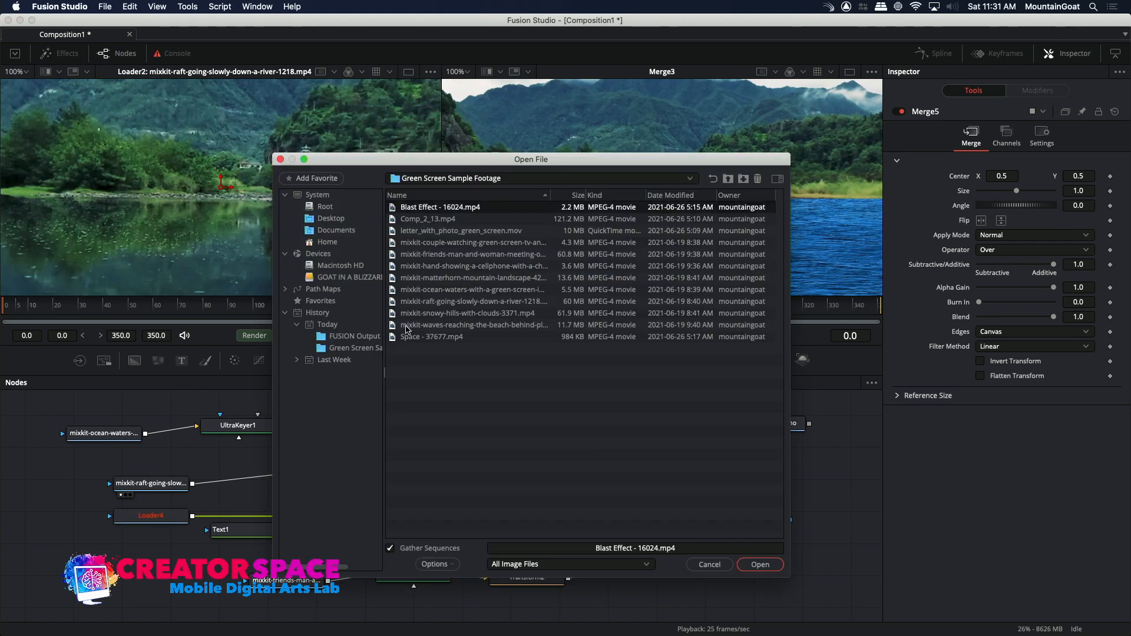
{"action": "left_click", "coordinate": [411, 337]}
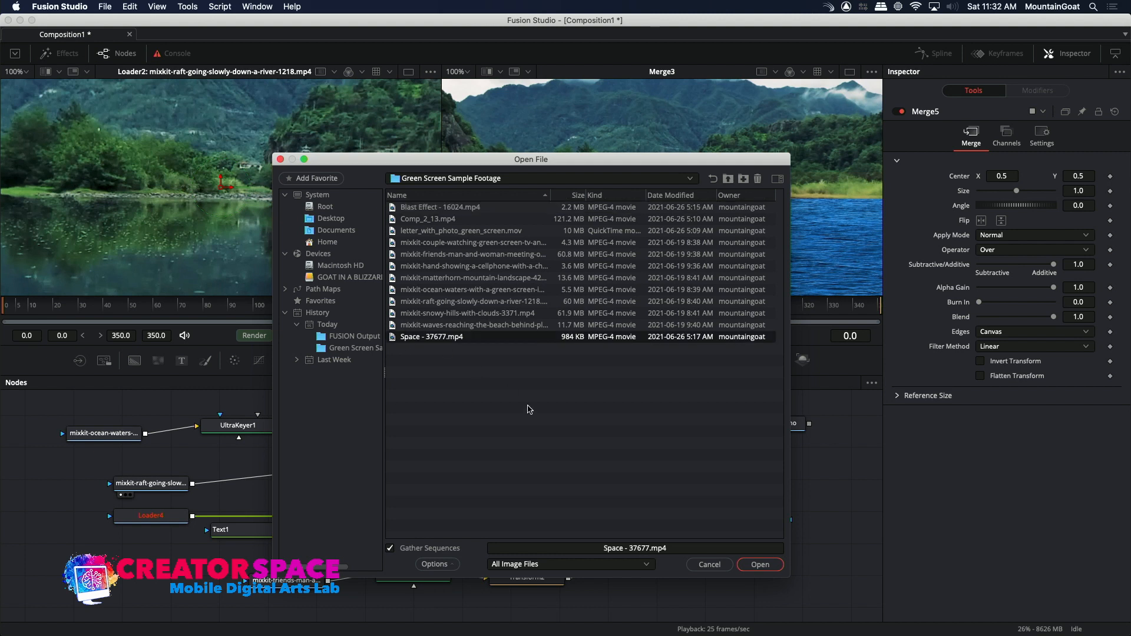
{"action": "left_click", "coordinate": [759, 565]}
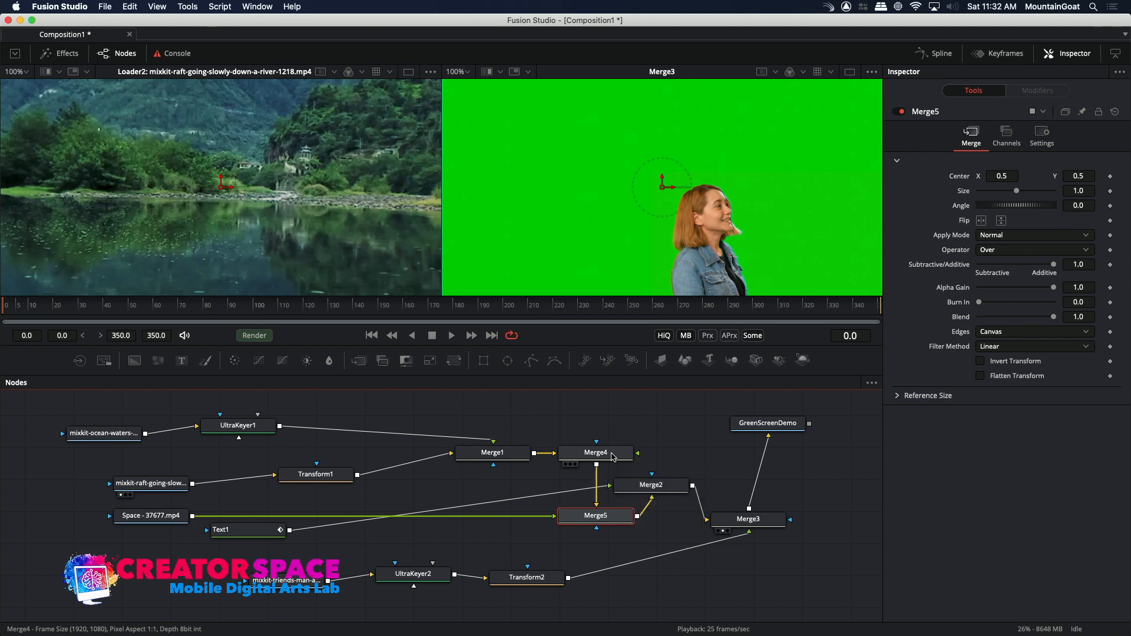
{"action": "left_click", "coordinate": [612, 457]}
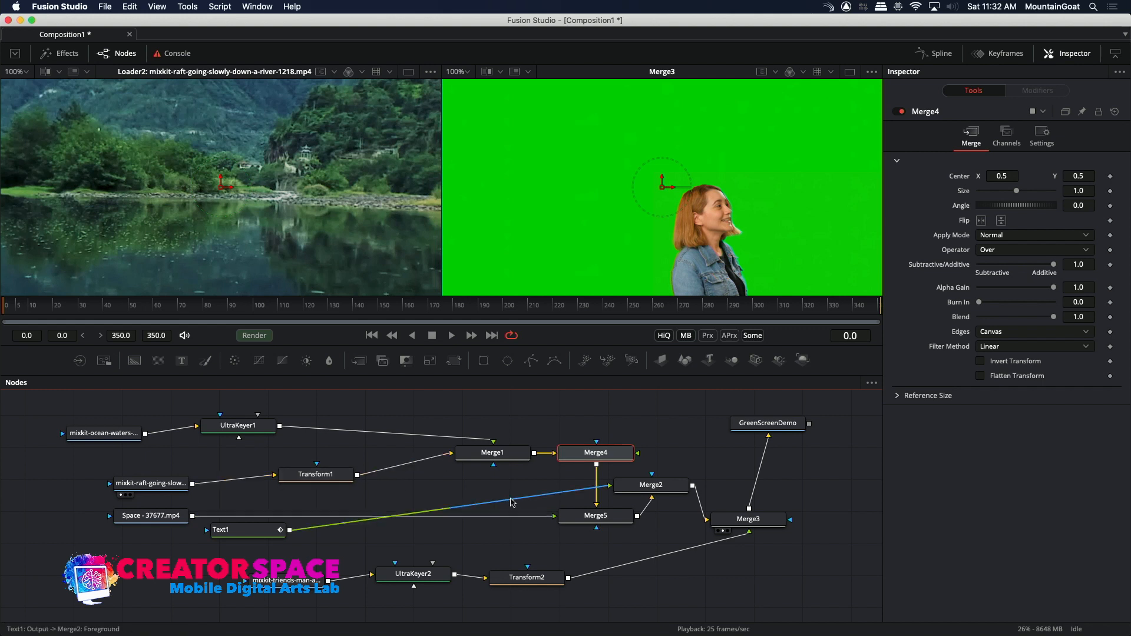
{"action": "left_click_drag", "start_coordinate": [554, 519], "coordinate": [637, 455]}
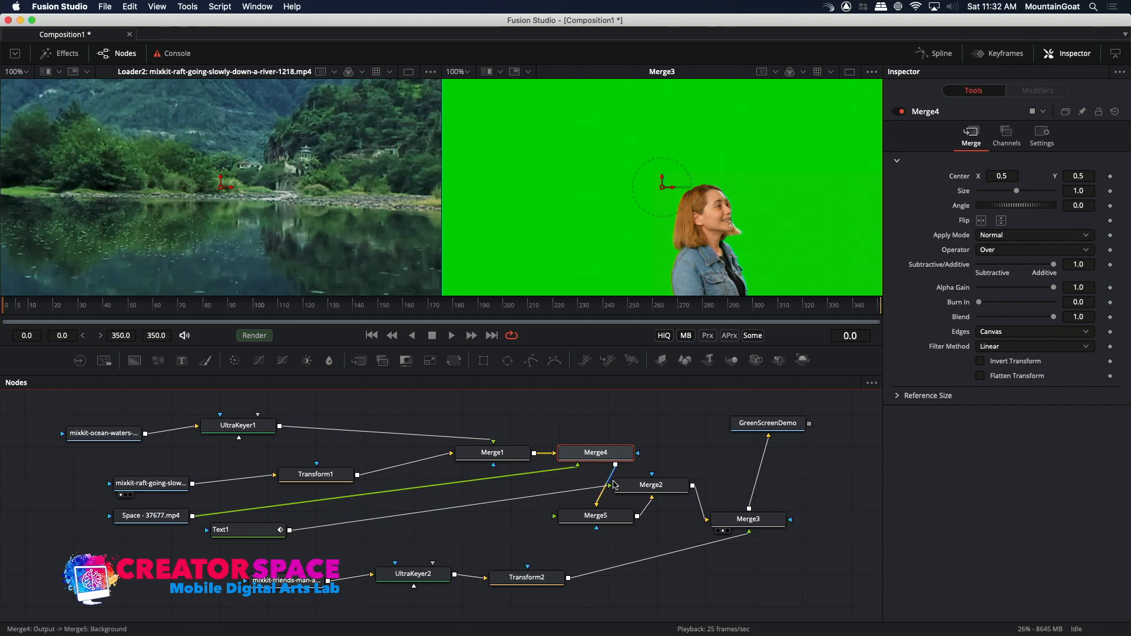
Show the GreenScreenDemo Saver output in both viewers to inspect the composite, and clear both viewers.
{"action": "left_click_drag", "start_coordinate": [615, 450], "coordinate": [613, 405]}
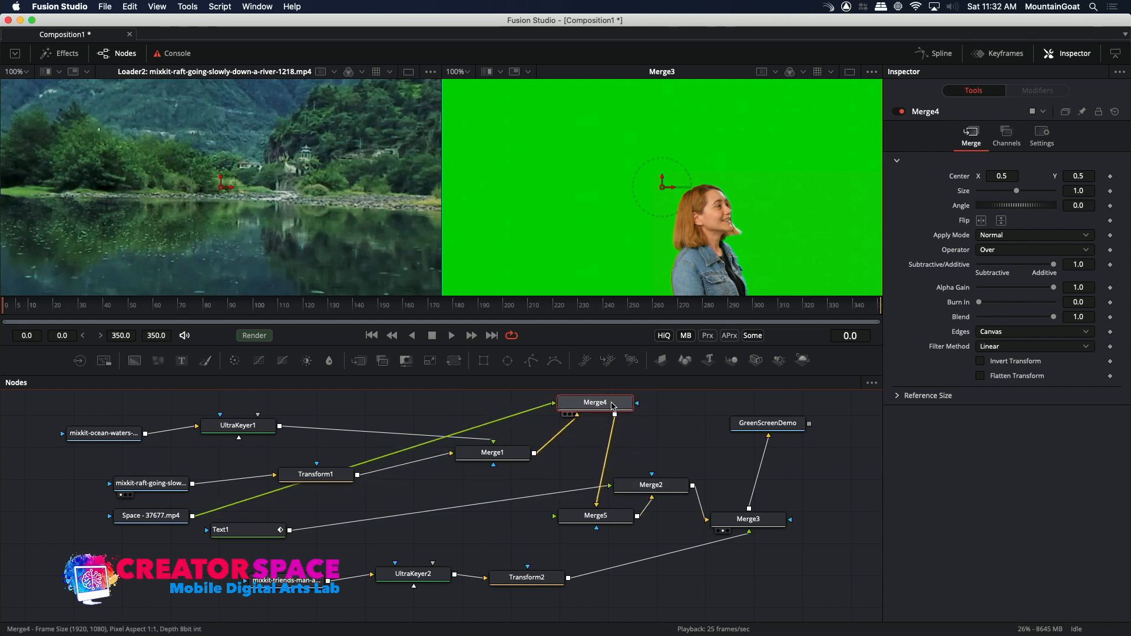
{"action": "left_click", "coordinate": [602, 520]}
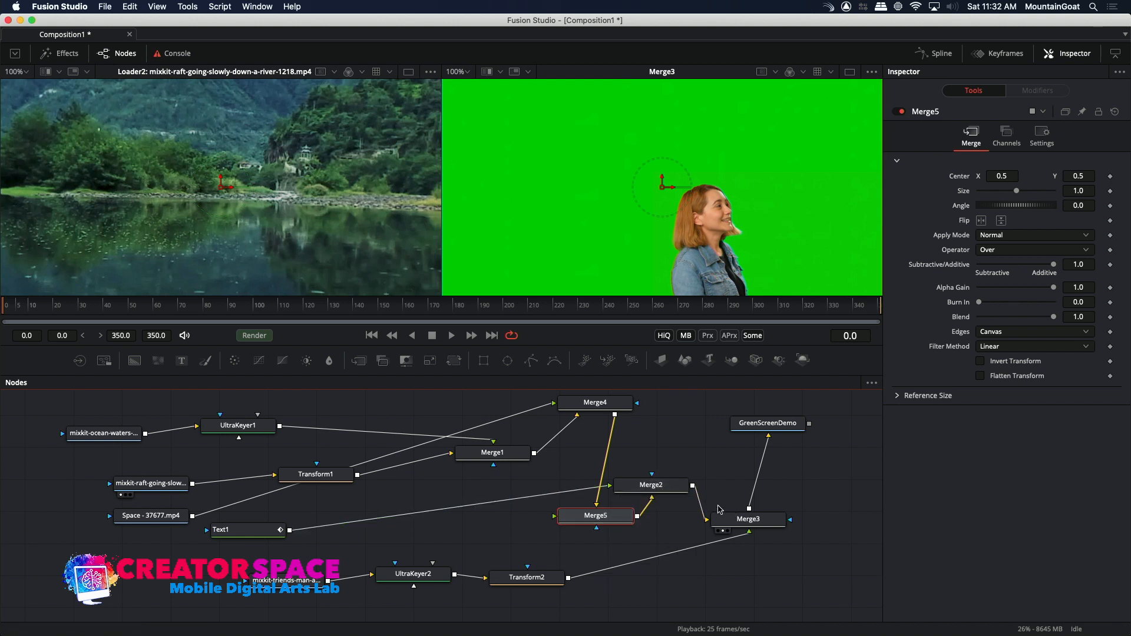
{"action": "left_click", "coordinate": [743, 436]}
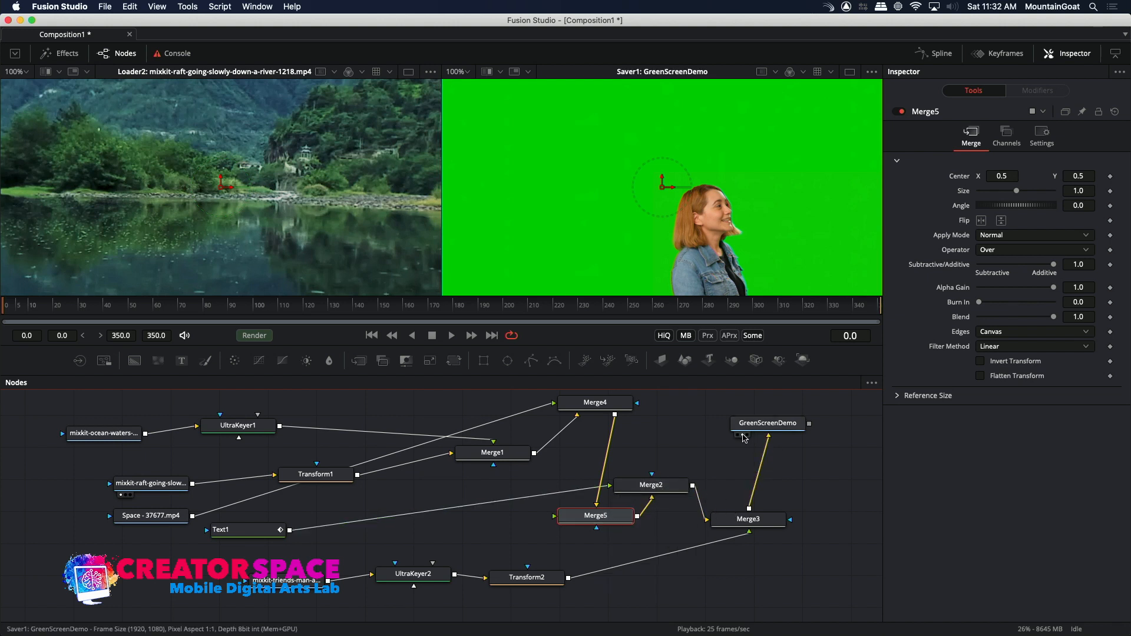
{"action": "left_click", "coordinate": [740, 435]}
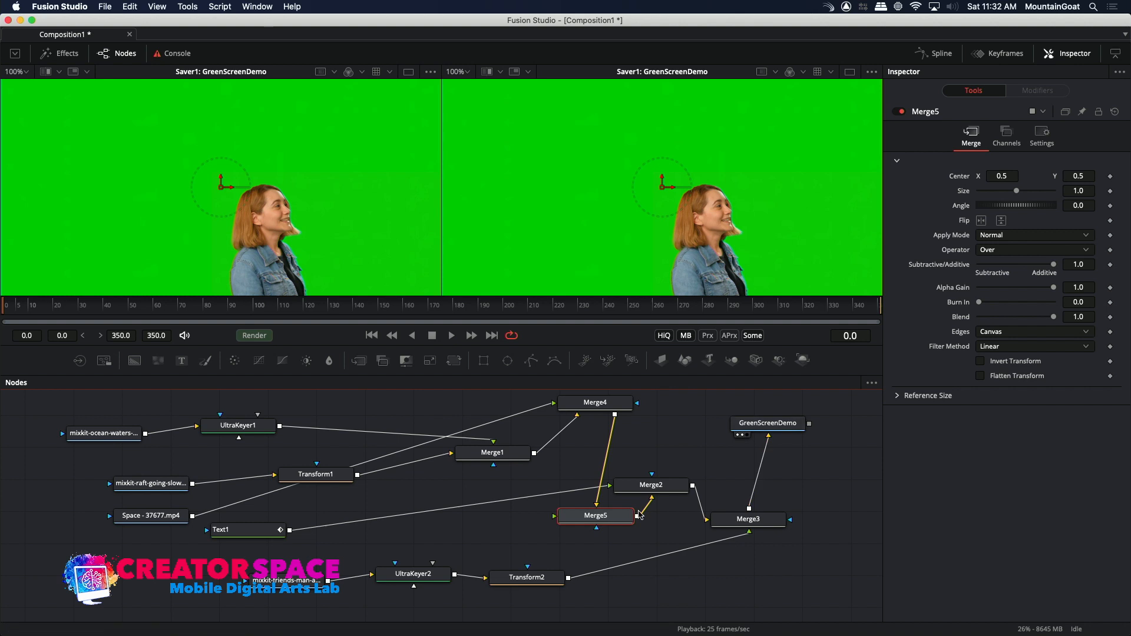
{"action": "left_click", "coordinate": [741, 436]}
{"action": "left_click", "coordinate": [743, 436]}
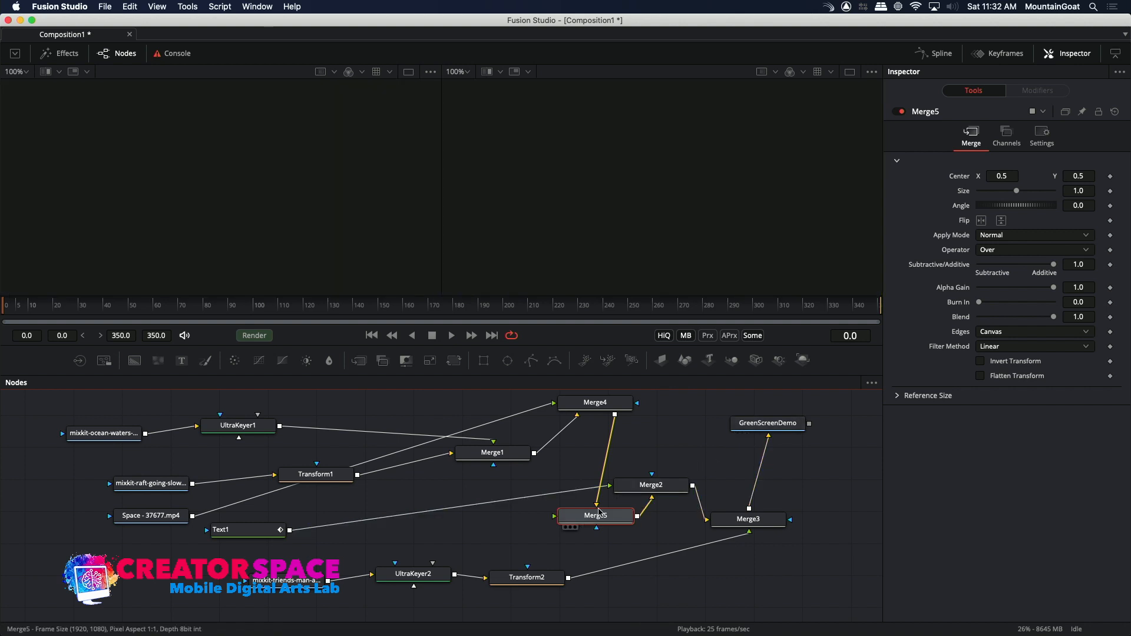
Delete Merge5 and the Space - 37677.mp4 Loader, and check the GreenScreenDemo output at frame 149.
{"action": "left_click_drag", "start_coordinate": [566, 403], "coordinate": [566, 453]}
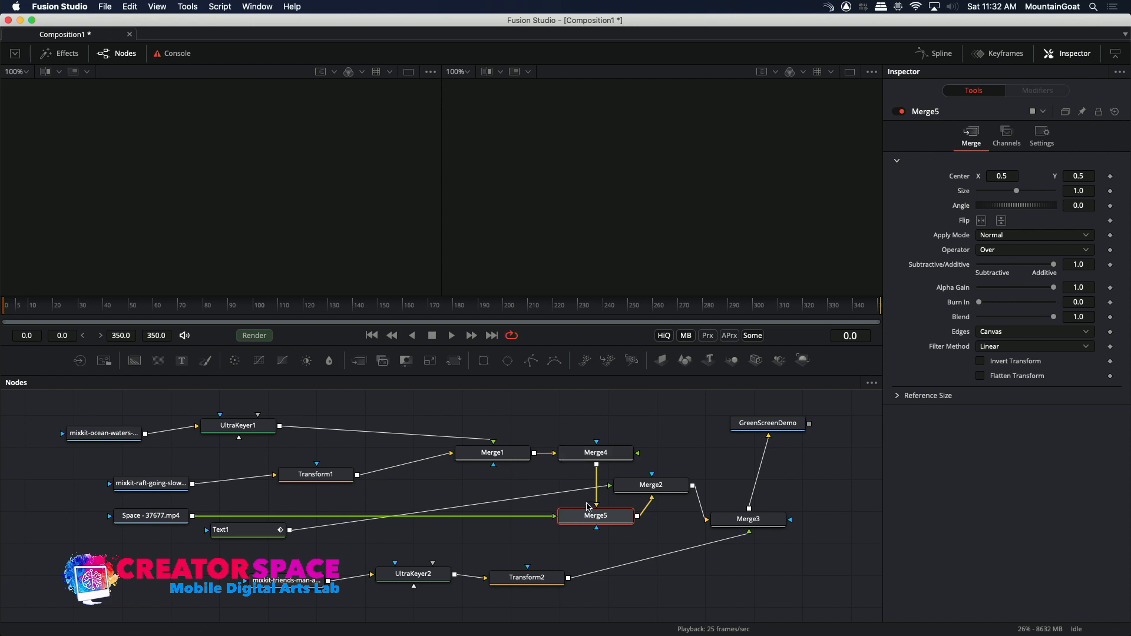
{"action": "key", "text": "Delete"}
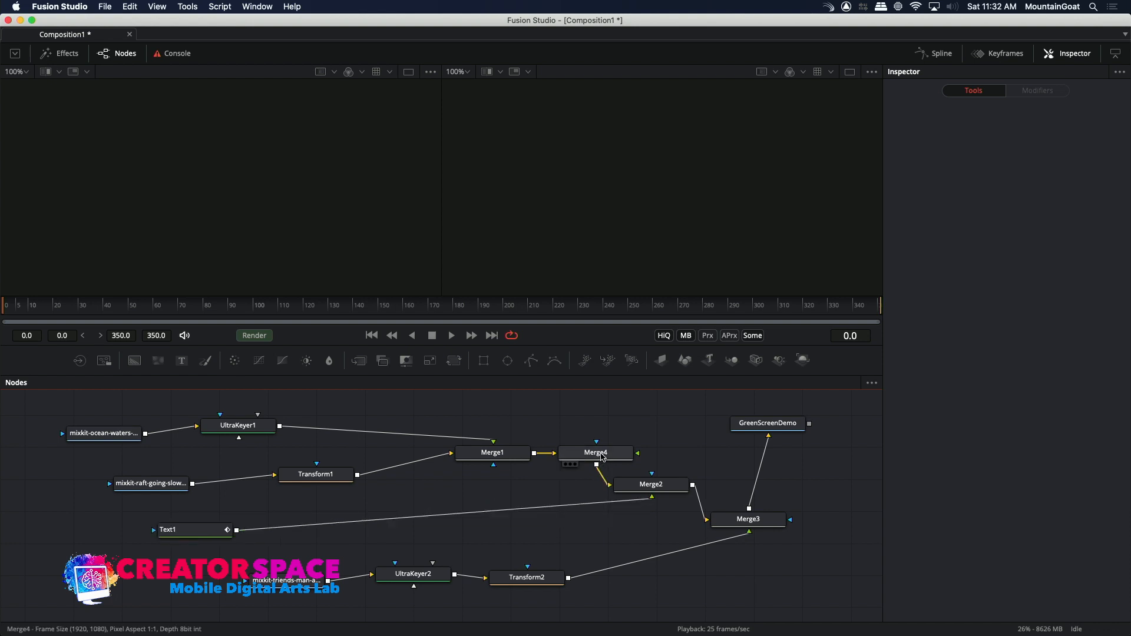
{"action": "left_click", "coordinate": [743, 435]}
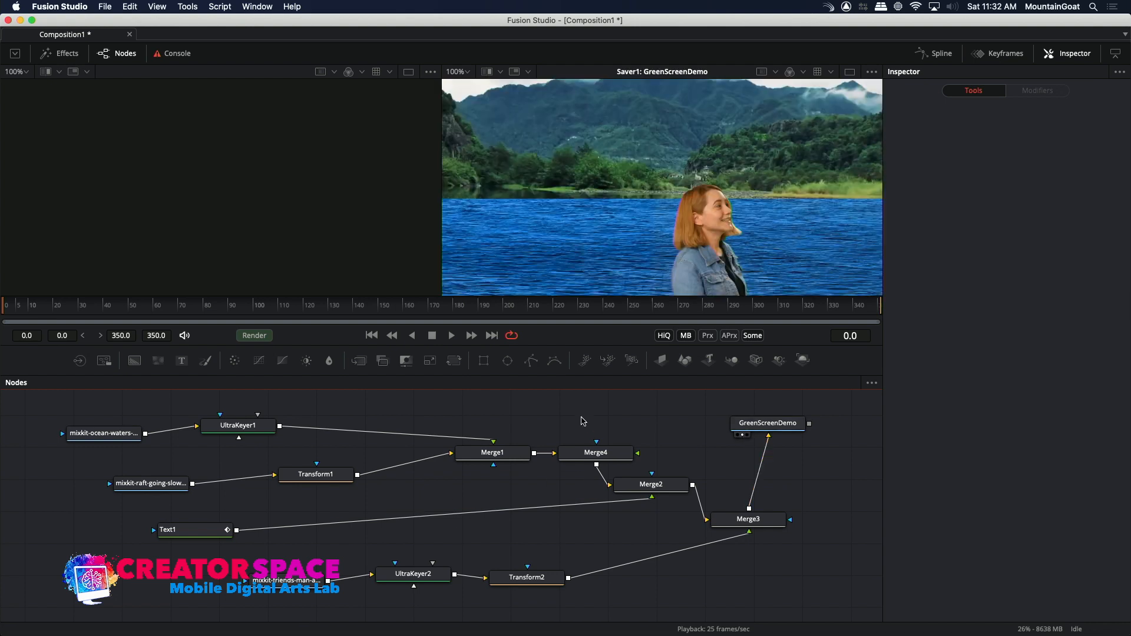
{"action": "left_click_drag", "start_coordinate": [527, 312], "coordinate": [376, 360]}
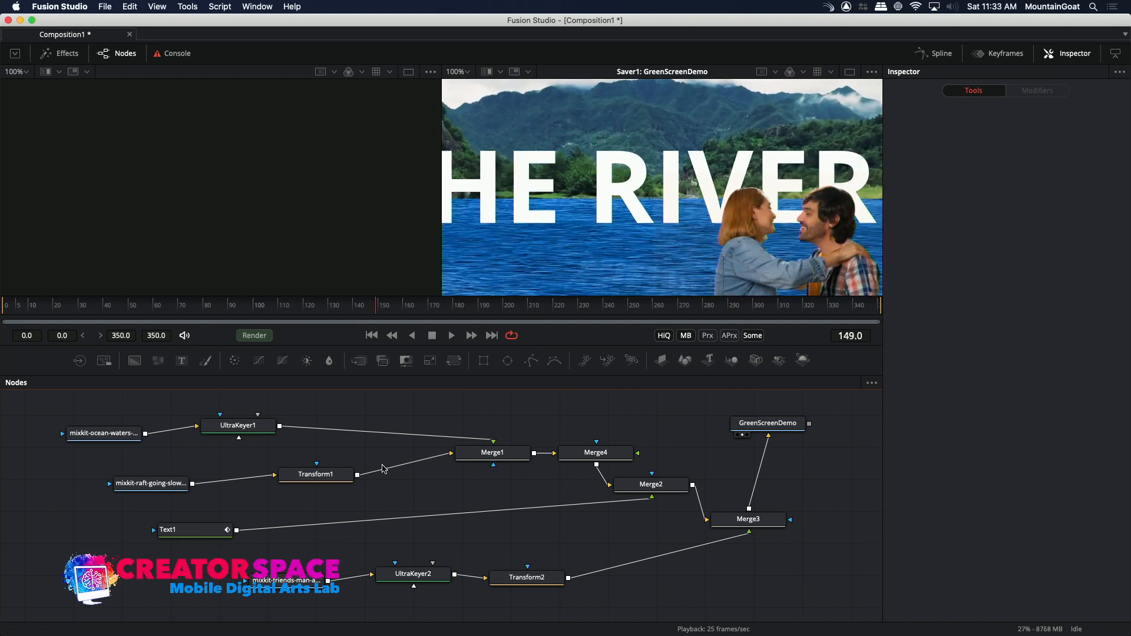
Raise Merge4 slightly above Merge1 and add an unconnected Loader with Space - 37677.mp4 from the Green Screen Sample Footage folder.
{"action": "left_click_drag", "start_coordinate": [588, 455], "coordinate": [594, 451]}
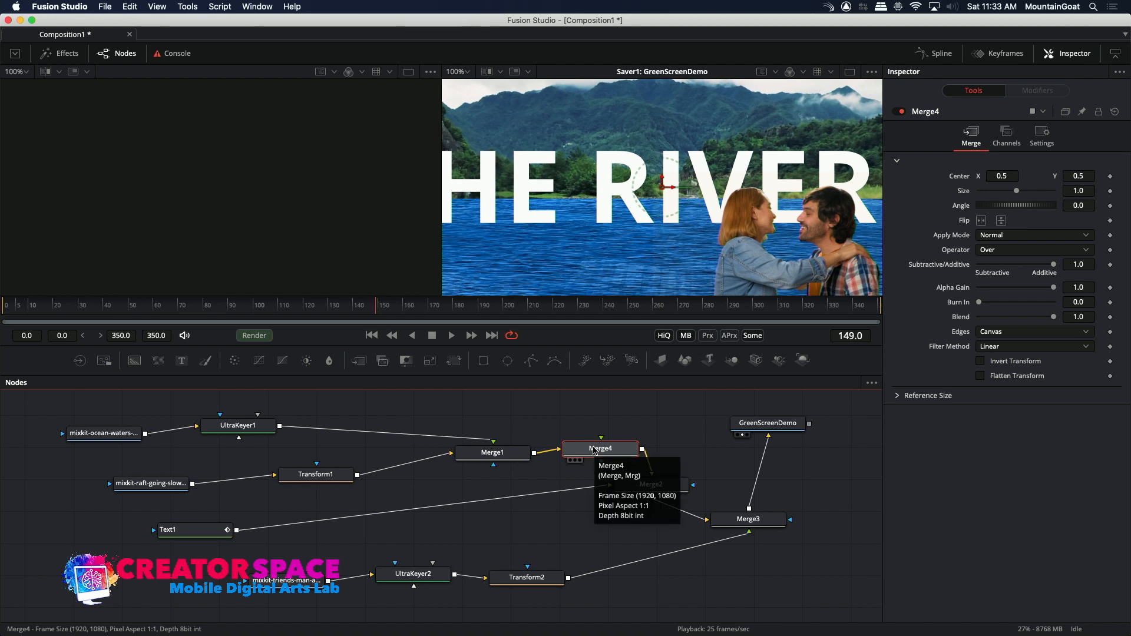
{"action": "left_click_drag", "start_coordinate": [598, 449], "coordinate": [601, 429]}
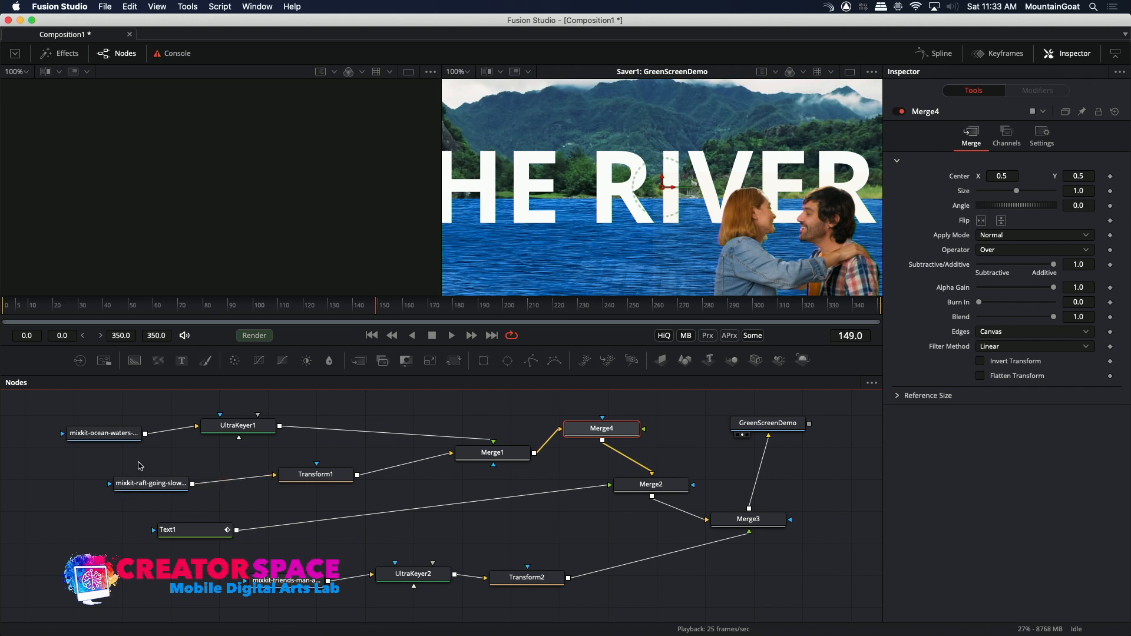
{"action": "left_click", "coordinate": [59, 482]}
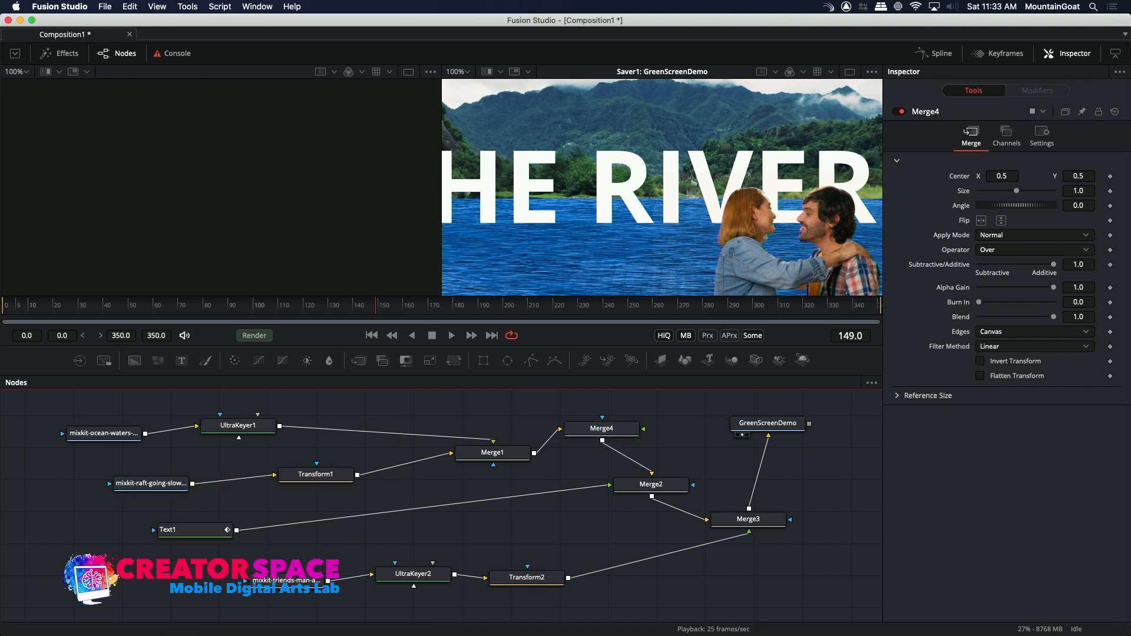
{"action": "left_click", "coordinate": [80, 361]}
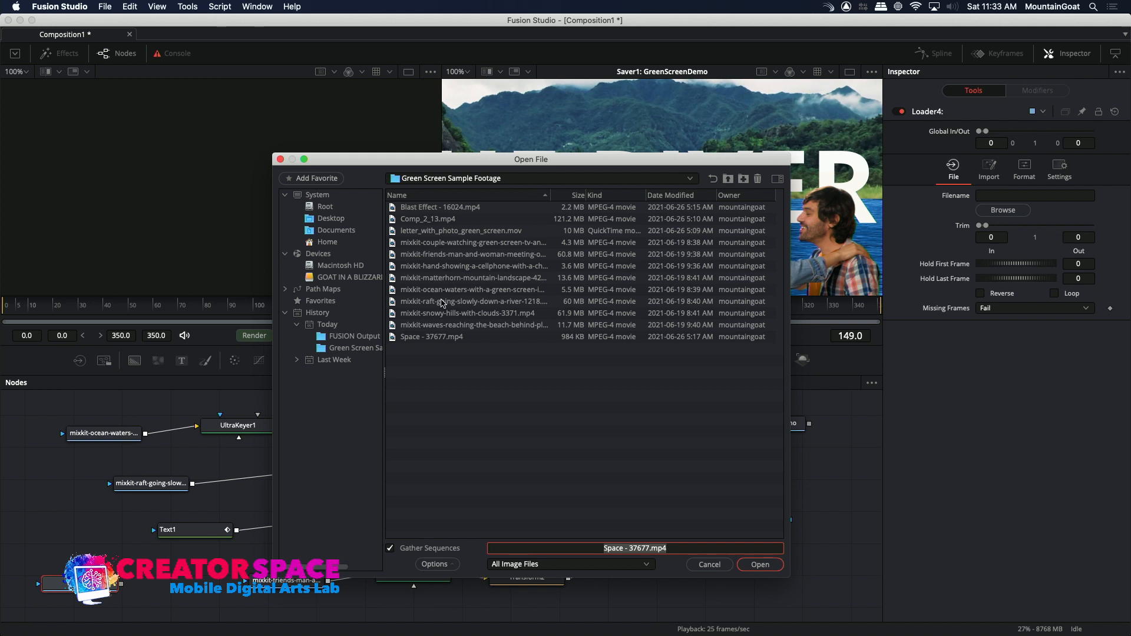
{"action": "left_click", "coordinate": [410, 333]}
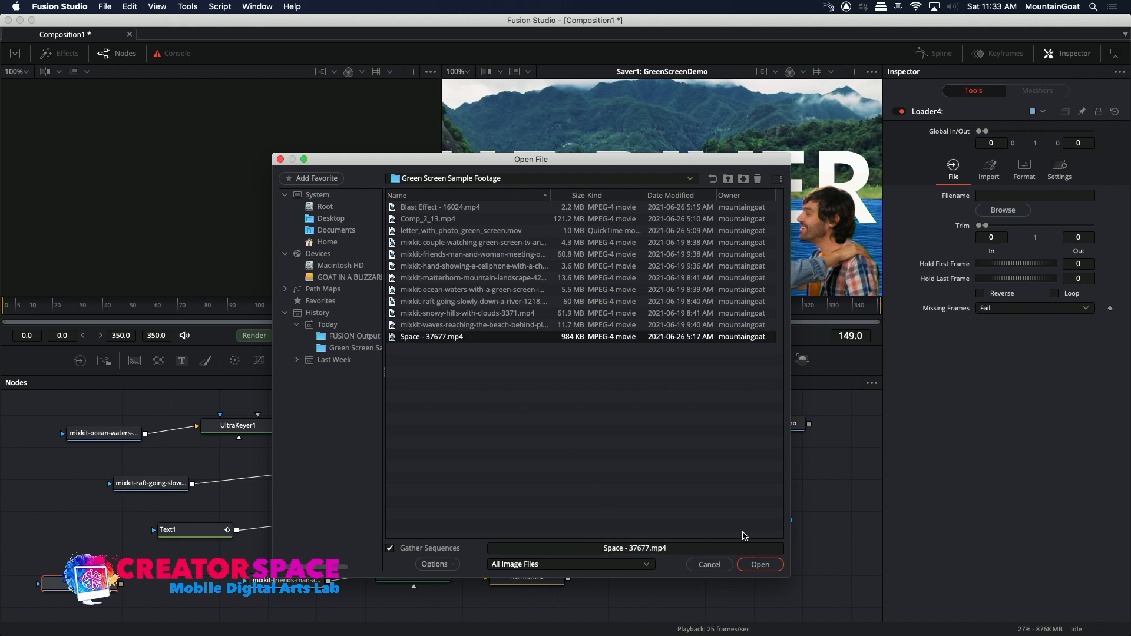
{"action": "left_click", "coordinate": [759, 564]}
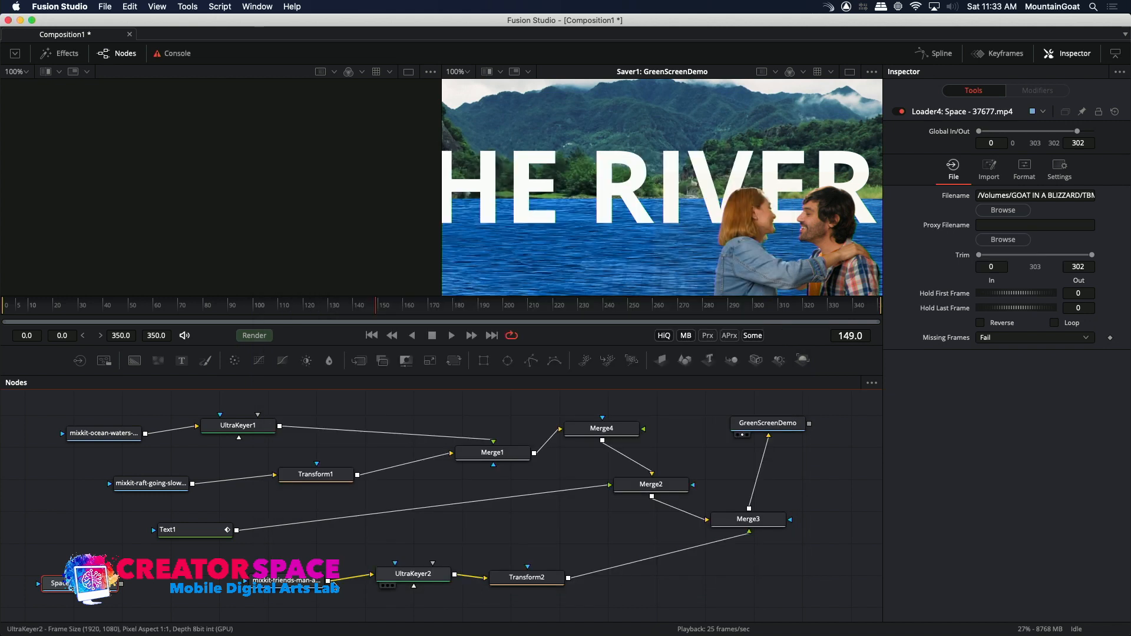
Connect the Space - 37677.mp4 Loader to Merge4's foreground input and place the Loader above the other source nodes.
{"action": "left_click_drag", "start_coordinate": [122, 583], "coordinate": [586, 433]}
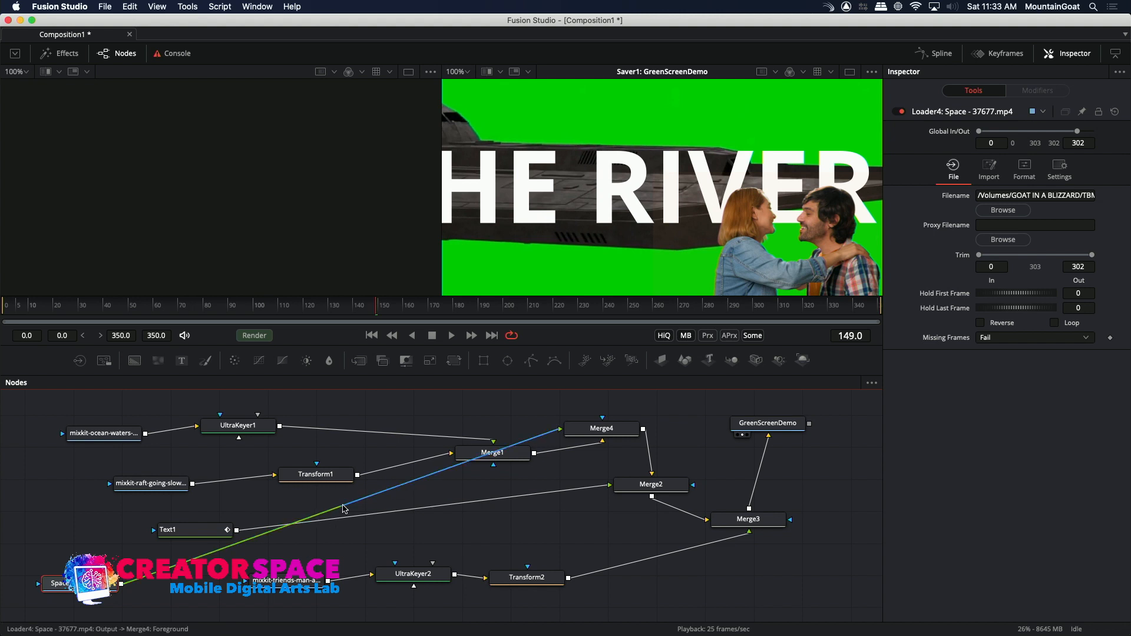
{"action": "left_click_drag", "start_coordinate": [88, 586], "coordinate": [531, 399]}
{"action": "left_click_drag", "start_coordinate": [798, 430], "coordinate": [829, 435]}
{"action": "left_click_drag", "start_coordinate": [538, 414], "coordinate": [414, 408]}
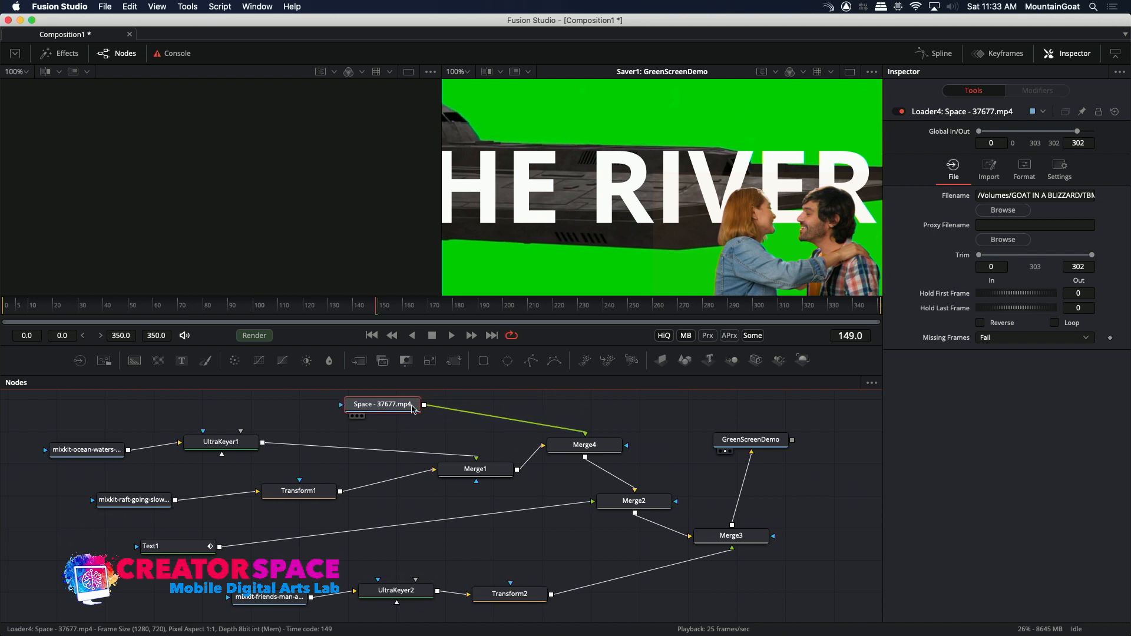
Insert an Ultra Keyer on the connection between the Space - 37677.mp4 Loader and Merge4.
{"action": "right_click", "coordinate": [505, 422]}
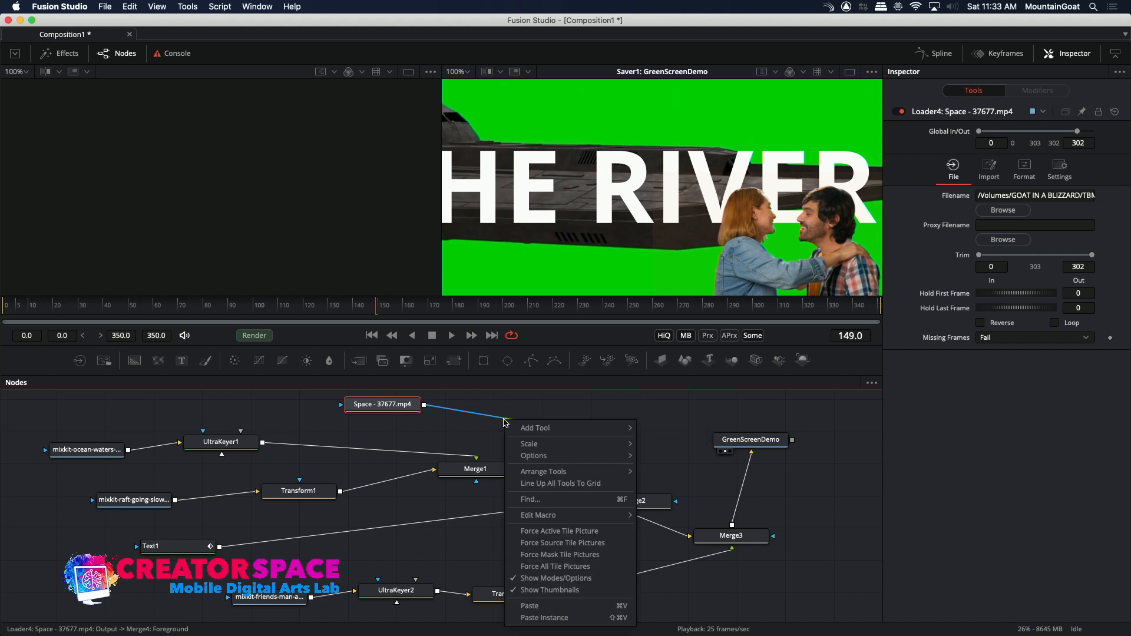
{"action": "mouse_move", "coordinate": [524, 435]}
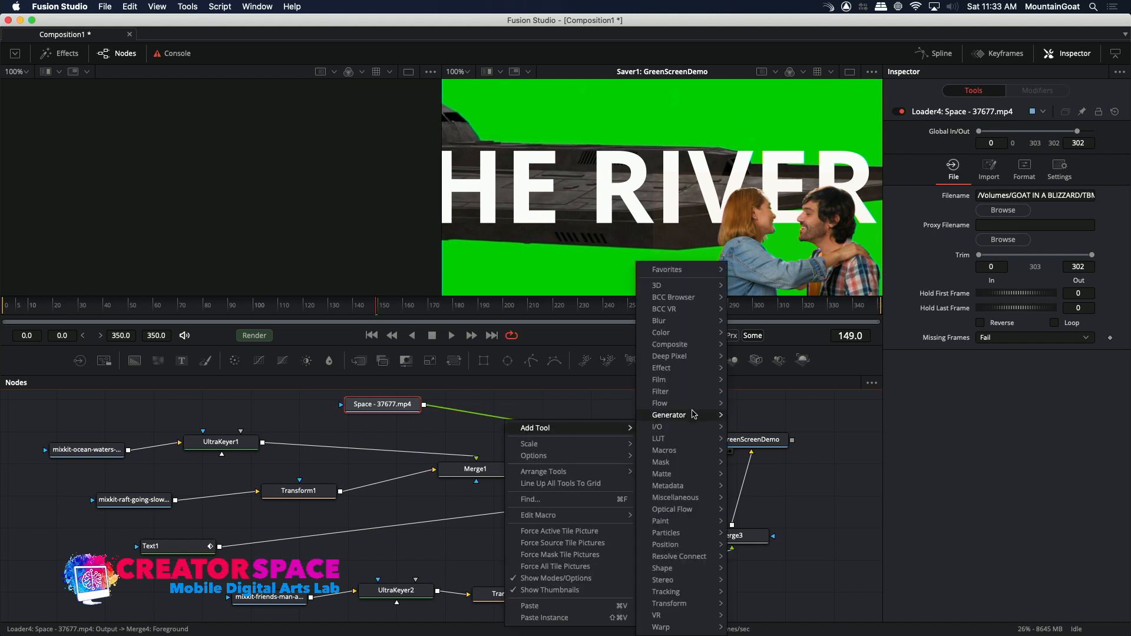
{"action": "mouse_move", "coordinate": [689, 347]}
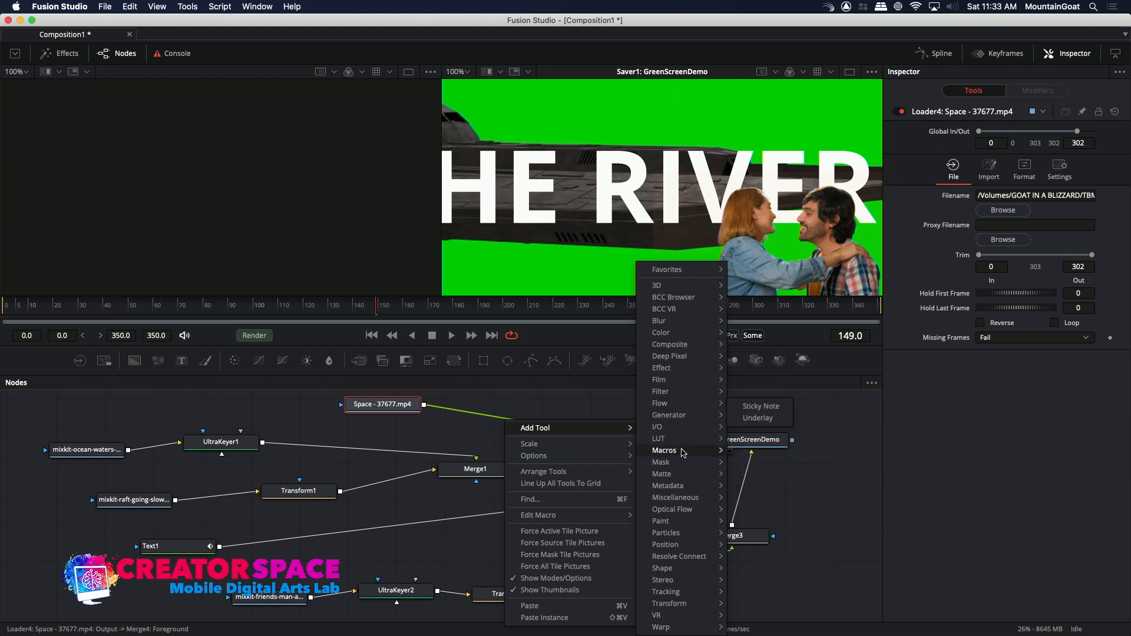
{"action": "mouse_move", "coordinate": [684, 475]}
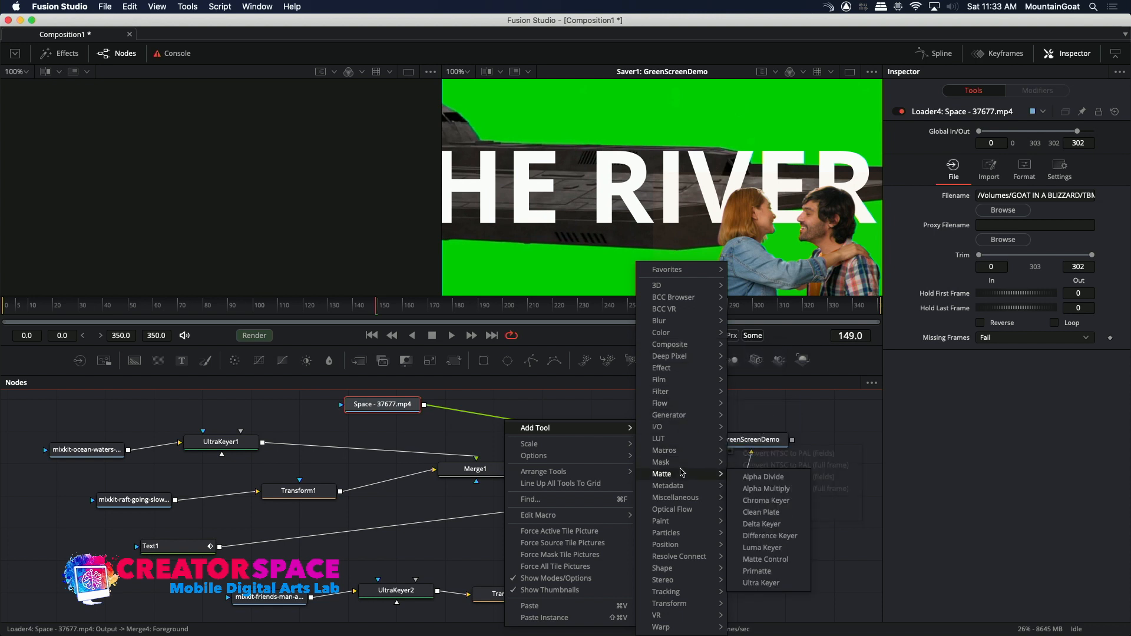
{"action": "left_click", "coordinate": [761, 582]}
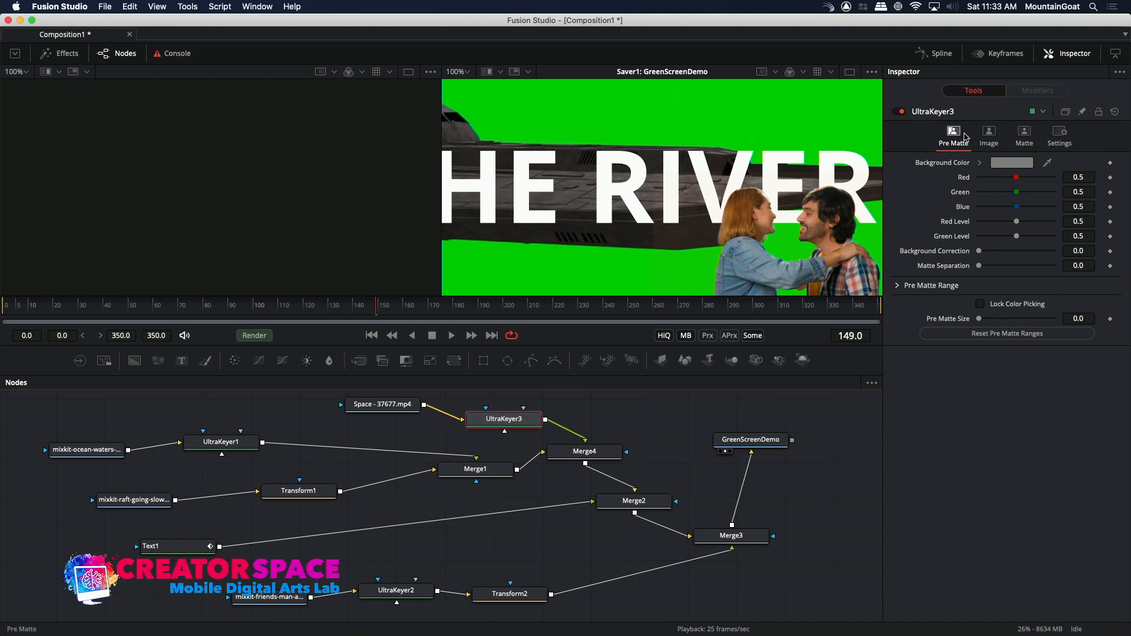
Set UltraKeyer3's background color to the green sampled from the space clip's backdrop.
{"action": "left_click", "coordinate": [1011, 164]}
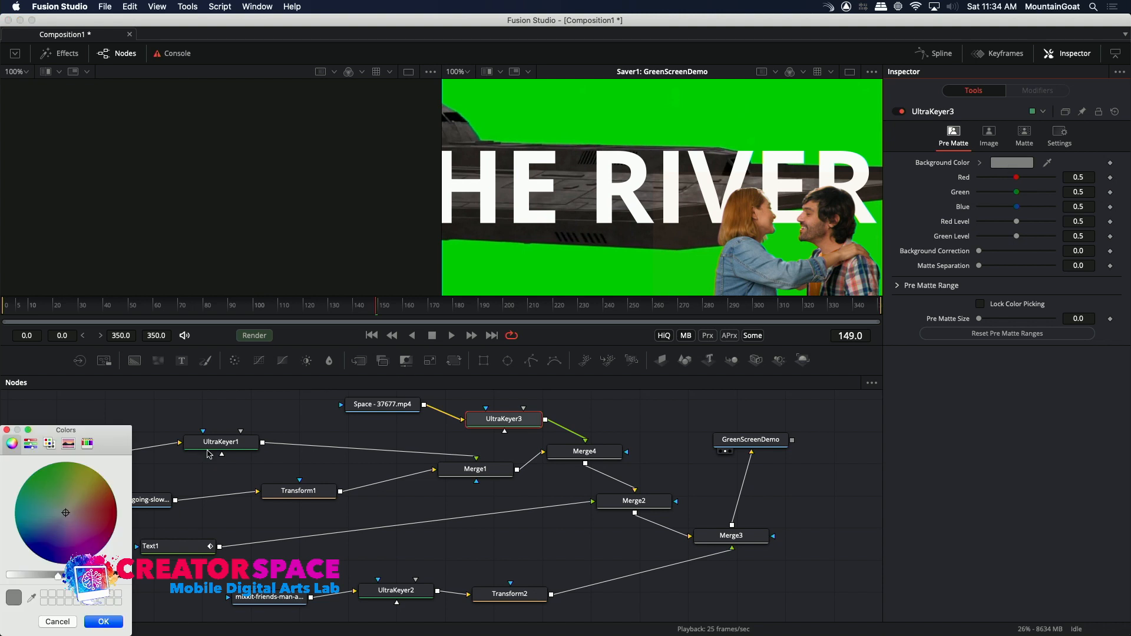
{"action": "left_click", "coordinate": [31, 597]}
{"action": "left_click", "coordinate": [589, 118]}
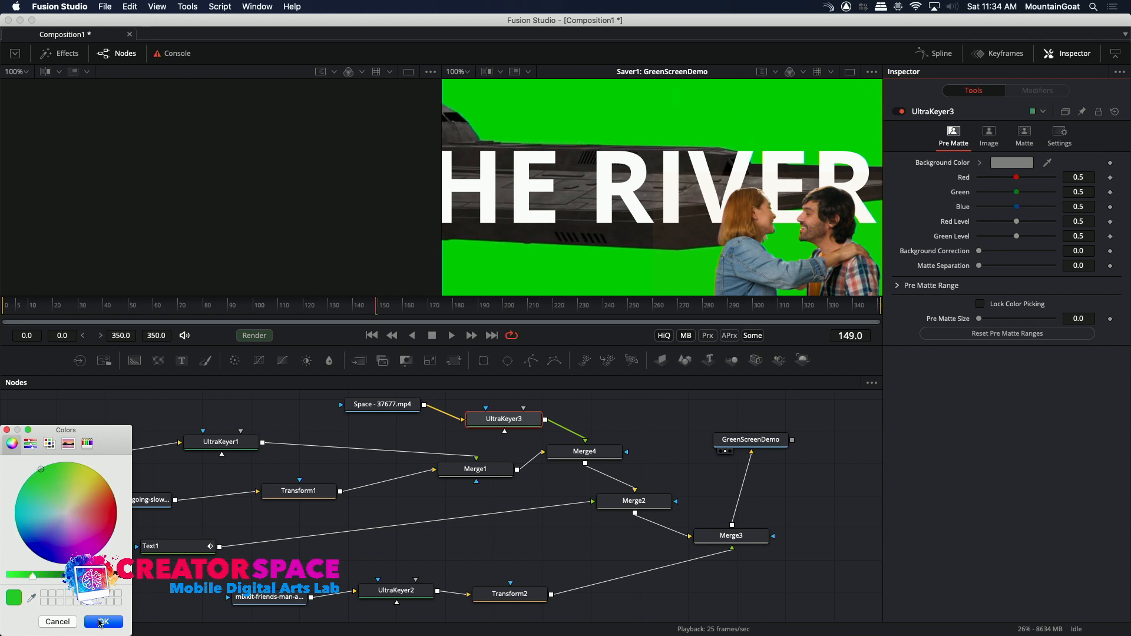
{"action": "left_click", "coordinate": [102, 622]}
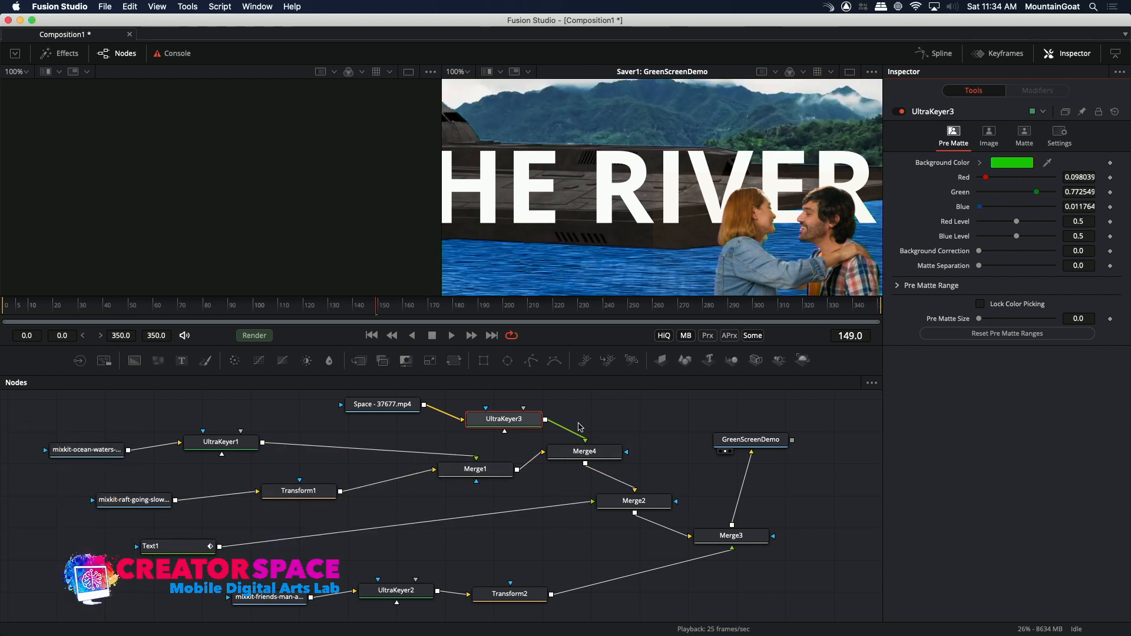
Insert a Transform node between UltraKeyer3 and Merge4, making room in the node layout, and set its size to 0.23.
{"action": "left_click_drag", "start_coordinate": [398, 411], "coordinate": [346, 409]}
{"action": "left_click_drag", "start_coordinate": [519, 420], "coordinate": [463, 407]}
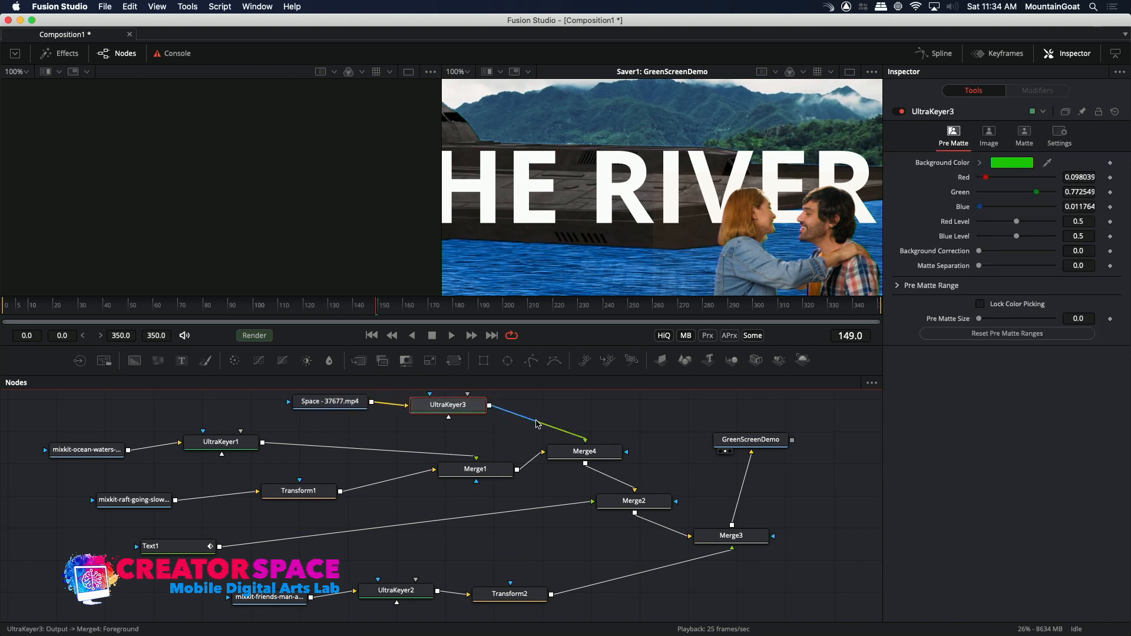
{"action": "right_click", "coordinate": [537, 424]}
{"action": "mouse_move", "coordinate": [567, 430]}
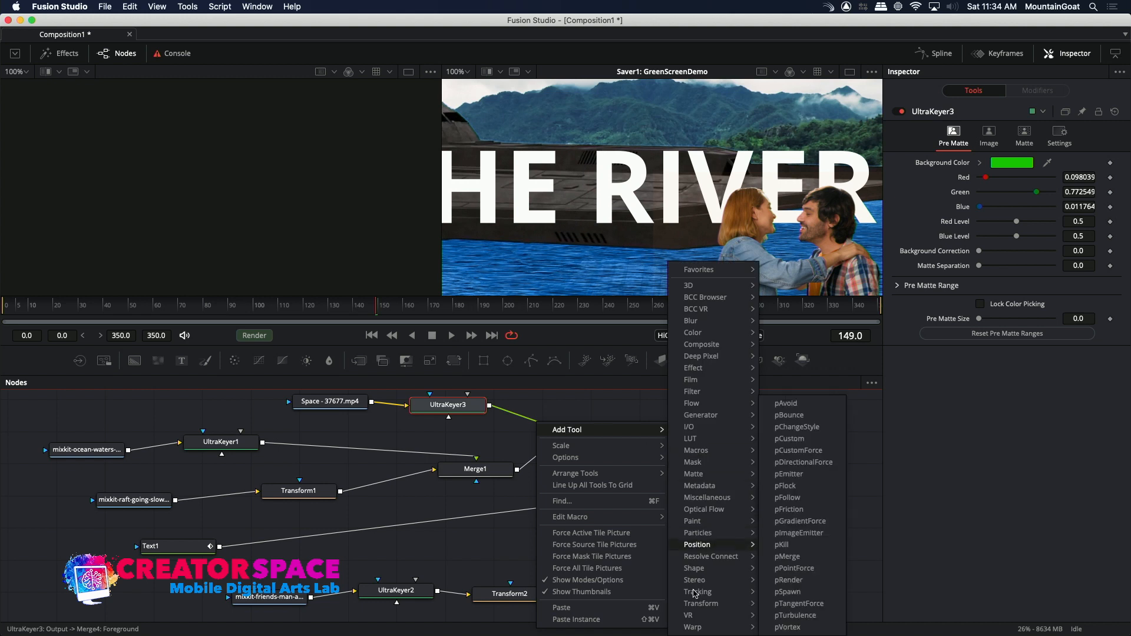
{"action": "mouse_move", "coordinate": [695, 606]}
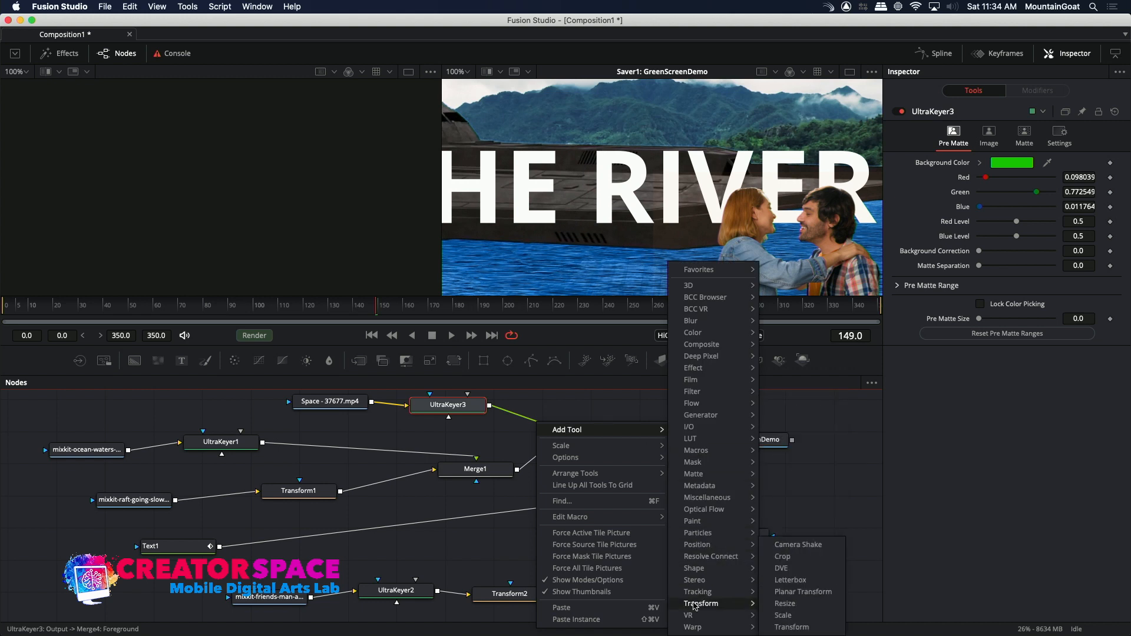
{"action": "left_click", "coordinate": [791, 628]}
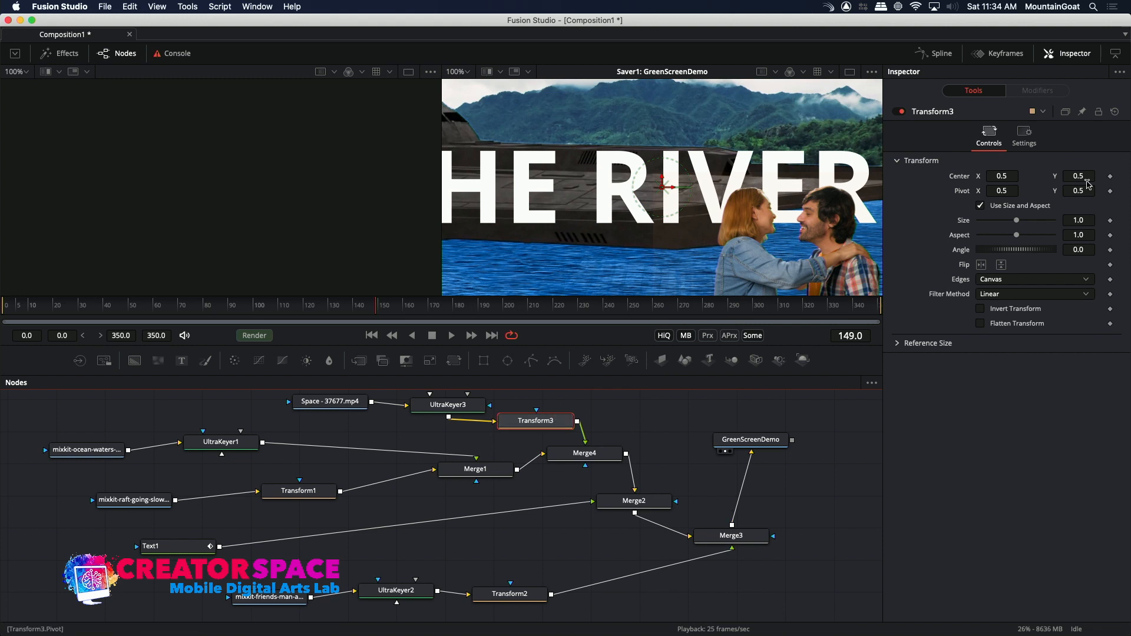
{"action": "left_click_drag", "start_coordinate": [1018, 223], "coordinate": [989, 222]}
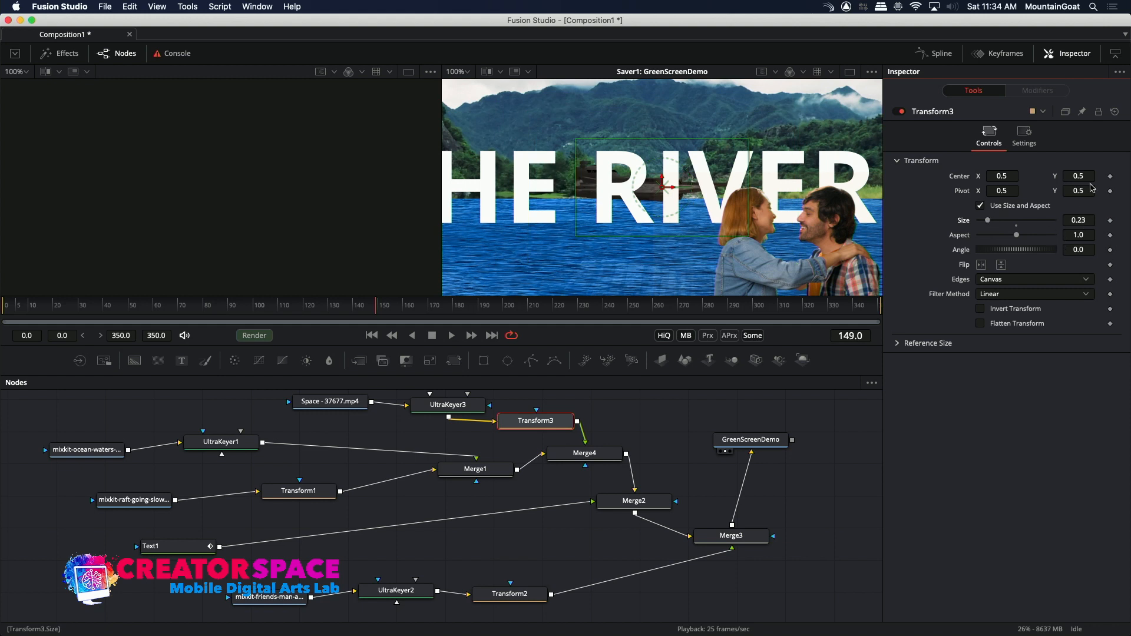
Play the composition from frame 0 to check the scaled spaceship, and scrub back to frame 119.
{"action": "left_click", "coordinate": [3, 312]}
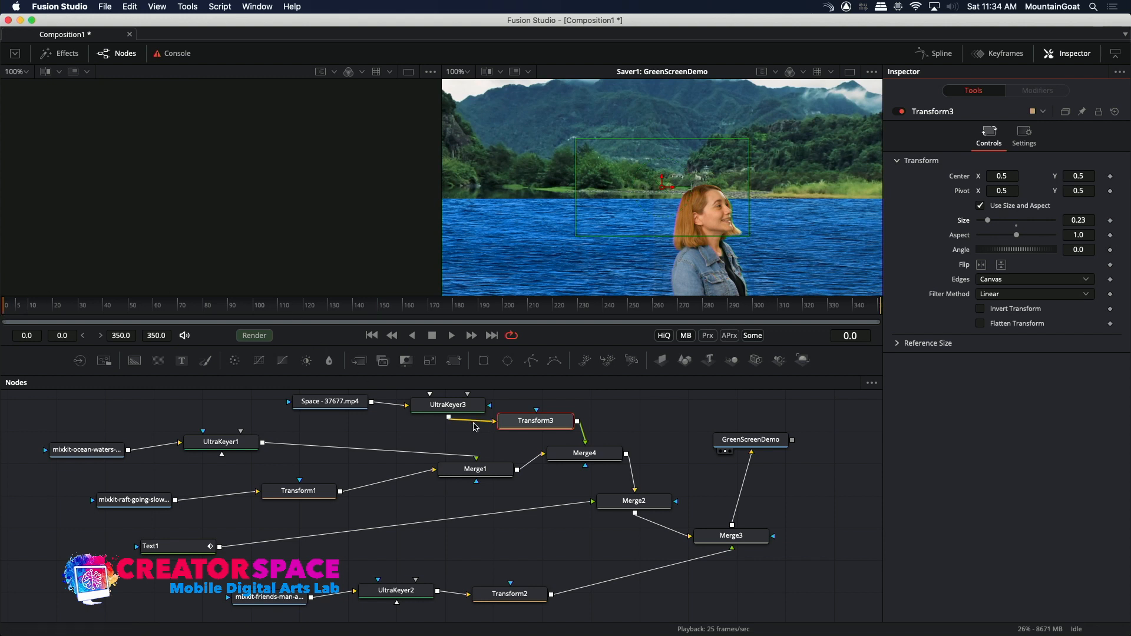
{"action": "left_click_drag", "start_coordinate": [337, 403], "coordinate": [321, 402]}
{"action": "key", "text": "space"}
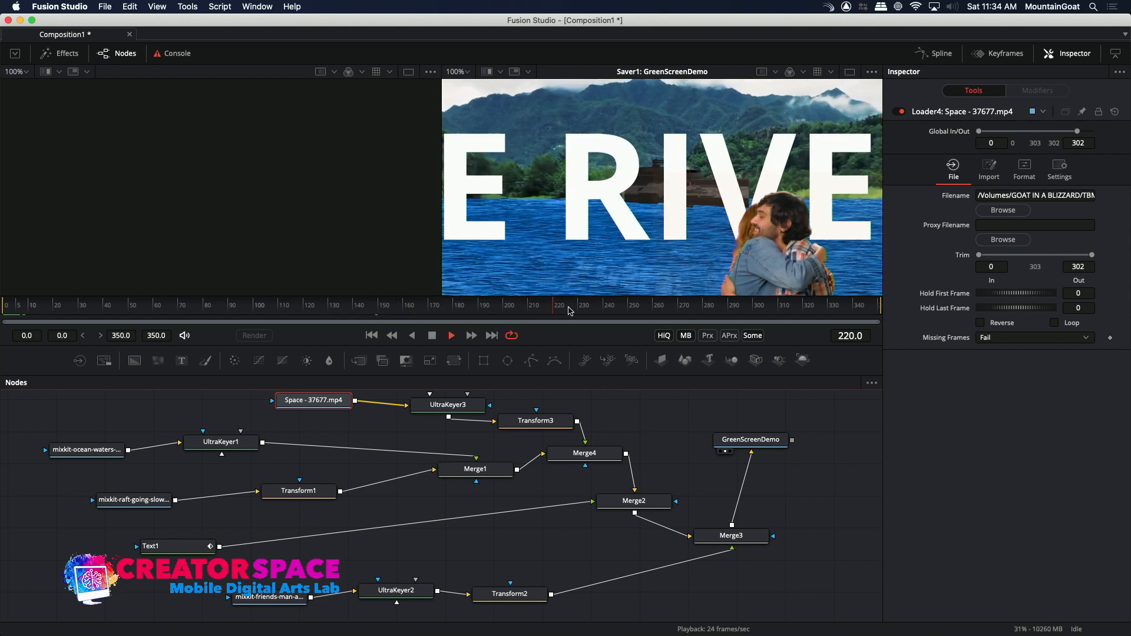
{"action": "left_click_drag", "start_coordinate": [538, 311], "coordinate": [302, 309]}
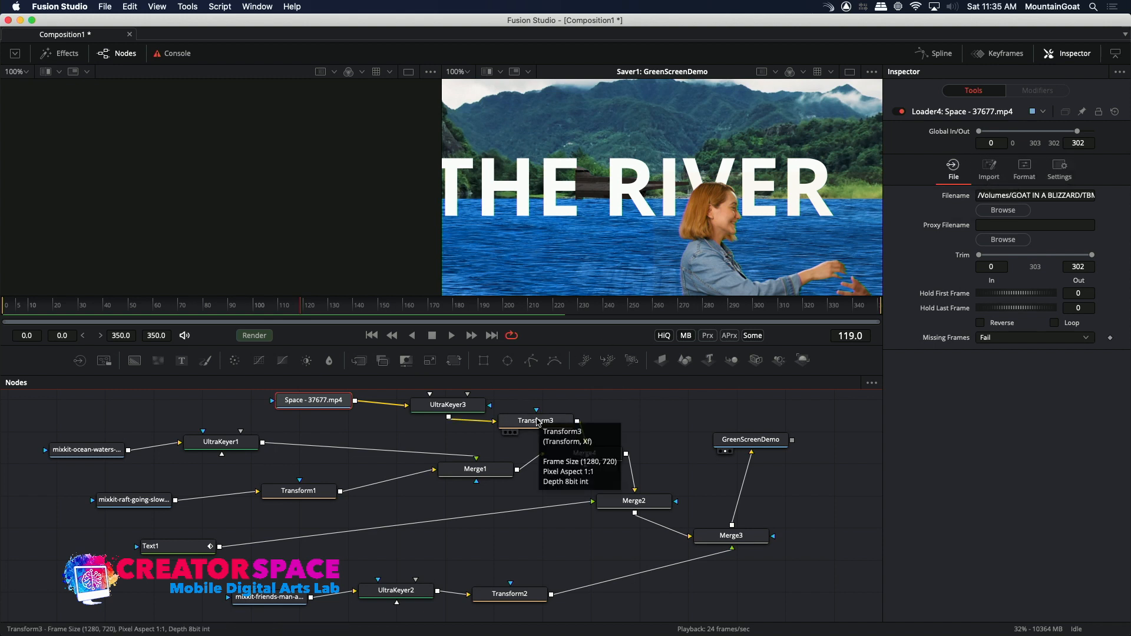
Move the spaceship into the sky by setting Transform3's center to X 0.378 and Y 0.692.
{"action": "left_click", "coordinate": [536, 420]}
{"action": "left_click_drag", "start_coordinate": [1080, 173], "coordinate": [1101, 172]}
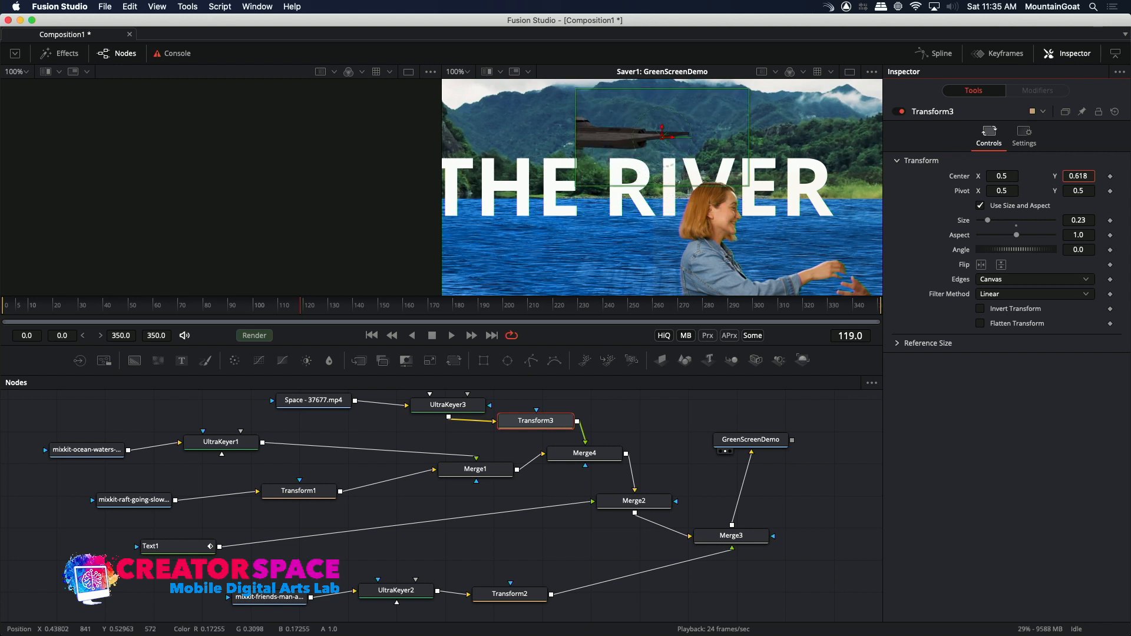
{"action": "left_click_drag", "start_coordinate": [1007, 171], "coordinate": [989, 172]}
{"action": "left_click_drag", "start_coordinate": [1081, 175], "coordinate": [1090, 175]}
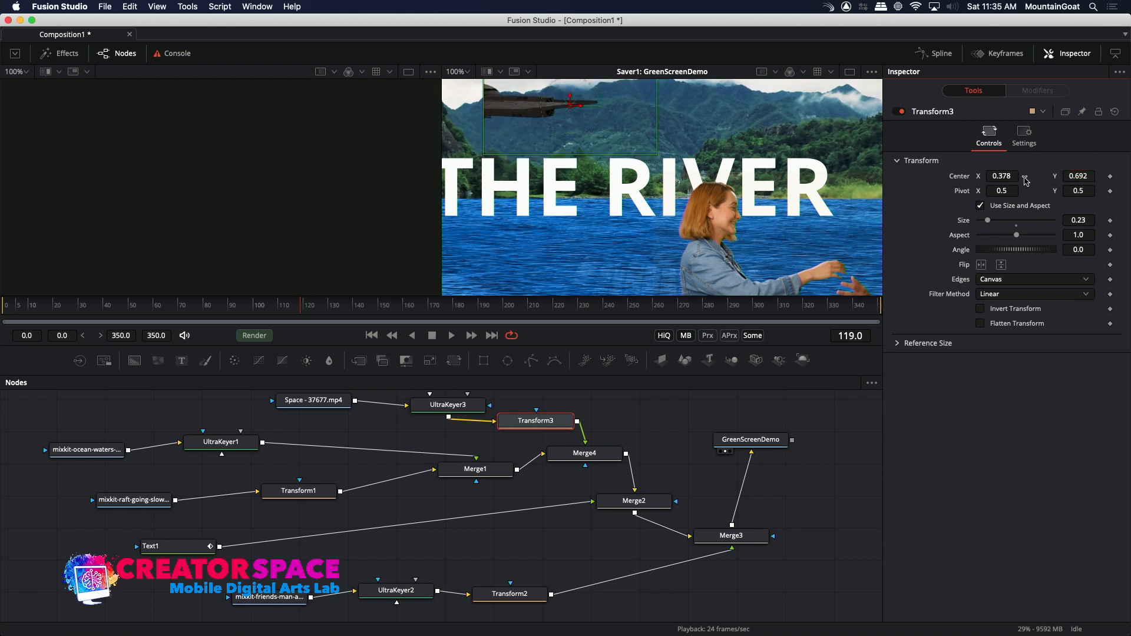
Reposition and resize the spaceship by setting Transform3's center to X 0.284 and Y 0.676 and its size to 0.216.
{"action": "left_click_drag", "start_coordinate": [996, 173], "coordinate": [977, 173]}
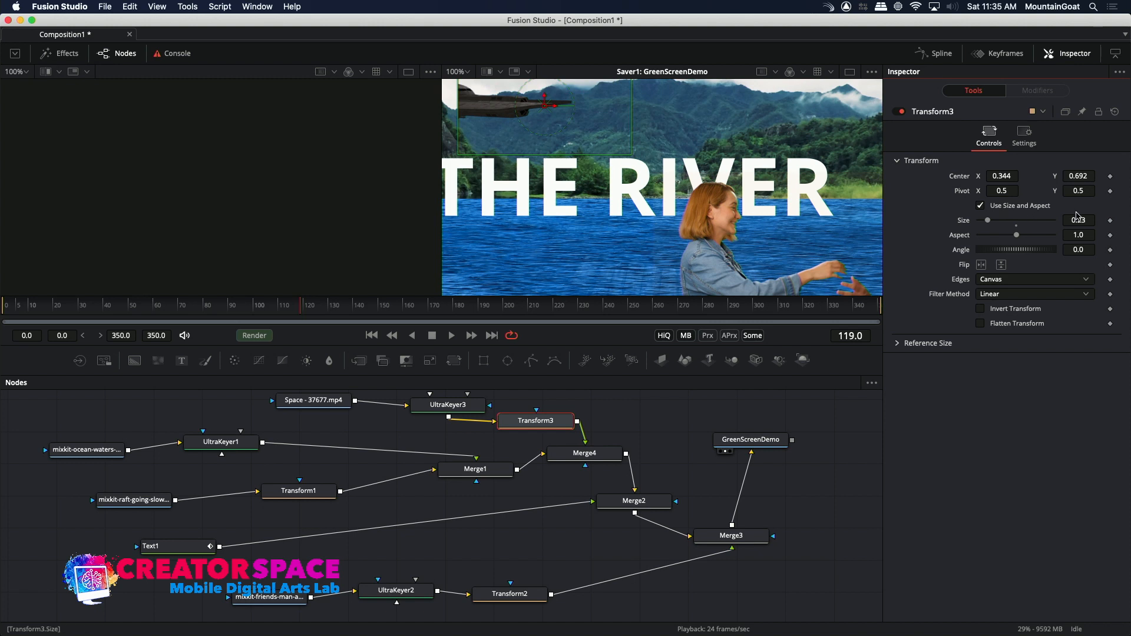
{"action": "left_click_drag", "start_coordinate": [989, 222], "coordinate": [984, 221]}
{"action": "left_click_drag", "start_coordinate": [1084, 174], "coordinate": [1077, 174]}
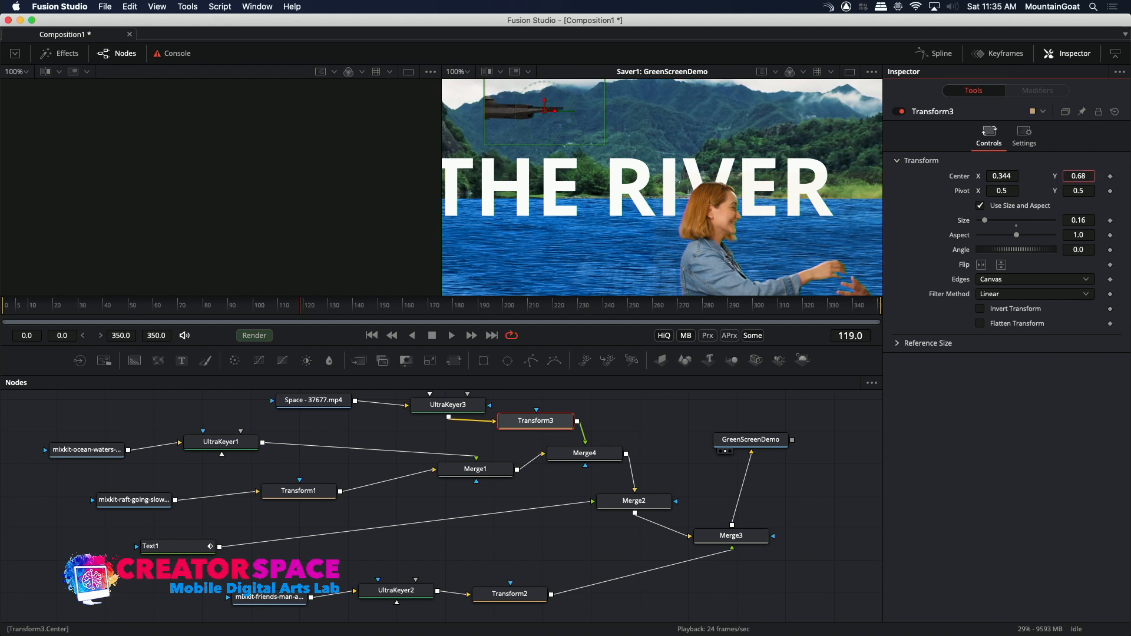
{"action": "left_click_drag", "start_coordinate": [999, 174], "coordinate": [964, 174]}
{"action": "left_click_drag", "start_coordinate": [1085, 179], "coordinate": [1110, 178]}
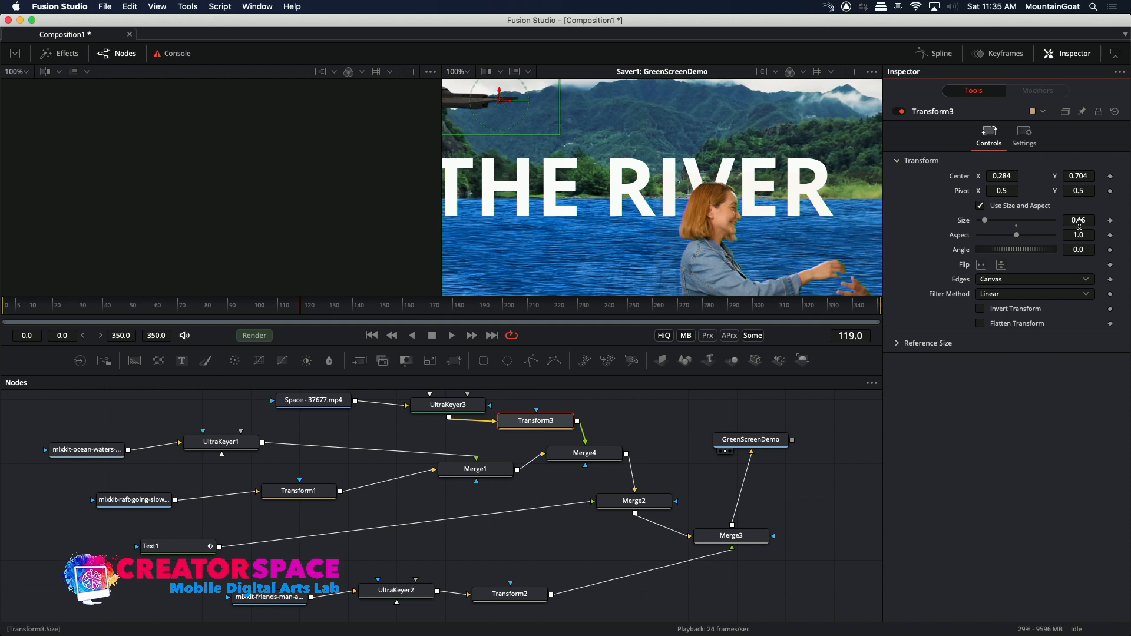
{"action": "left_click_drag", "start_coordinate": [1077, 223], "coordinate": [1081, 226]}
{"action": "left_click_drag", "start_coordinate": [1083, 171], "coordinate": [1076, 171]}
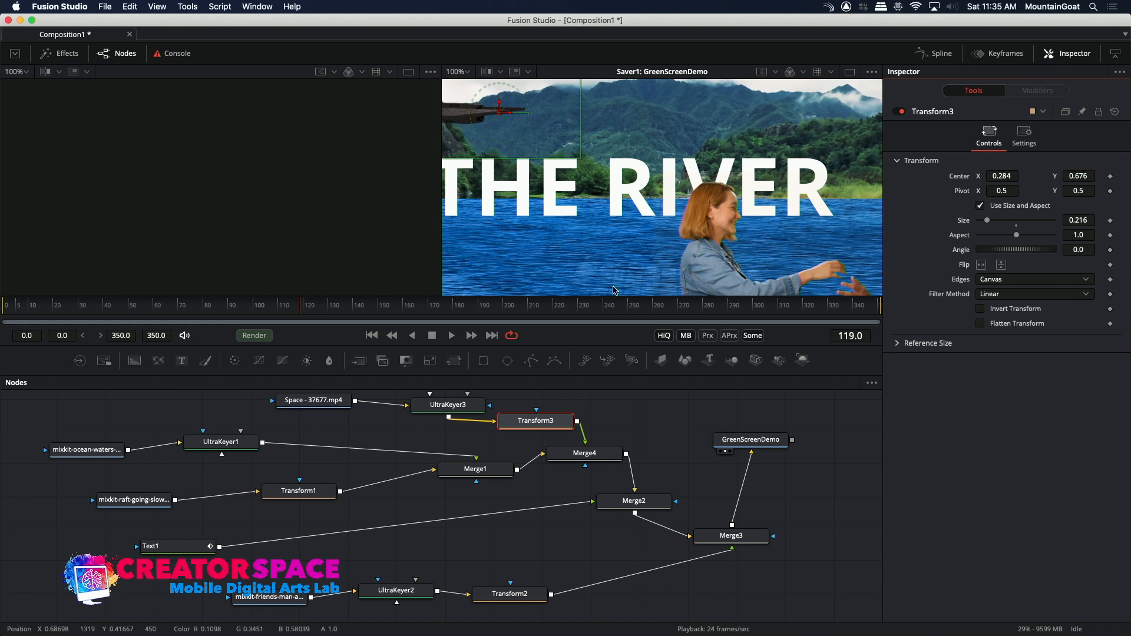
Play the composition from near its start to check the repositioned spaceship, and stop at frame 326.
{"action": "left_click", "coordinate": [18, 306]}
{"action": "key", "text": "space"}
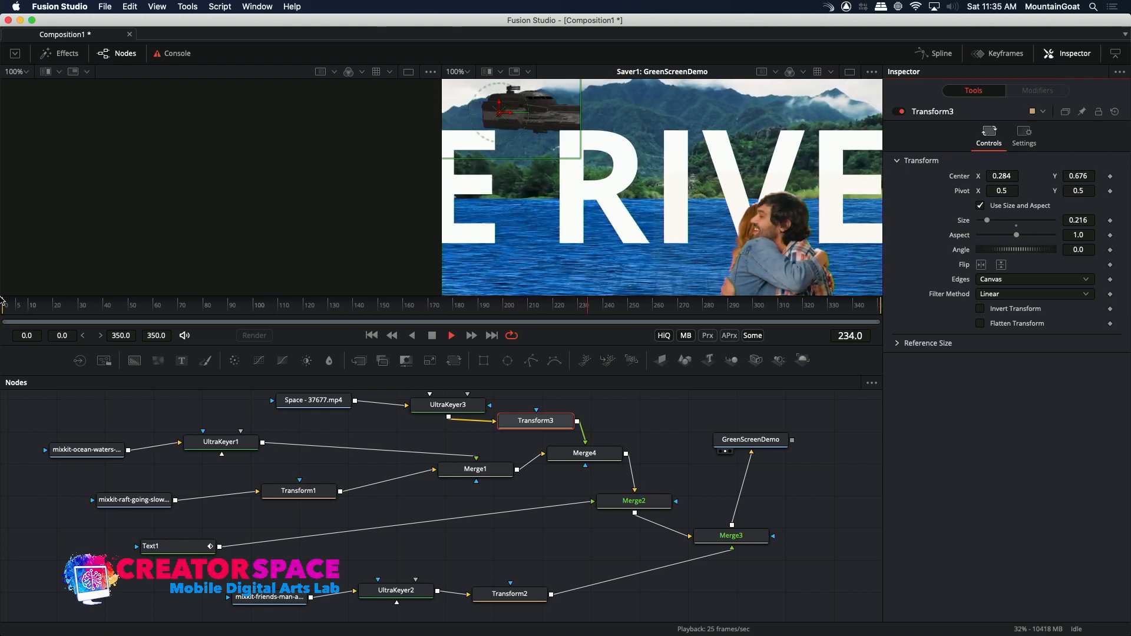
{"action": "key", "text": "space"}
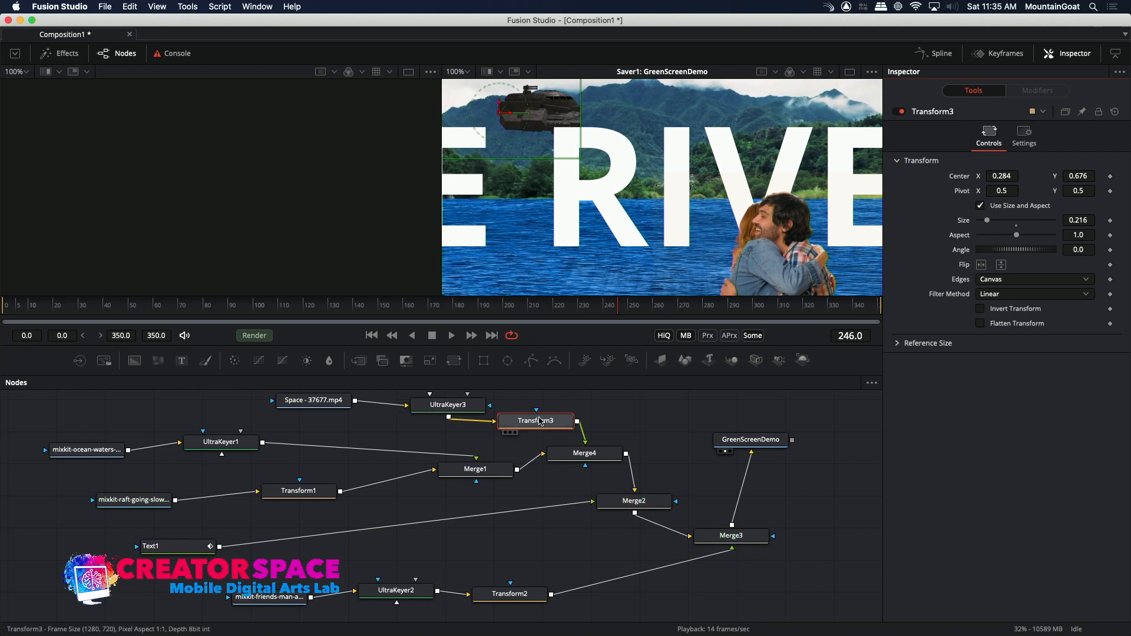
{"action": "key", "text": "space"}
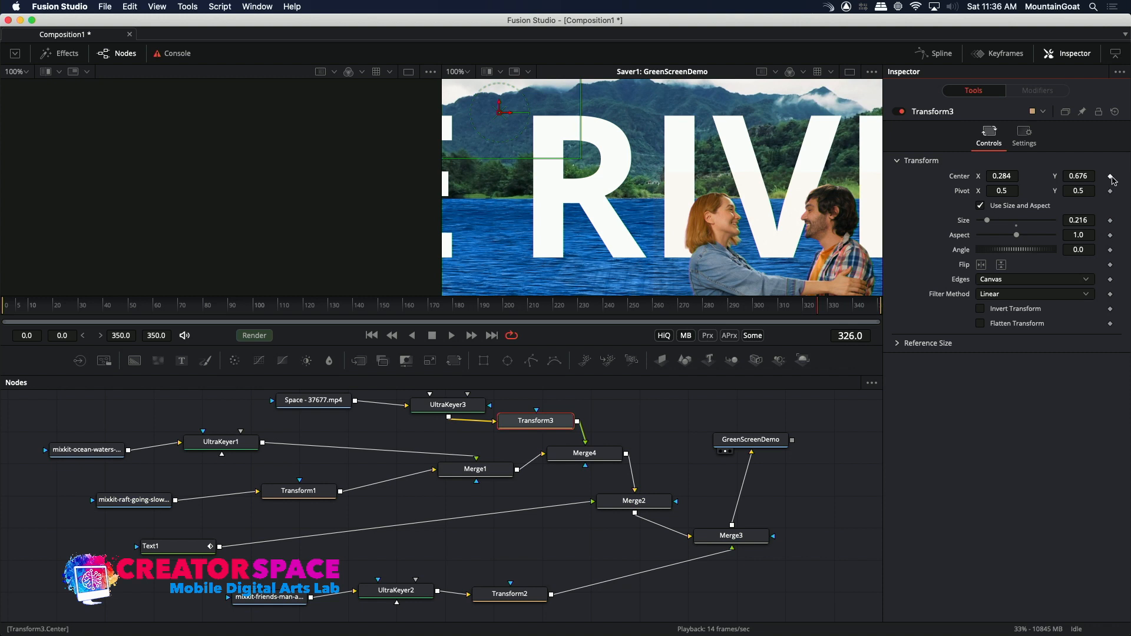
Keyframe Transform3's center at frames 326 and 0, and return to frame 326.
{"action": "left_click", "coordinate": [1110, 176]}
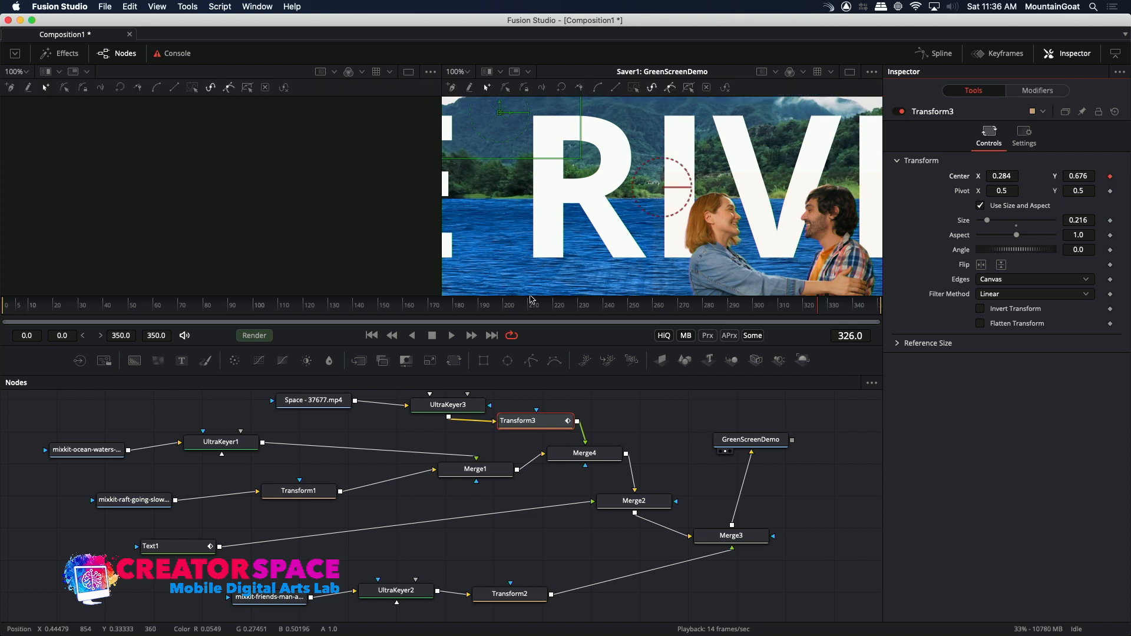
{"action": "left_click", "coordinate": [21, 304]}
{"action": "left_click", "coordinate": [2, 304]}
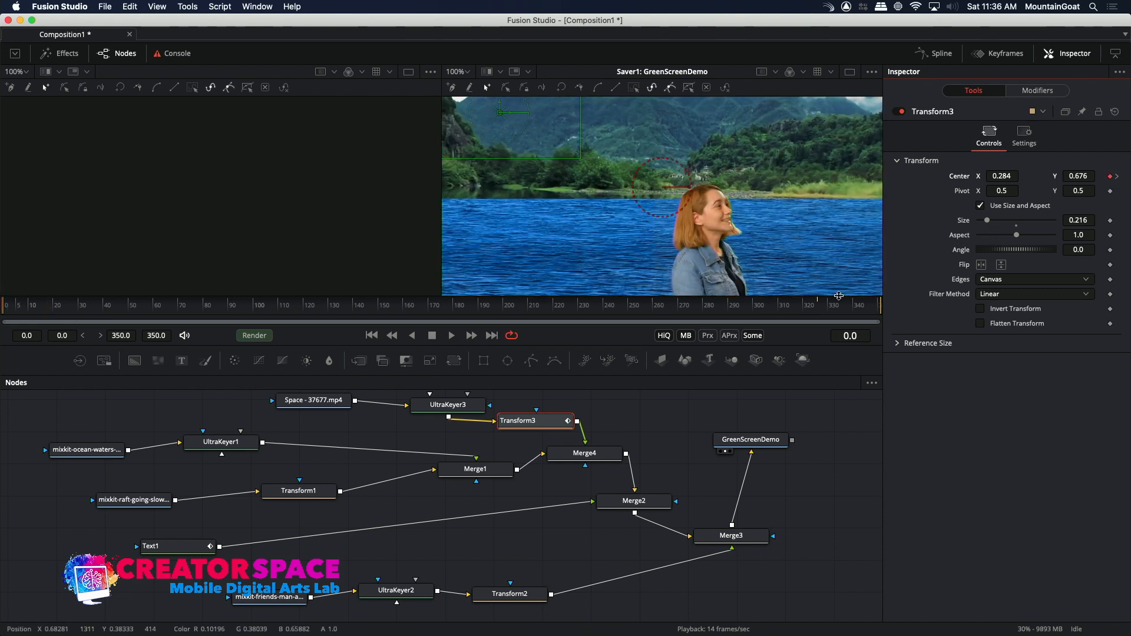
{"action": "left_click", "coordinate": [818, 306]}
{"action": "left_click", "coordinate": [820, 310]}
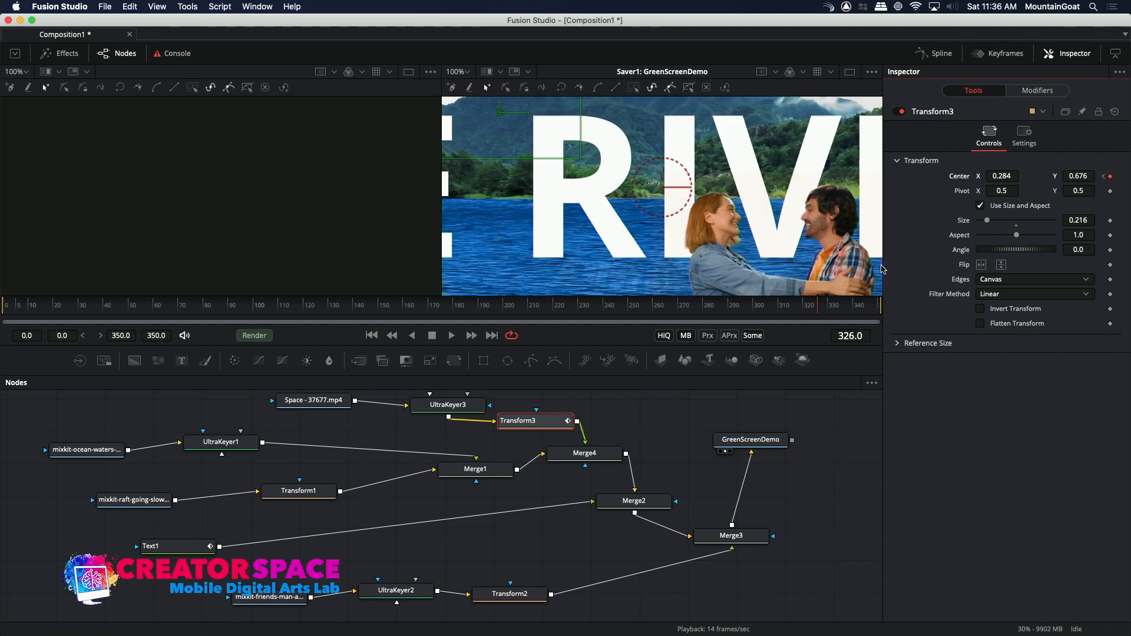
Animate the spaceship across the sky by moving Transform3's center at frame 326 toward the right edge of the picture and slightly lower.
{"action": "double_click", "coordinate": [1076, 176]}
{"action": "type", "text": "0.713"}
{"action": "left_click_drag", "start_coordinate": [1066, 174], "coordinate": [1002, 176]}
Play the composition from frame 0 to check the spaceship's flight across the sky, and stop at frame 310.
{"action": "left_click_drag", "start_coordinate": [451, 307], "coordinate": [3, 307]}
{"action": "key", "text": "space"}
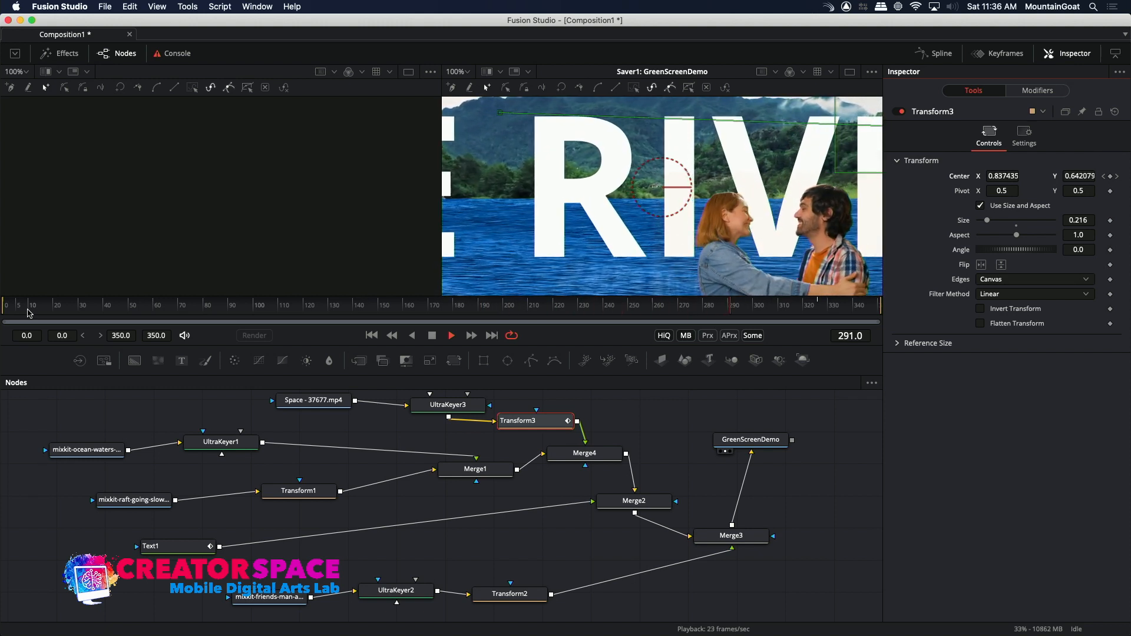
{"action": "key", "text": "space"}
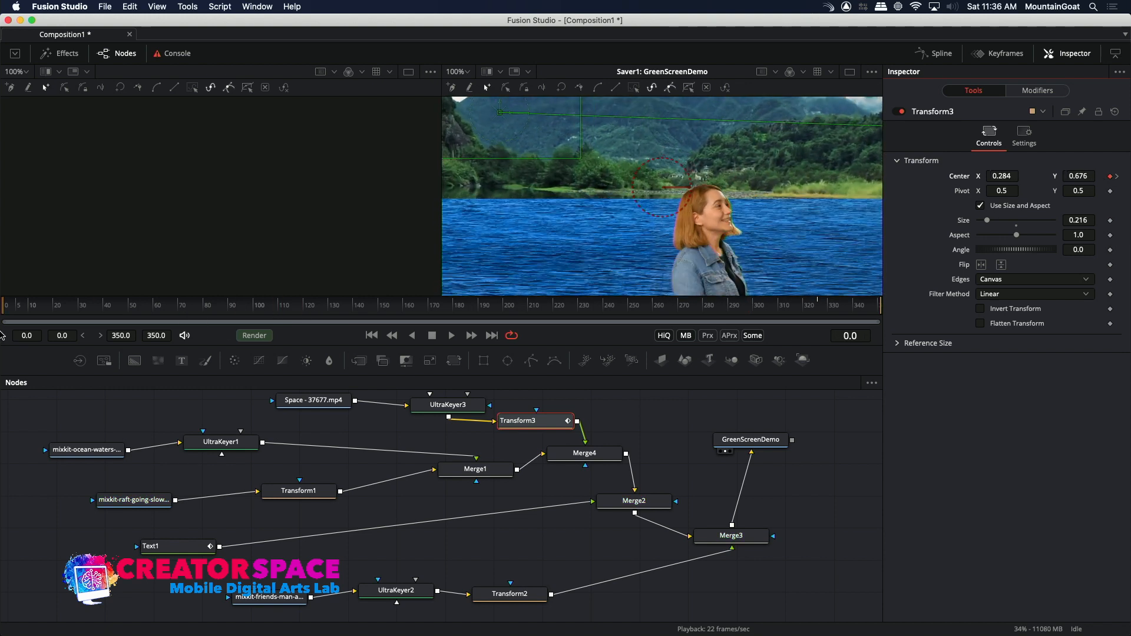
{"action": "key", "text": "space"}
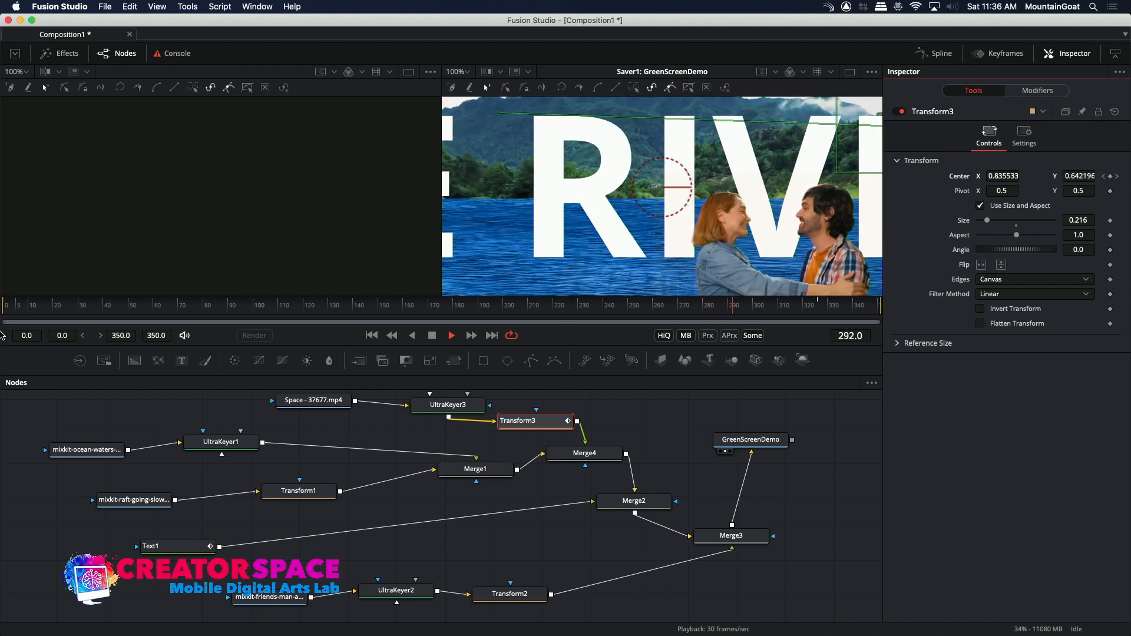
{"action": "key", "text": "space"}
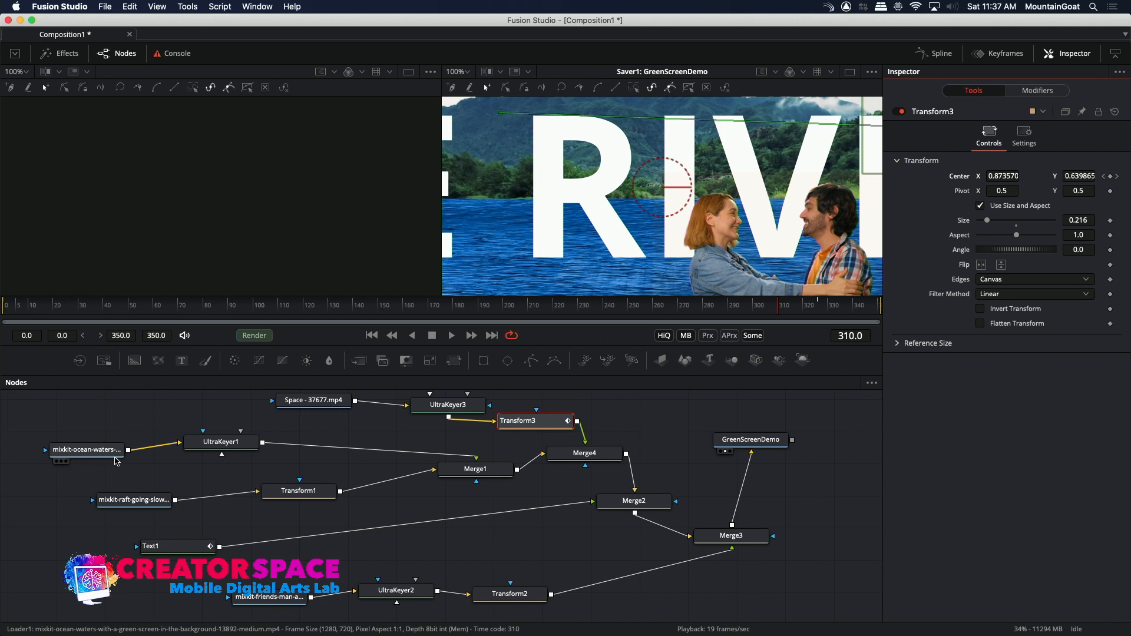
{"action": "mouse_move", "coordinate": [116, 462]}
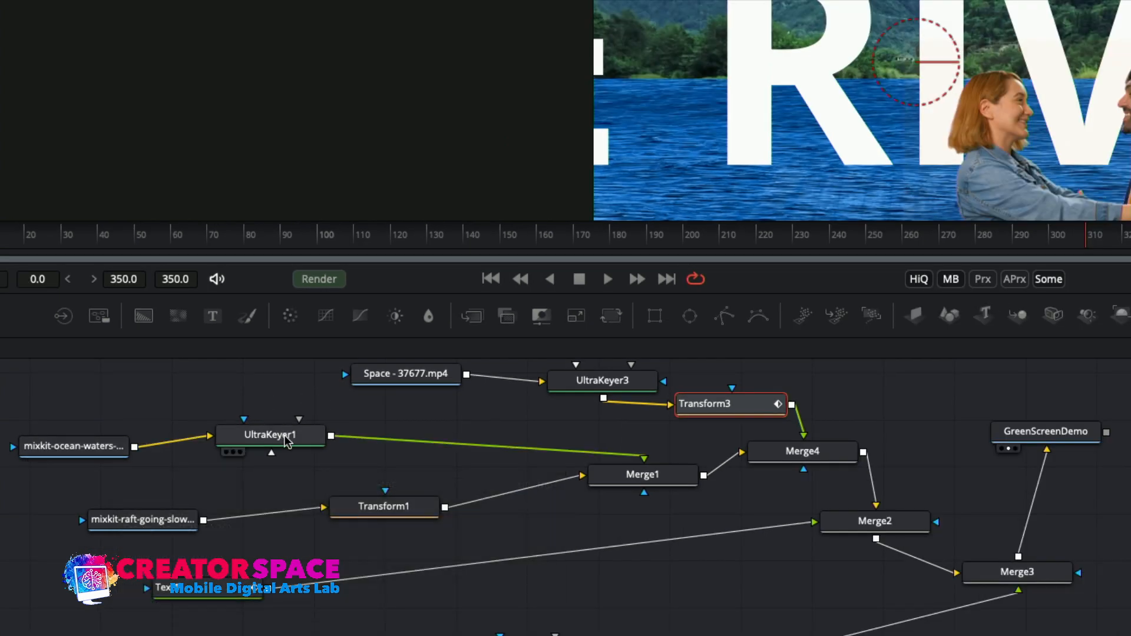
{"action": "mouse_move", "coordinate": [429, 448]}
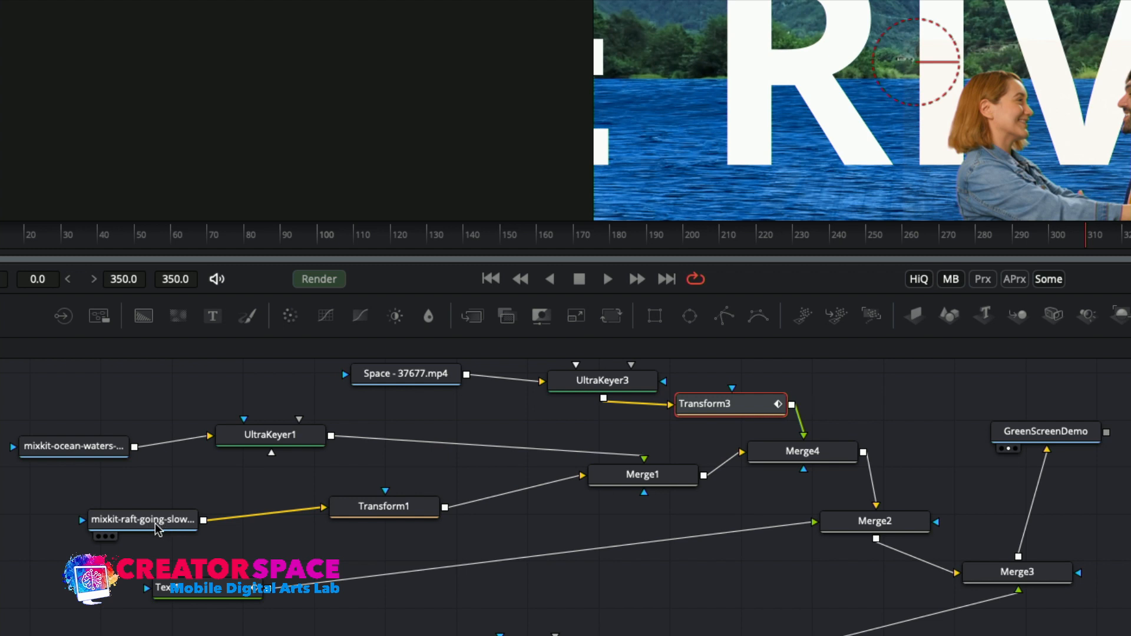
{"action": "mouse_move", "coordinate": [157, 525]}
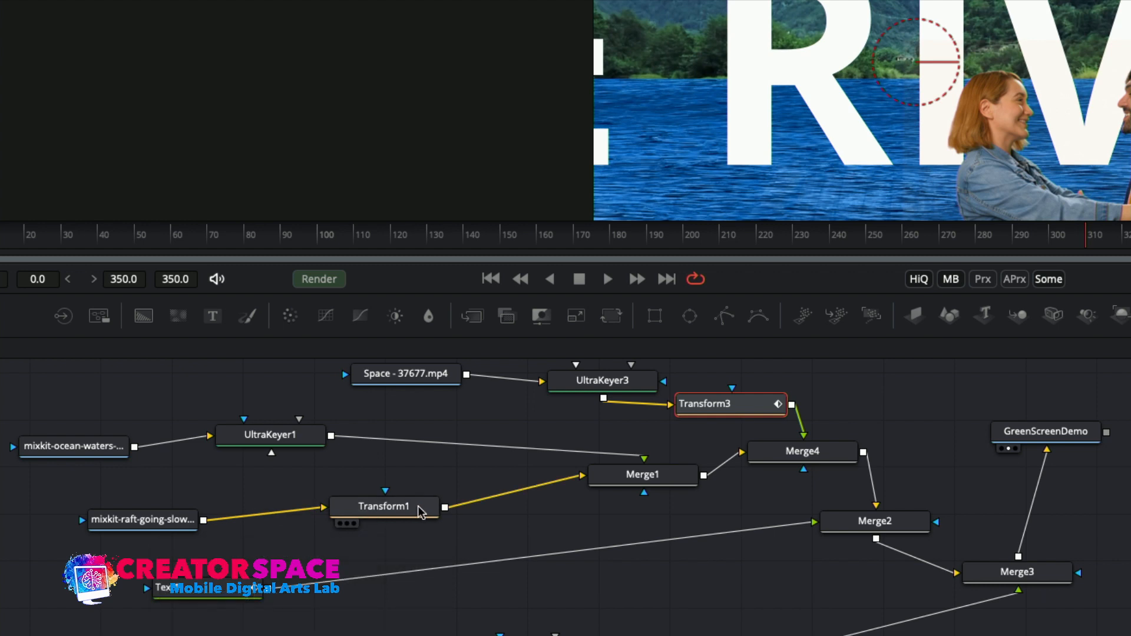
{"action": "mouse_move", "coordinate": [420, 511]}
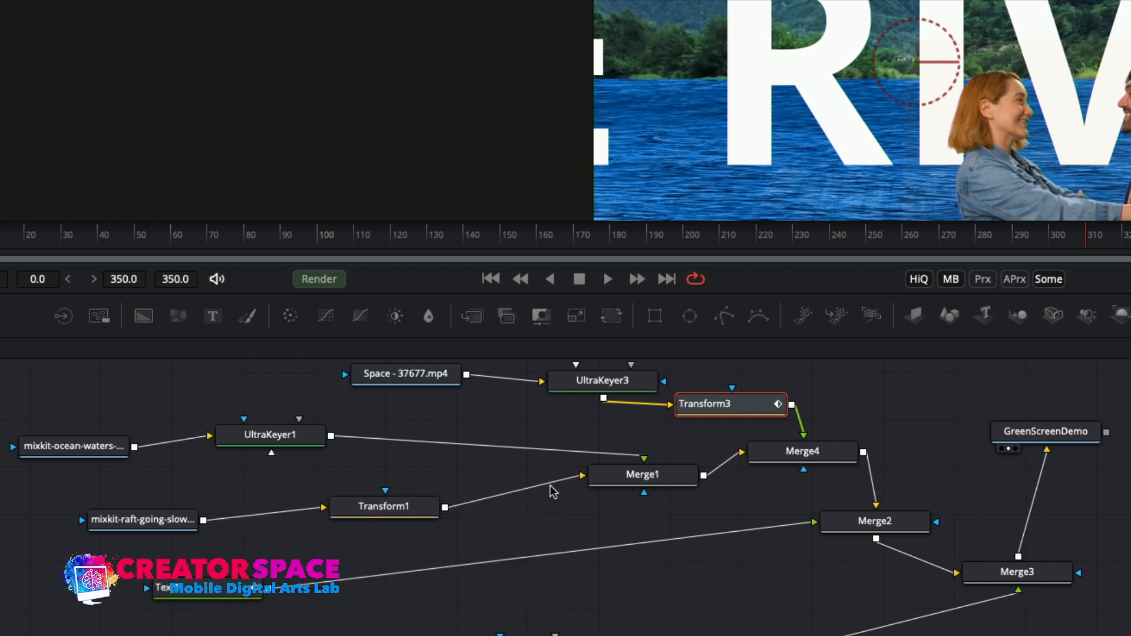
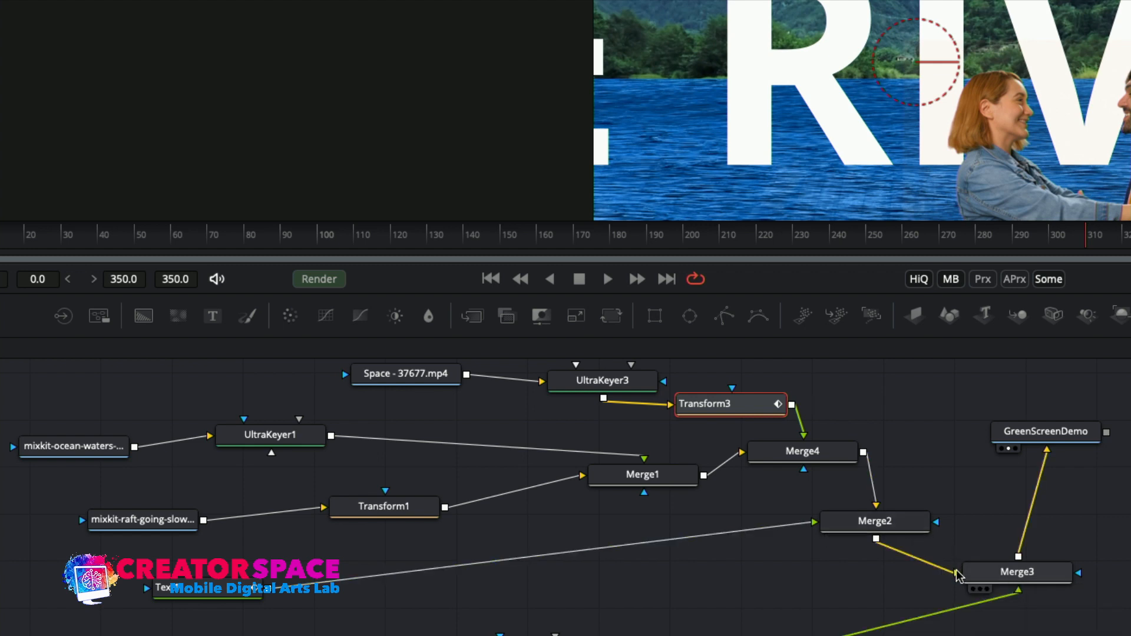
Replay the full composite from frame 0 to review the title, couple and spaceship together, and stop at frame 44.
{"action": "left_click", "coordinate": [993, 524]}
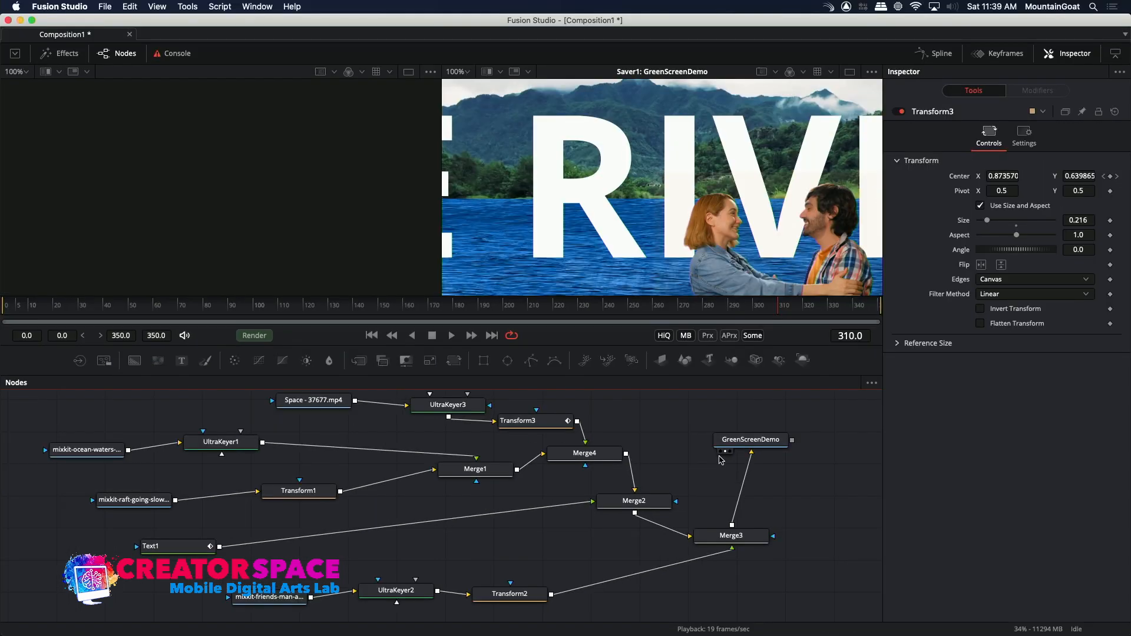
{"action": "left_click", "coordinate": [3, 305]}
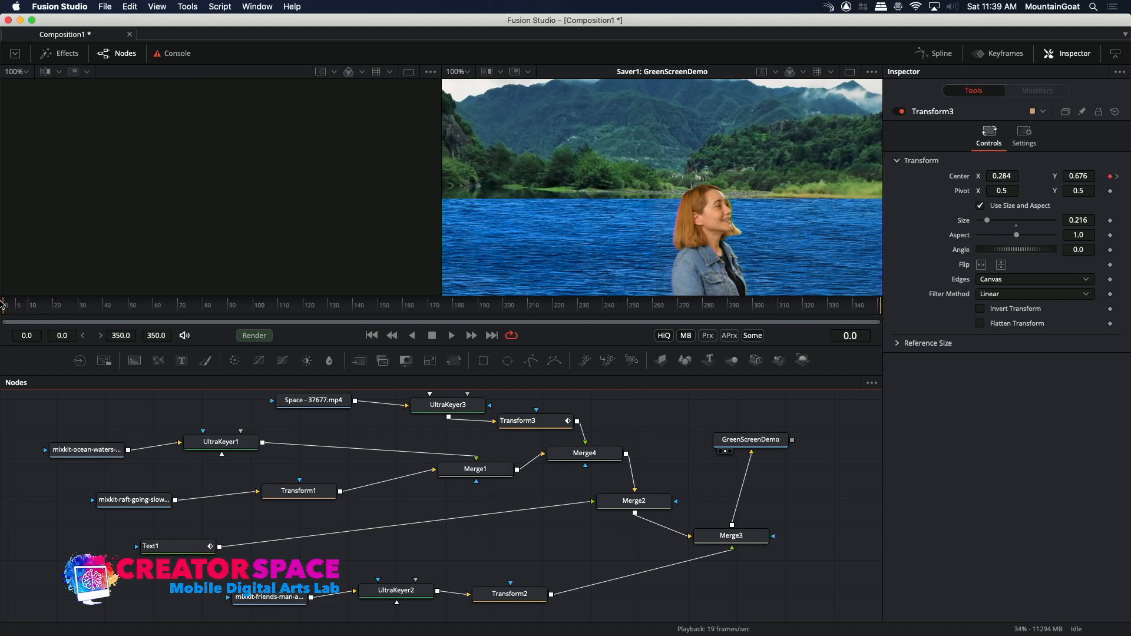
{"action": "key", "text": "space"}
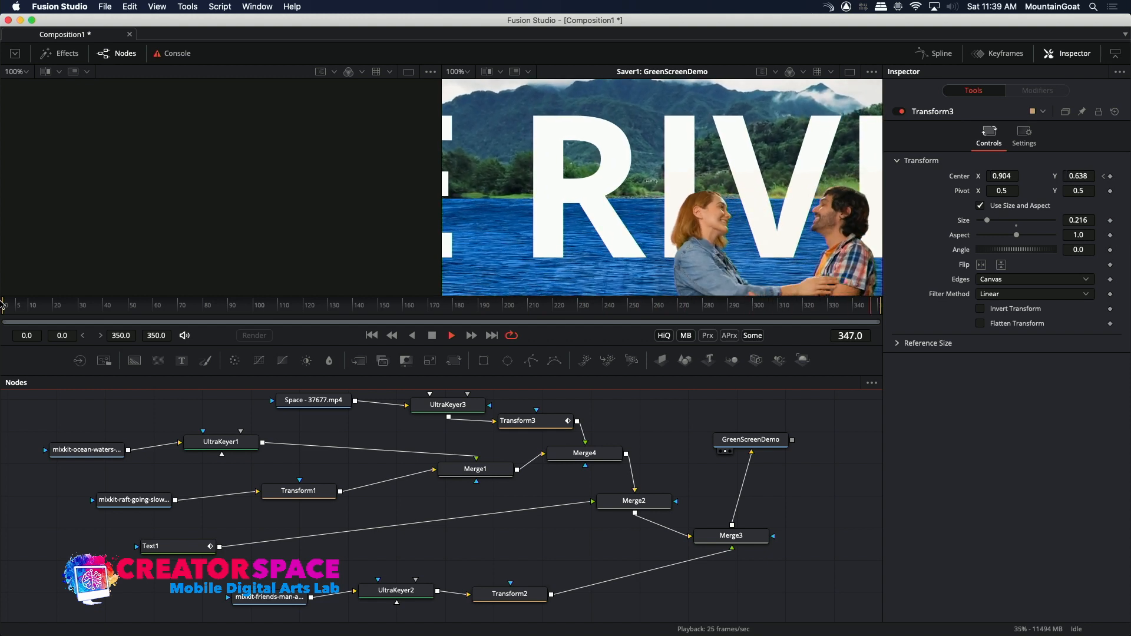
{"action": "key", "text": "space"}
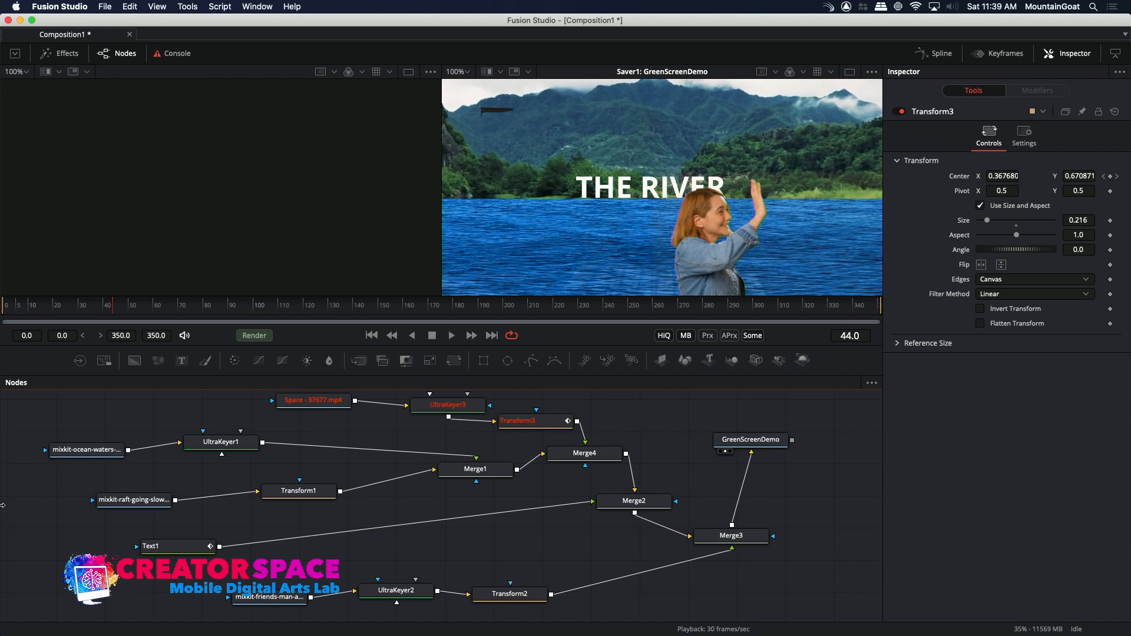
Select the GreenScreenDemo Saver and save the composition in the Fusion folder as The River Opening Sequence Demo.
{"action": "left_click", "coordinate": [749, 442]}
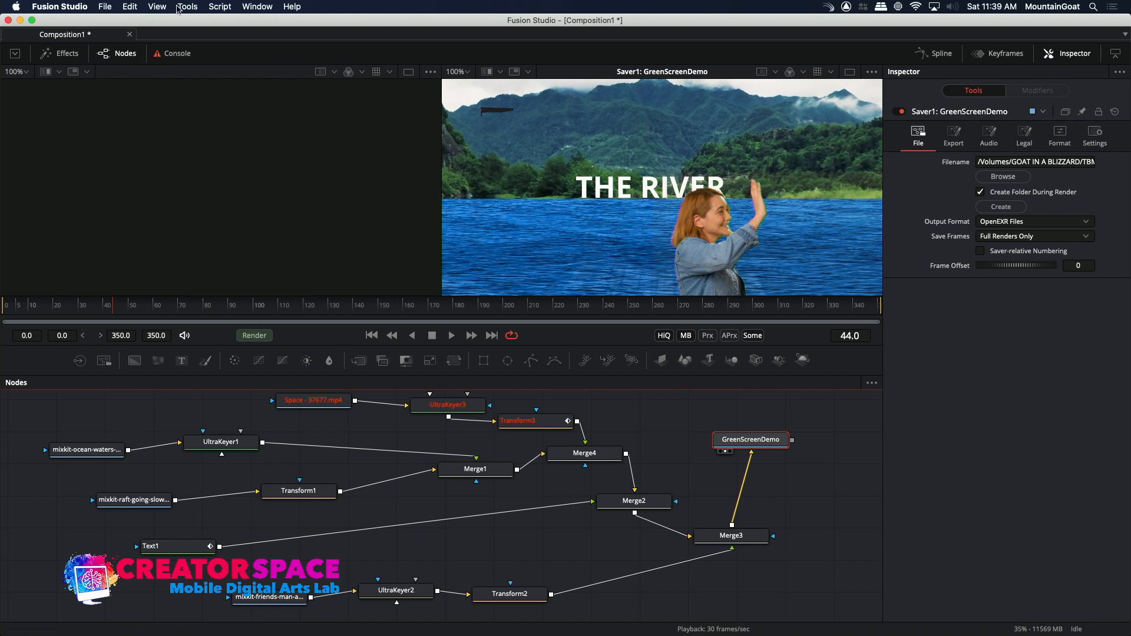
{"action": "left_click", "coordinate": [188, 6]}
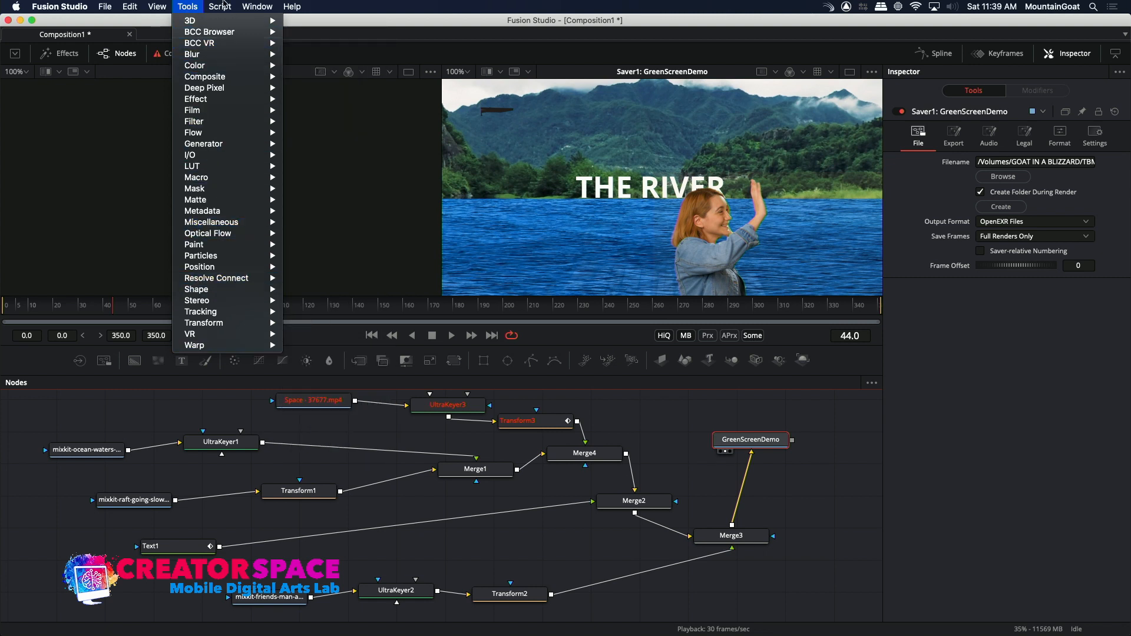
{"action": "mouse_move", "coordinate": [82, 7]}
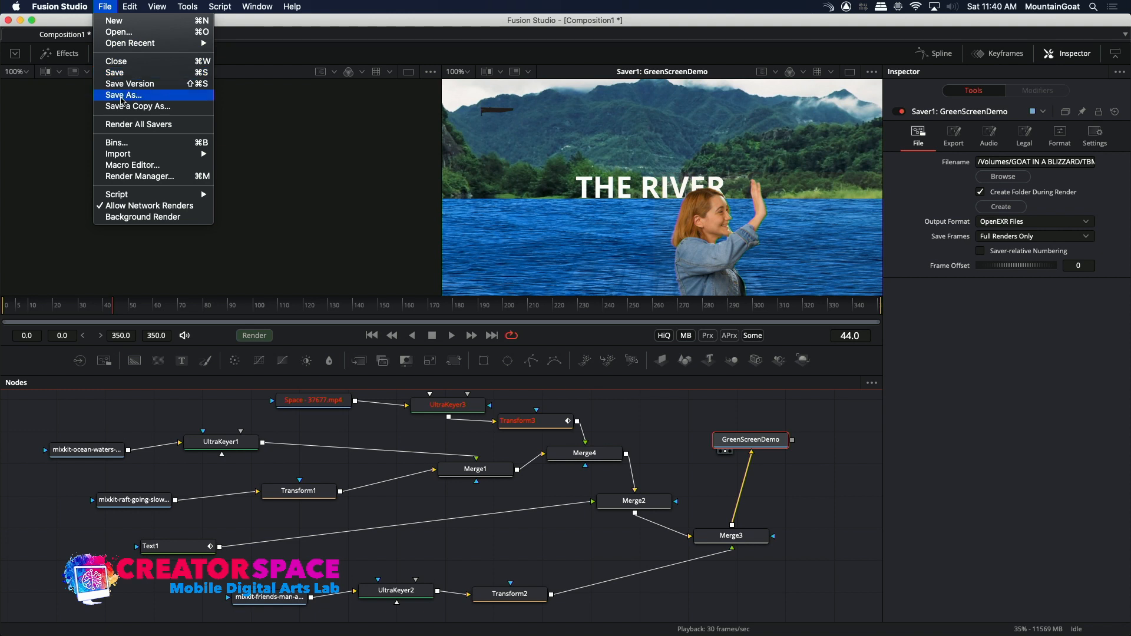
{"action": "left_click", "coordinate": [122, 95]}
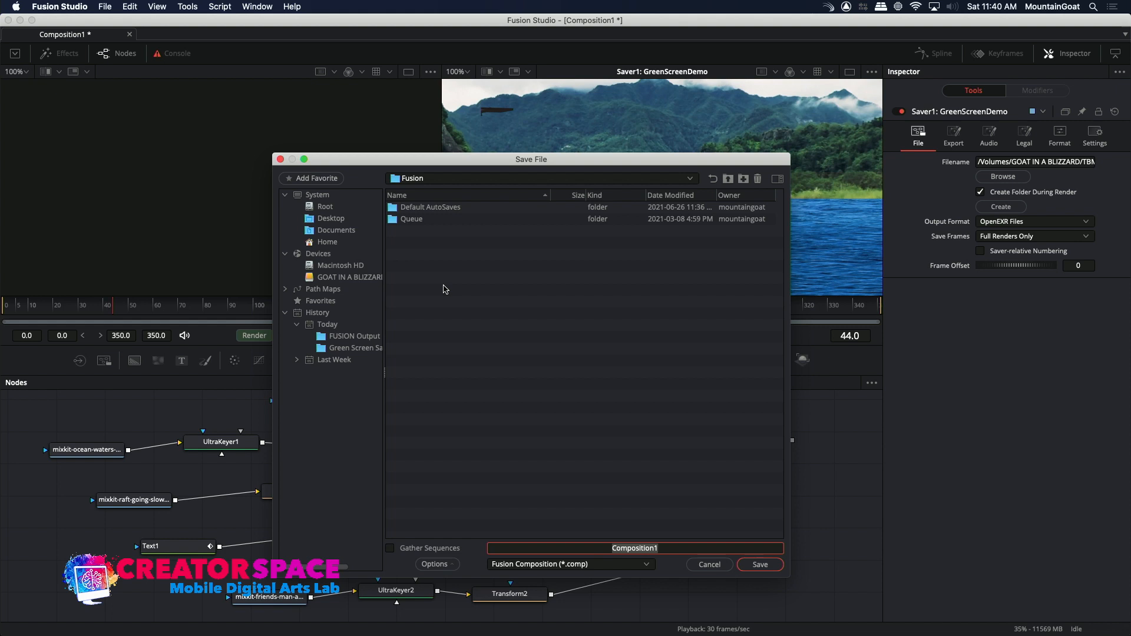
{"action": "key", "text": "BackSpace"}
{"action": "type", "text": "The River Opening Sequecn"}
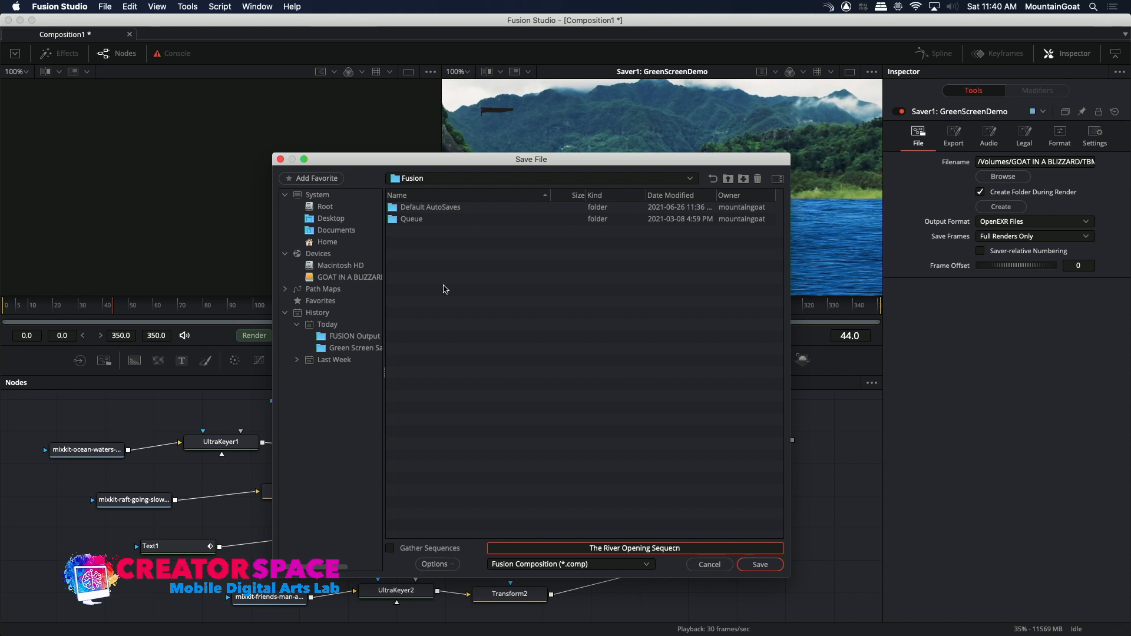
{"action": "key", "text": "BackSpace"}
{"action": "key", "text": "BackSpace"}
{"action": "type", "text": "nce Demo"}
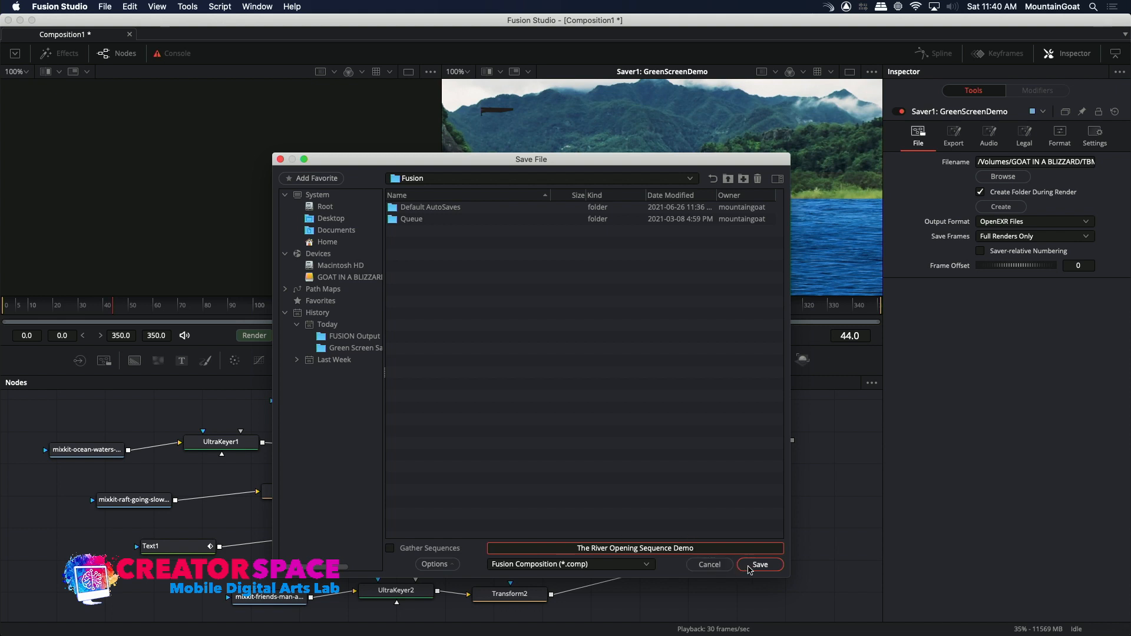
{"action": "left_click", "coordinate": [749, 567]}
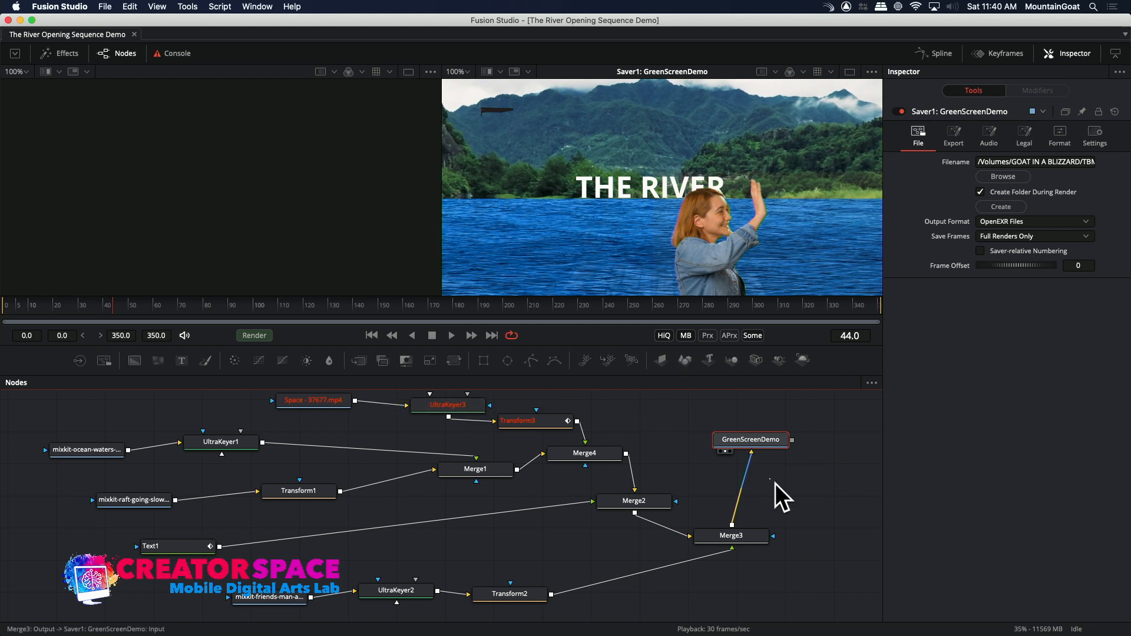
Examine the GreenScreenDemo Saver's node options and its available export and process modes without changing them.
{"action": "right_click", "coordinate": [764, 444]}
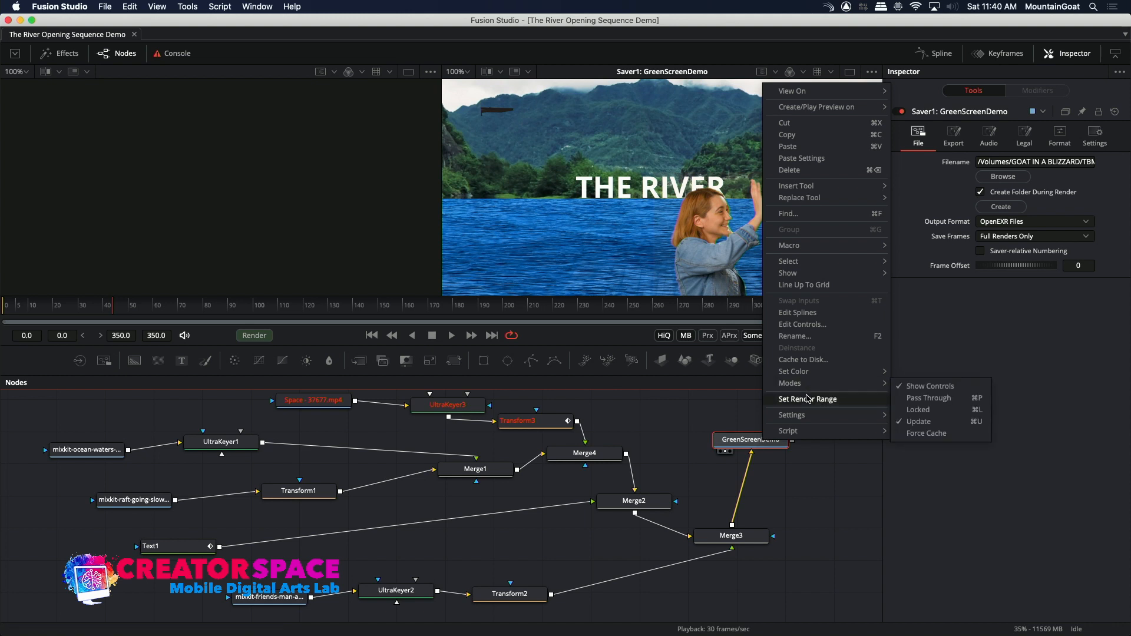
{"action": "mouse_move", "coordinate": [806, 415]}
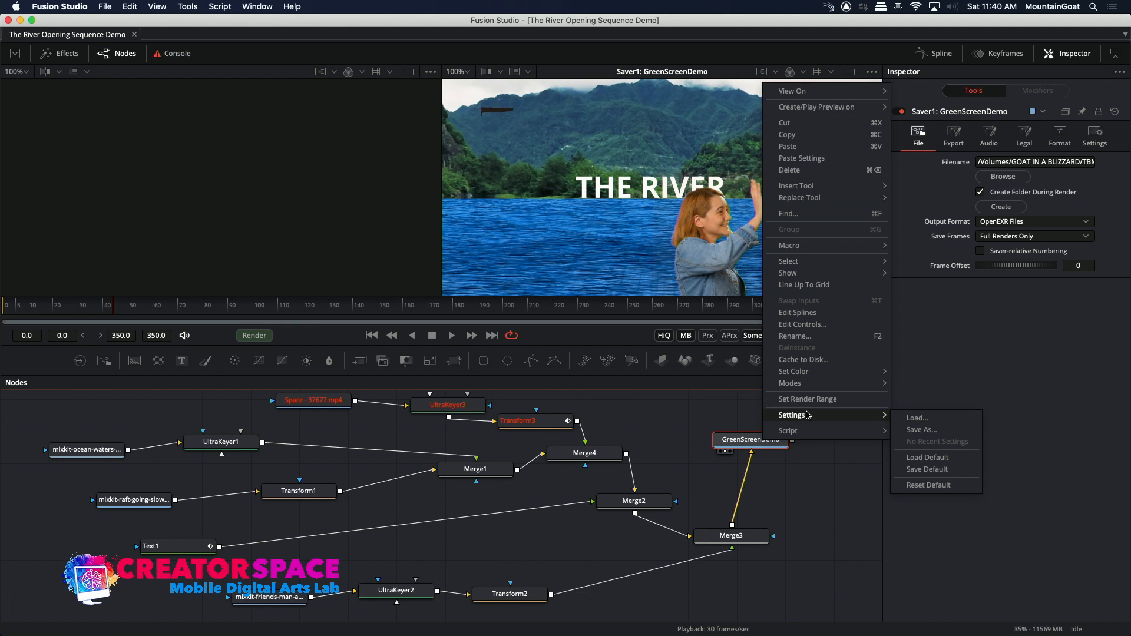
{"action": "key", "text": "Escape"}
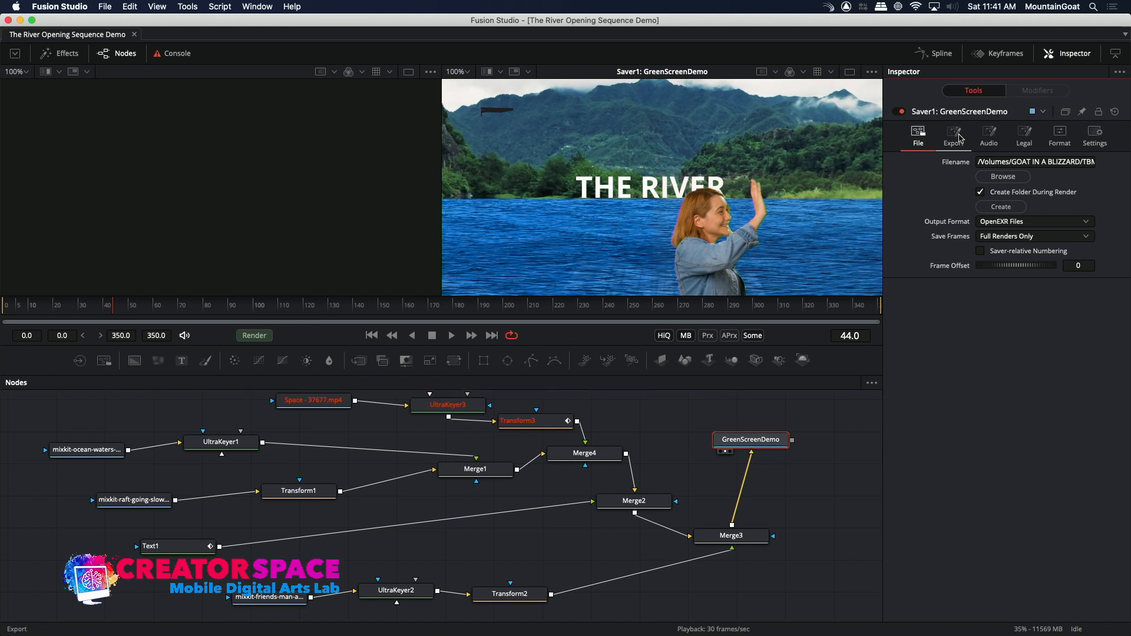
{"action": "left_click", "coordinate": [960, 137]}
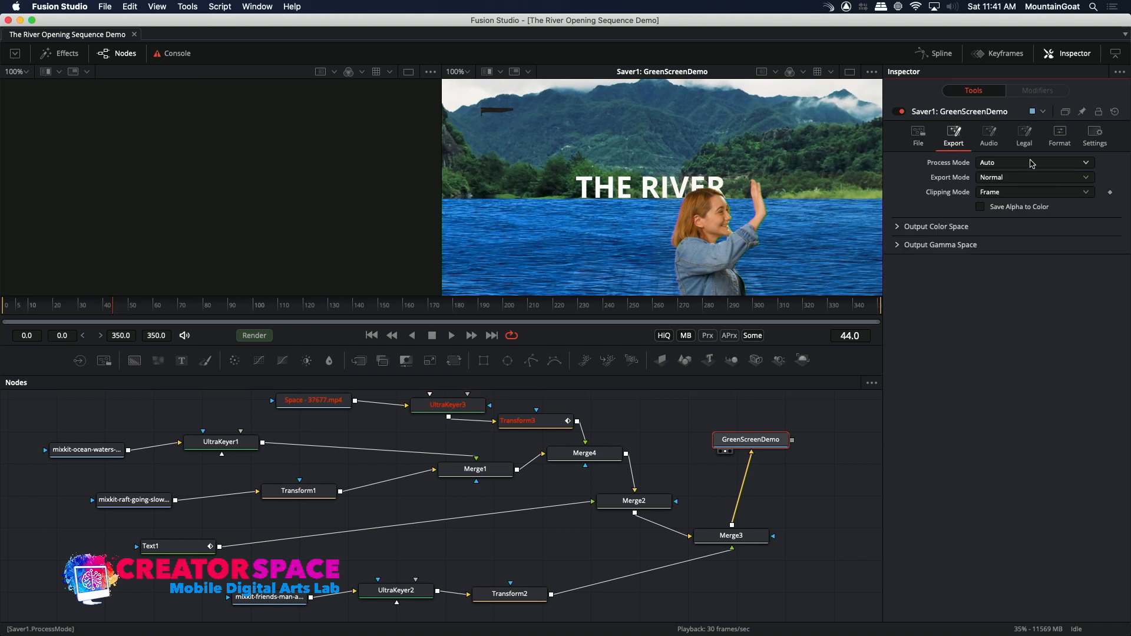
{"action": "left_click", "coordinate": [1033, 178]}
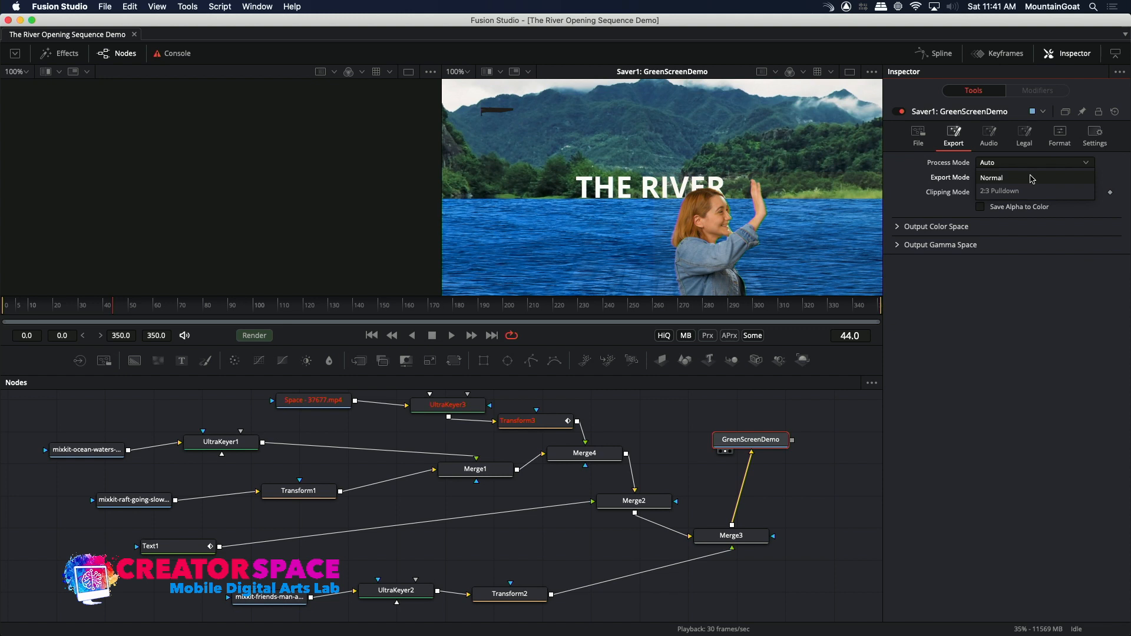
{"action": "left_click", "coordinate": [922, 180]}
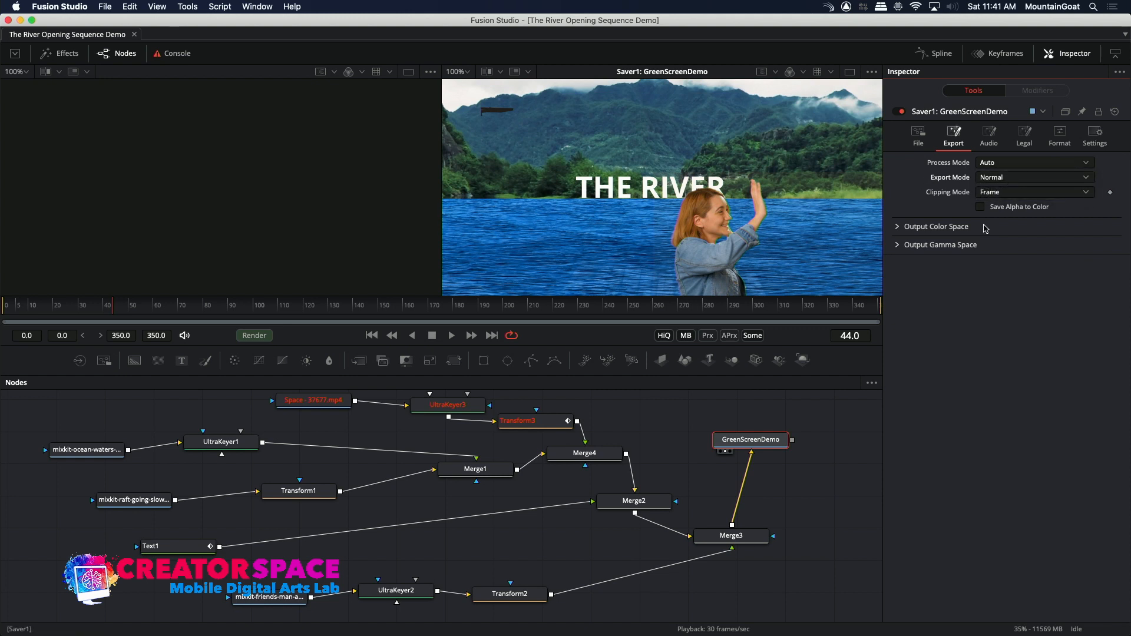
{"action": "left_click", "coordinate": [1001, 165]}
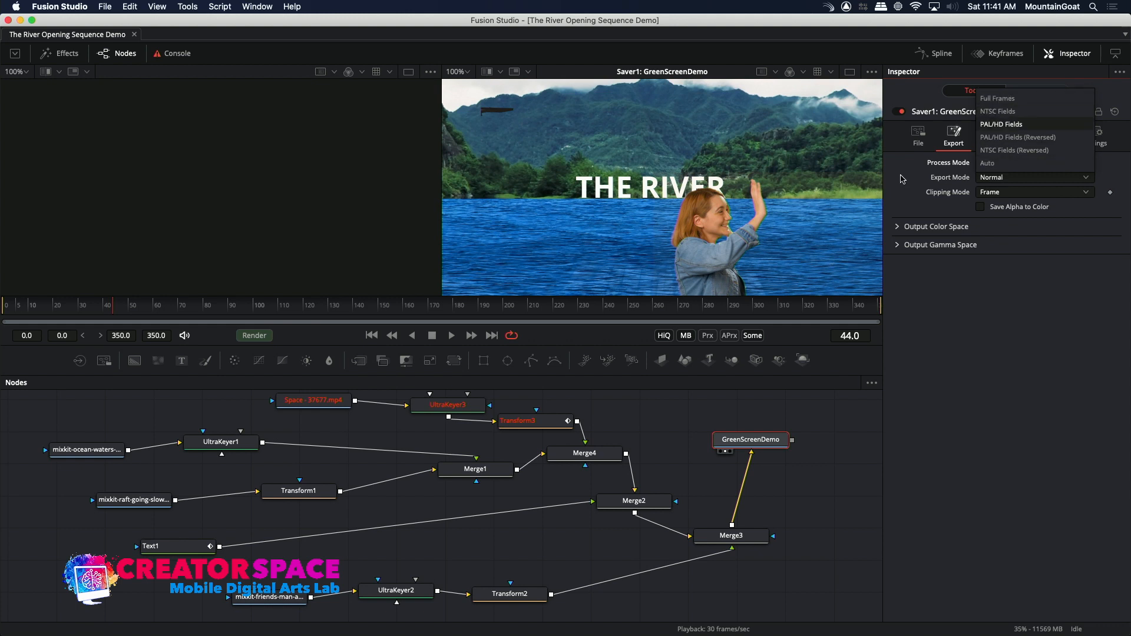
{"action": "left_click", "coordinate": [902, 179]}
{"action": "left_click", "coordinate": [918, 134]}
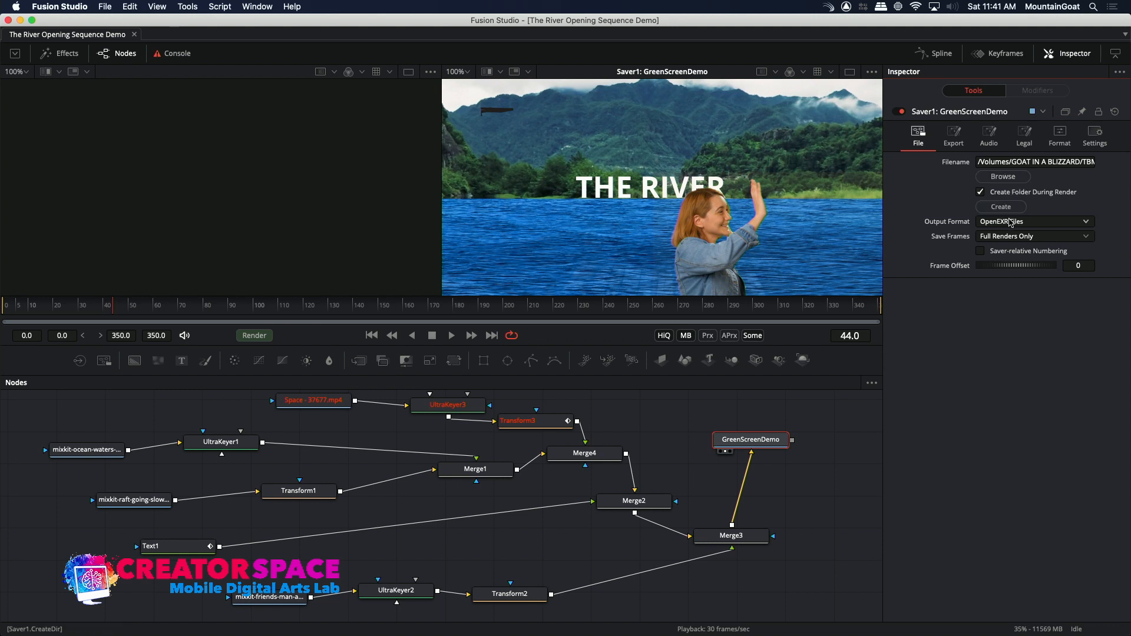
Set the GreenScreenDemo Saver's output format to QuickTime Movies and choose Full Renders Only for saving frames.
{"action": "left_click", "coordinate": [1014, 225]}
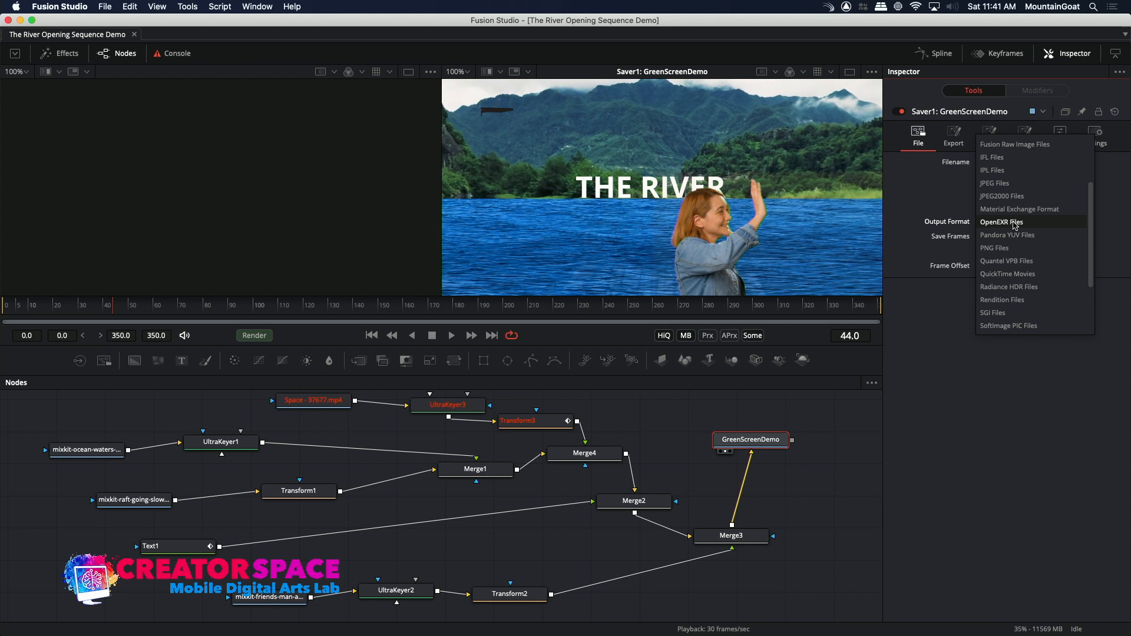
{"action": "scroll", "coordinate": [1090, 255], "scroll_direction": "up", "scroll_amount": 5}
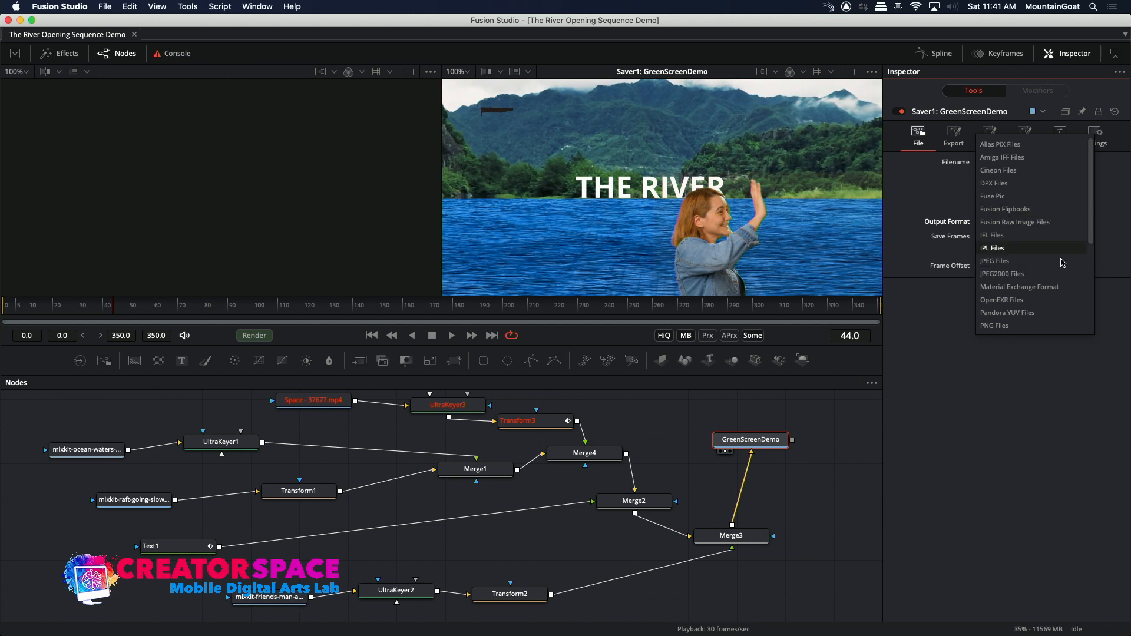
{"action": "scroll", "coordinate": [1076, 253], "scroll_direction": "down", "scroll_amount": 3}
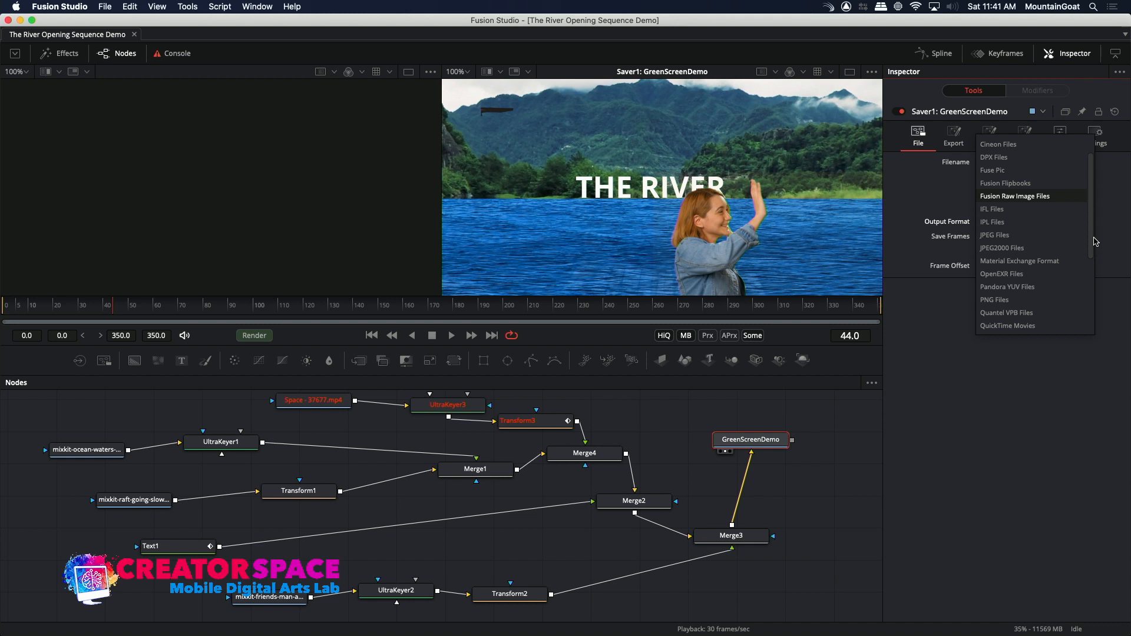
{"action": "left_click", "coordinate": [1037, 287]}
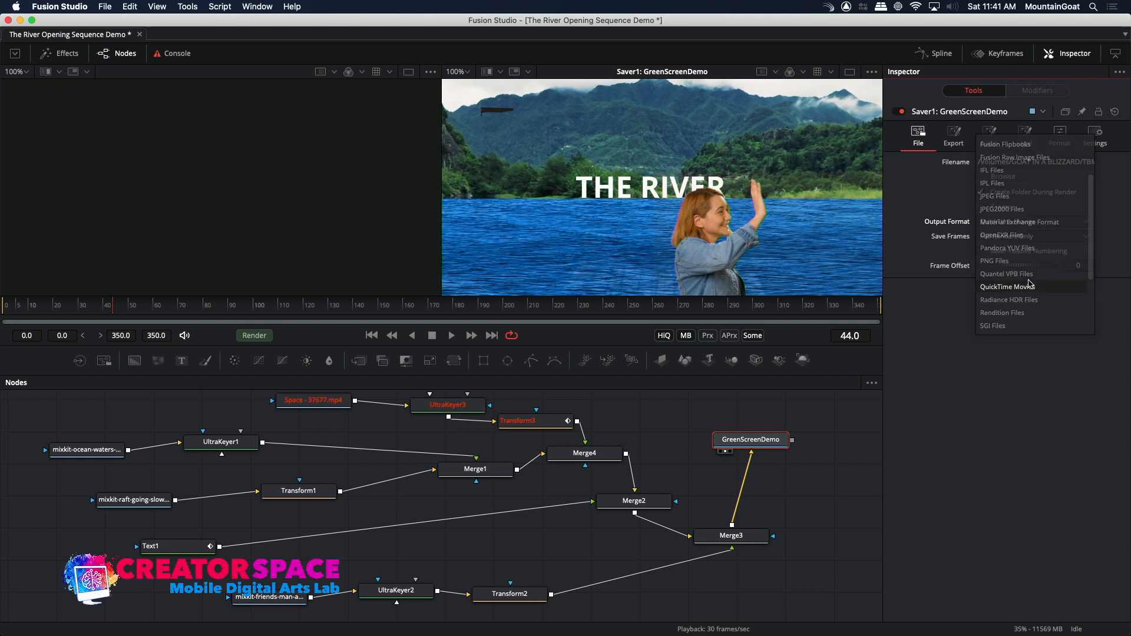
{"action": "left_click", "coordinate": [1028, 237]}
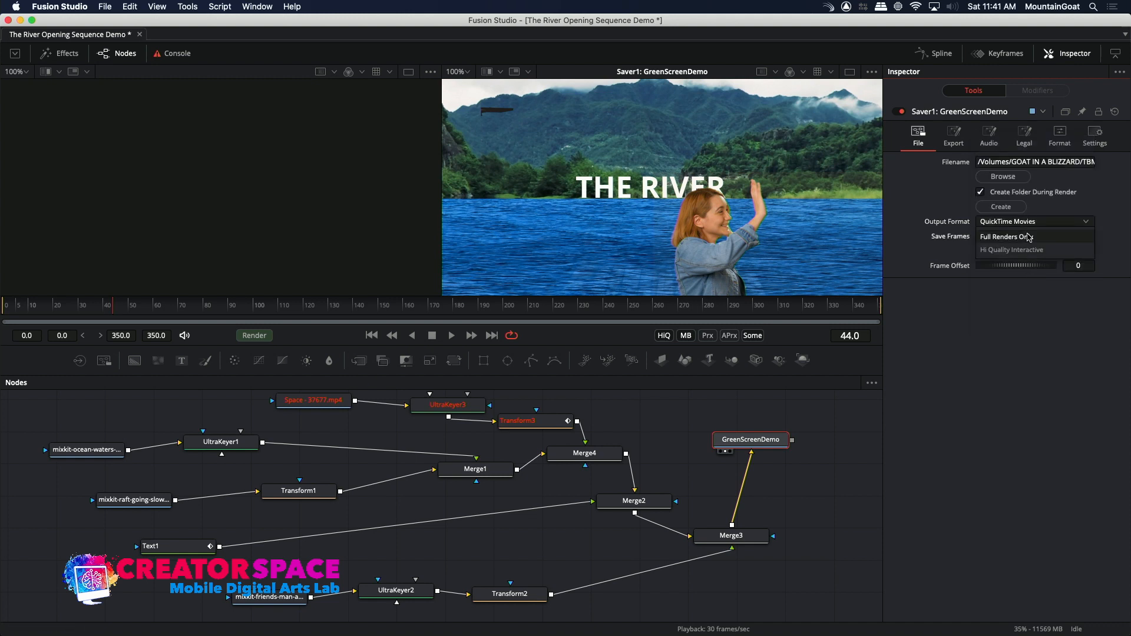
{"action": "left_click", "coordinate": [1003, 237]}
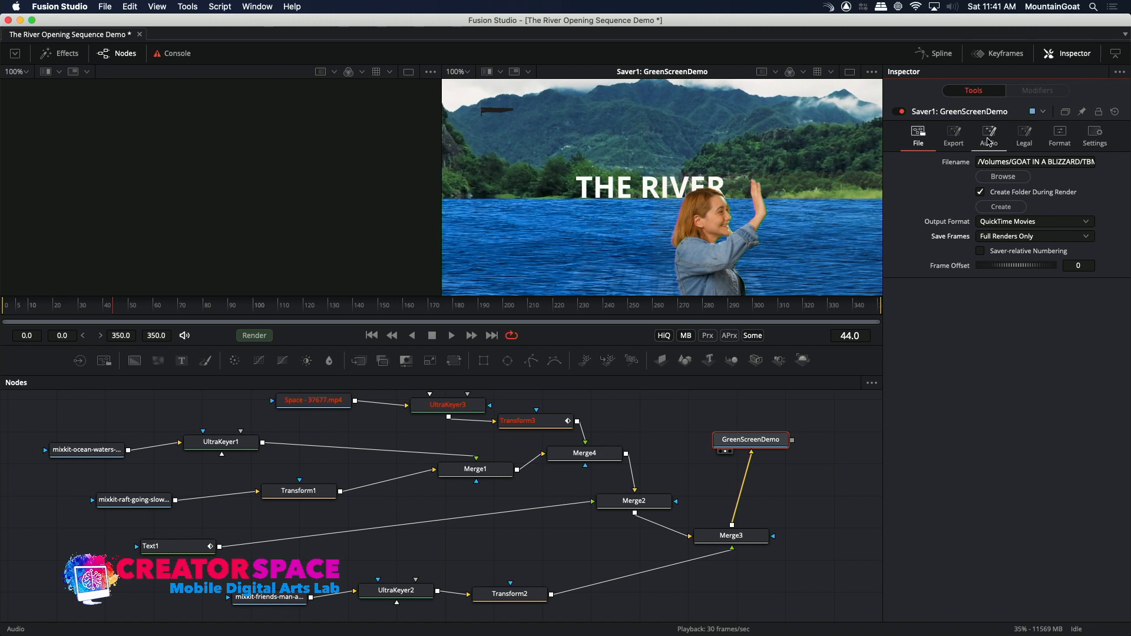
Choose H.264 compression for the Saver's QuickTime output and review its advanced format settings.
{"action": "left_click", "coordinate": [1065, 131]}
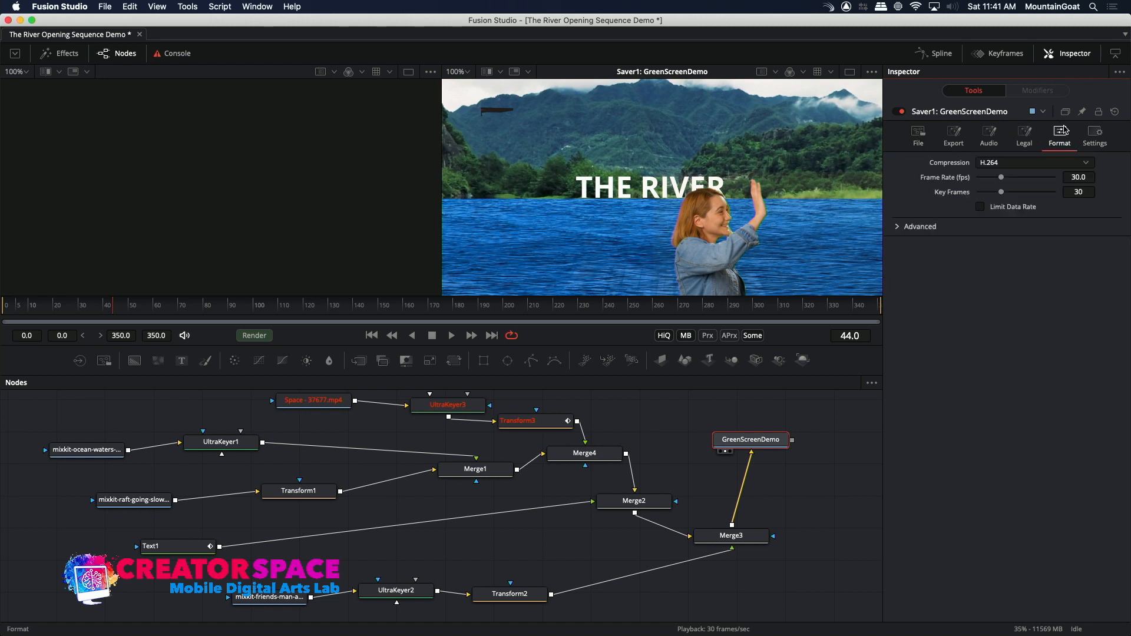
{"action": "left_click", "coordinate": [1042, 163]}
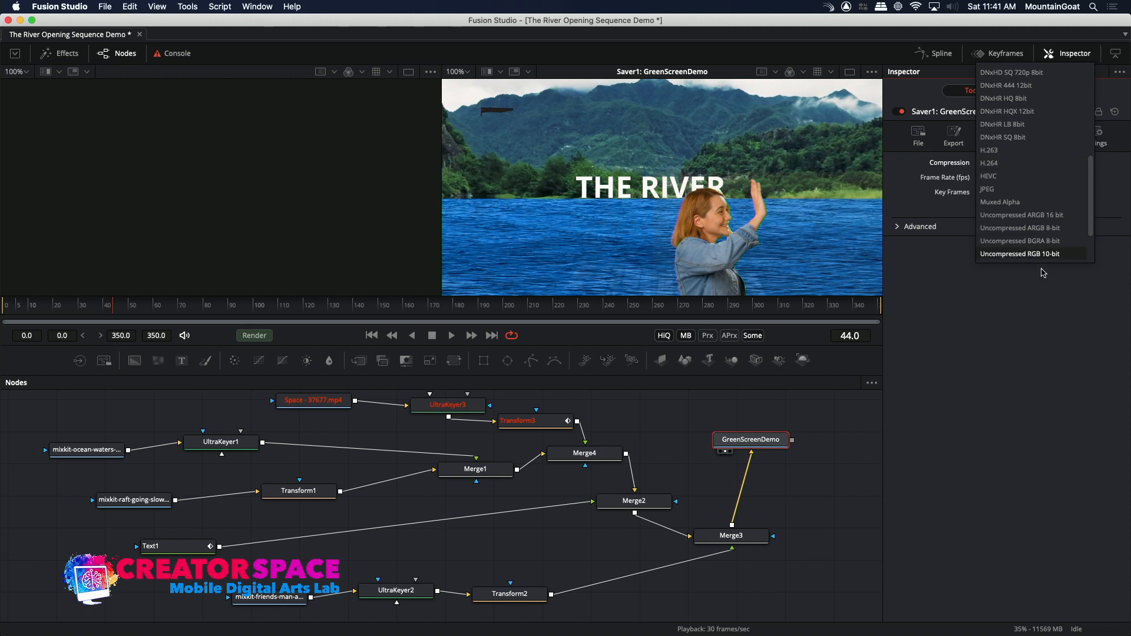
{"action": "left_click", "coordinate": [1011, 163]}
{"action": "left_click", "coordinate": [898, 227]}
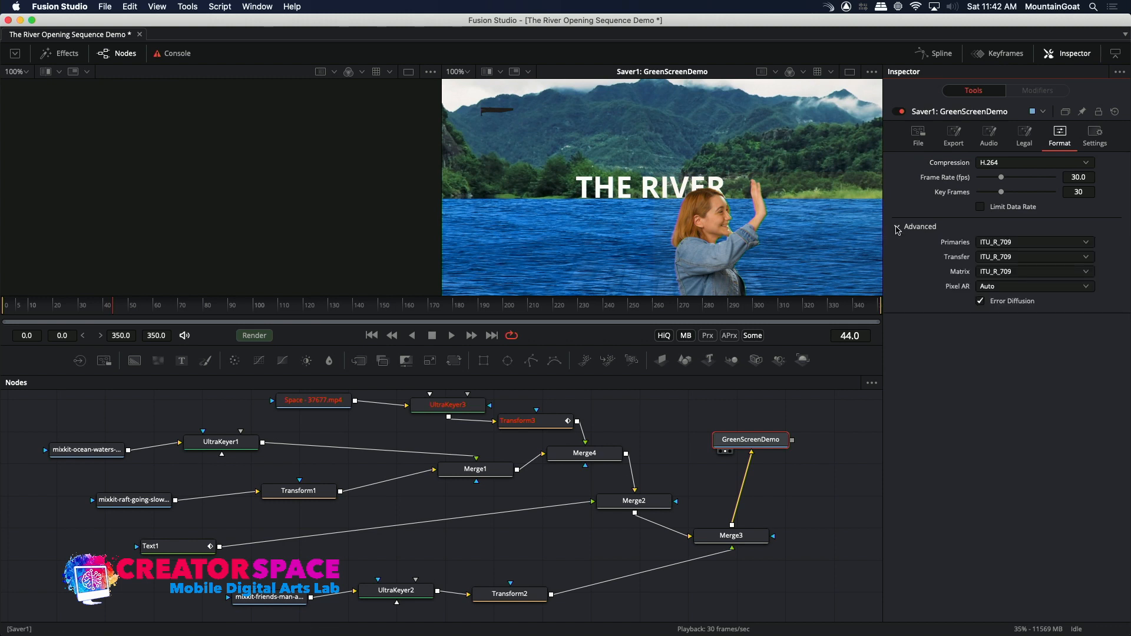
{"action": "left_click", "coordinate": [898, 227]}
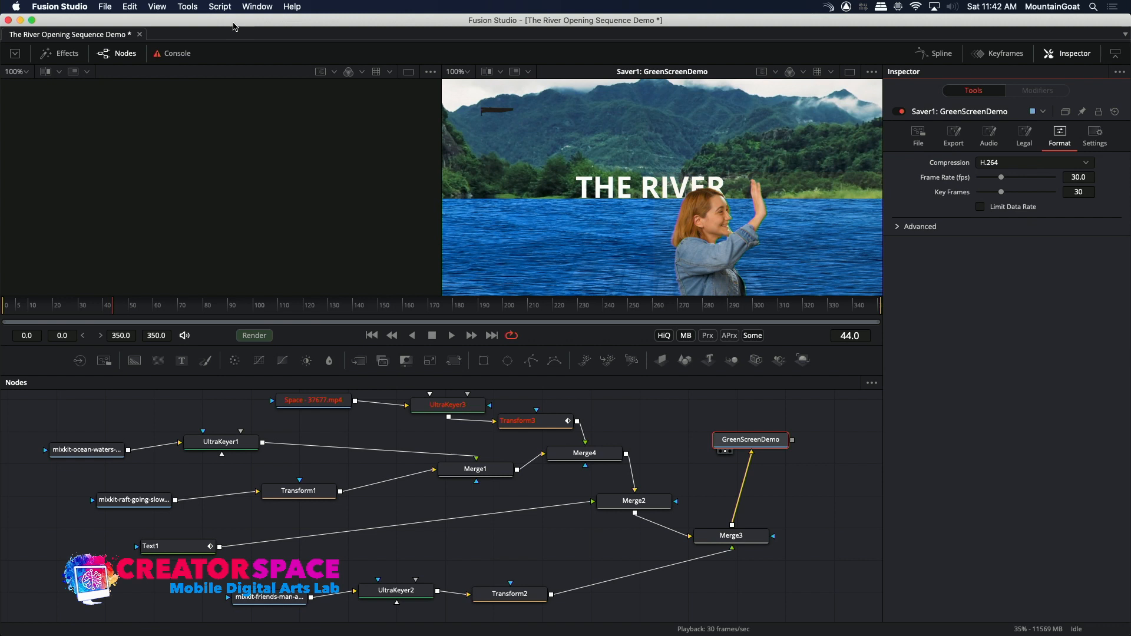
Add The River Opening Sequence Demo.comp to the Render Manager queue to render it.
{"action": "left_click", "coordinate": [130, 7]}
{"action": "mouse_move", "coordinate": [104, 7]}
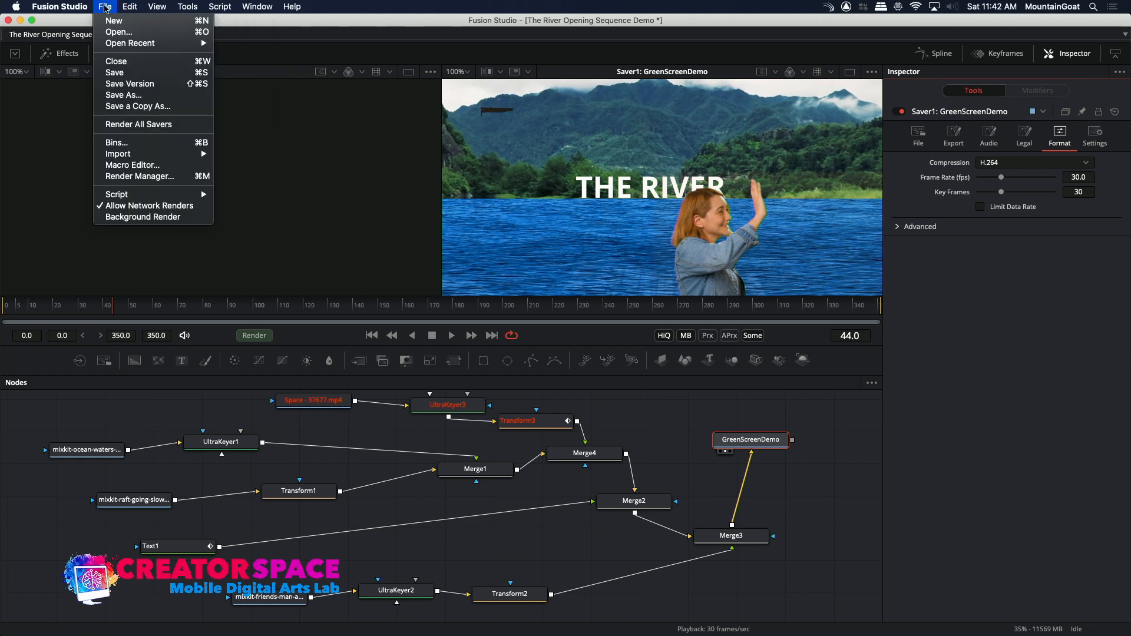
{"action": "mouse_move", "coordinate": [109, 157]}
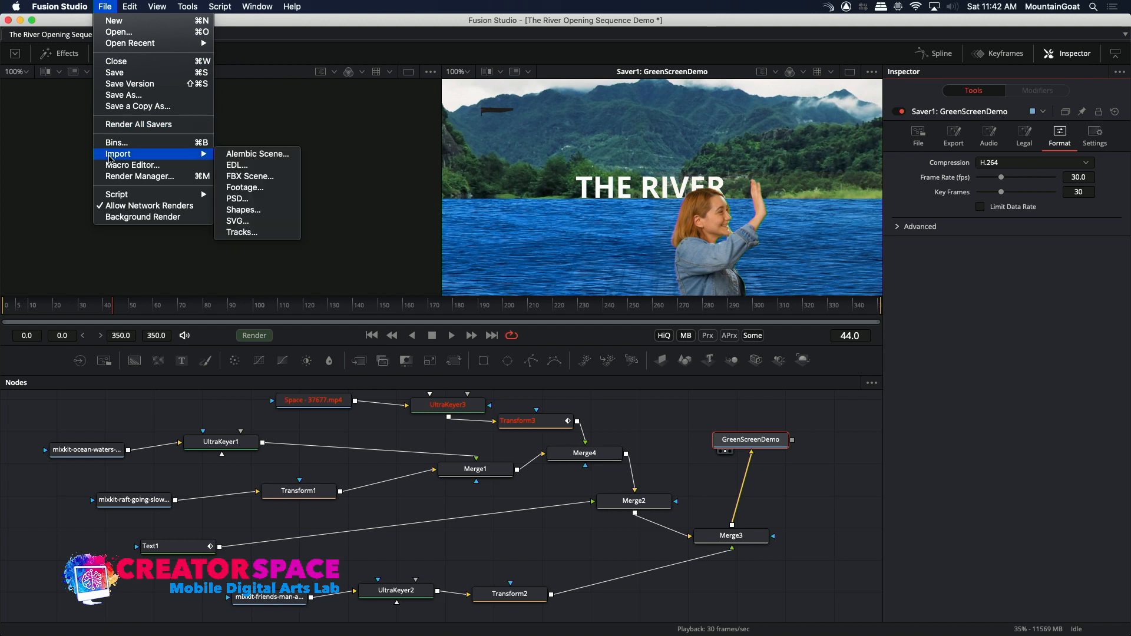
{"action": "left_click", "coordinate": [121, 177]}
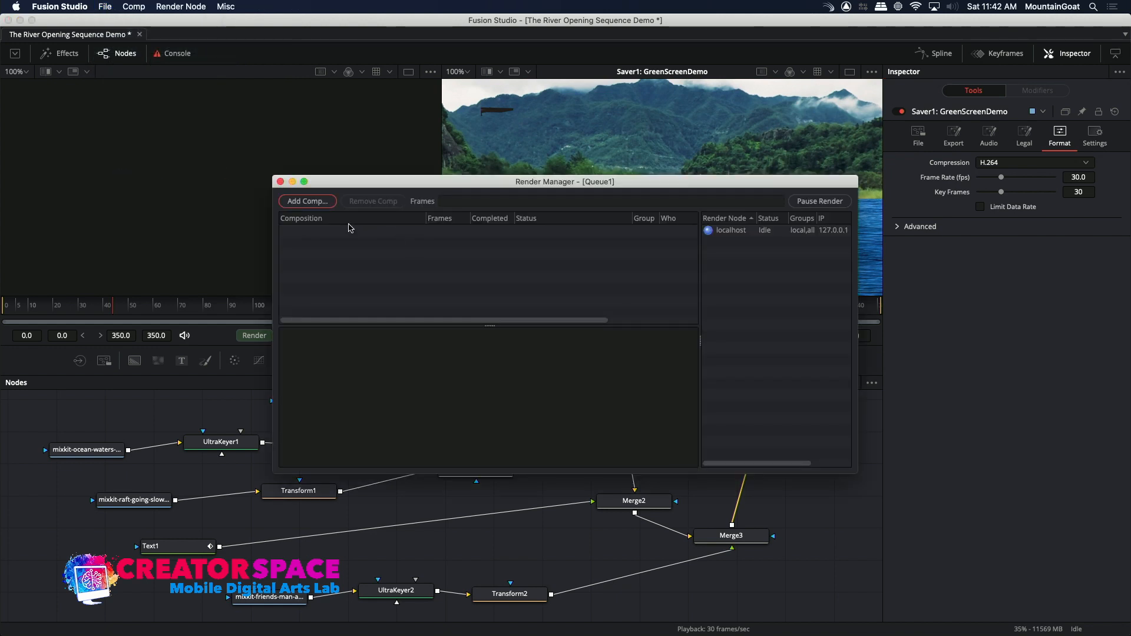
{"action": "left_click", "coordinate": [316, 202]}
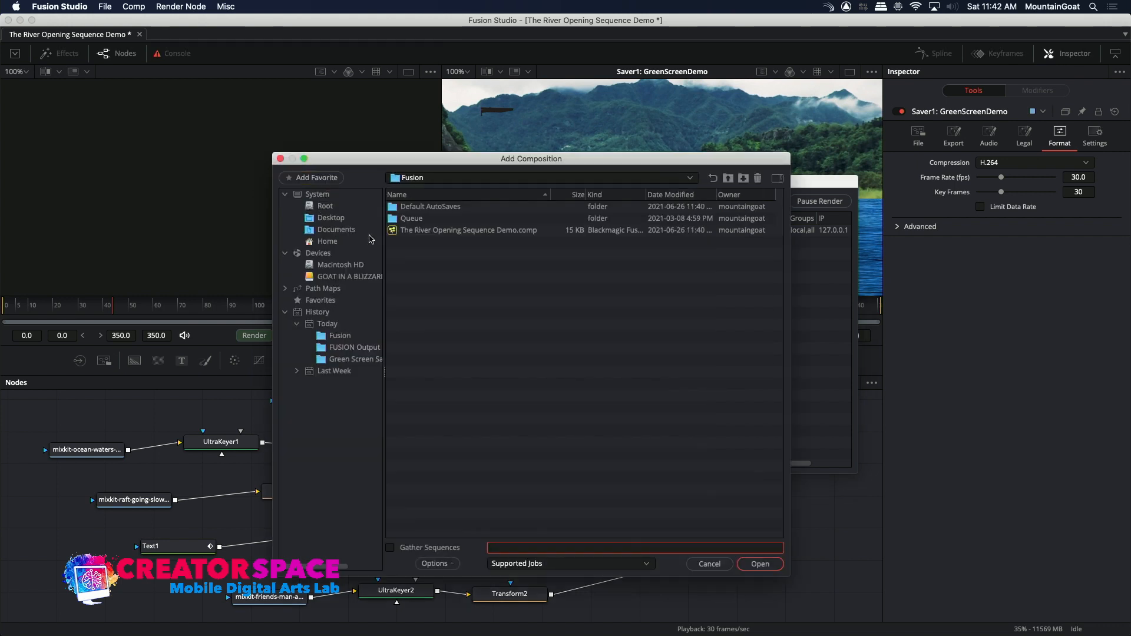
{"action": "left_click", "coordinate": [400, 229]}
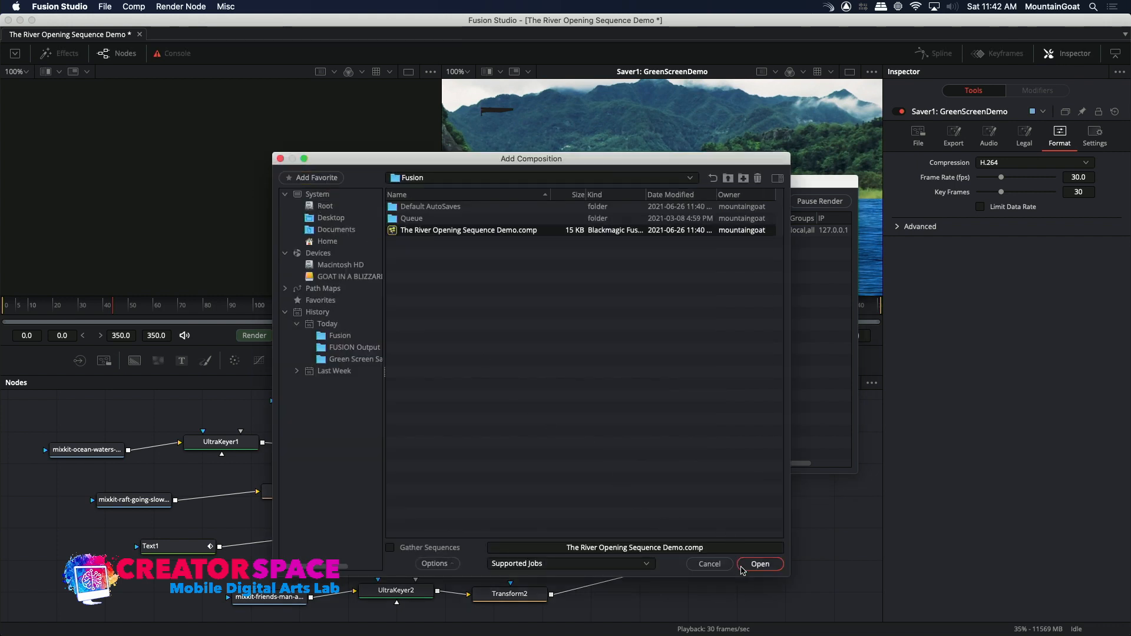
{"action": "left_click", "coordinate": [747, 566]}
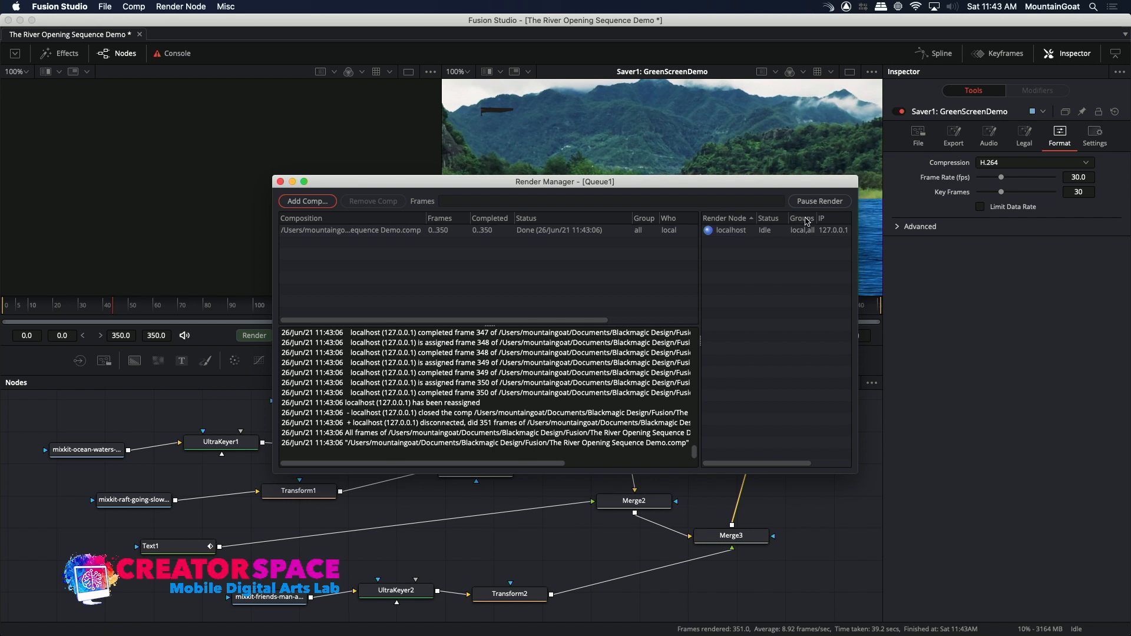
Close the Render Manager and review the GreenScreenDemo Saver's general settings, export options and output file settings.
{"action": "left_click", "coordinate": [730, 231]}
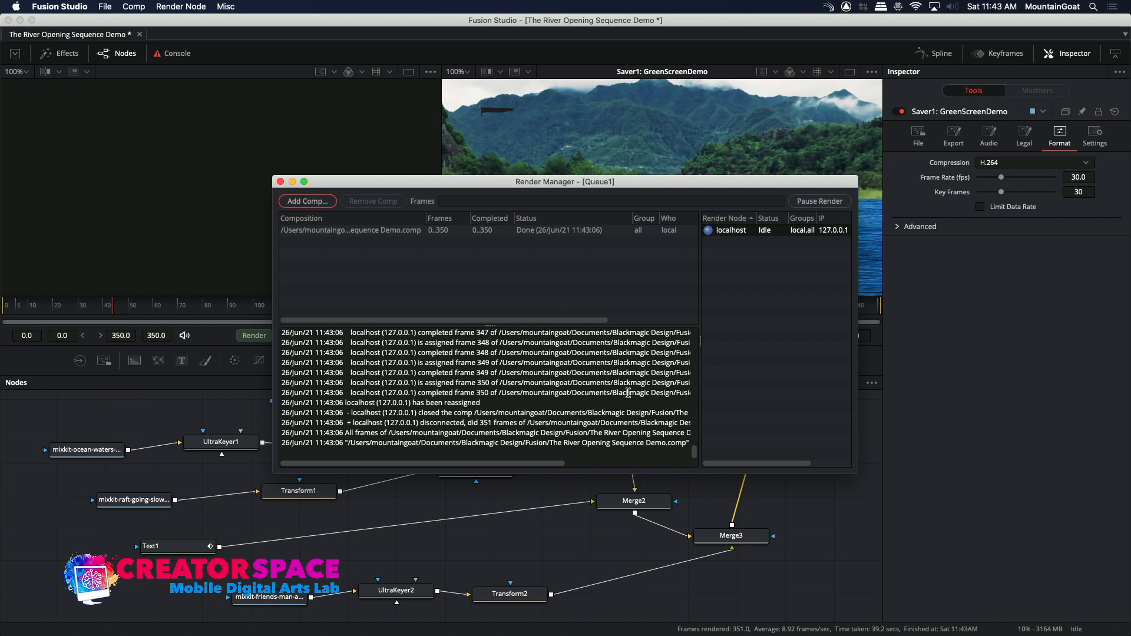
{"action": "left_click", "coordinate": [281, 181]}
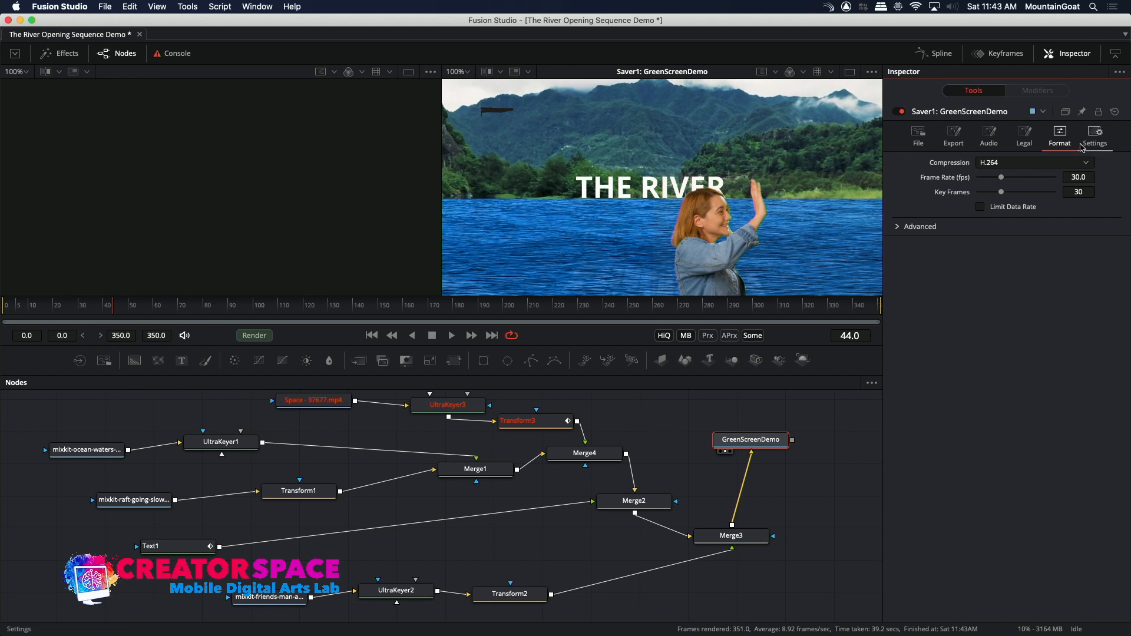
{"action": "left_click", "coordinate": [1094, 132]}
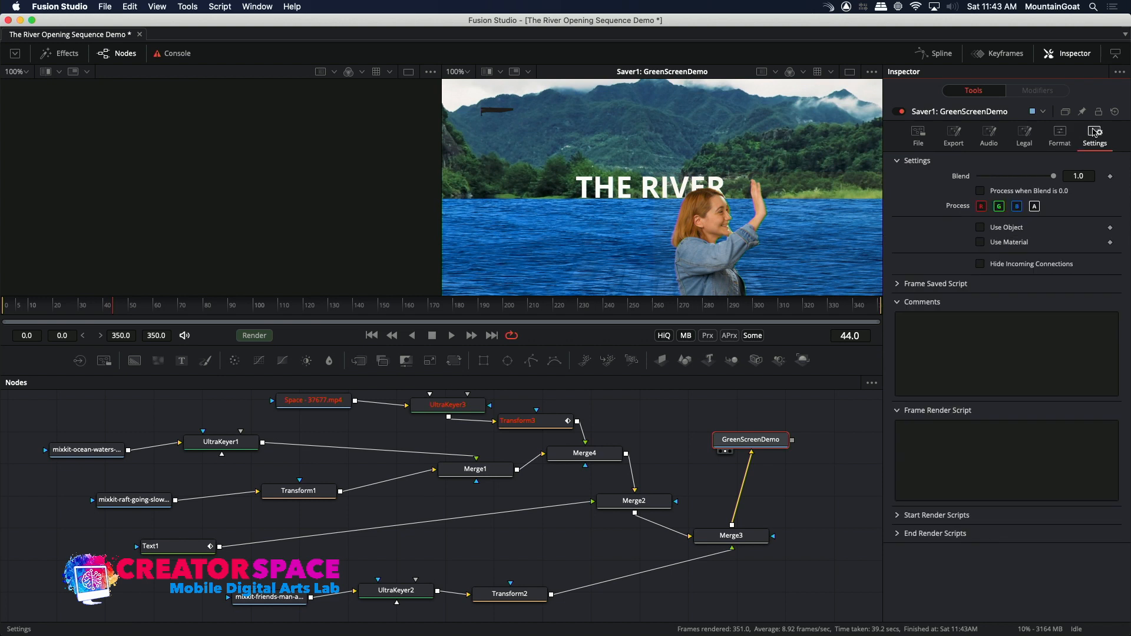
{"action": "left_click", "coordinate": [961, 140]}
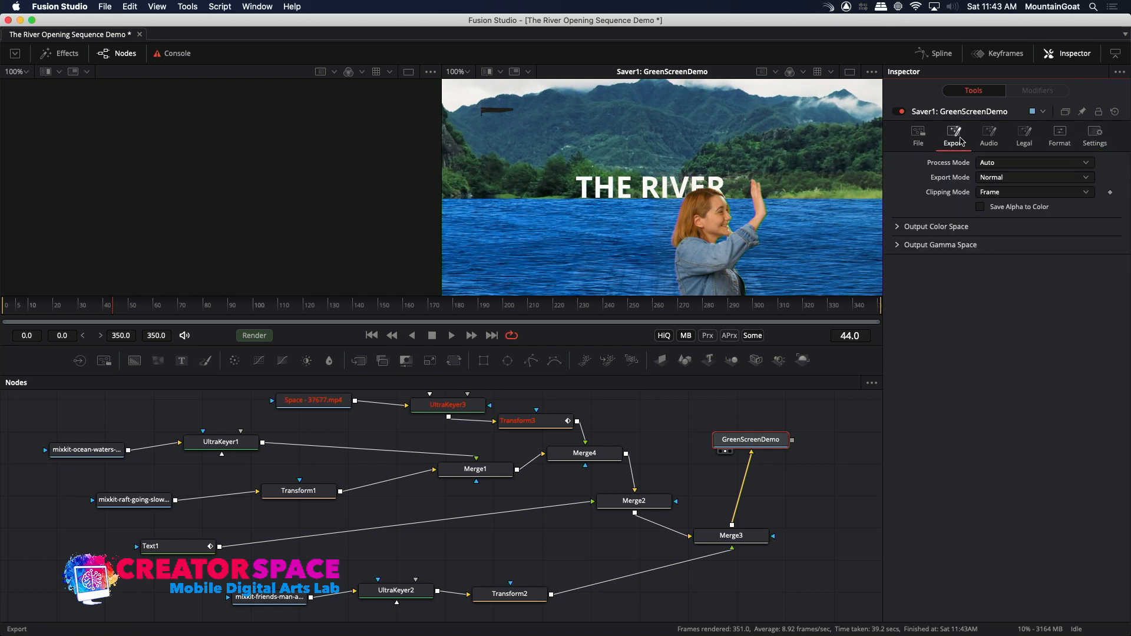
{"action": "left_click", "coordinate": [918, 133]}
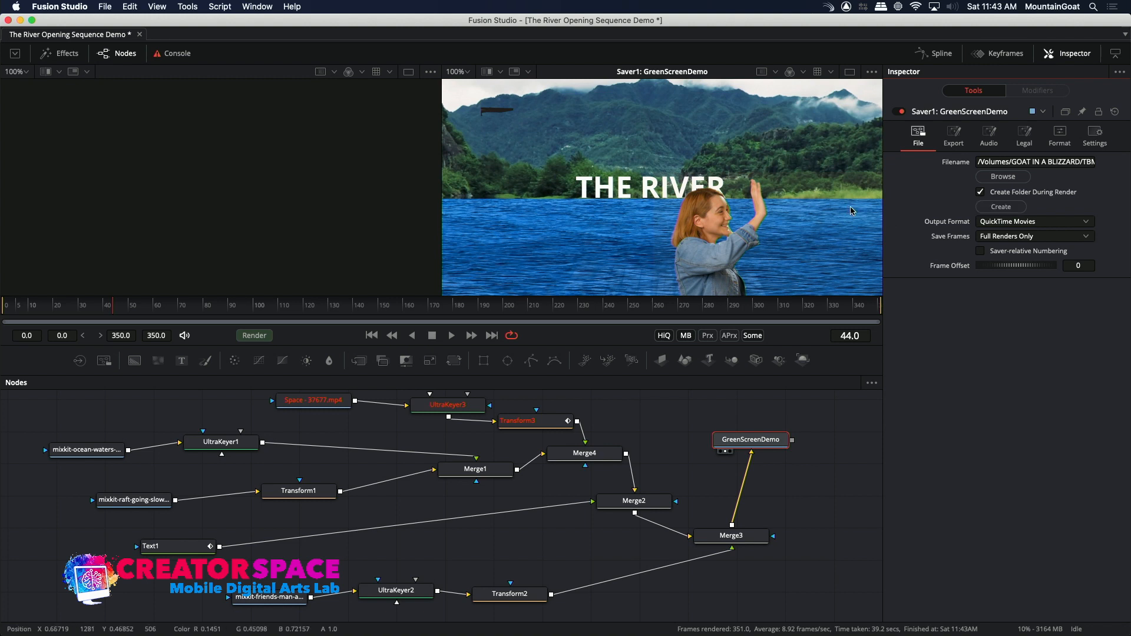
Switch to Finder and look through the rendered files in TBMCS Master Class > FUSION Output on the GOAT IN A BLIZZARD drive.
{"action": "key", "text": "super+h"}
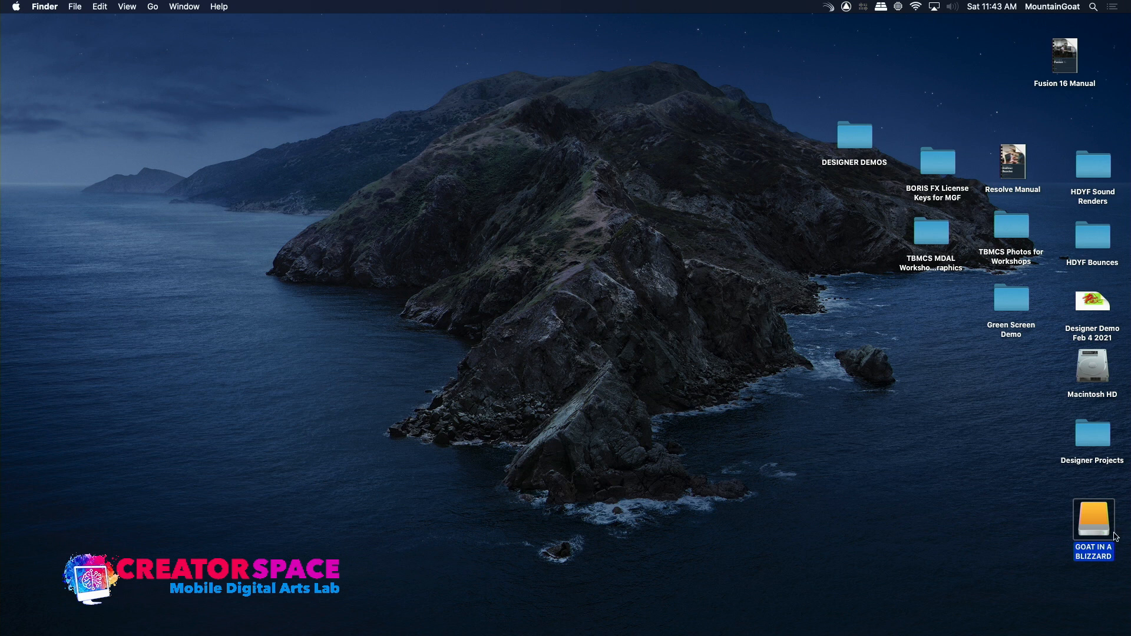
{"action": "double_click", "coordinate": [1095, 520]}
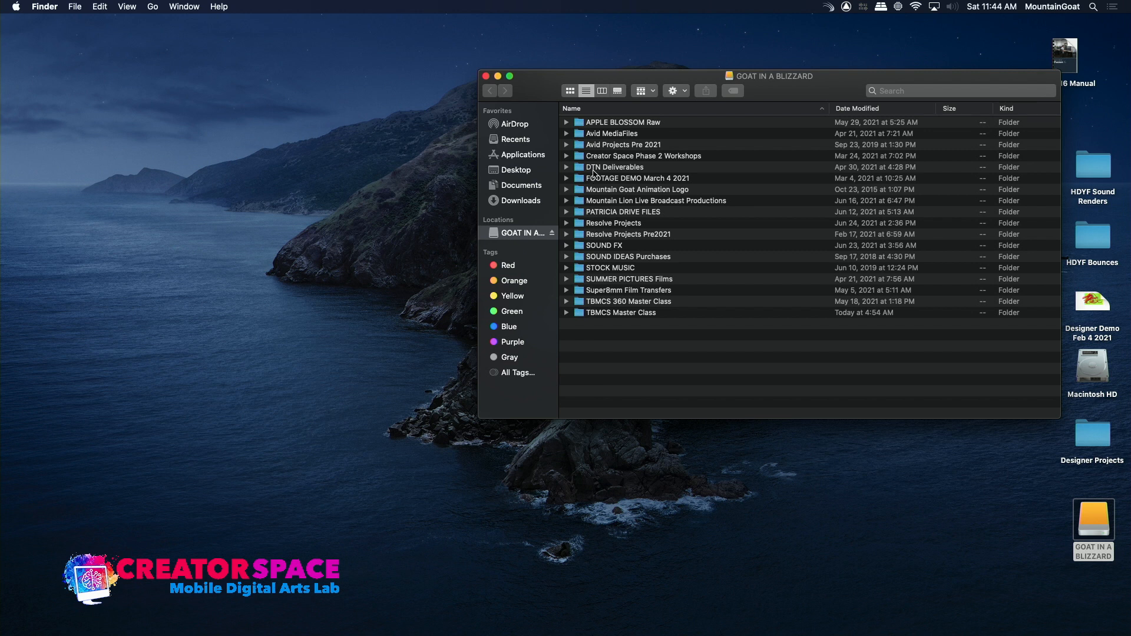
{"action": "double_click", "coordinate": [586, 311]}
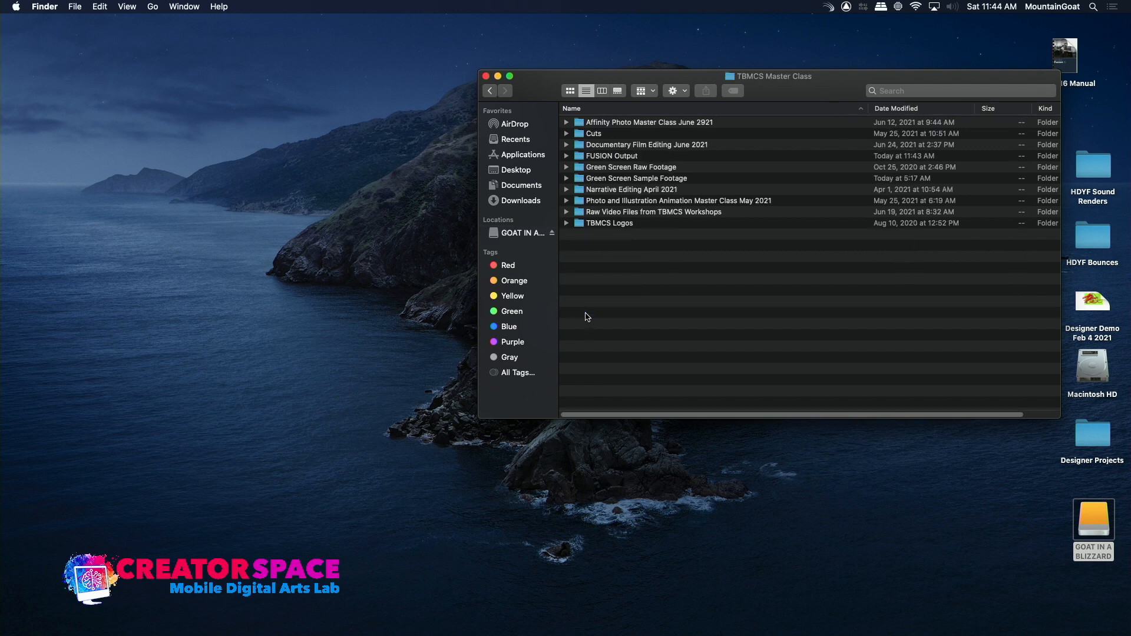
{"action": "double_click", "coordinate": [607, 156]}
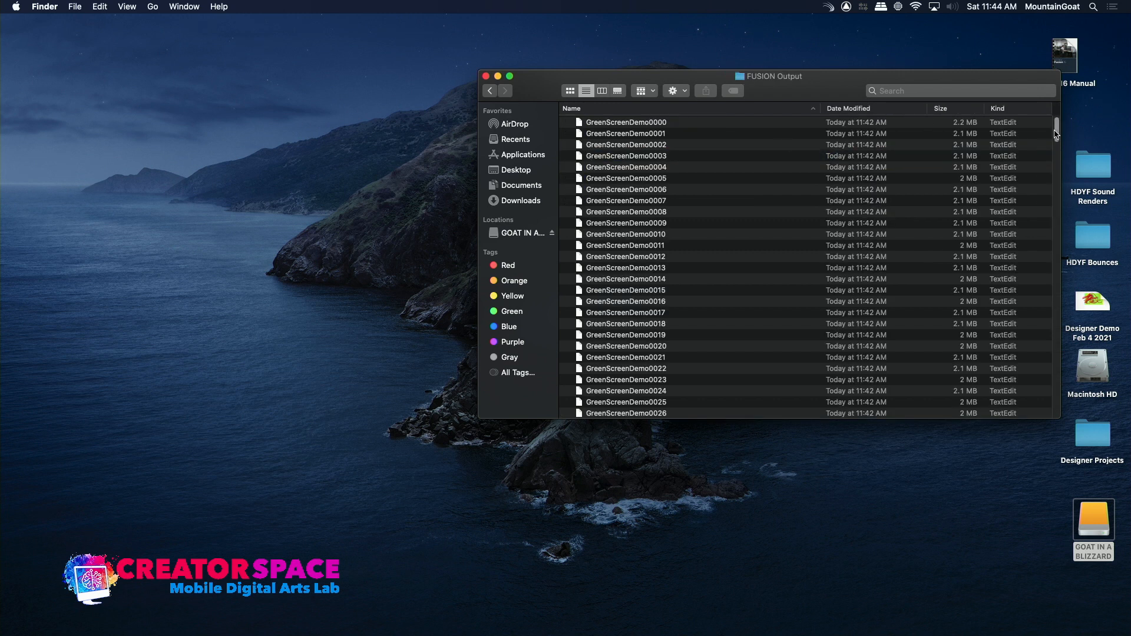
{"action": "scroll", "coordinate": [1052, 135], "scroll_direction": "down", "scroll_amount": 20}
{"action": "scroll", "coordinate": [1051, 263], "scroll_direction": "down", "scroll_amount": 20}
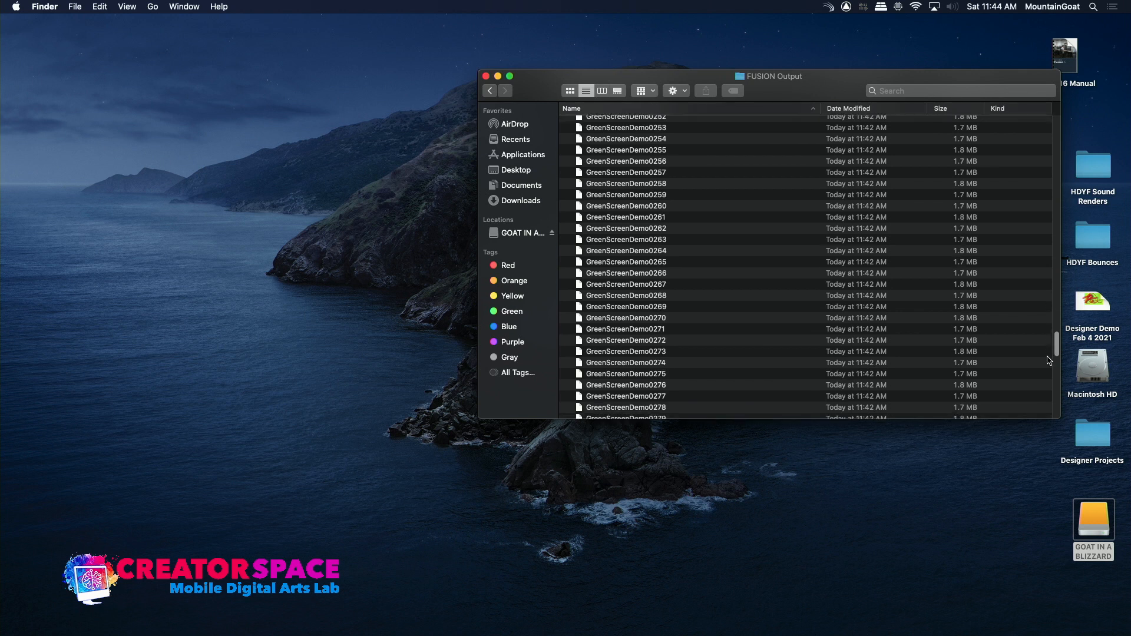
{"action": "left_click_drag", "start_coordinate": [1047, 362], "coordinate": [1064, 115]}
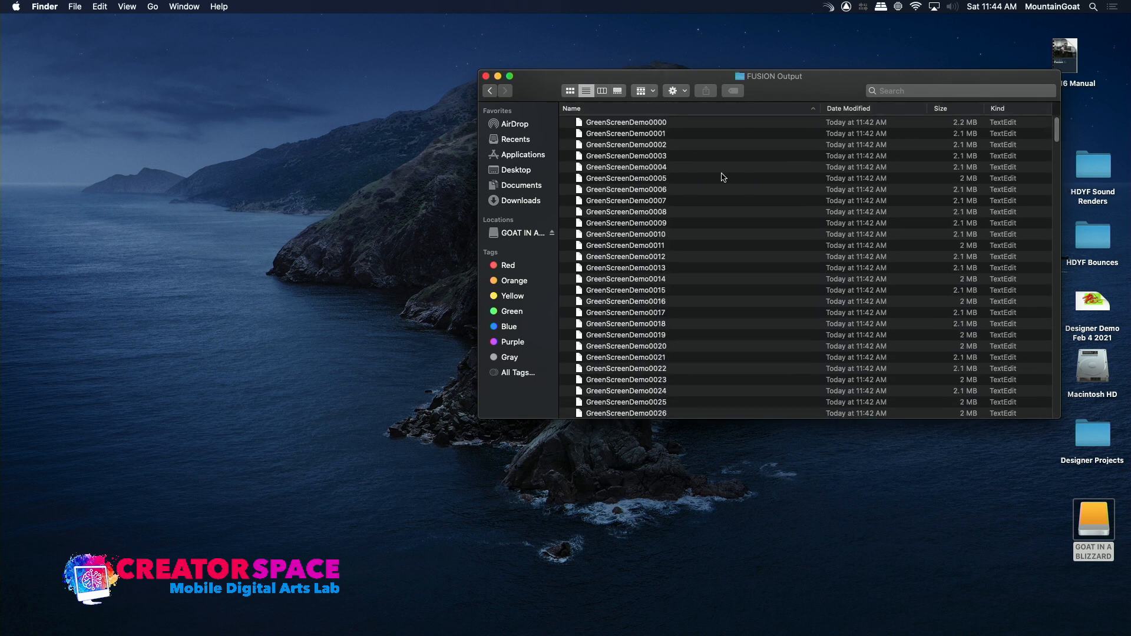
Preview the first and last rendered frames, GreenScreenDemo0000 and GreenScreenDemo0350, and return to the TBMCS Master Class folder.
{"action": "double_click", "coordinate": [583, 122]}
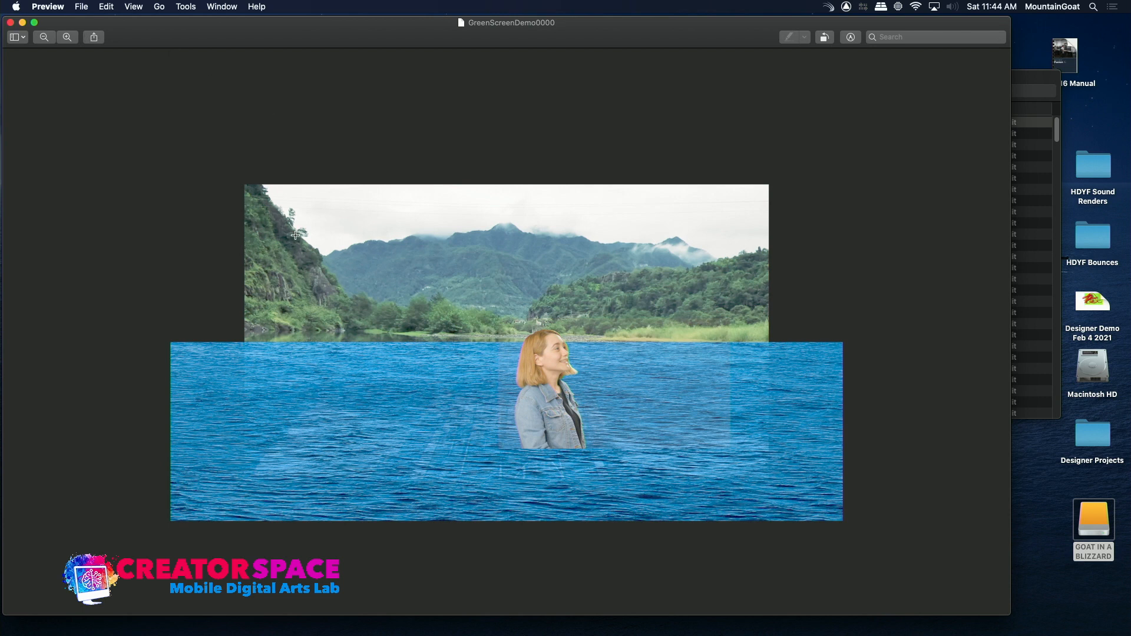
{"action": "left_click", "coordinate": [10, 23]}
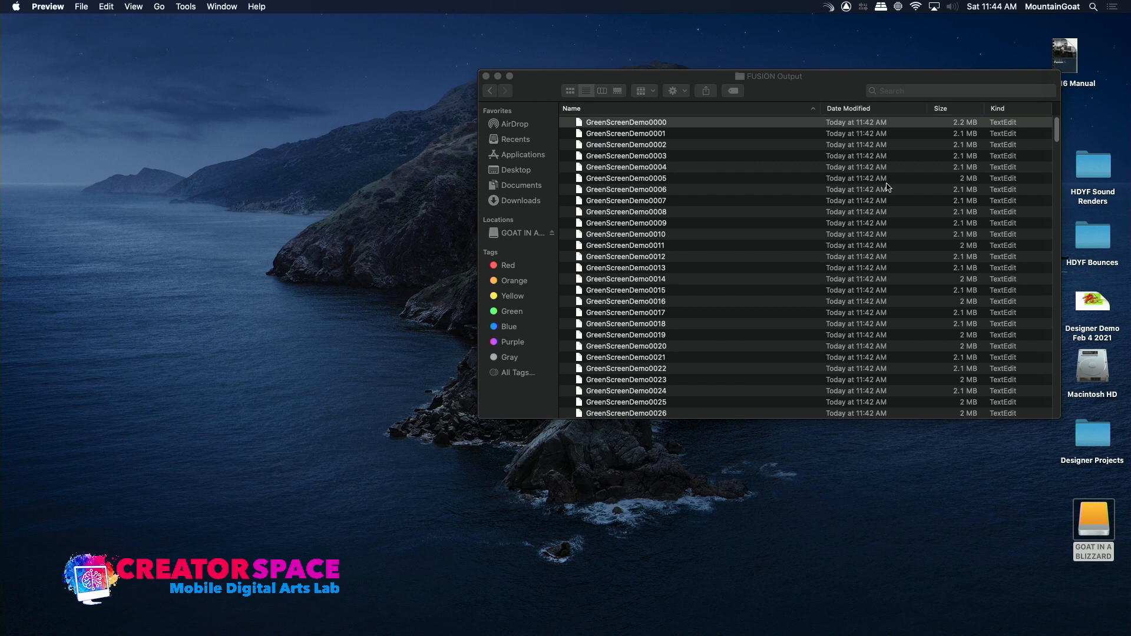
{"action": "left_click_drag", "start_coordinate": [1059, 132], "coordinate": [1051, 441]}
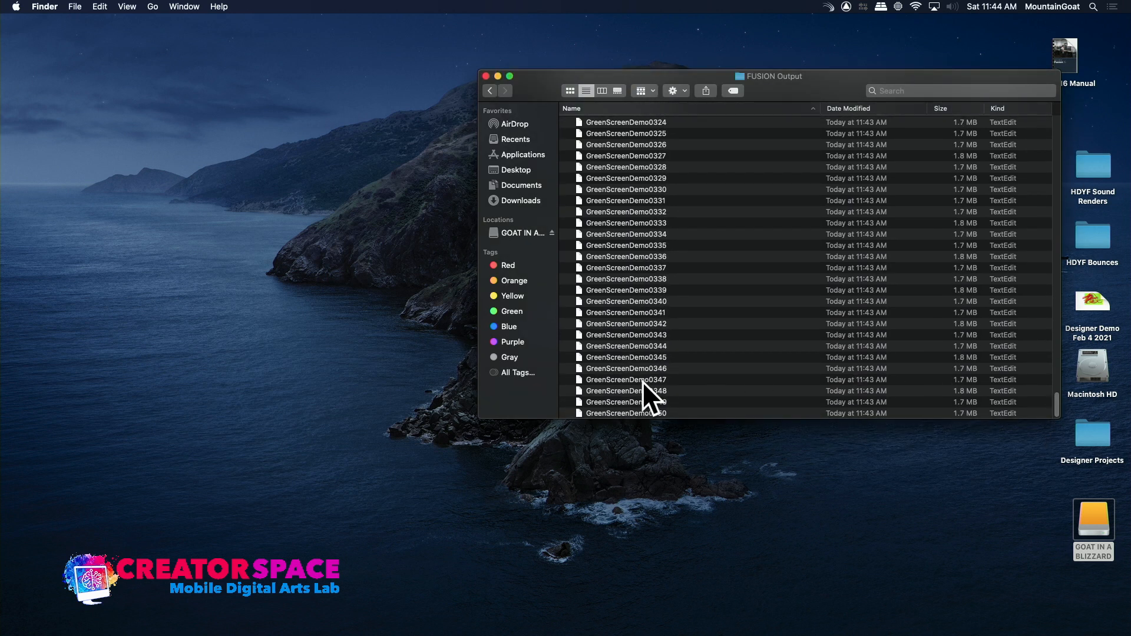
{"action": "double_click", "coordinate": [580, 414]}
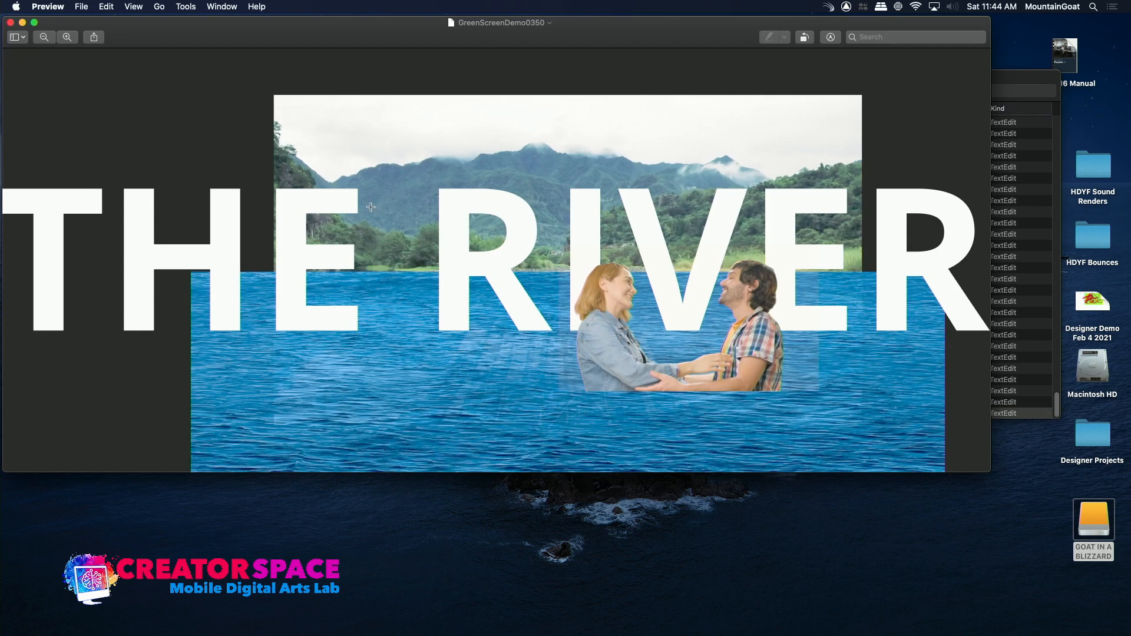
{"action": "left_click", "coordinate": [10, 23]}
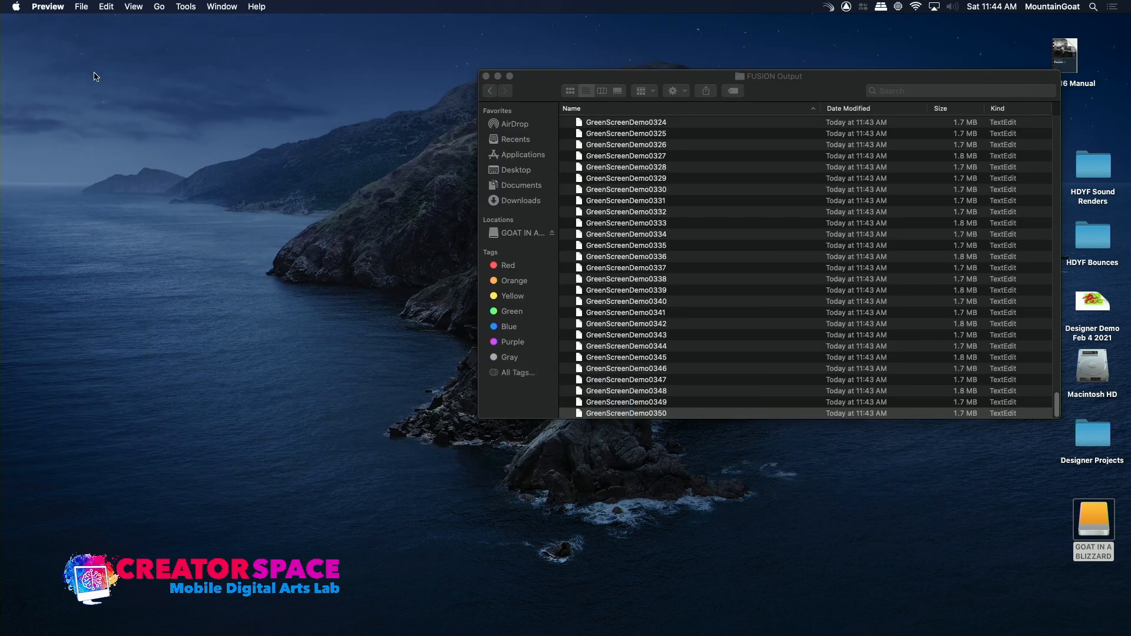
{"action": "left_click", "coordinate": [492, 91]}
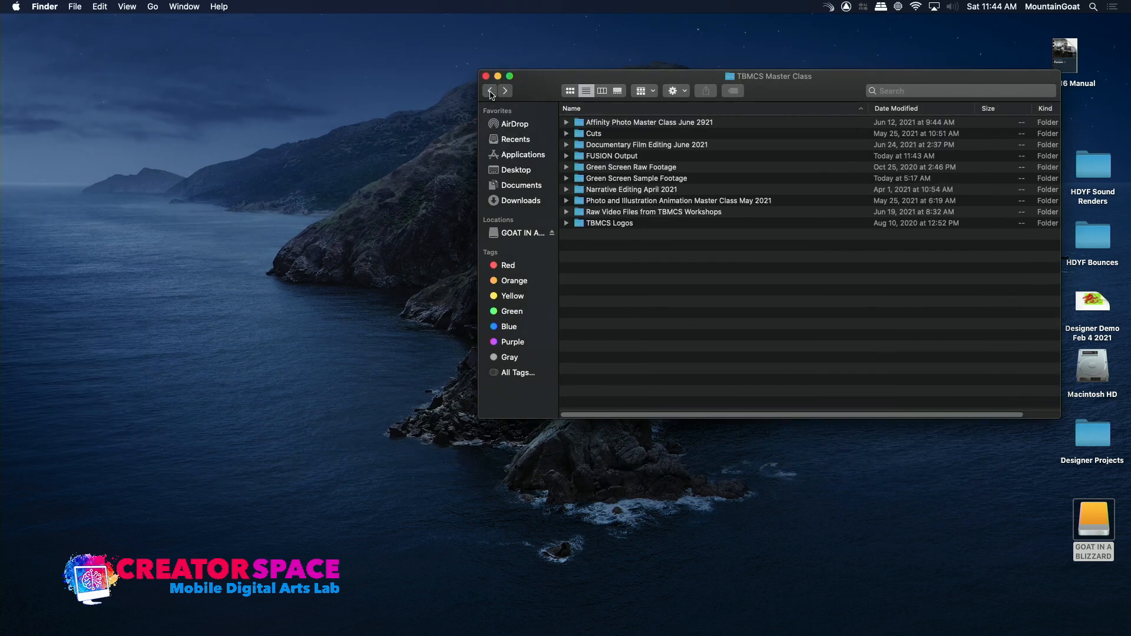
Switch back to Fusion Studio and set the Saver's output file to GreenScreenDemo.mov in the FUSION Output folder.
{"action": "mouse_move", "coordinate": [684, 619]}
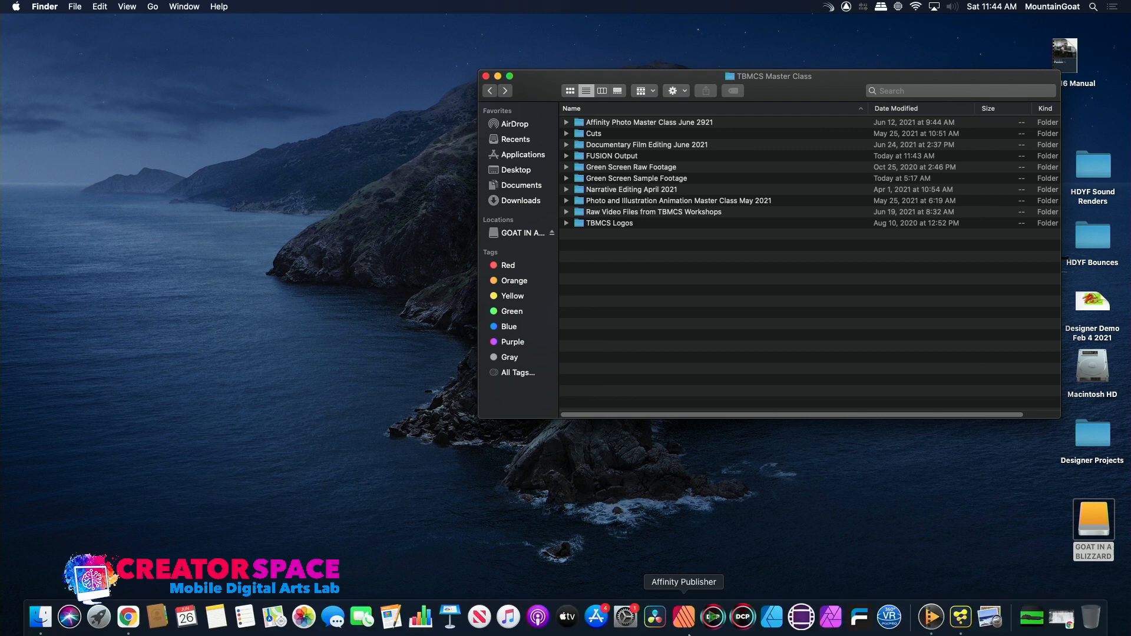
{"action": "left_click", "coordinate": [961, 617]}
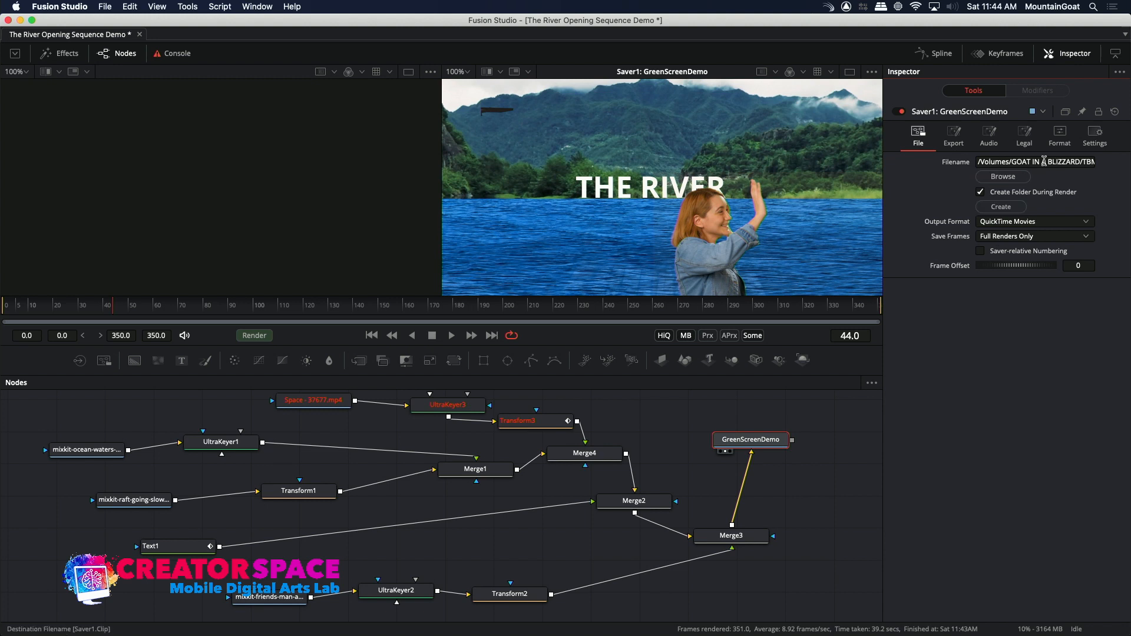
{"action": "left_click", "coordinate": [1003, 176]}
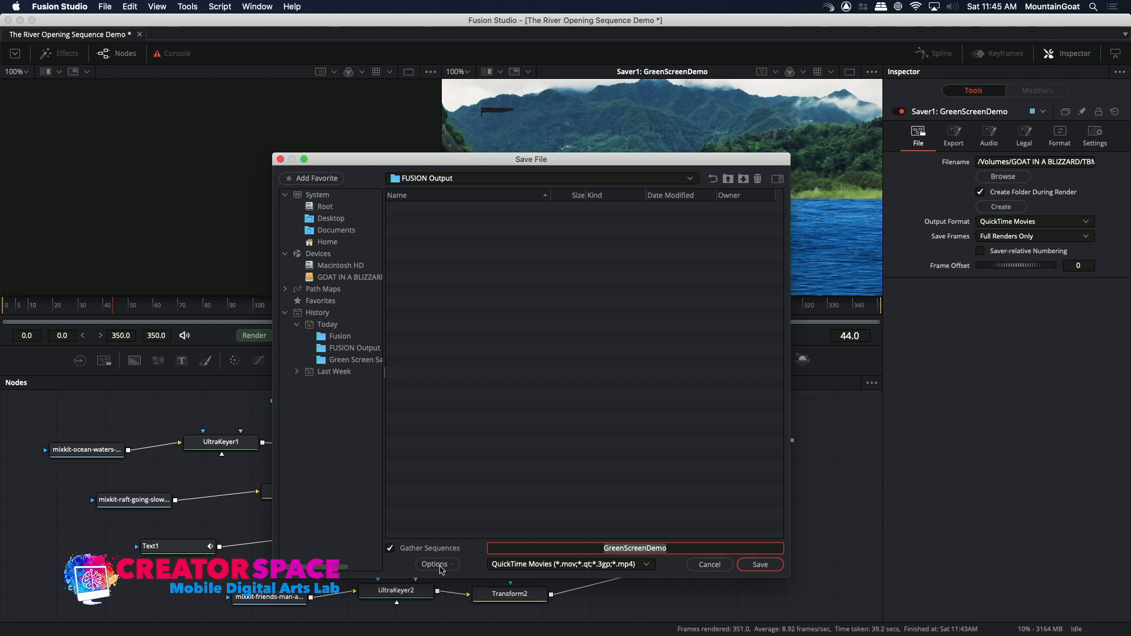
{"action": "left_click", "coordinate": [439, 567]}
{"action": "left_click", "coordinate": [475, 518]}
{"action": "left_click", "coordinate": [760, 564]}
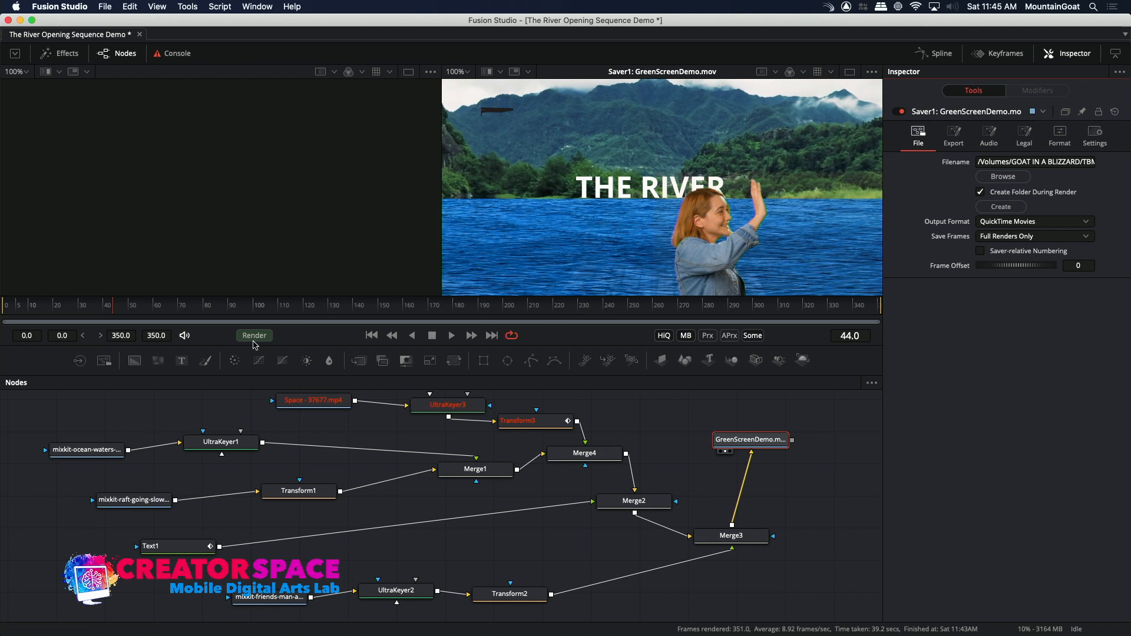
Render frames 0 to 350 of the composition using the Final configuration.
{"action": "left_click", "coordinate": [254, 335]}
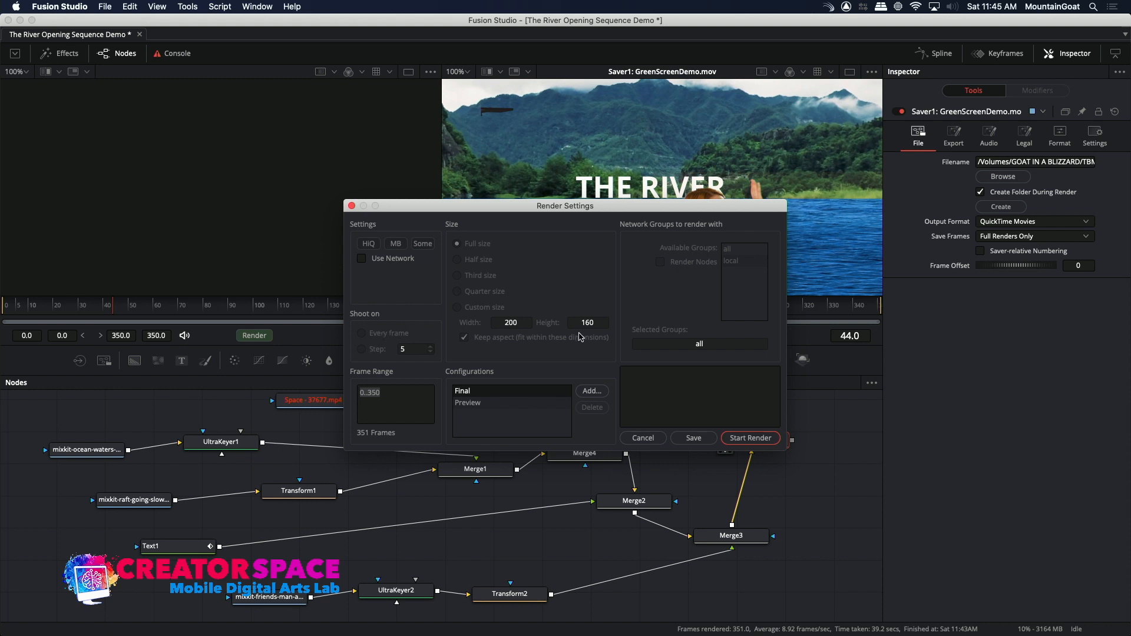
{"action": "left_click", "coordinate": [760, 441]}
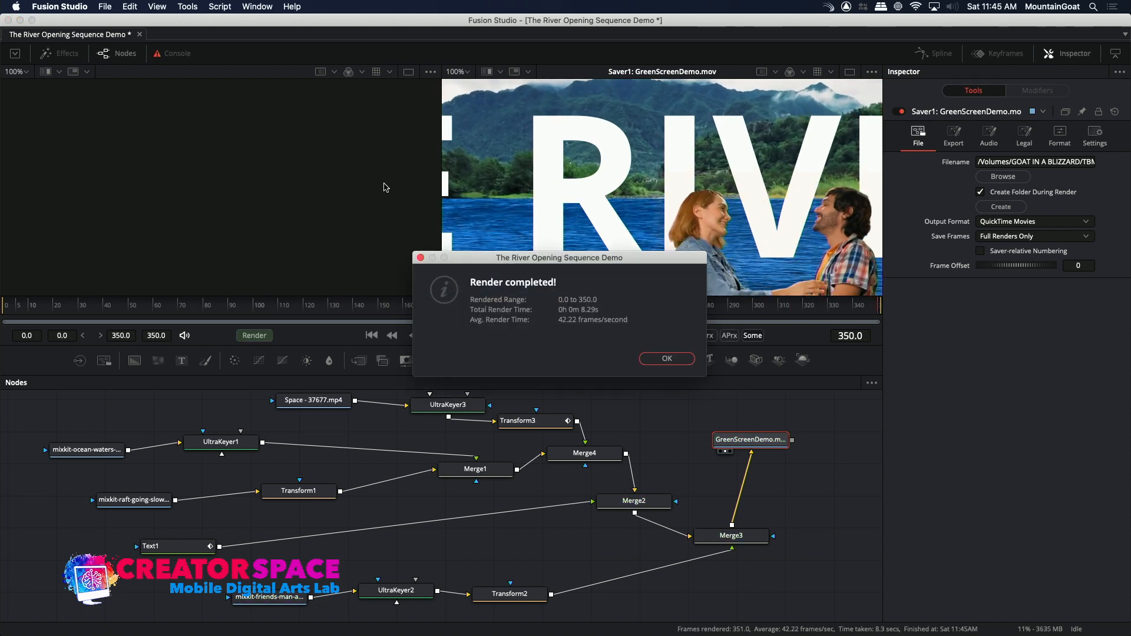
{"action": "left_click", "coordinate": [667, 359]}
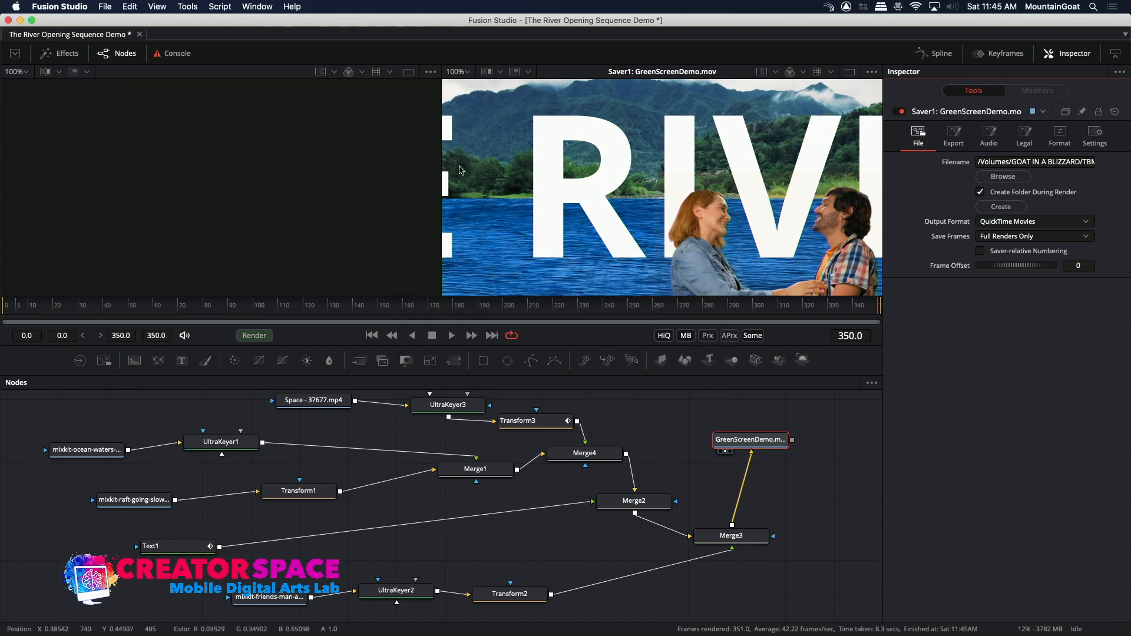
Switch to Finder, reopen the FUSION Output folder and preview the still frames GreenScreenDemo0002 and GreenScreenDemo0005.
{"action": "left_click", "coordinate": [21, 20]}
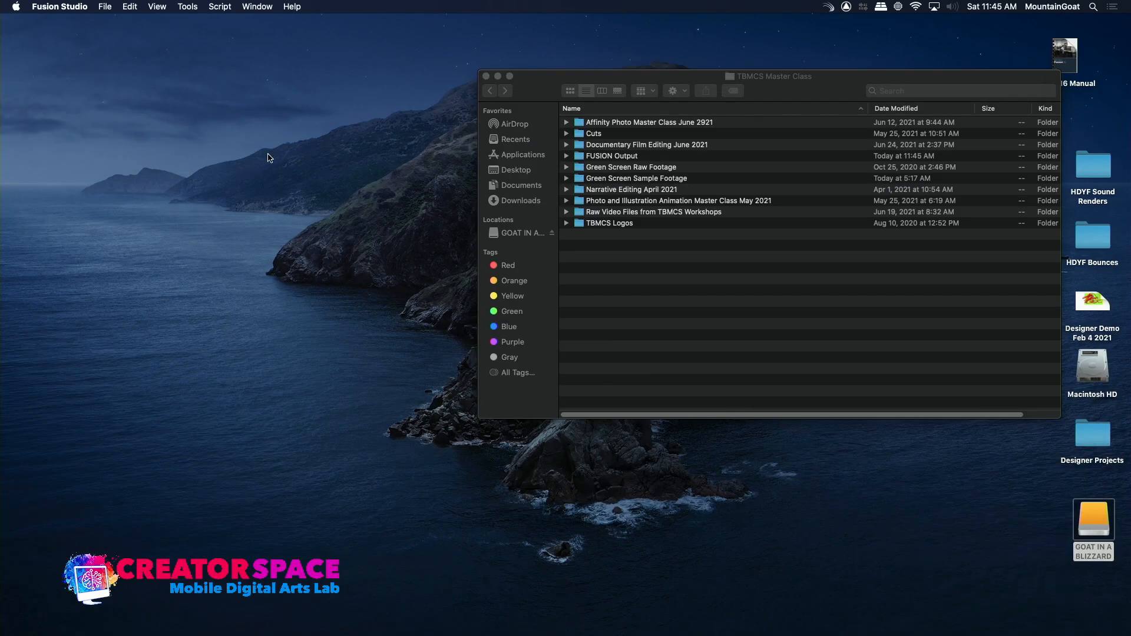
{"action": "double_click", "coordinate": [597, 156]}
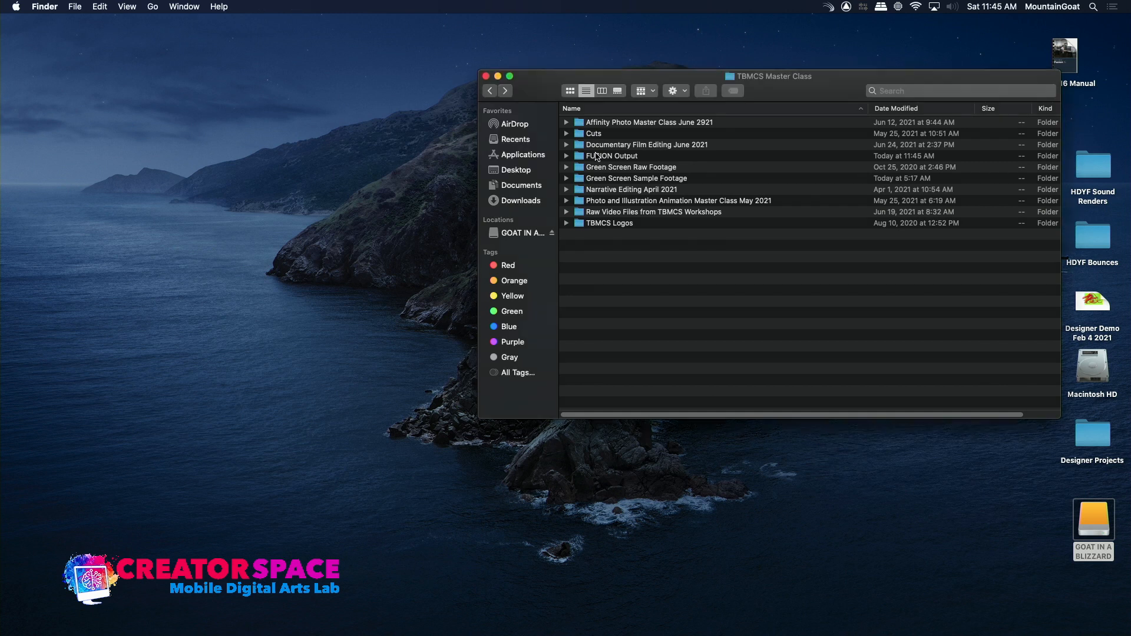
{"action": "left_click_drag", "start_coordinate": [1056, 405], "coordinate": [1068, 87]}
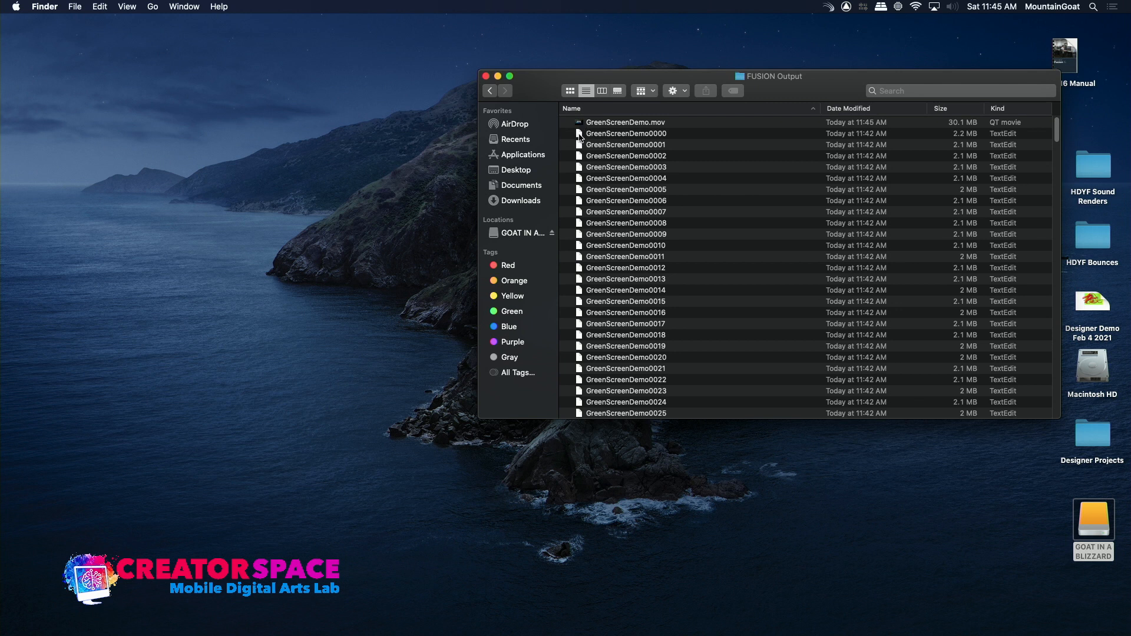
{"action": "double_click", "coordinate": [578, 157]}
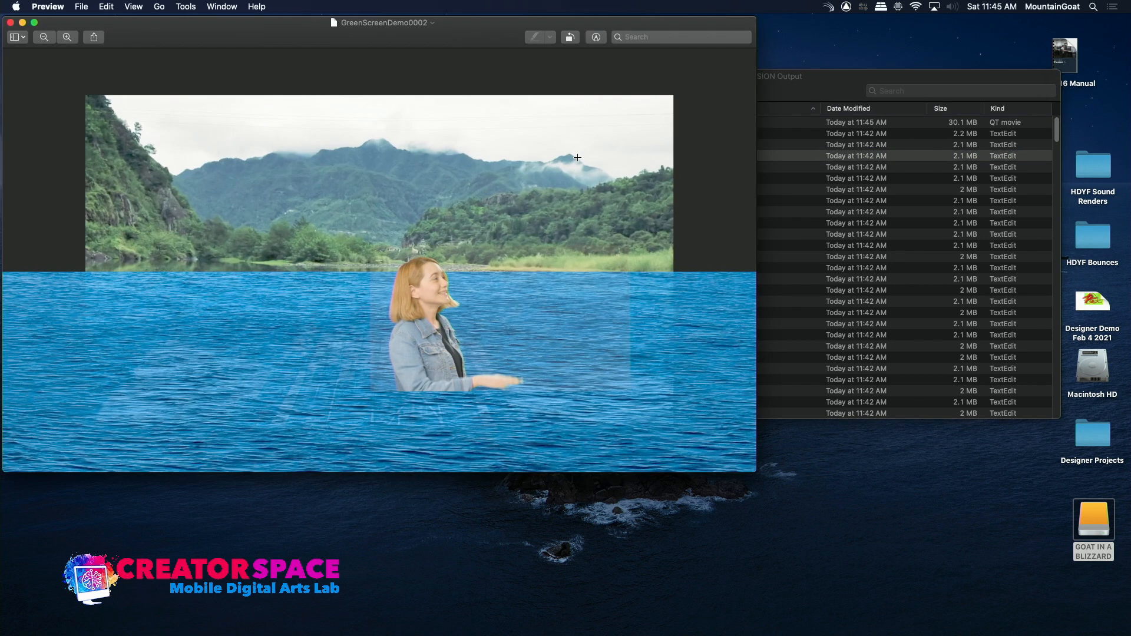
{"action": "left_click", "coordinate": [10, 23]}
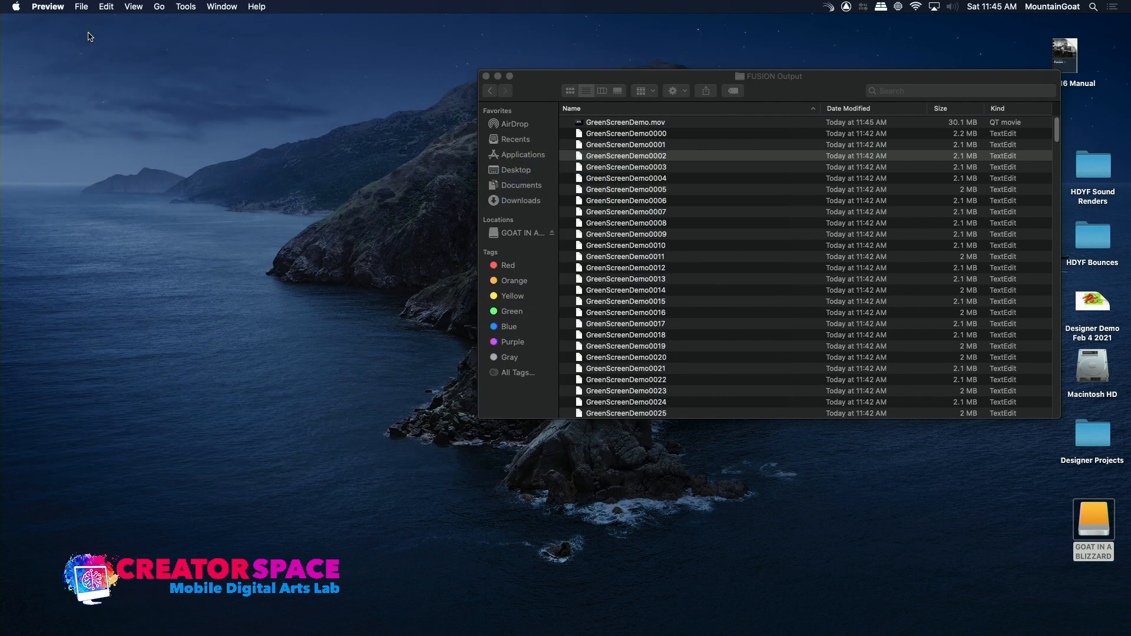
{"action": "double_click", "coordinate": [582, 190]}
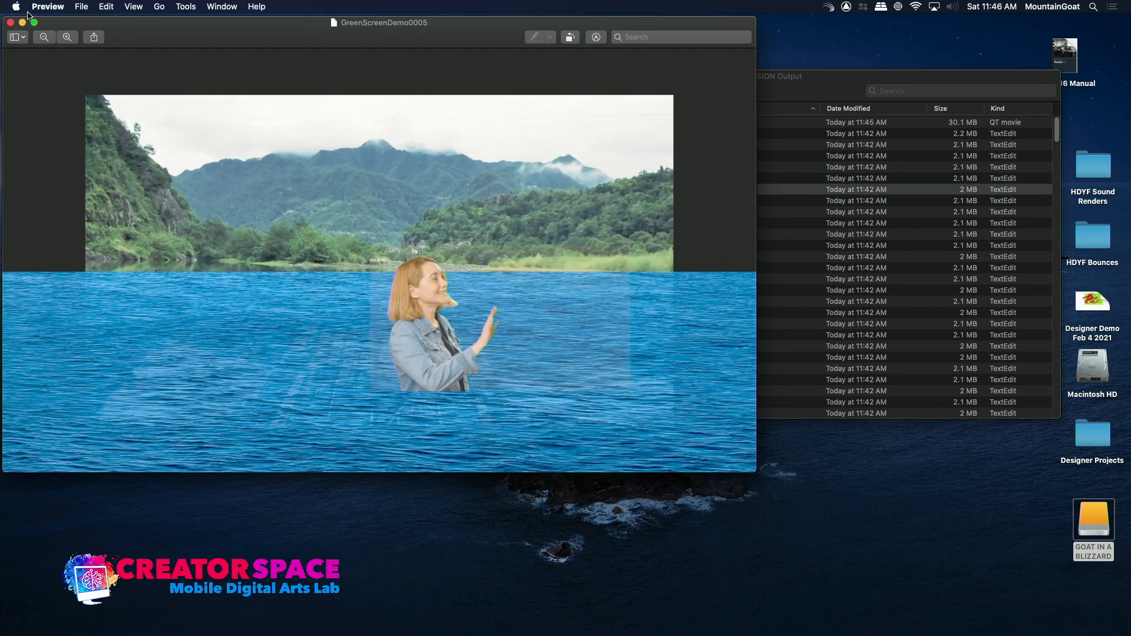
{"action": "left_click", "coordinate": [10, 22]}
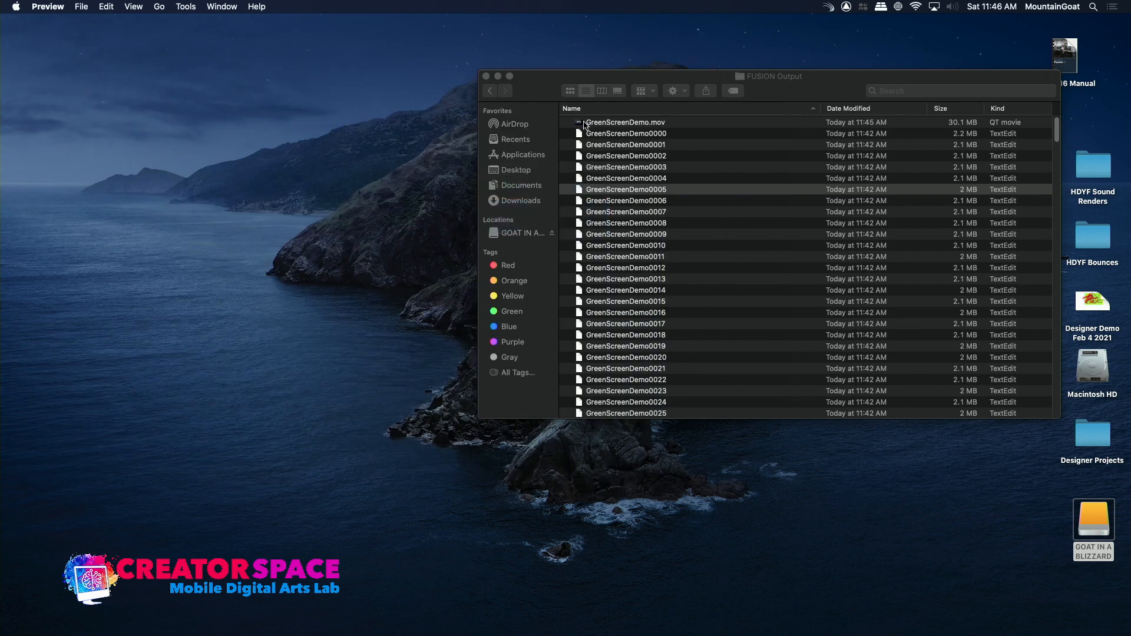
Open GreenScreenDemo.mov in QuickTime Player, play the rendered sequence and replay it from the beginning.
{"action": "double_click", "coordinate": [581, 125]}
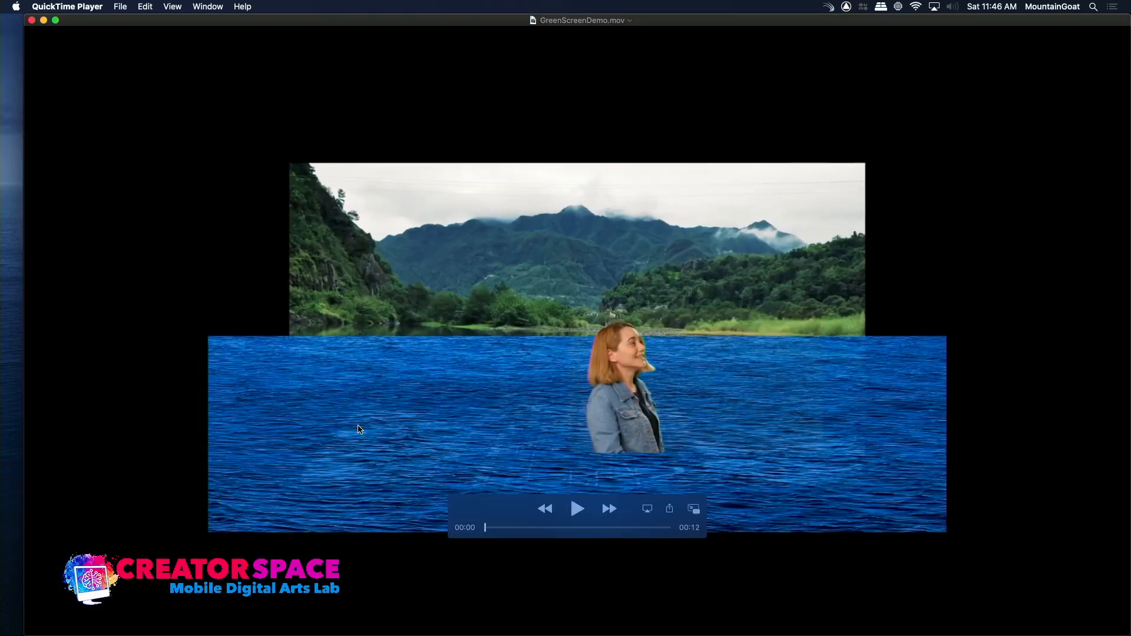
{"action": "left_click", "coordinate": [578, 509]}
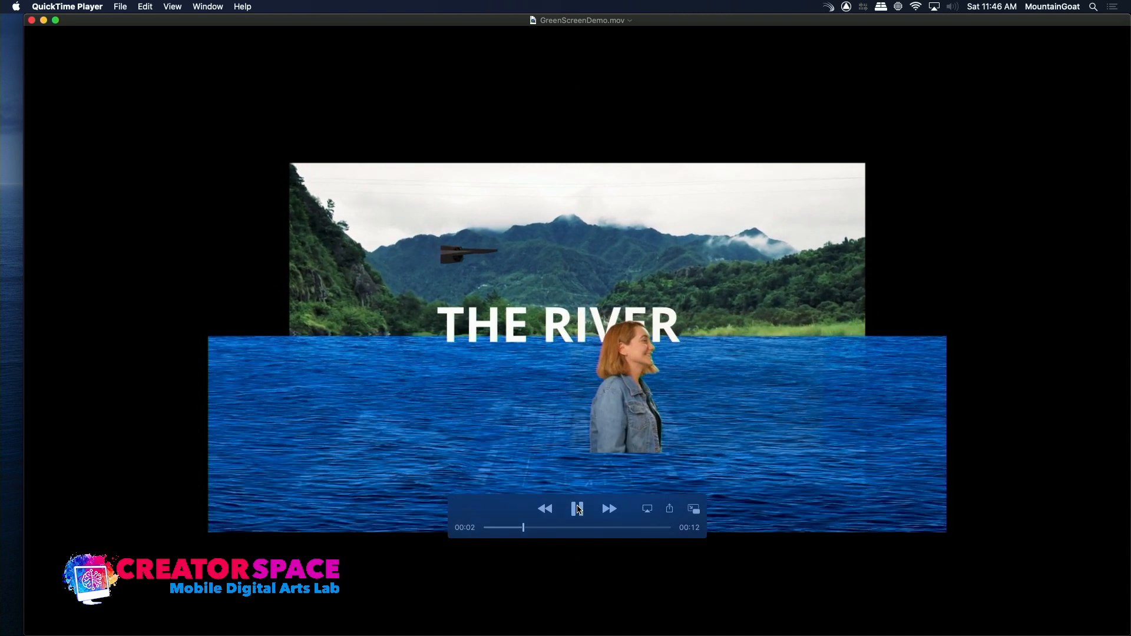
{"action": "left_click", "coordinate": [577, 509]}
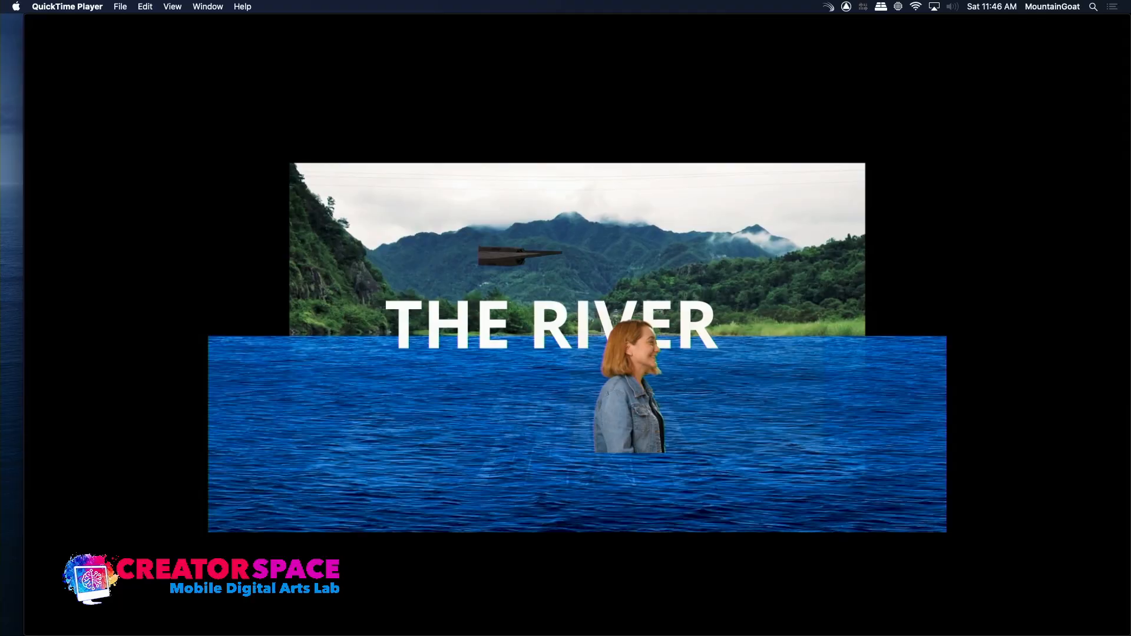
{"action": "mouse_move", "coordinate": [711, 277]}
{"action": "left_click_drag", "start_coordinate": [572, 527], "coordinate": [459, 541]}
{"action": "key", "text": "space"}
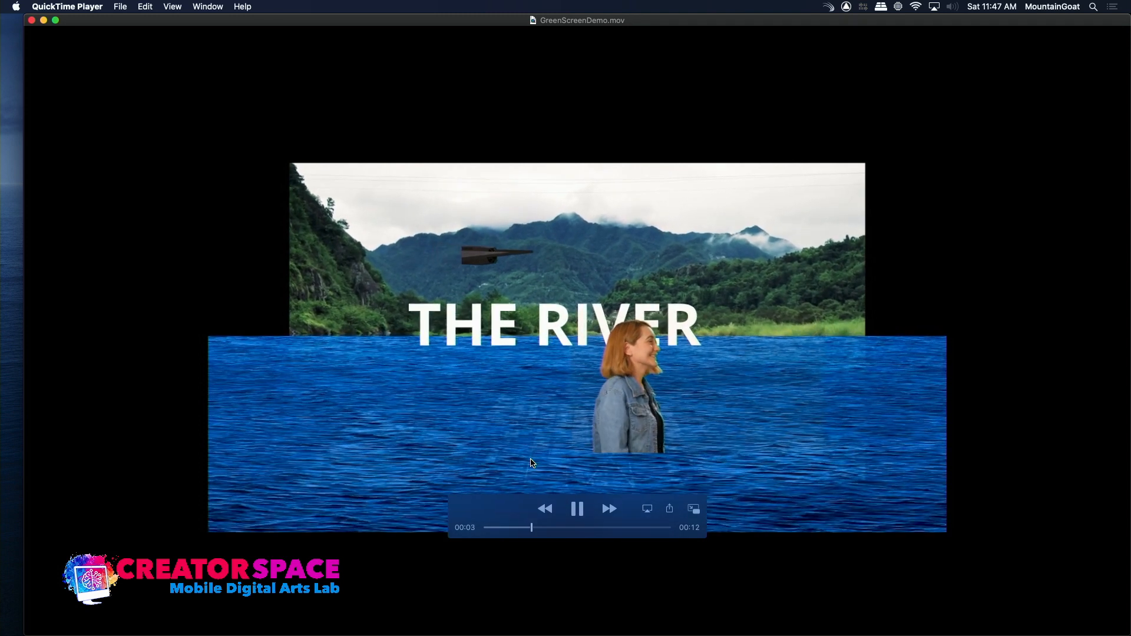
Pause the movie playback, close GreenScreenDemo.mov in QuickTime Player and switch back to Fusion Studio.
{"action": "mouse_move", "coordinate": [530, 414]}
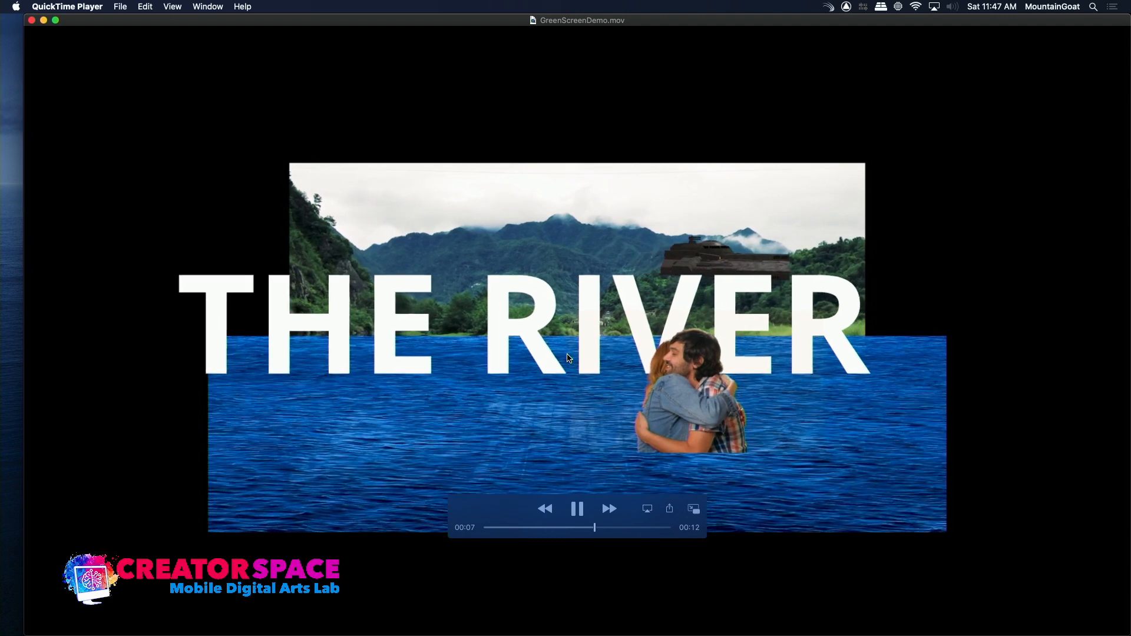
{"action": "key", "text": "space"}
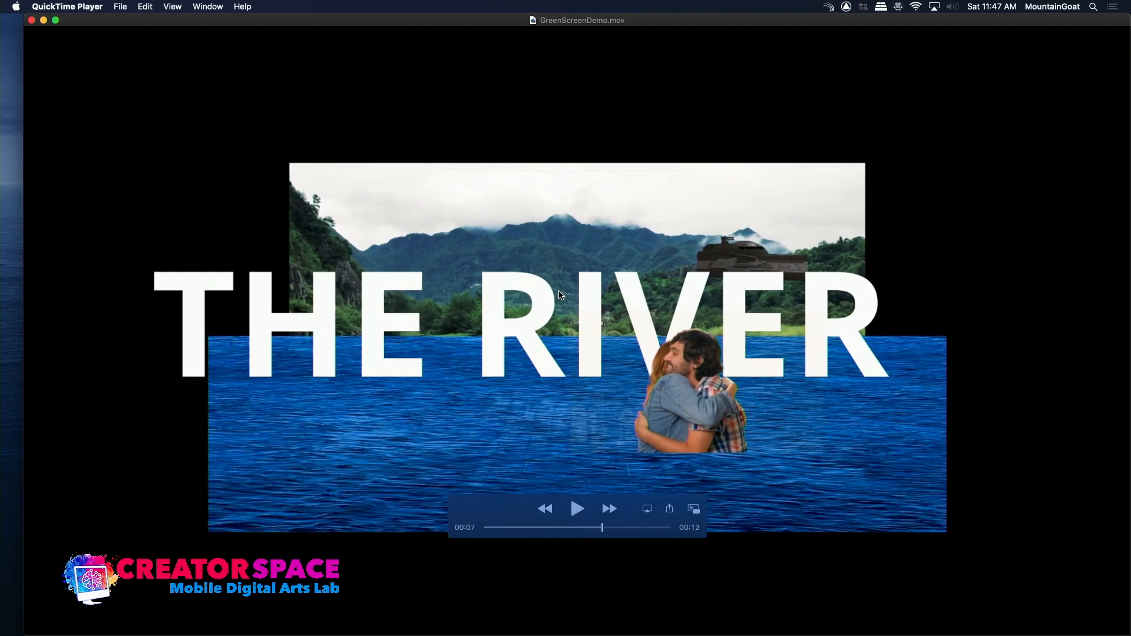
{"action": "left_click", "coordinate": [32, 21]}
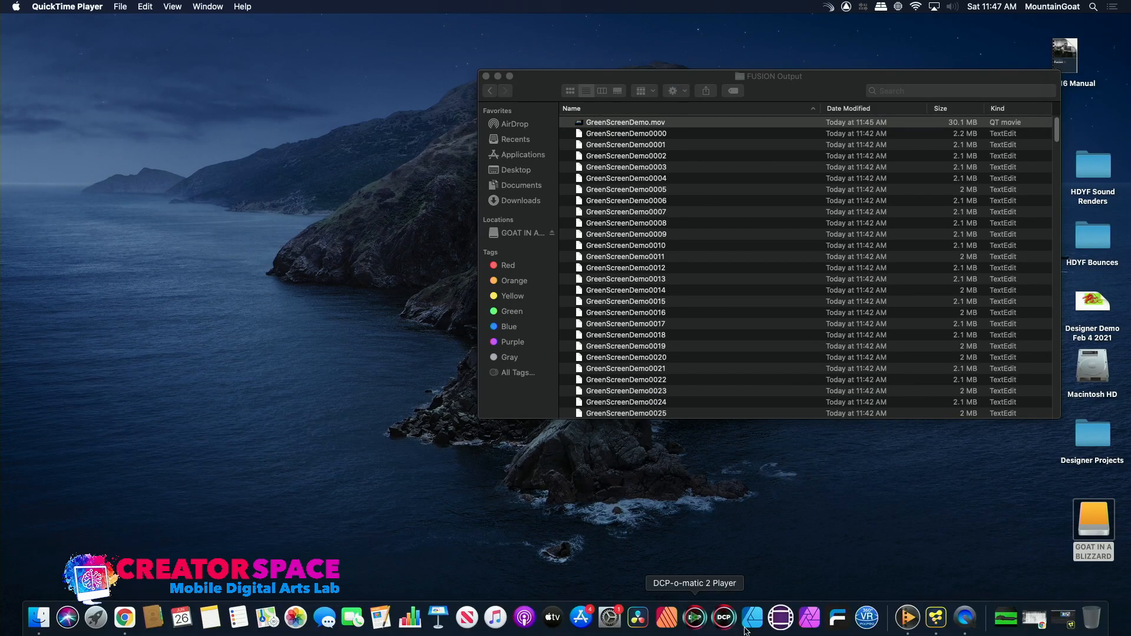
{"action": "left_click", "coordinate": [939, 617]}
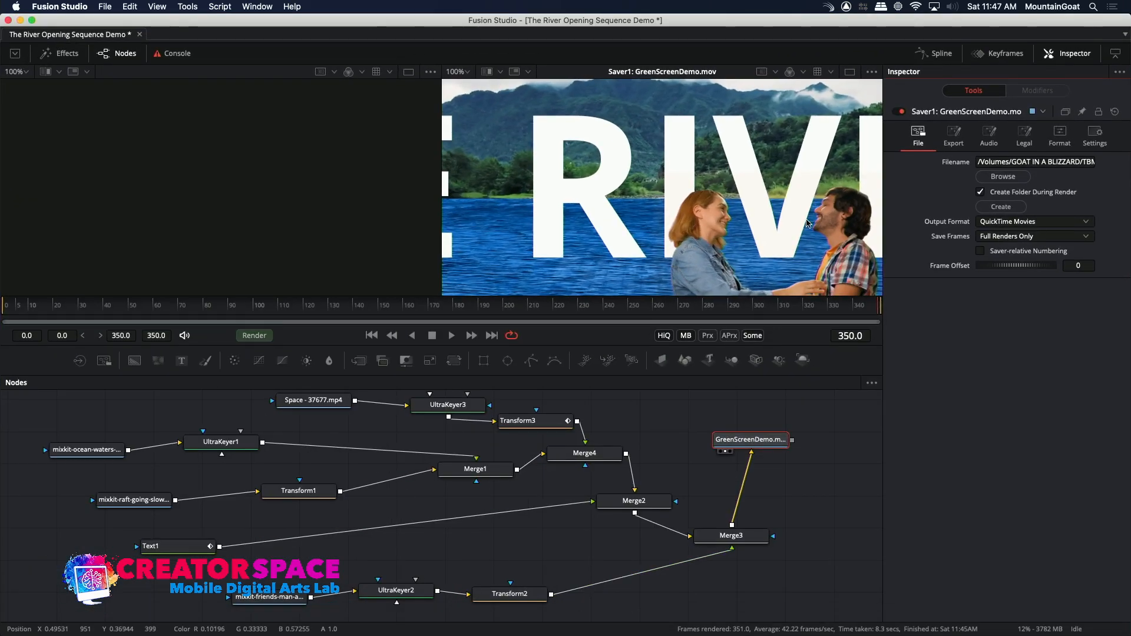
Check the Saver's export options and its Save Frames choices, keeping Full Renders Only.
{"action": "left_click", "coordinate": [958, 139]}
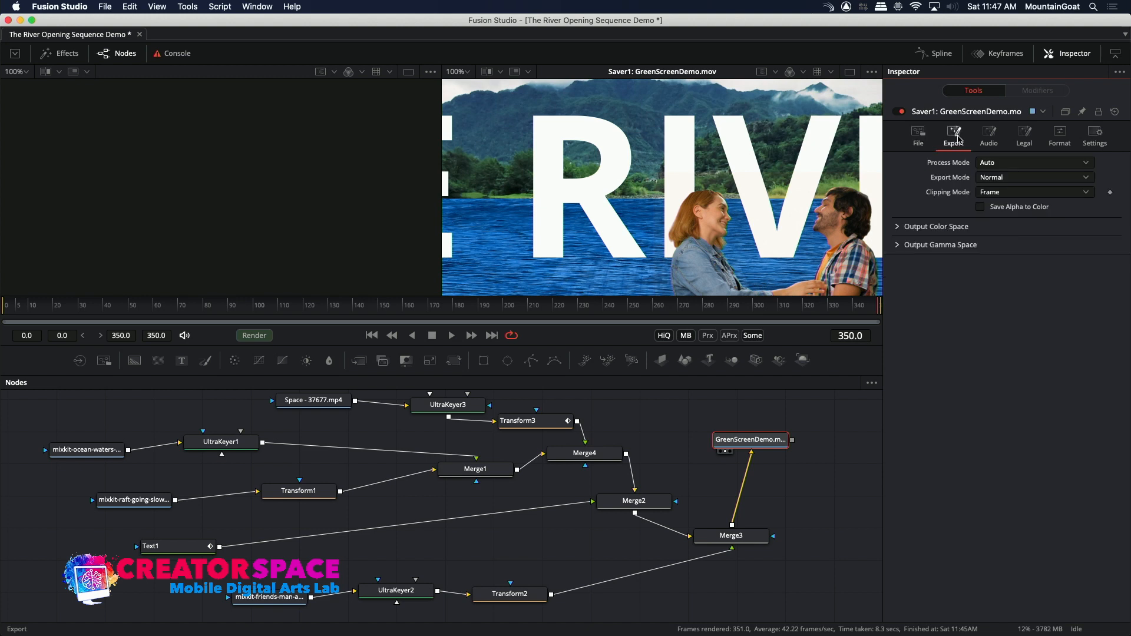
{"action": "left_click", "coordinate": [919, 135]}
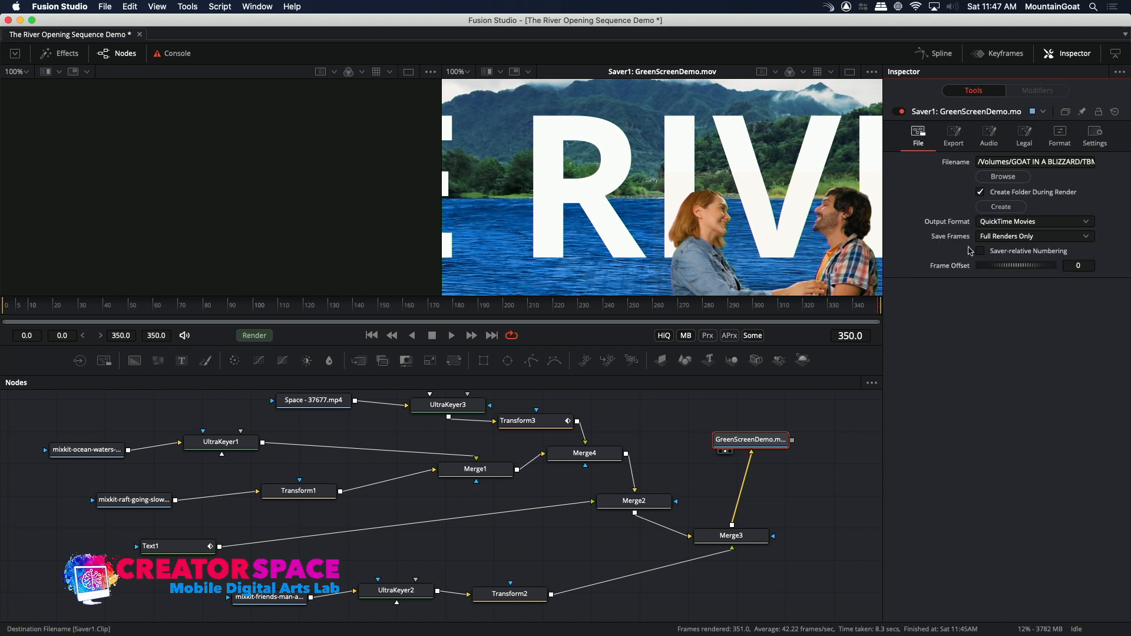
{"action": "left_click", "coordinate": [1029, 237]}
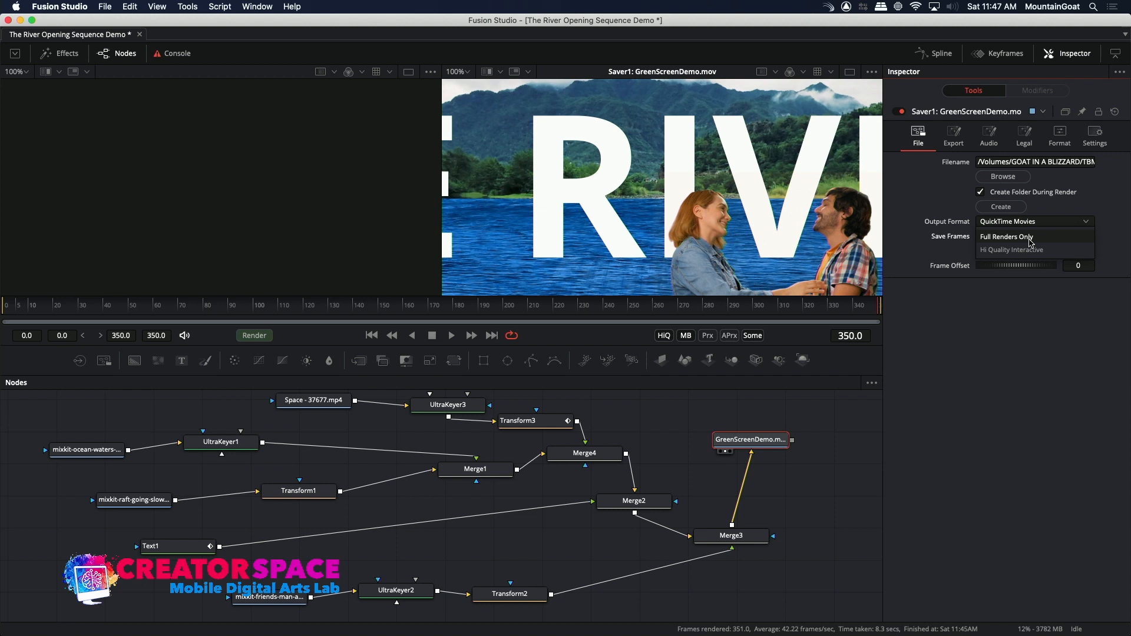
{"action": "left_click", "coordinate": [1008, 236]}
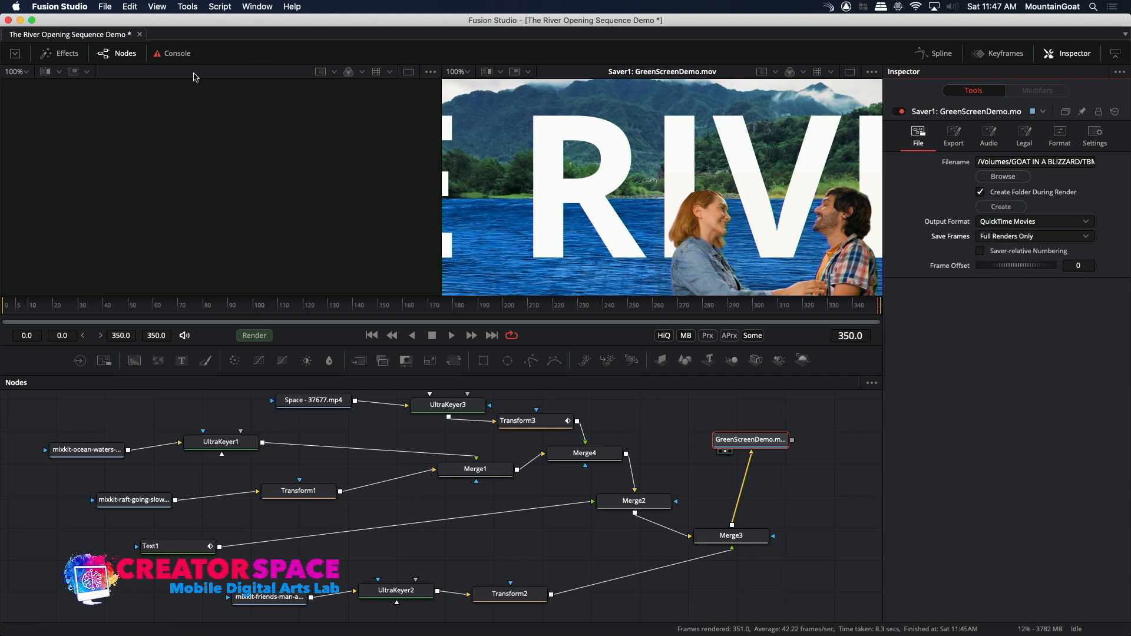
Open the Render Manager to review the render queue and its log, and close it again.
{"action": "left_click", "coordinate": [106, 7]}
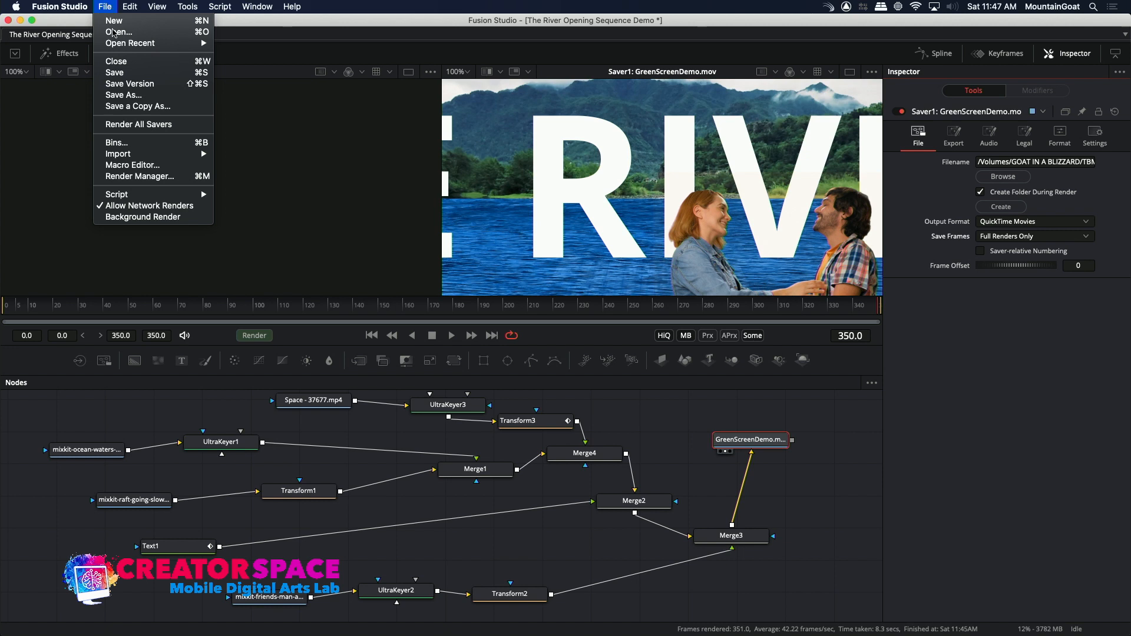
{"action": "left_click", "coordinate": [124, 177]}
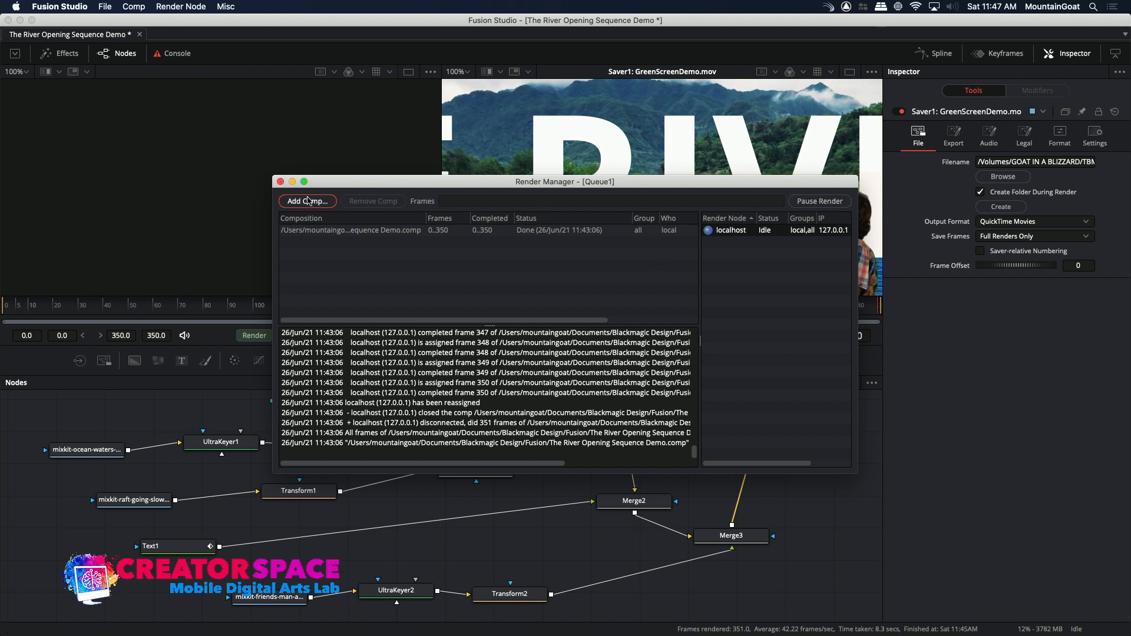
{"action": "left_click", "coordinate": [281, 182]}
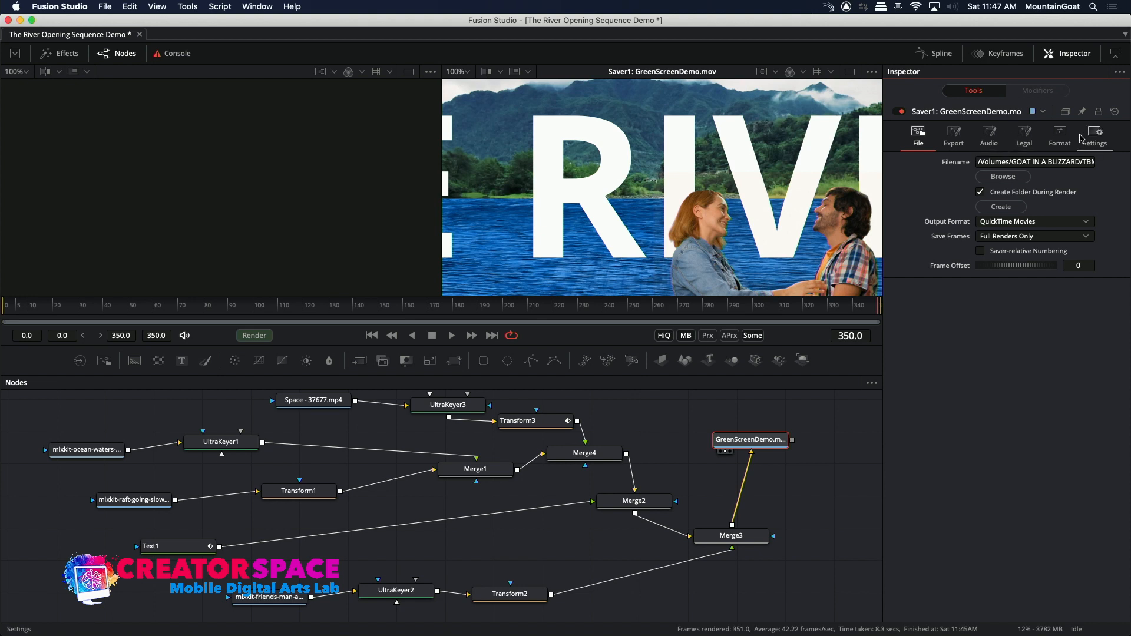
Examine the Saver's compression format, clipping and process mode choices, and its general settings without changing them.
{"action": "left_click", "coordinate": [1060, 136]}
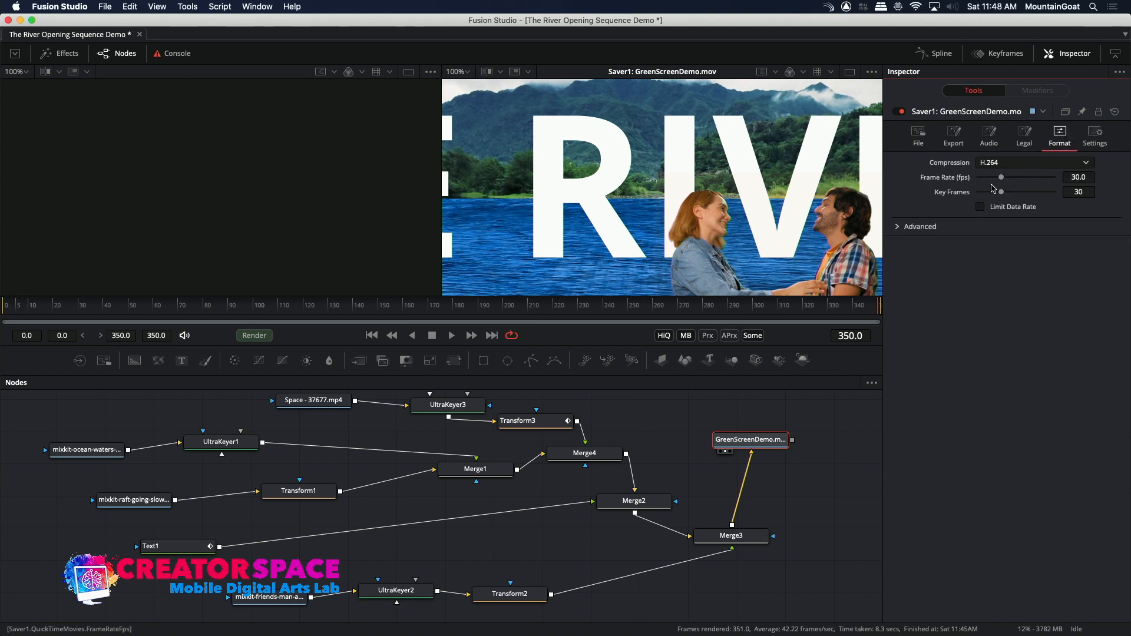
{"action": "left_click", "coordinate": [953, 135]}
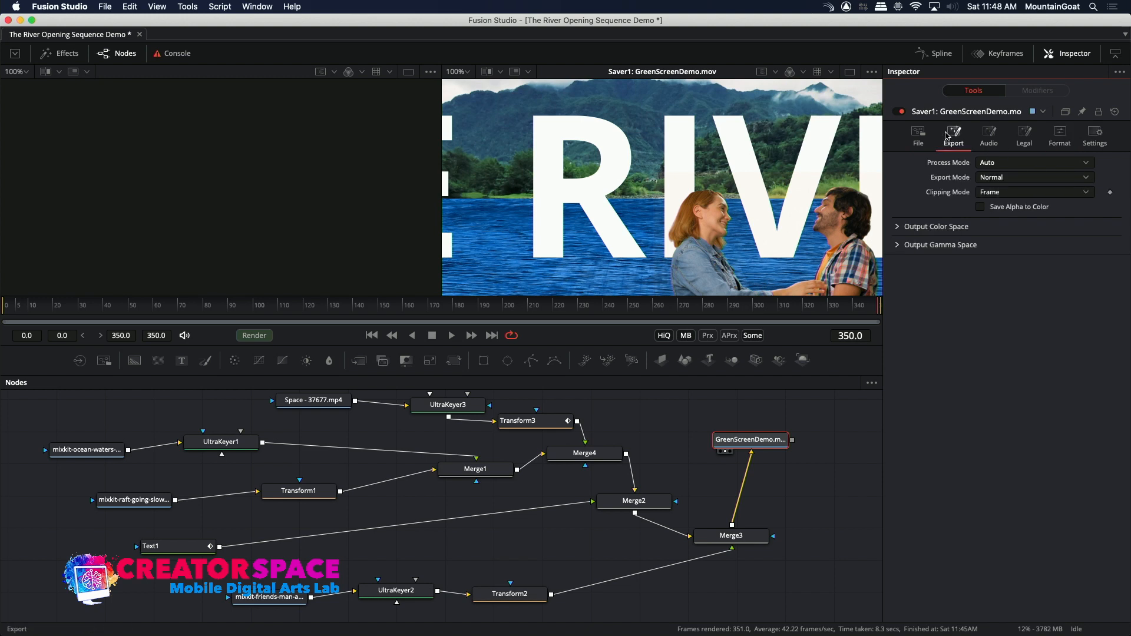
{"action": "left_click", "coordinate": [990, 195]}
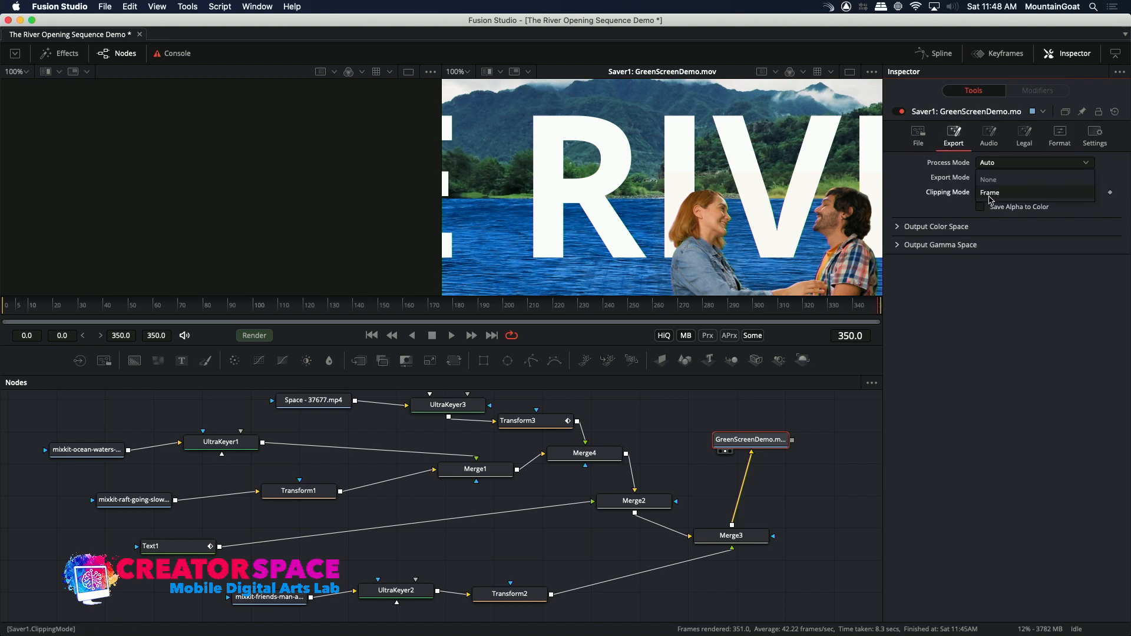
{"action": "left_click", "coordinate": [931, 174]}
{"action": "left_click", "coordinate": [1008, 179]}
{"action": "left_click", "coordinate": [920, 169]}
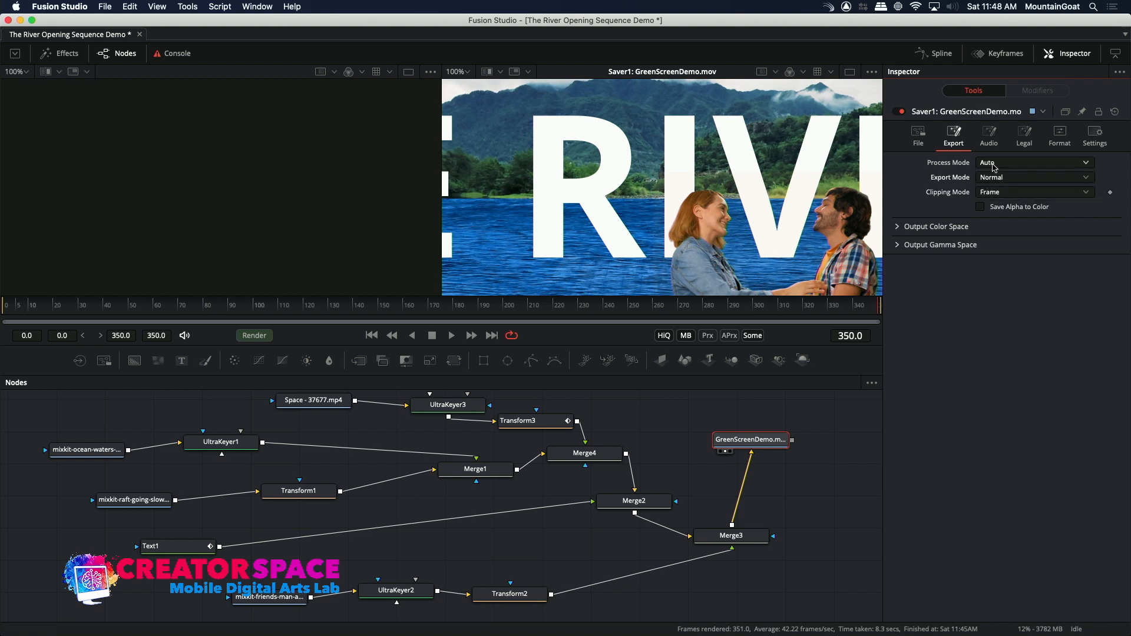
{"action": "left_click", "coordinate": [1005, 165]}
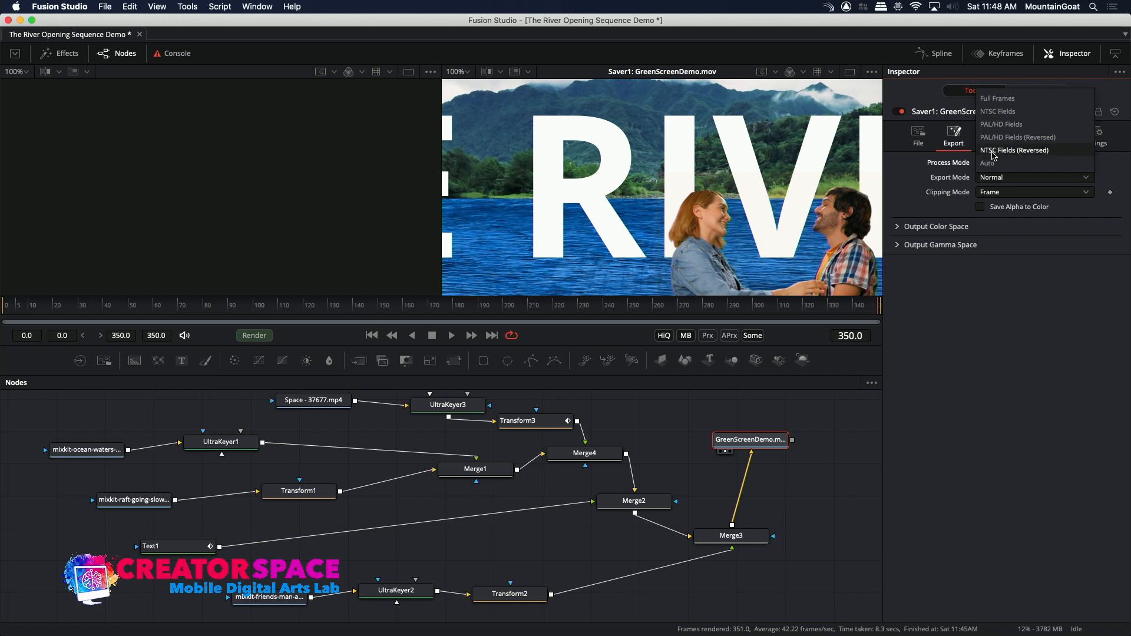
{"action": "left_click", "coordinate": [917, 193]}
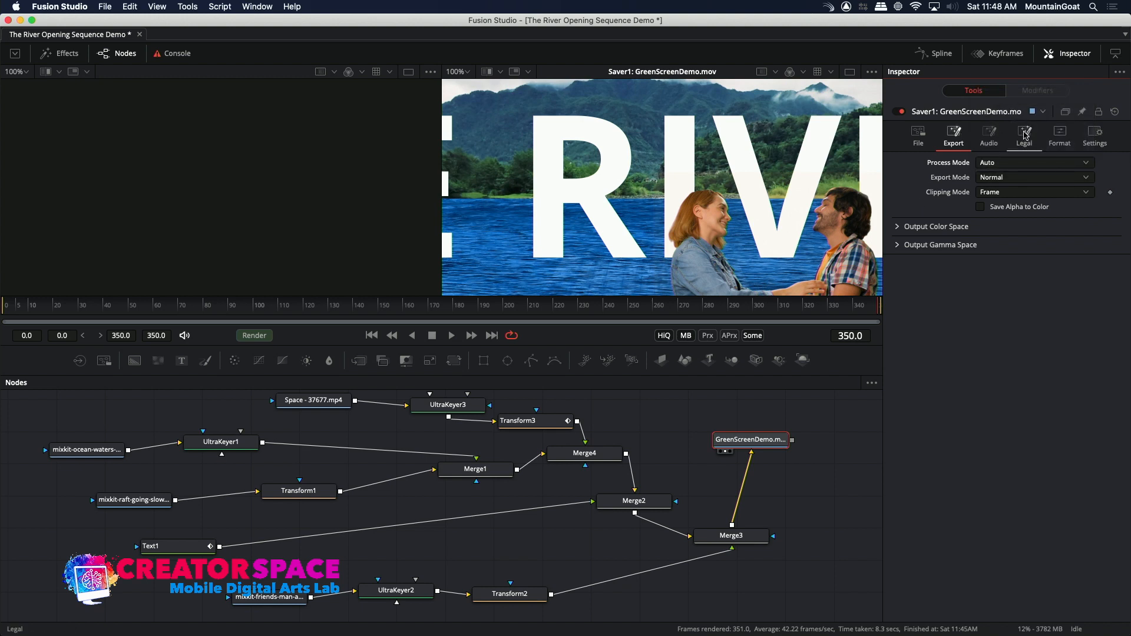
{"action": "left_click", "coordinate": [1063, 135]}
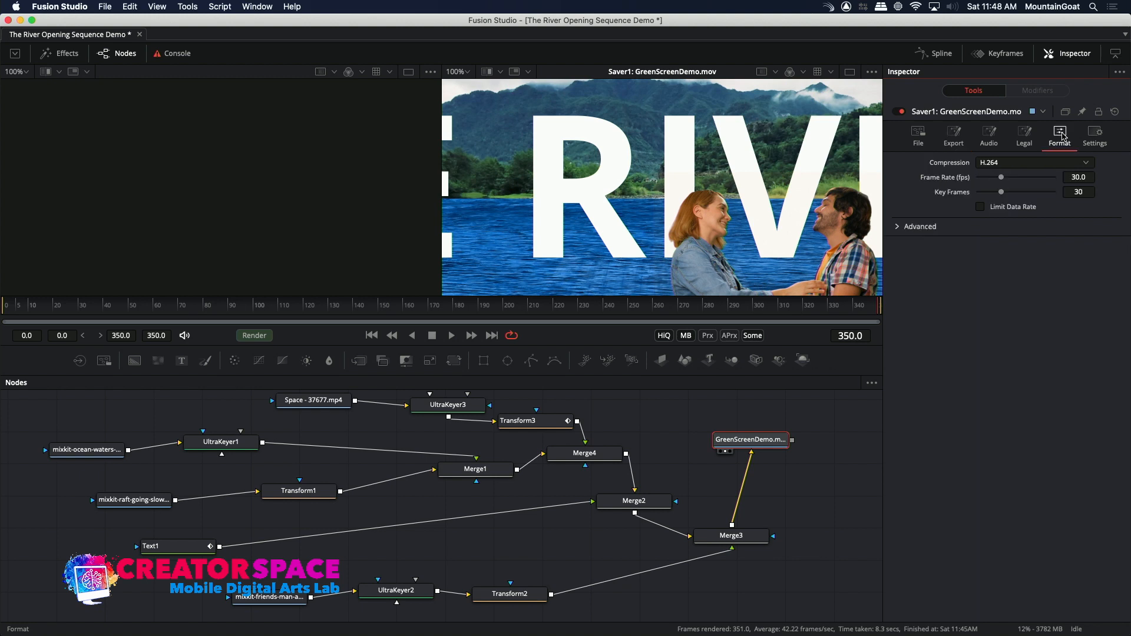
{"action": "left_click", "coordinate": [1098, 135]}
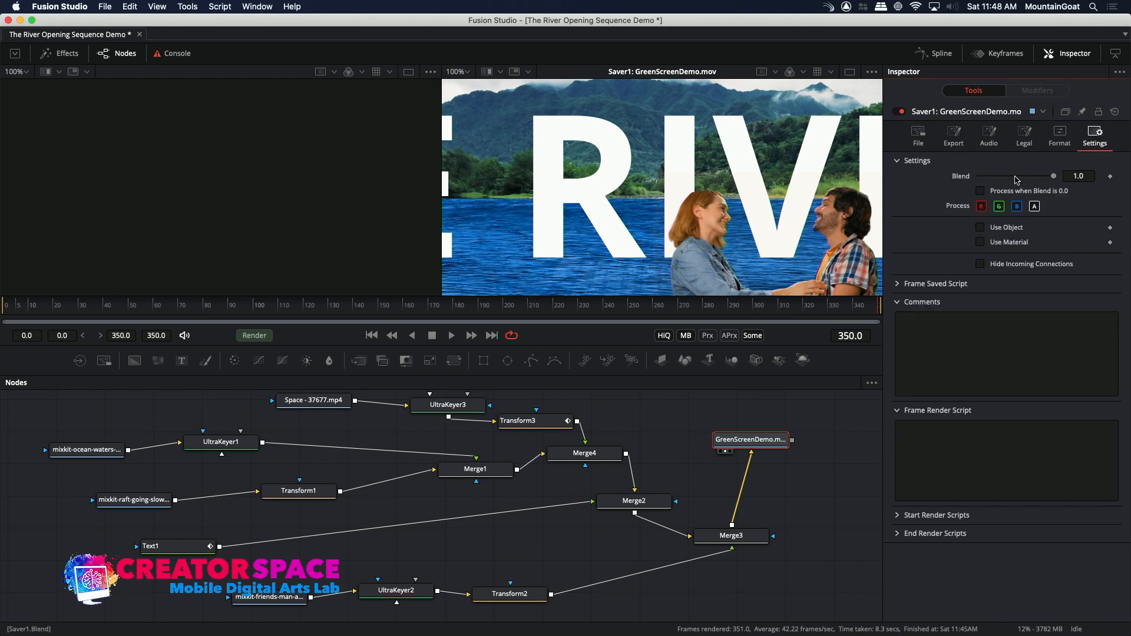
Set the Saver's legal video type to NTSC and save the composition.
{"action": "left_click", "coordinate": [1023, 135]}
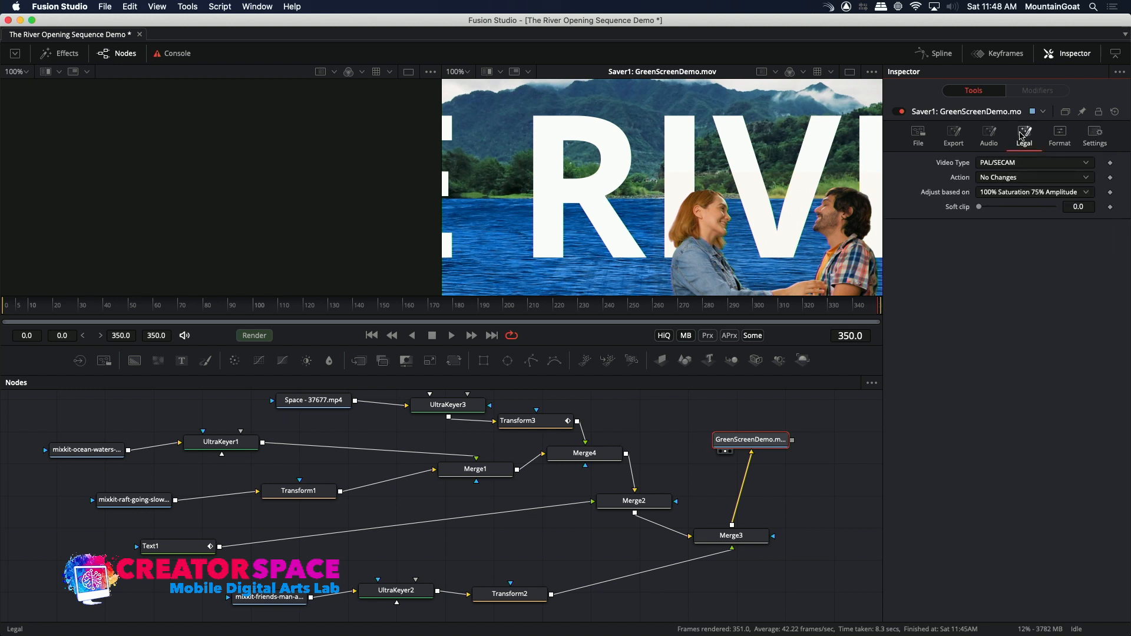
{"action": "left_click", "coordinate": [1011, 169]}
{"action": "left_click", "coordinate": [988, 139]}
{"action": "left_click", "coordinate": [926, 132]}
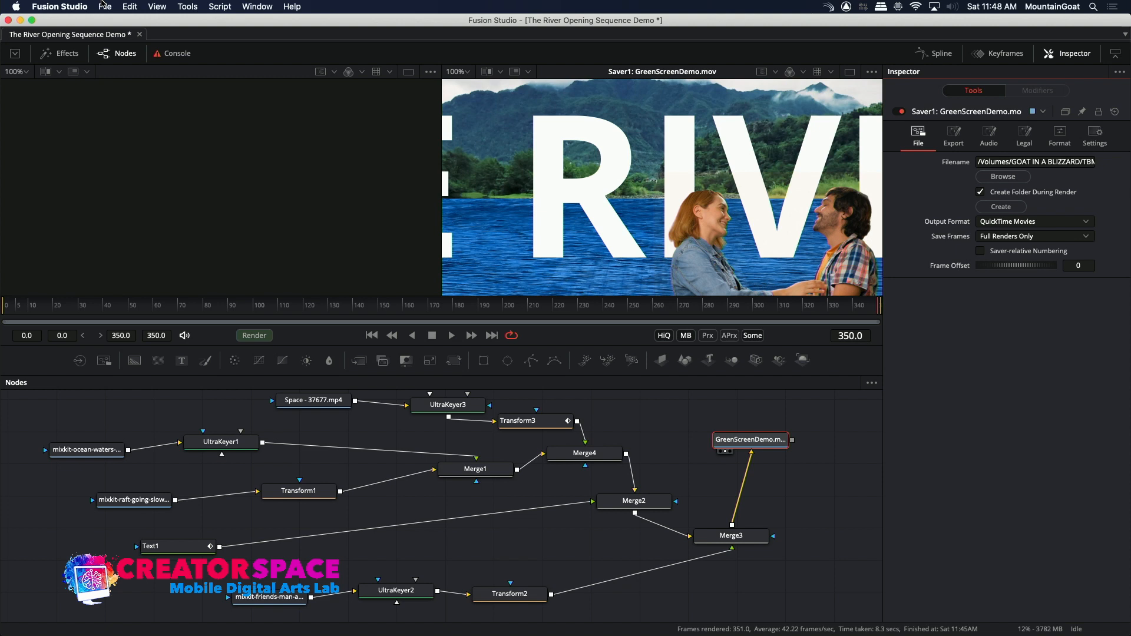
{"action": "left_click", "coordinate": [104, 6]}
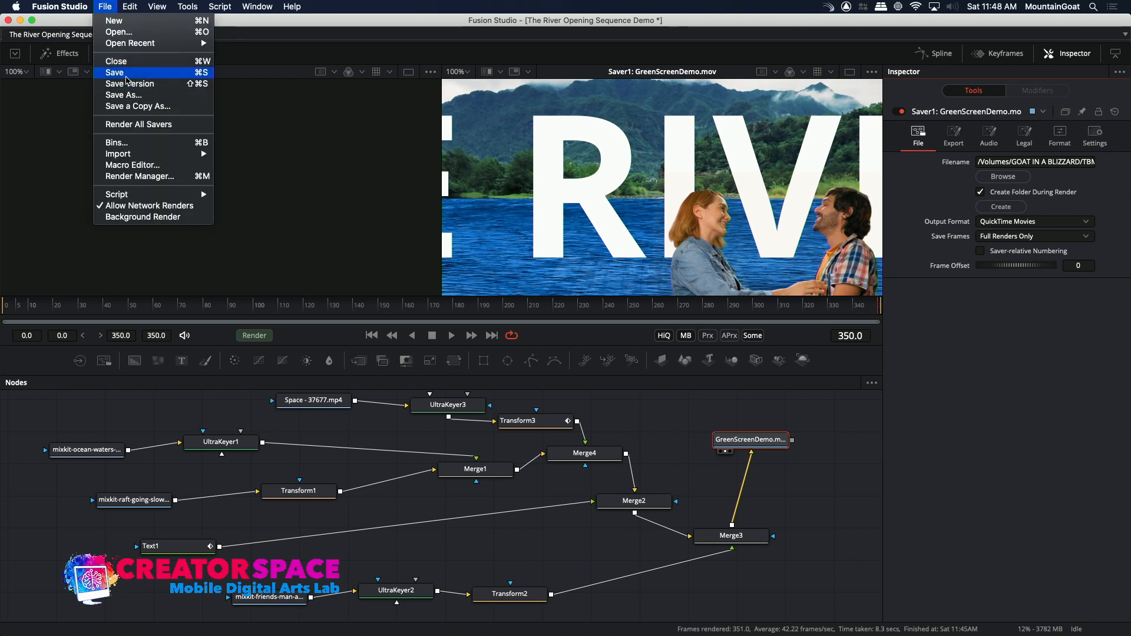
{"action": "left_click", "coordinate": [115, 72]}
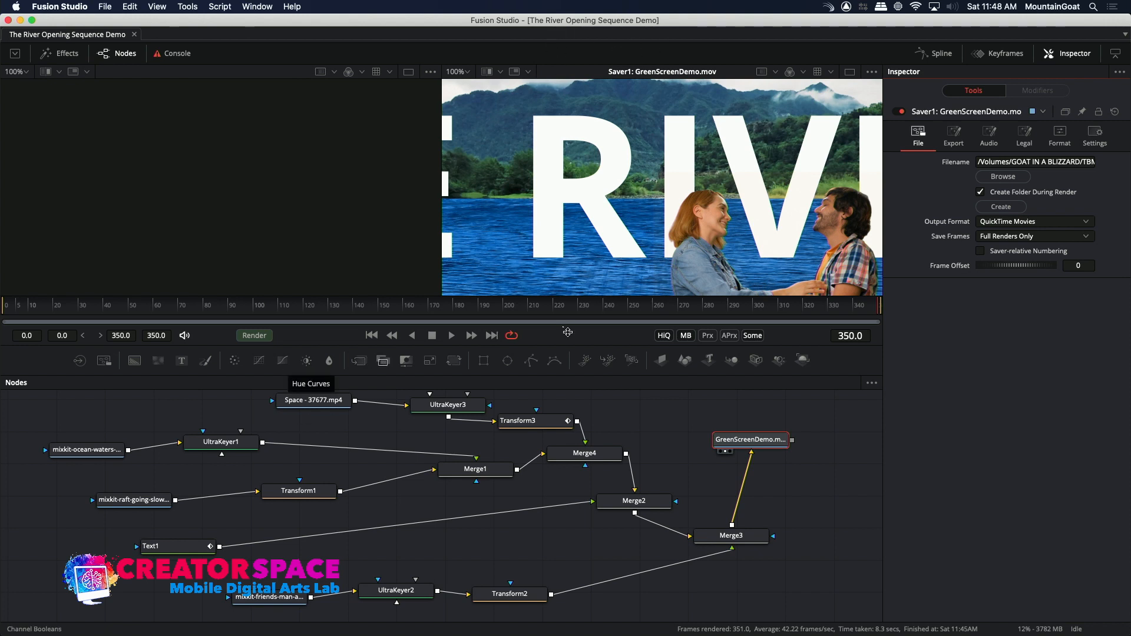
Look through all output formats offered for the Saver, keeping QuickTime Movies selected.
{"action": "left_click", "coordinate": [986, 223]}
{"action": "scroll", "coordinate": [1006, 213], "scroll_direction": "up", "scroll_amount": 2}
{"action": "scroll", "coordinate": [1007, 216], "scroll_direction": "down", "scroll_amount": 2}
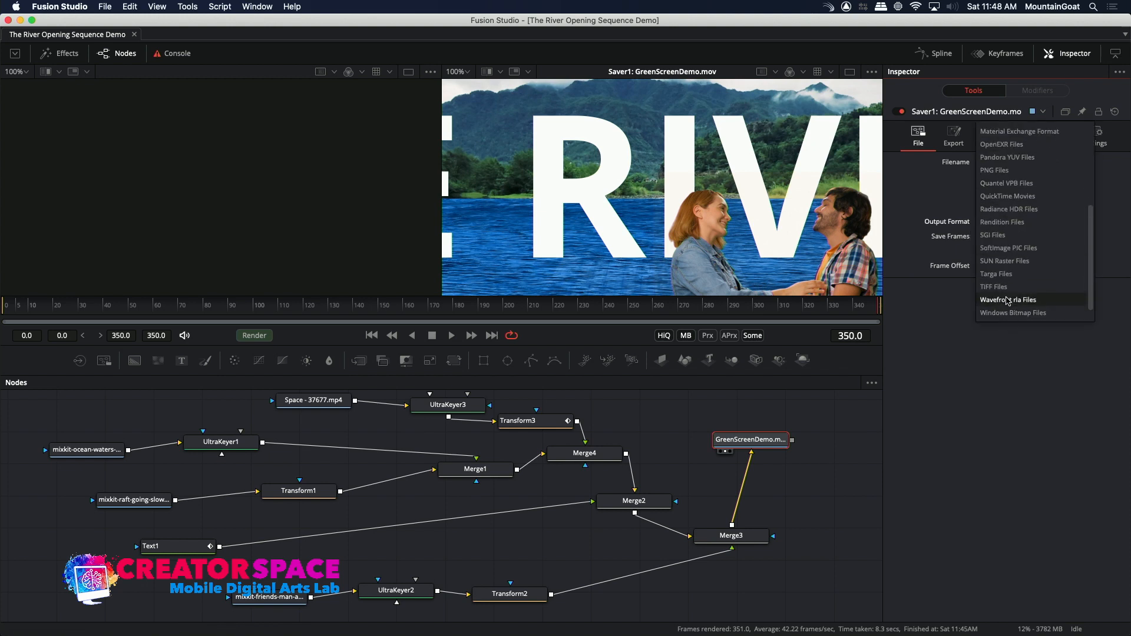
{"action": "left_click_drag", "start_coordinate": [1092, 257], "coordinate": [1097, 141]}
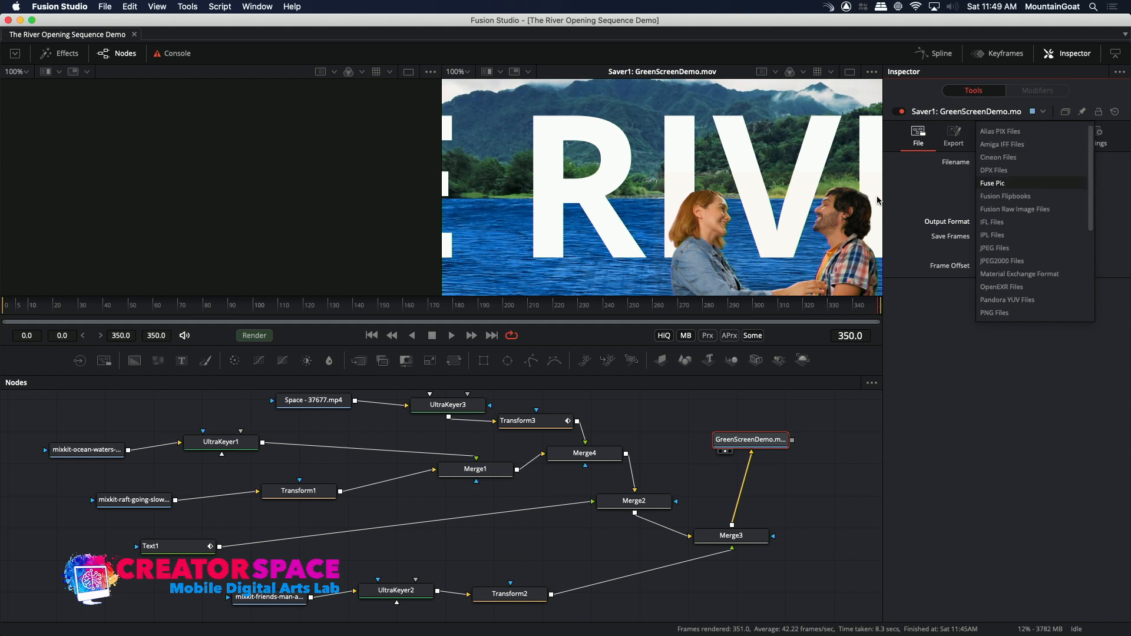
{"action": "left_click", "coordinate": [921, 184]}
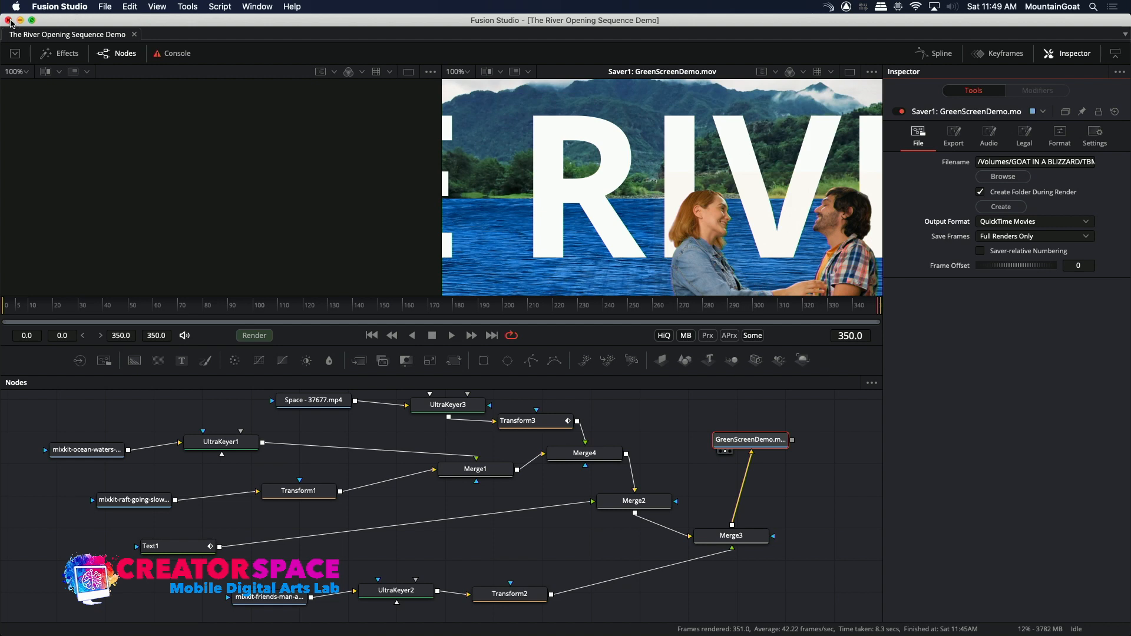
Close the Fusion Studio composition, open the GREEN SCREEN DEMO project in DaVinci Resolve and view the Green Screen Elements bin.
{"action": "left_click", "coordinate": [8, 20]}
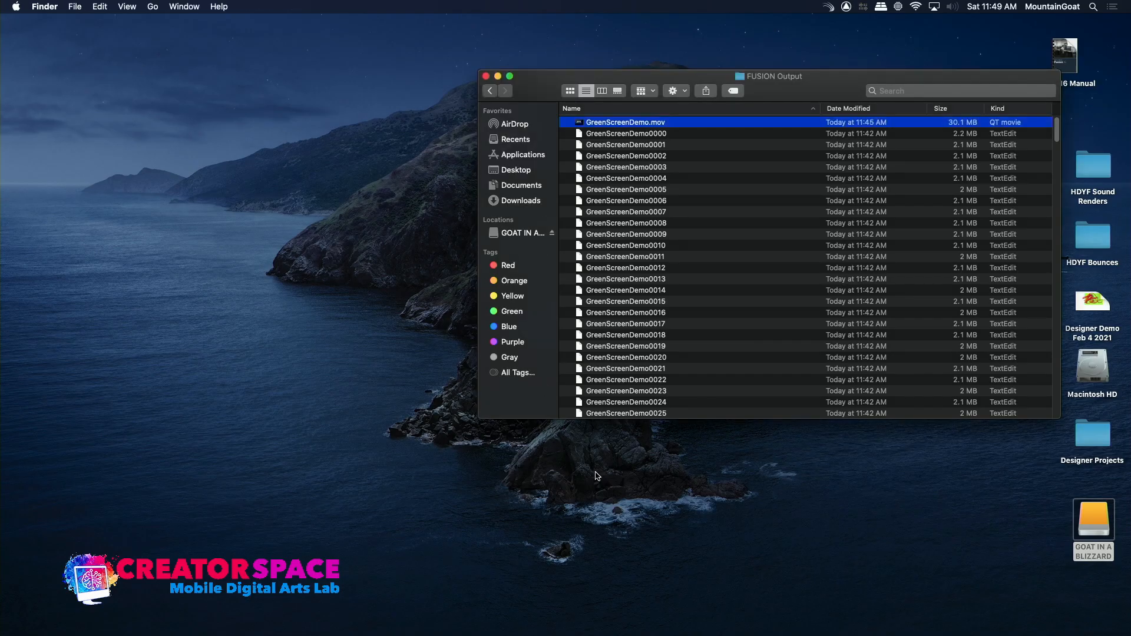
{"action": "mouse_move", "coordinate": [688, 635]}
{"action": "left_click", "coordinate": [655, 617]}
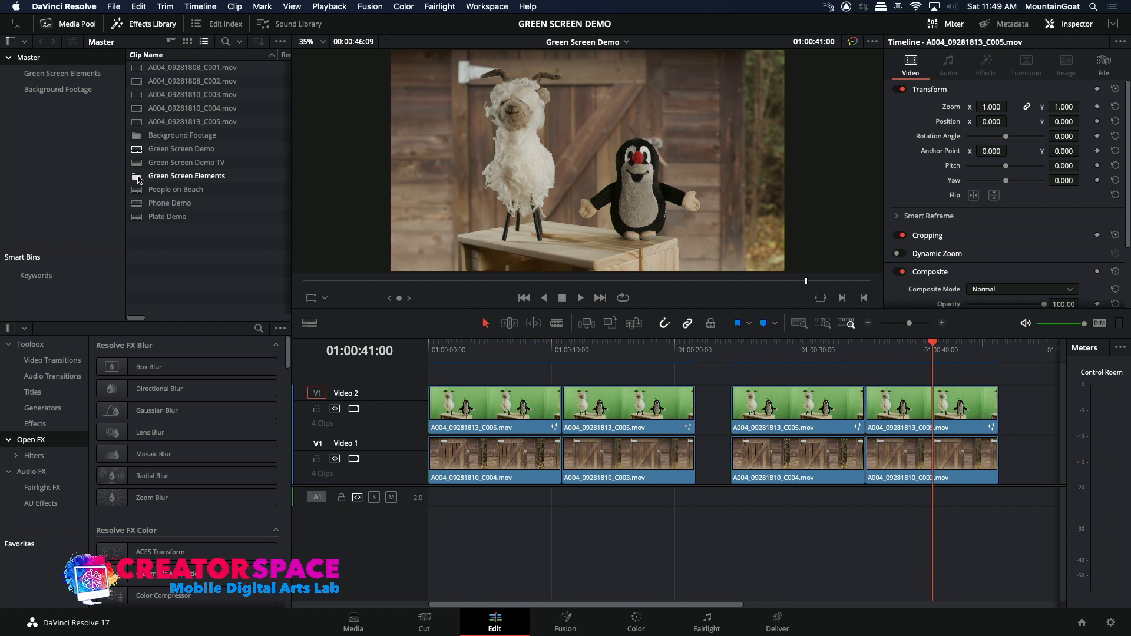
{"action": "left_click", "coordinate": [79, 75]}
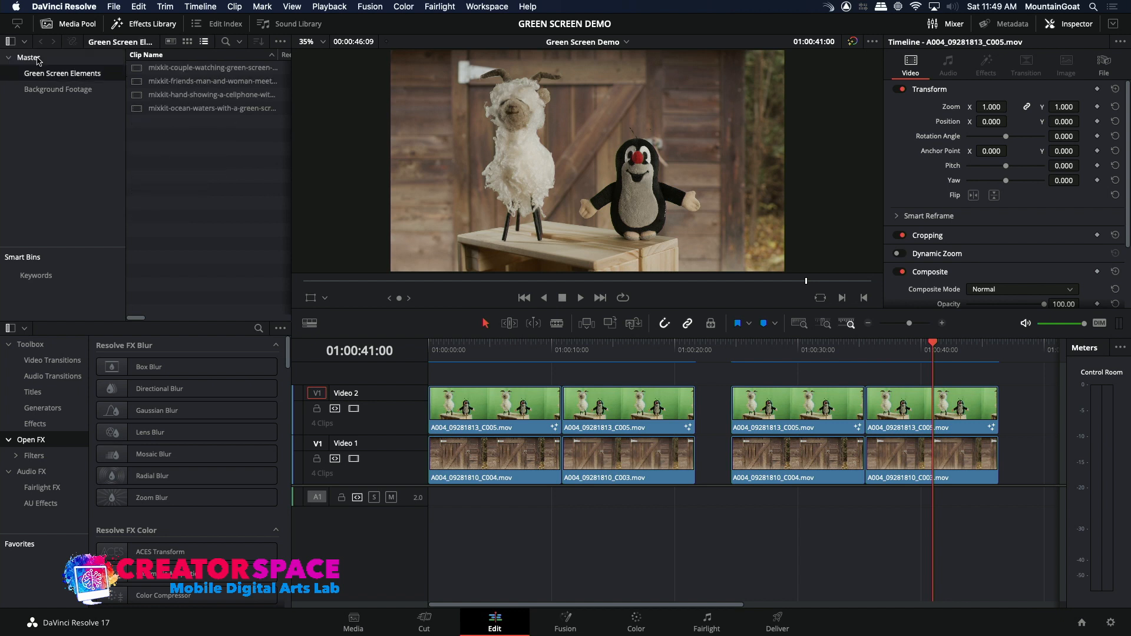
Import GreenScreenDemo.mov from the FUSION Output folder in TBMCS Master Class into the Master bin.
{"action": "left_click", "coordinate": [35, 59]}
{"action": "right_click", "coordinate": [159, 231]}
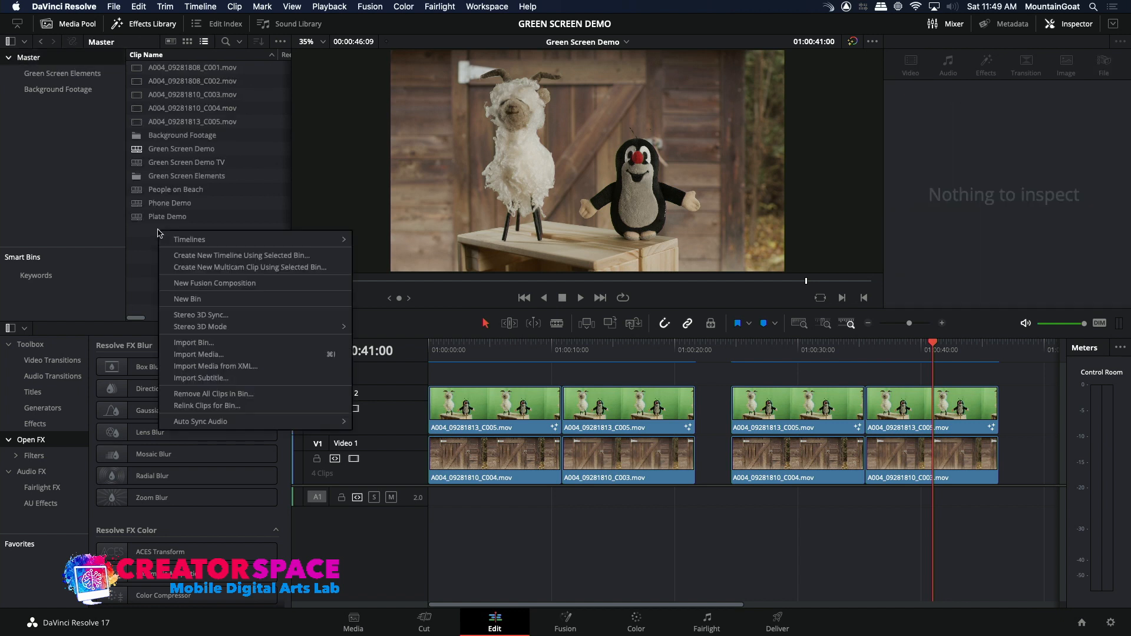
{"action": "left_click", "coordinate": [184, 355]}
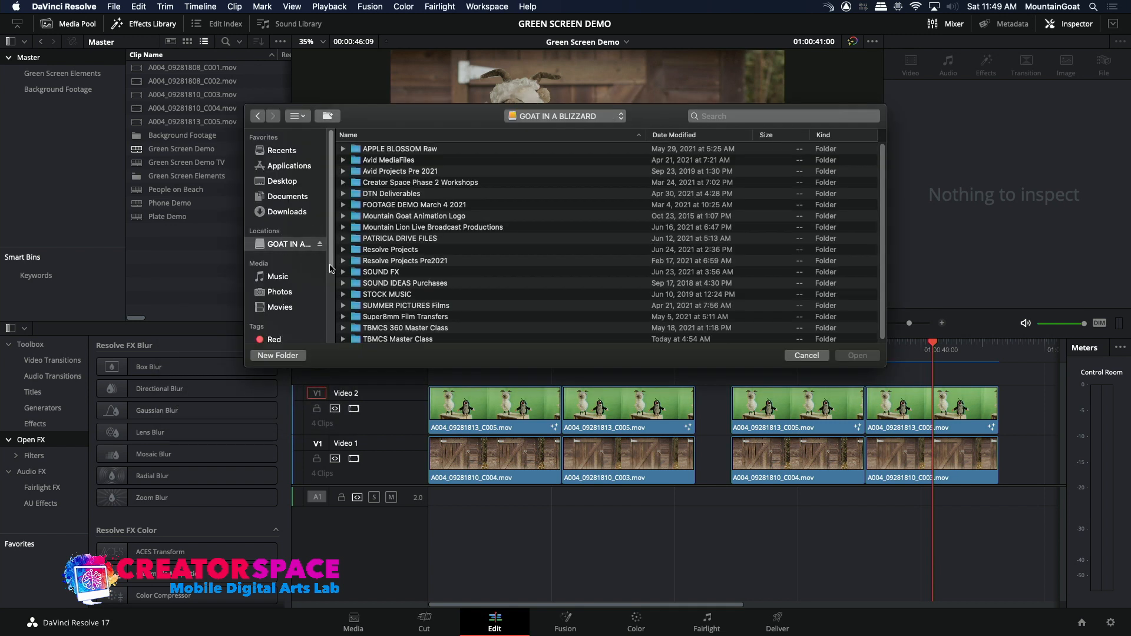
{"action": "double_click", "coordinate": [367, 340]}
{"action": "double_click", "coordinate": [366, 181]}
{"action": "double_click", "coordinate": [361, 150]}
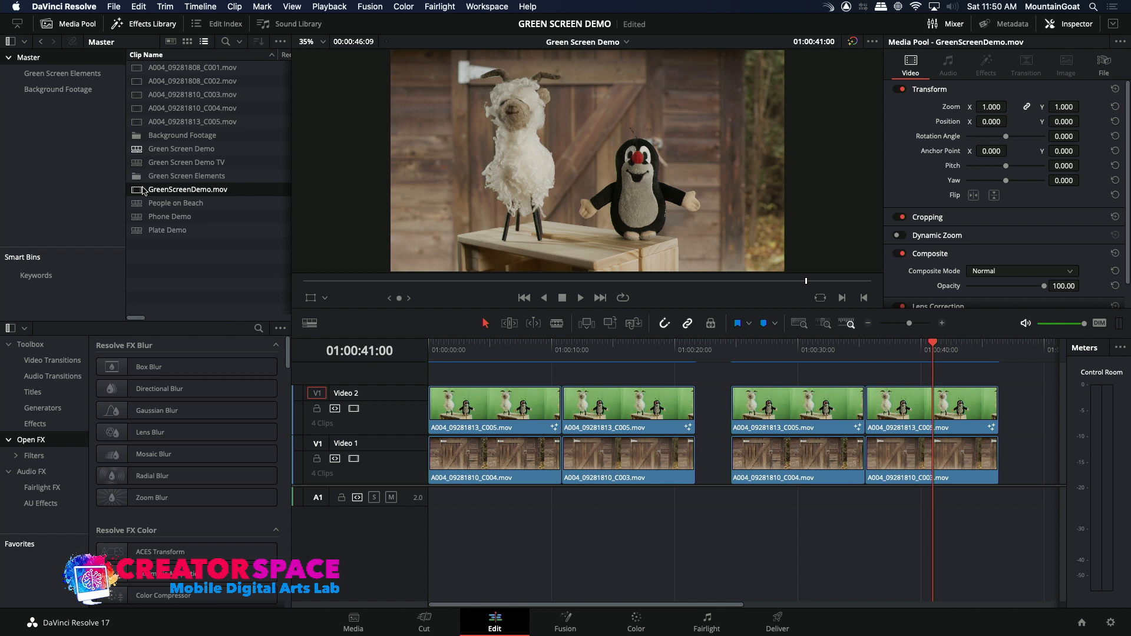
Preview GreenScreenDemo.mov up to 00:00:01:15 and place the Green Screen Demo timeline's playhead after the last clips at 01:00:47:17.
{"action": "double_click", "coordinate": [143, 190]}
{"action": "left_click_drag", "start_coordinate": [399, 284], "coordinate": [376, 283]}
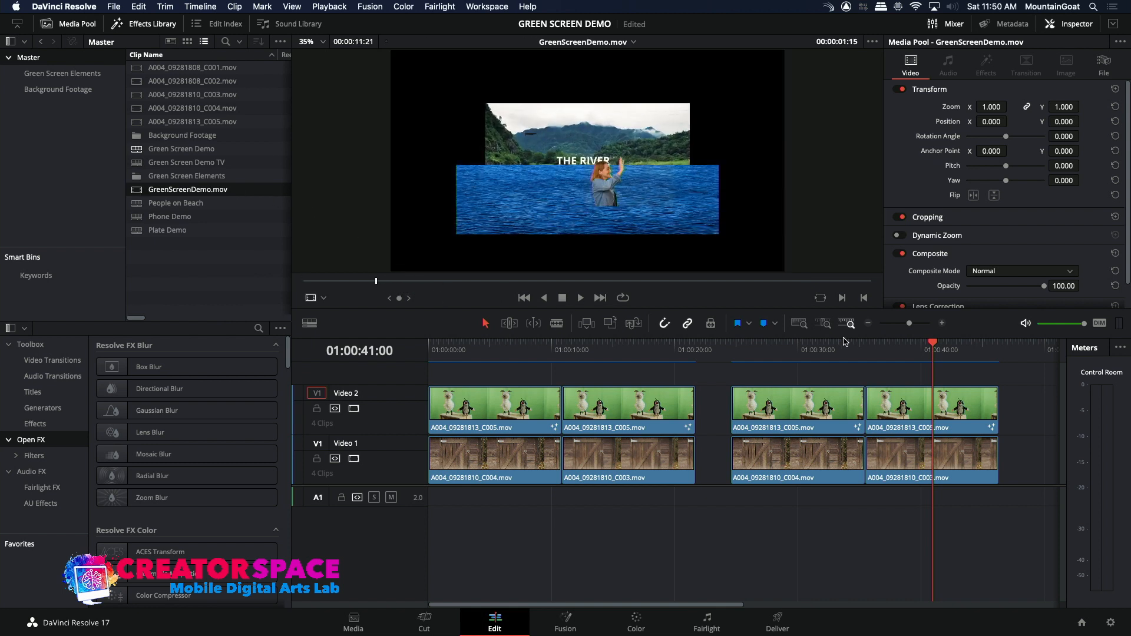
{"action": "left_click", "coordinate": [1015, 353]}
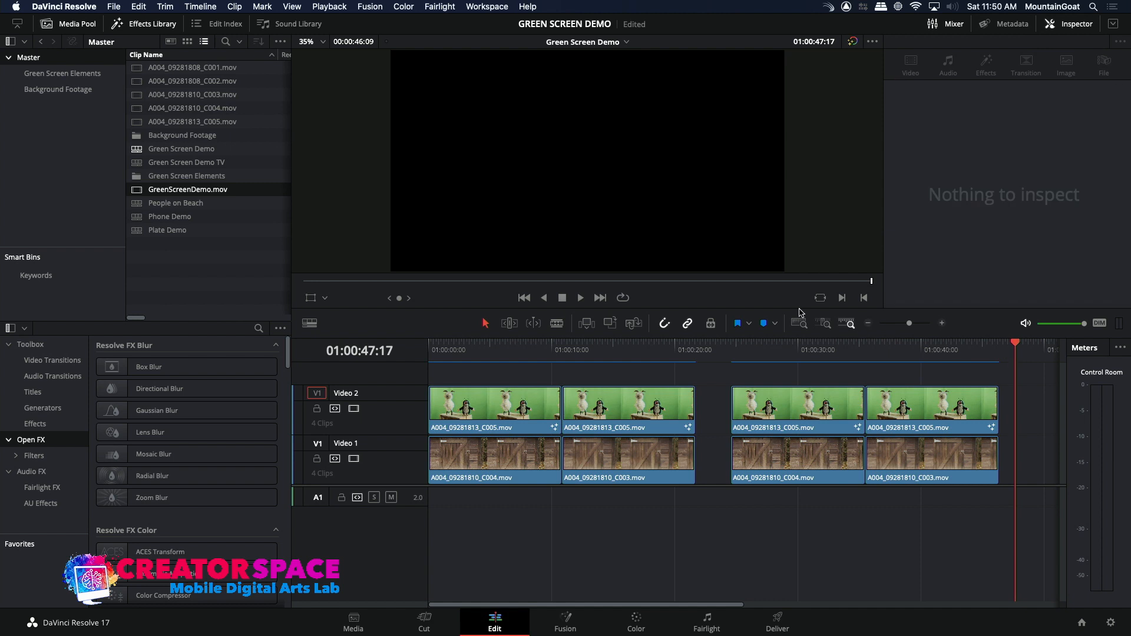
Place GreenScreenDemo.mov on Video 2 at 01:00:47:17 and set its Zoom to 2.080 and Position Y to -79.000.
{"action": "left_click_drag", "start_coordinate": [137, 189], "coordinate": [1007, 405]}
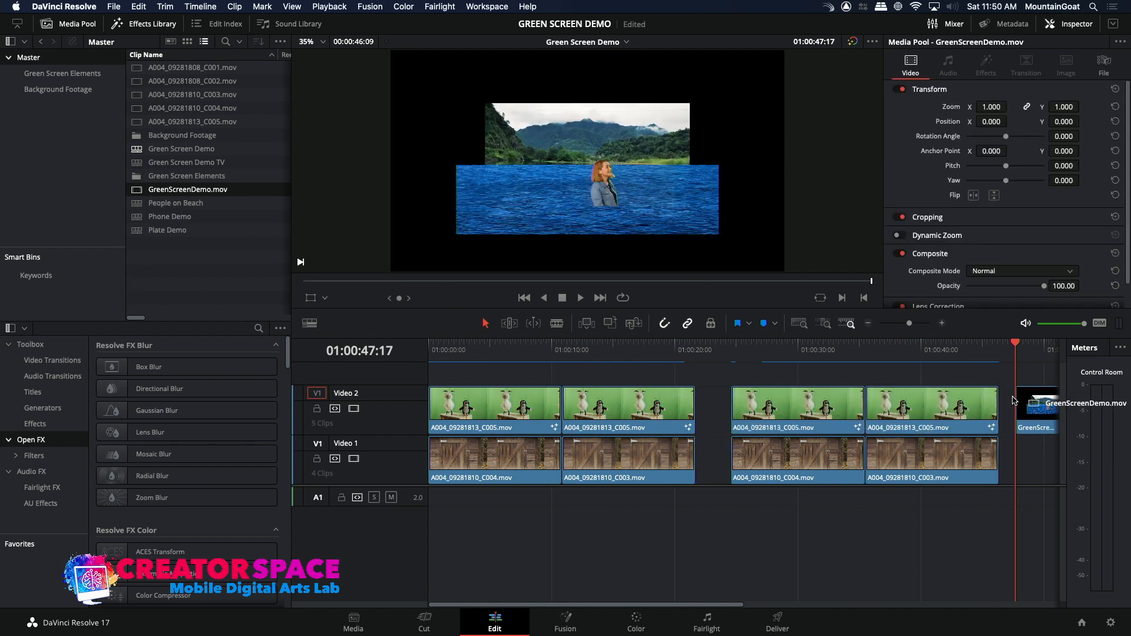
{"action": "left_click_drag", "start_coordinate": [718, 598], "coordinate": [815, 586]}
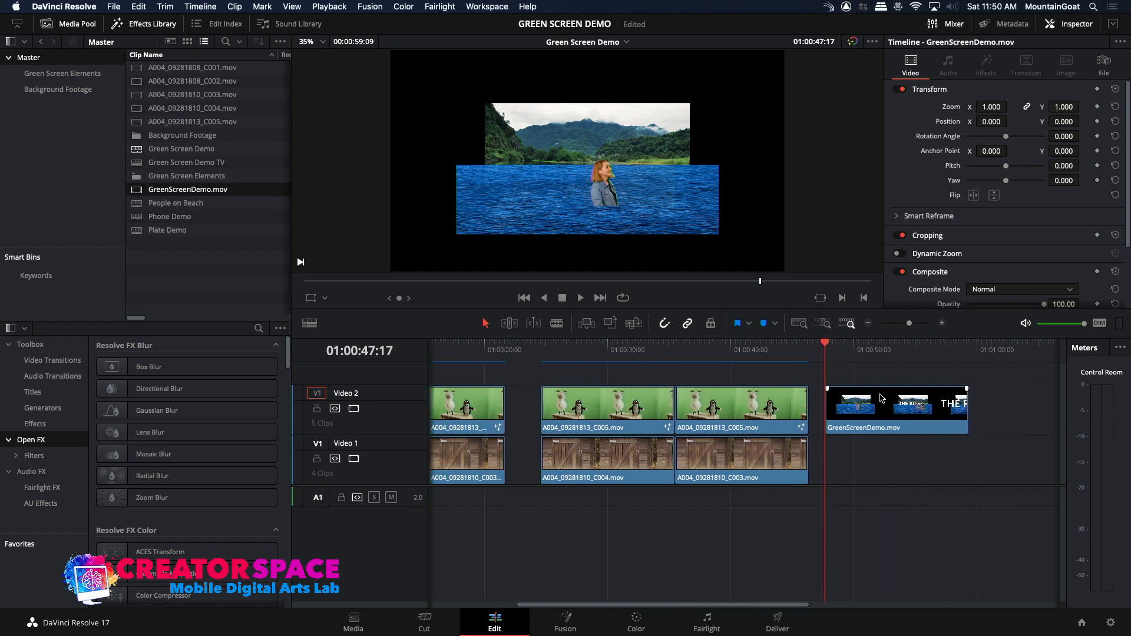
{"action": "left_click", "coordinate": [883, 358]}
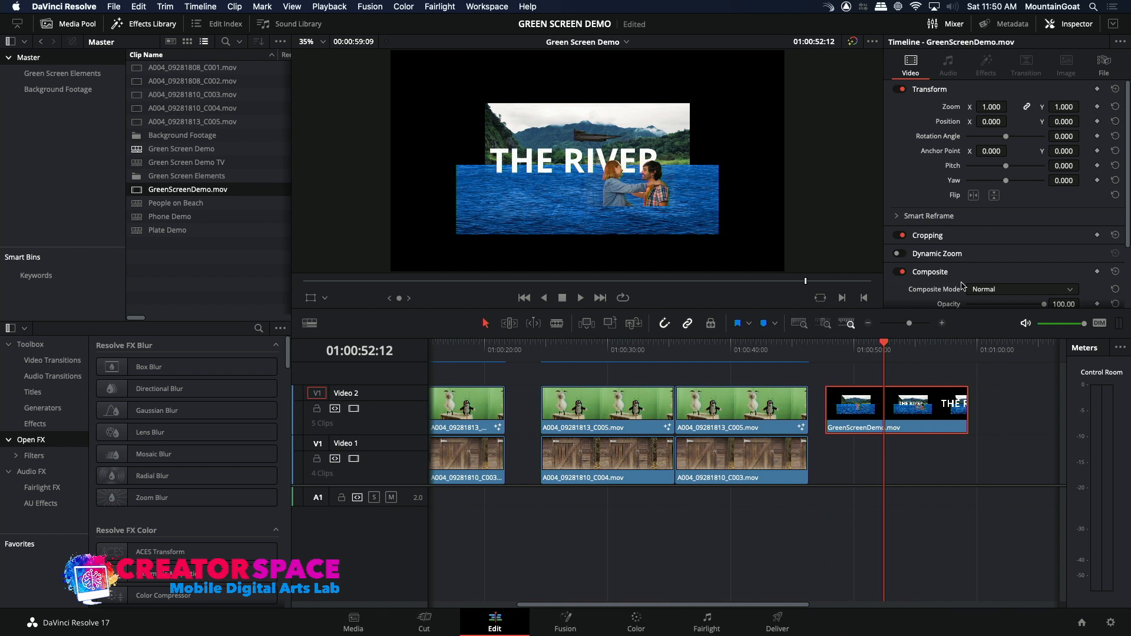
{"action": "left_click_drag", "start_coordinate": [1059, 105], "coordinate": [1083, 121]}
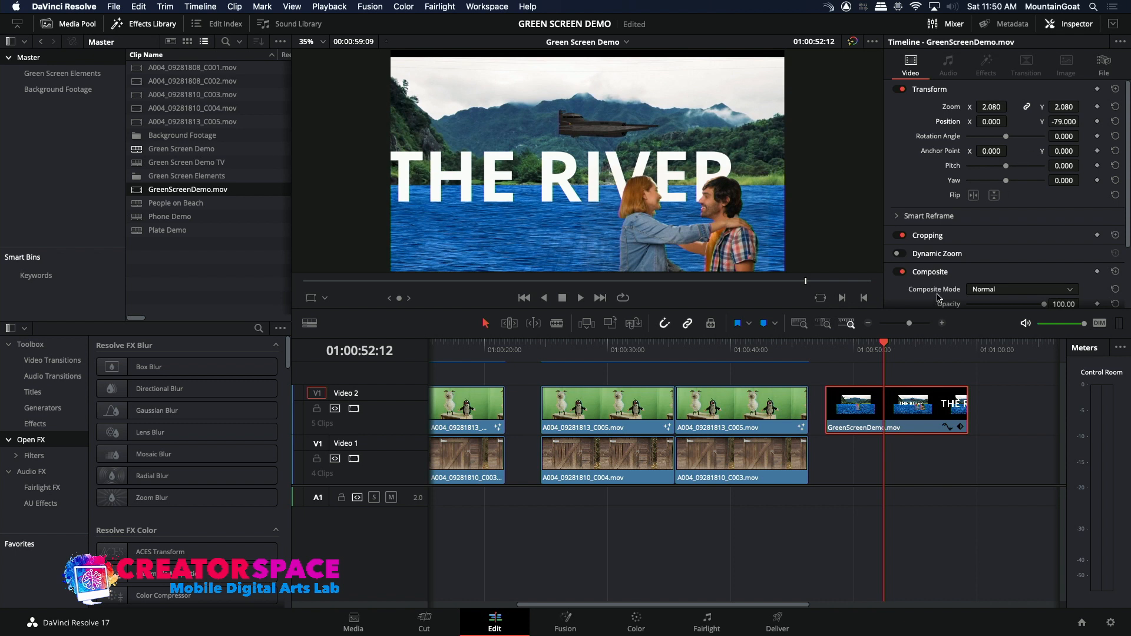
Play the enlarged GreenScreenDemo.mov clip in the timeline from its start up to 01:00:52:21.
{"action": "left_click", "coordinate": [824, 343]}
{"action": "key", "text": "space"}
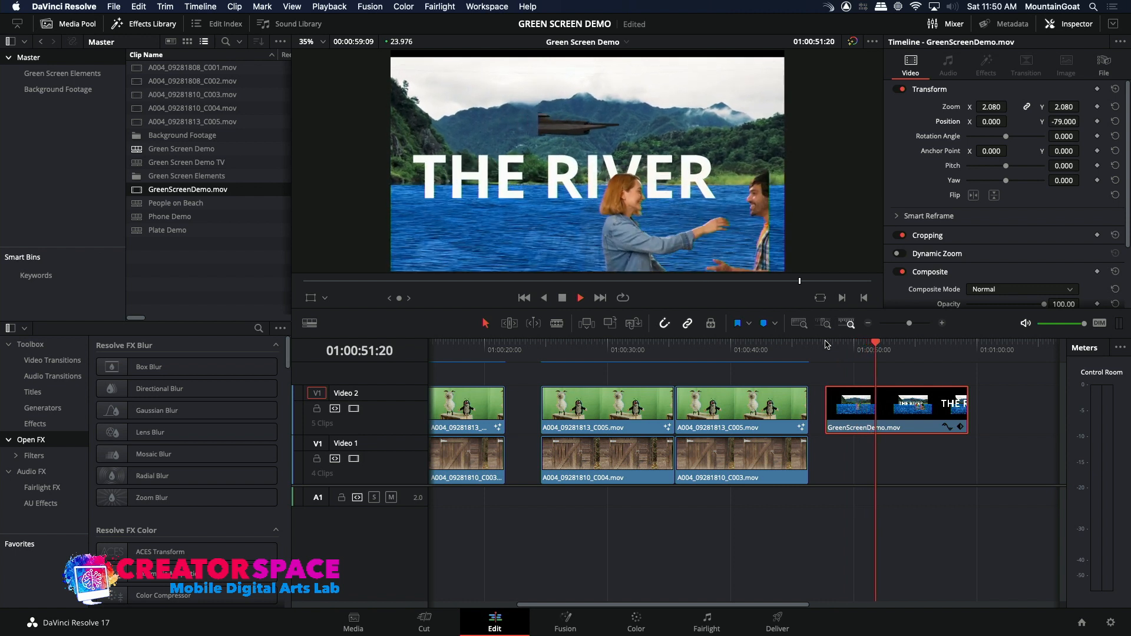
{"action": "key", "text": "space"}
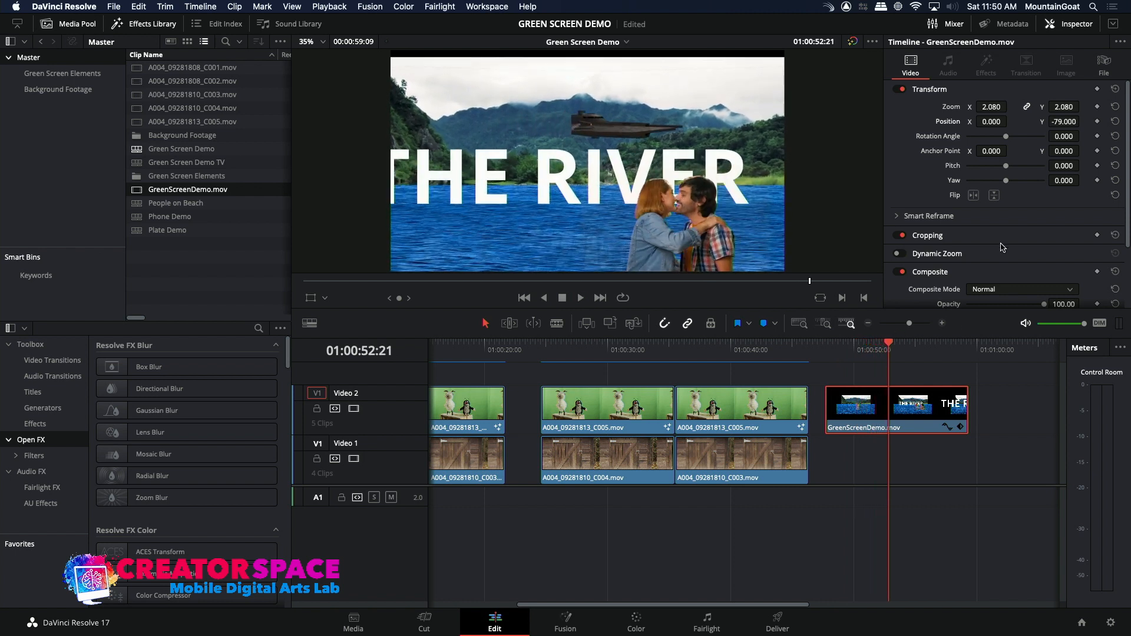
Set the GreenScreenDemo.mov clip's Position X to 73.000 and play it from its start up to 01:00:53:04.
{"action": "left_click_drag", "start_coordinate": [993, 121], "coordinate": [1011, 121]}
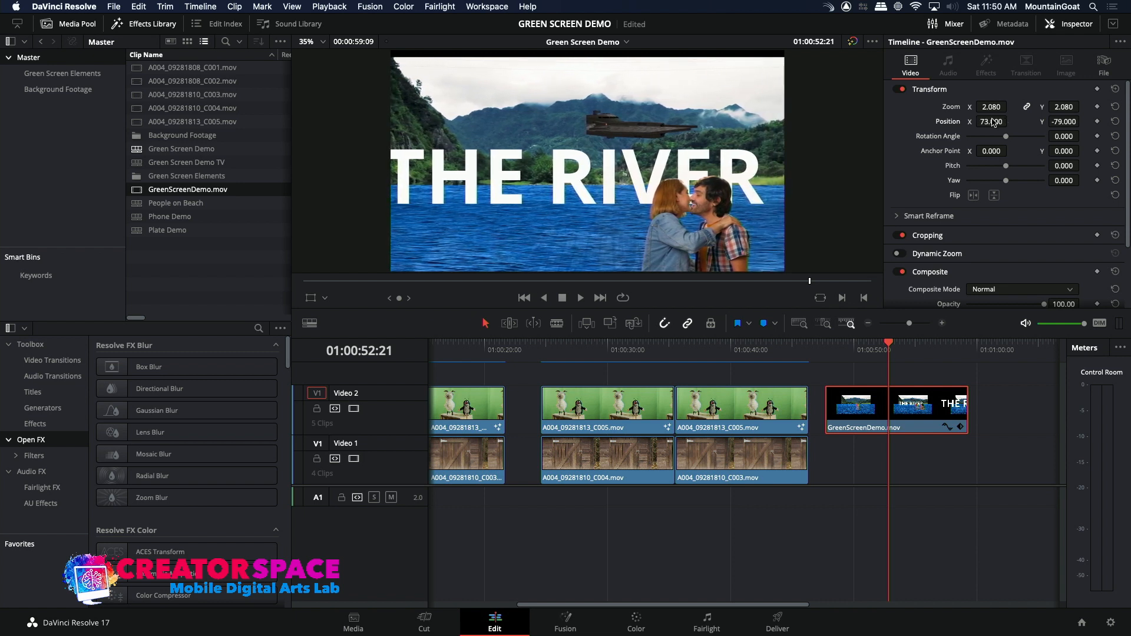
{"action": "left_click", "coordinate": [824, 351]}
{"action": "key", "text": "space"}
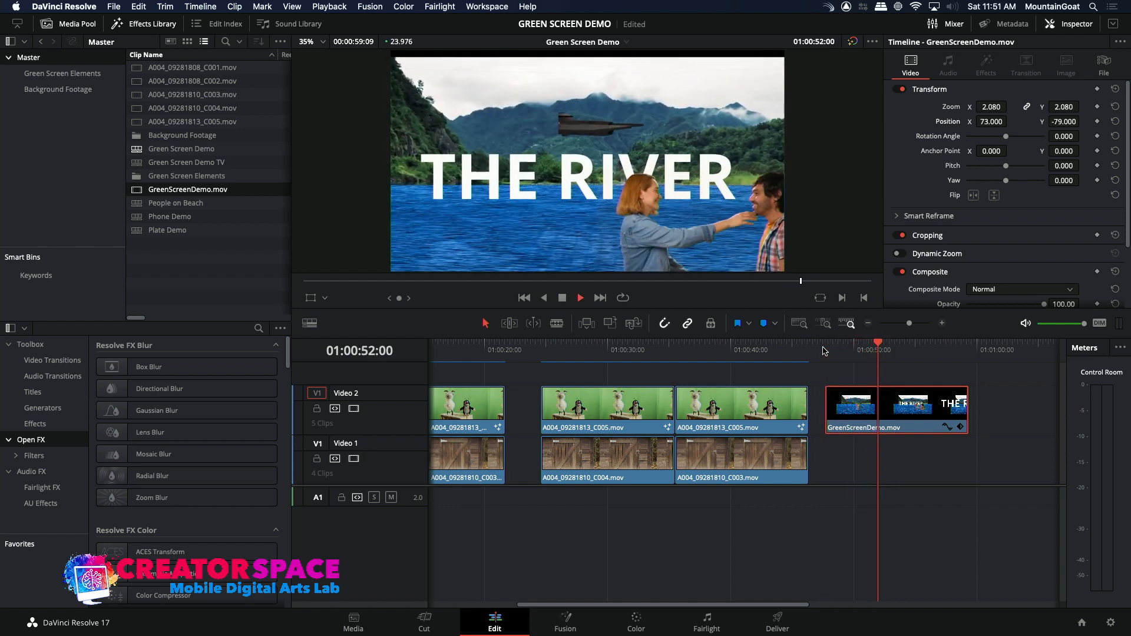
{"action": "key", "text": "space"}
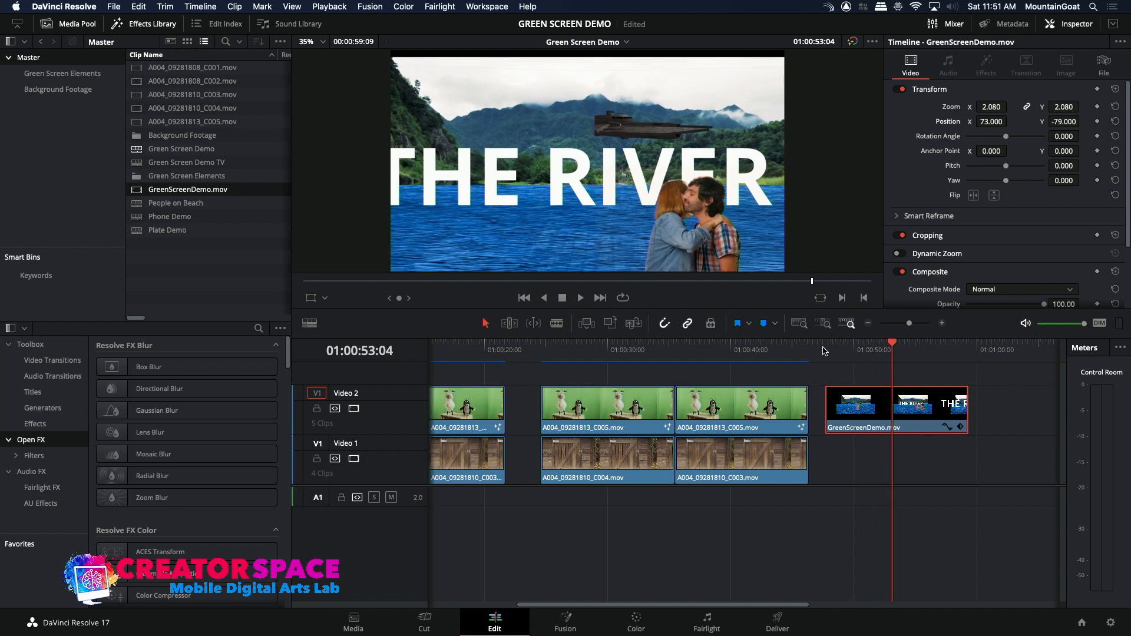